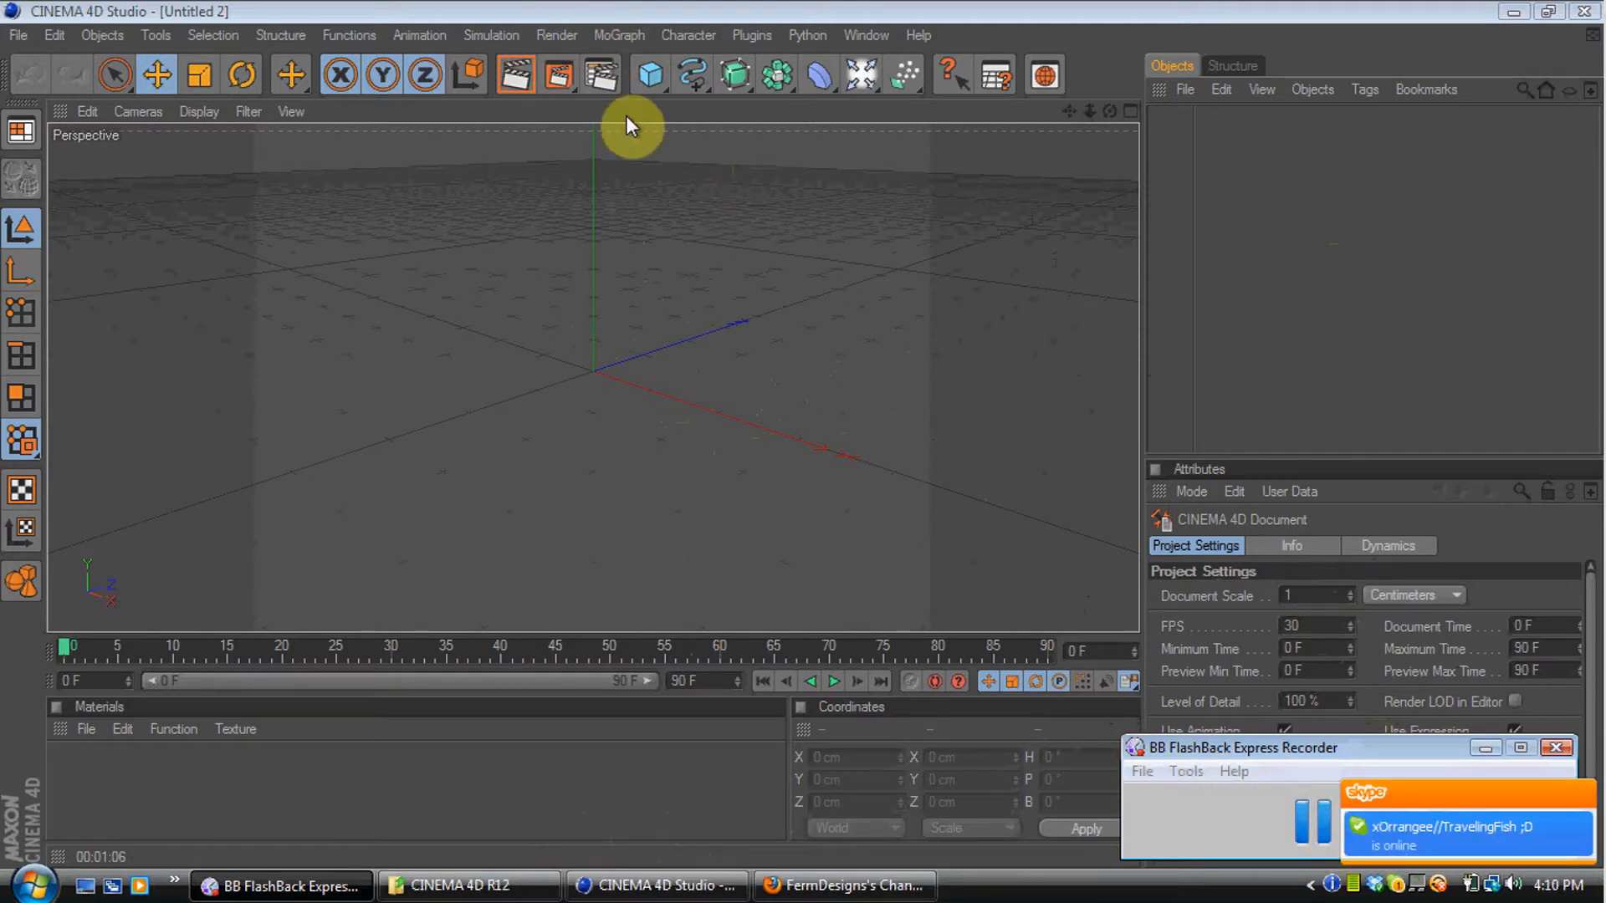
Add a MoText object to the scene and set its alignment to Middle
left_click(627, 33)
left_click(652, 291)
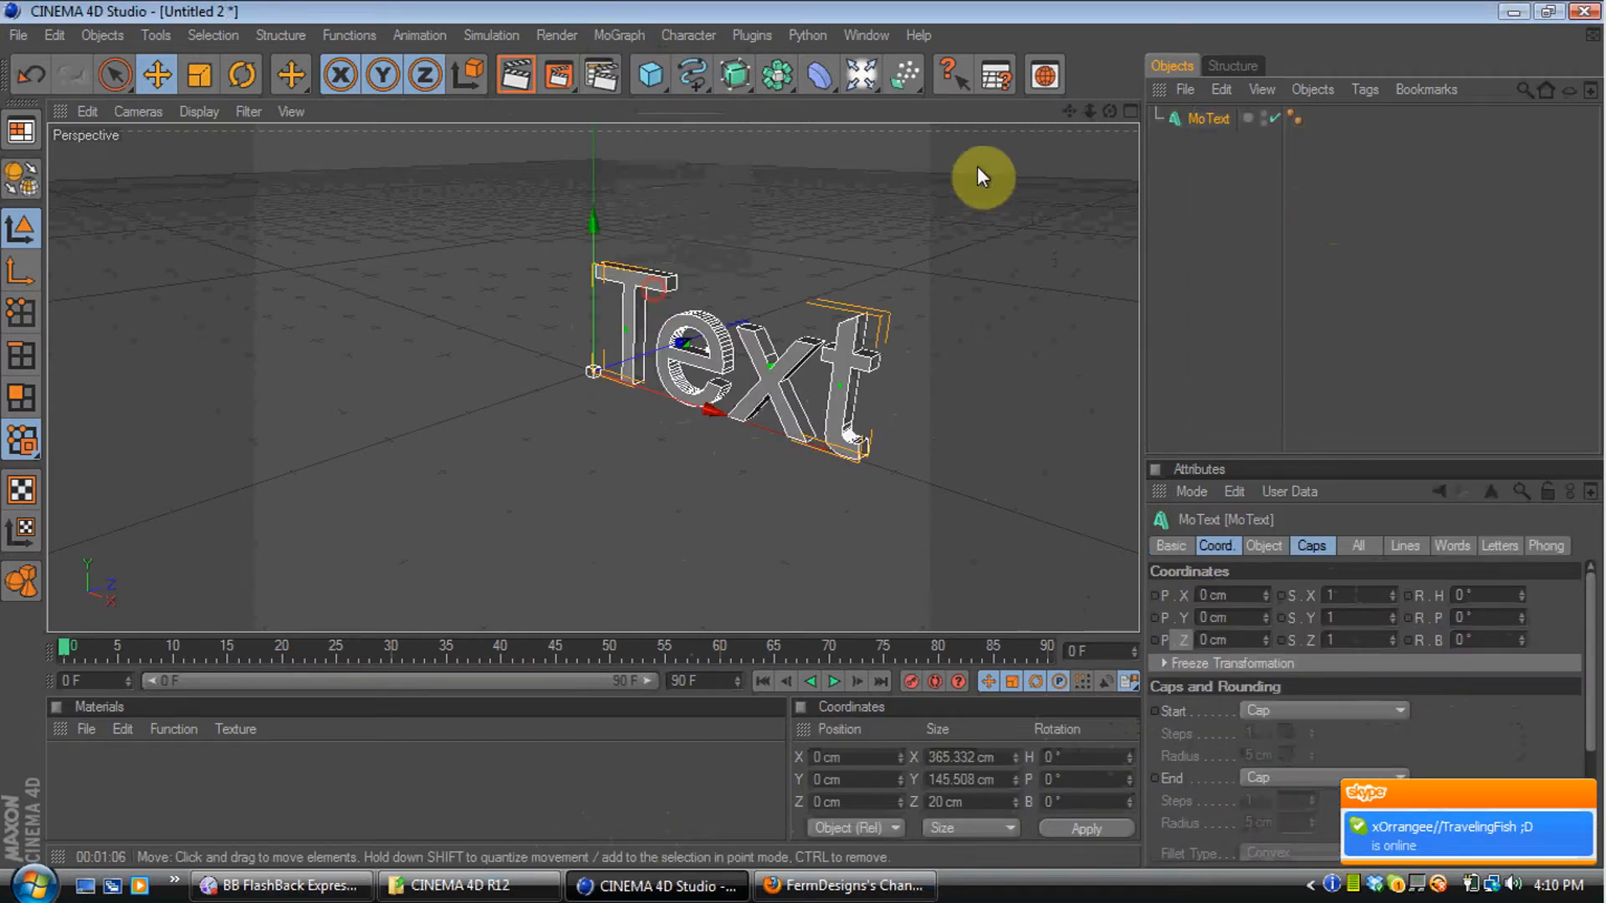
left_click_drag(1112, 114, 1077, 101)
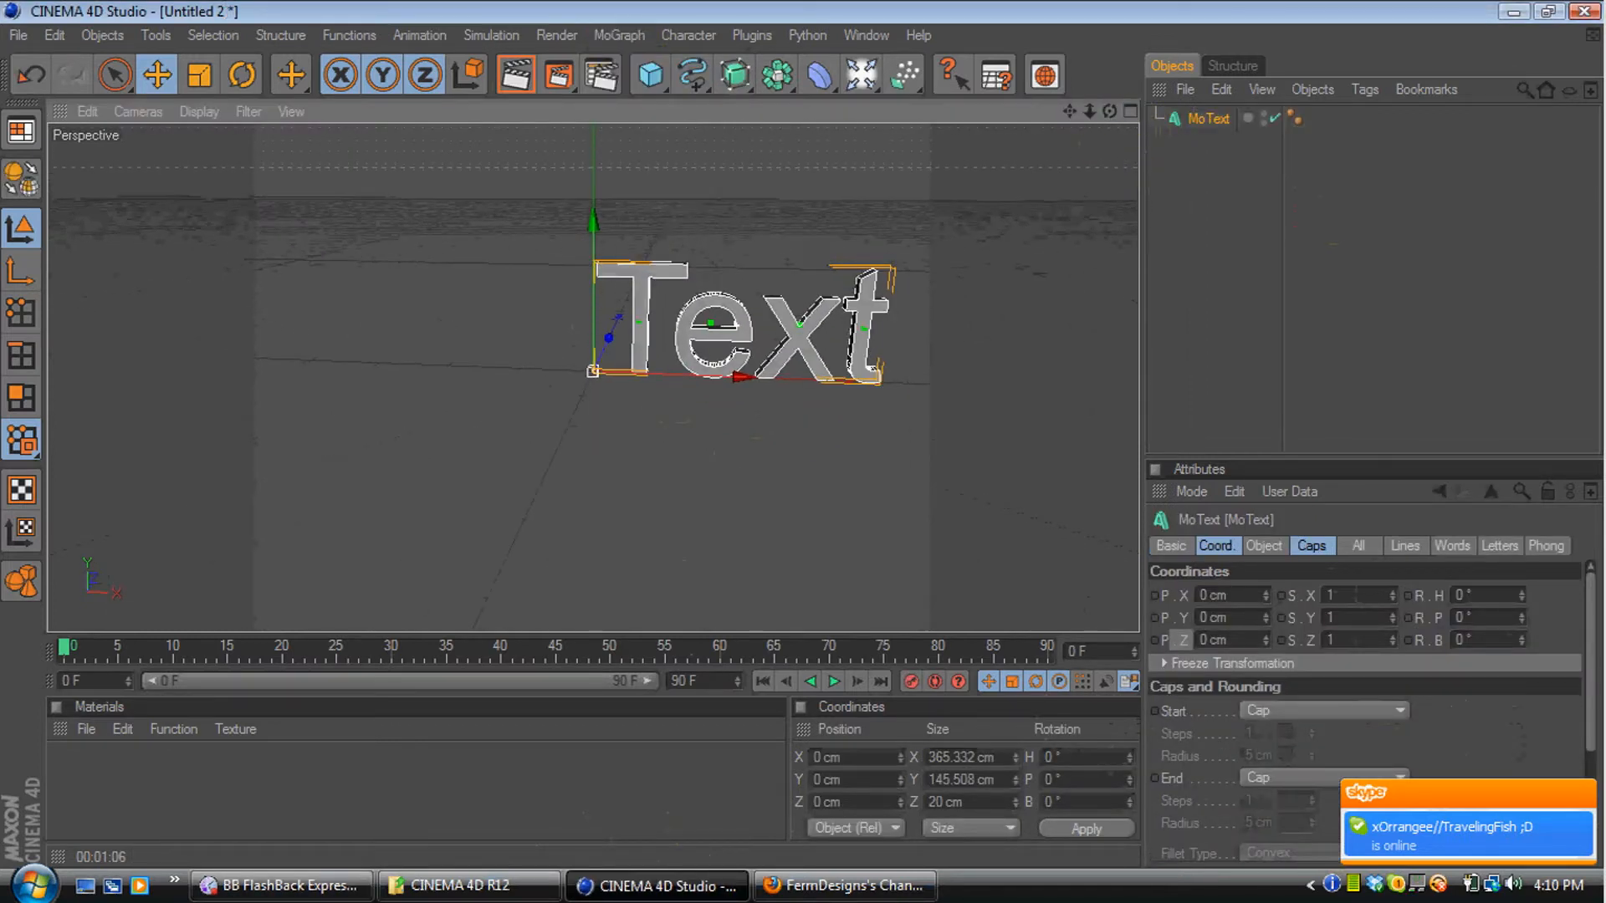
left_click(1265, 545)
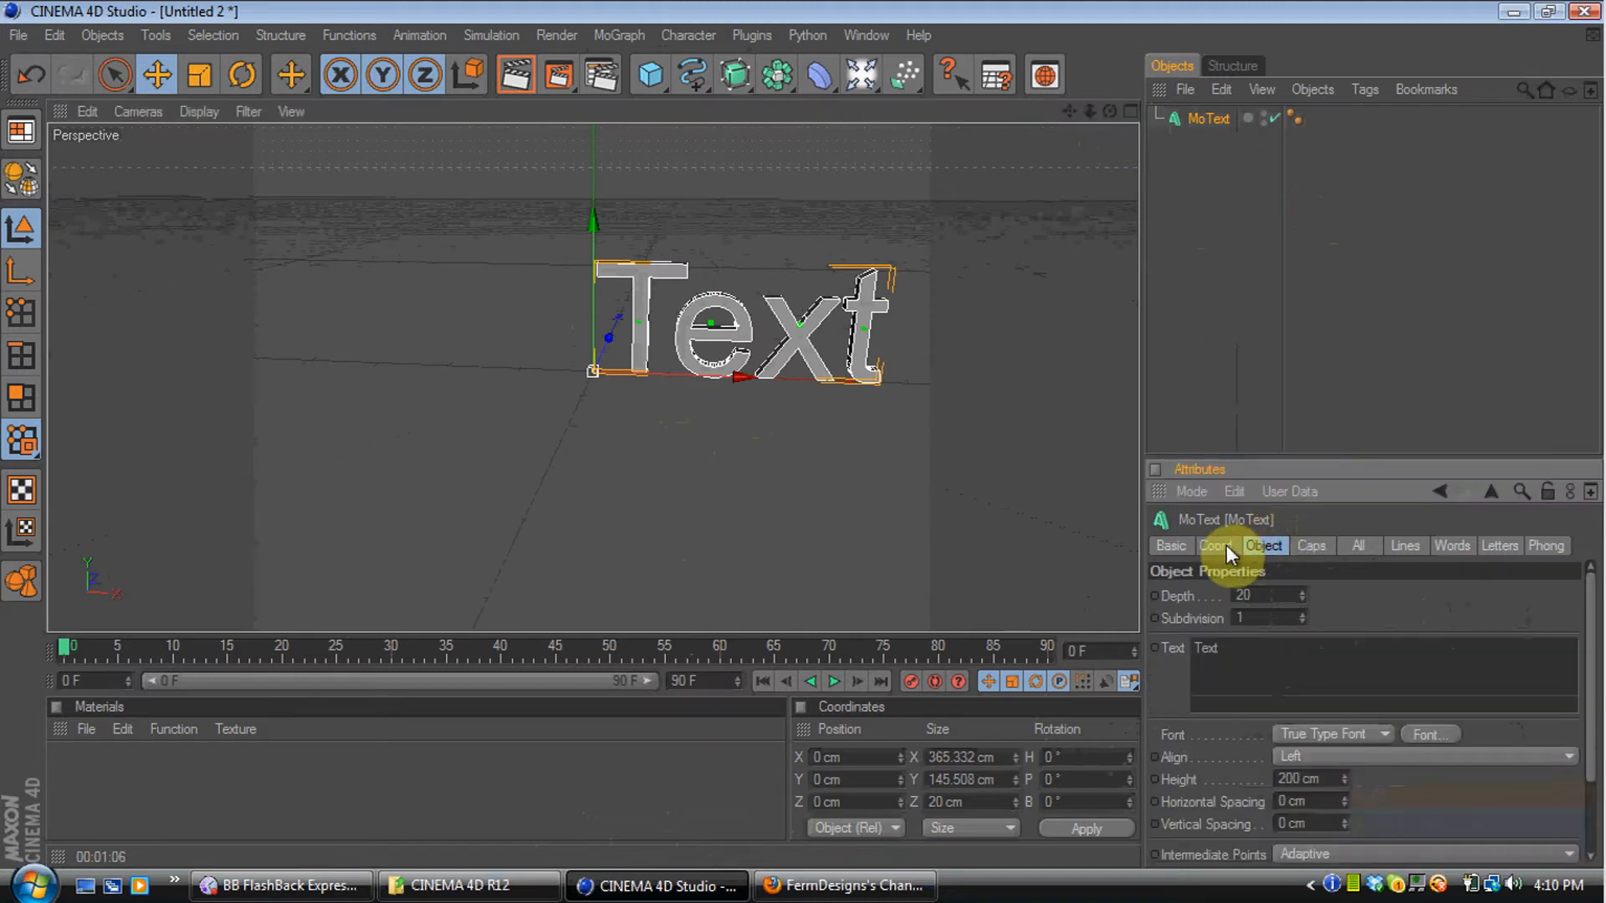
left_click(1307, 757)
left_click(1307, 801)
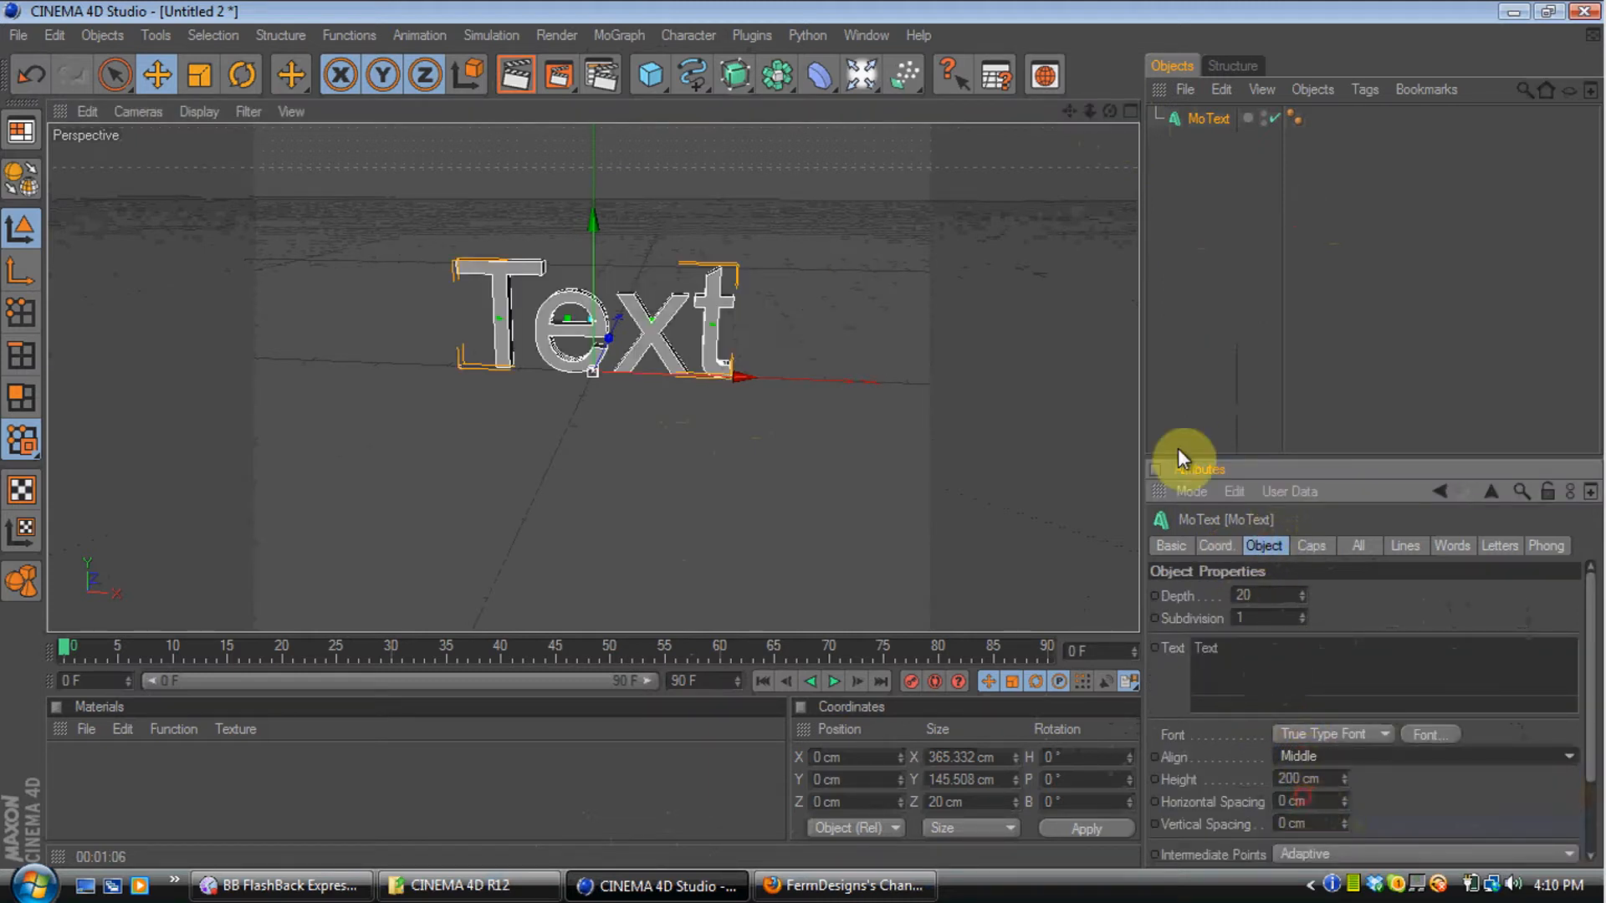
Replace the MoText object's default text with "Ferm"
left_click_drag(1089, 111, 1120, 115)
left_click(1243, 681)
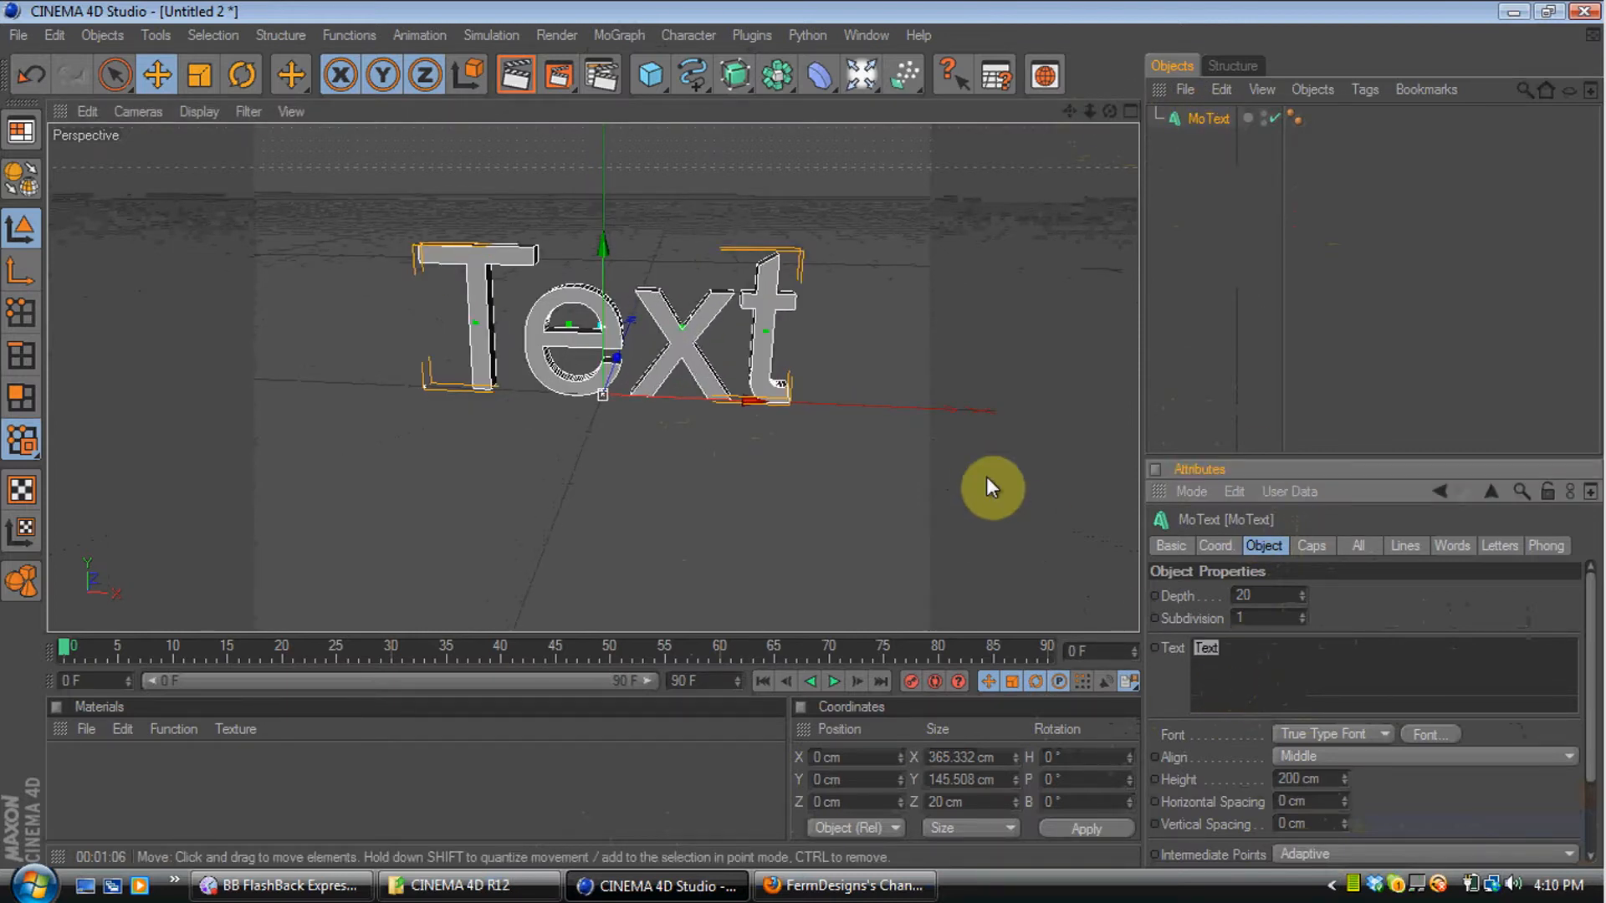
type("Ferm")
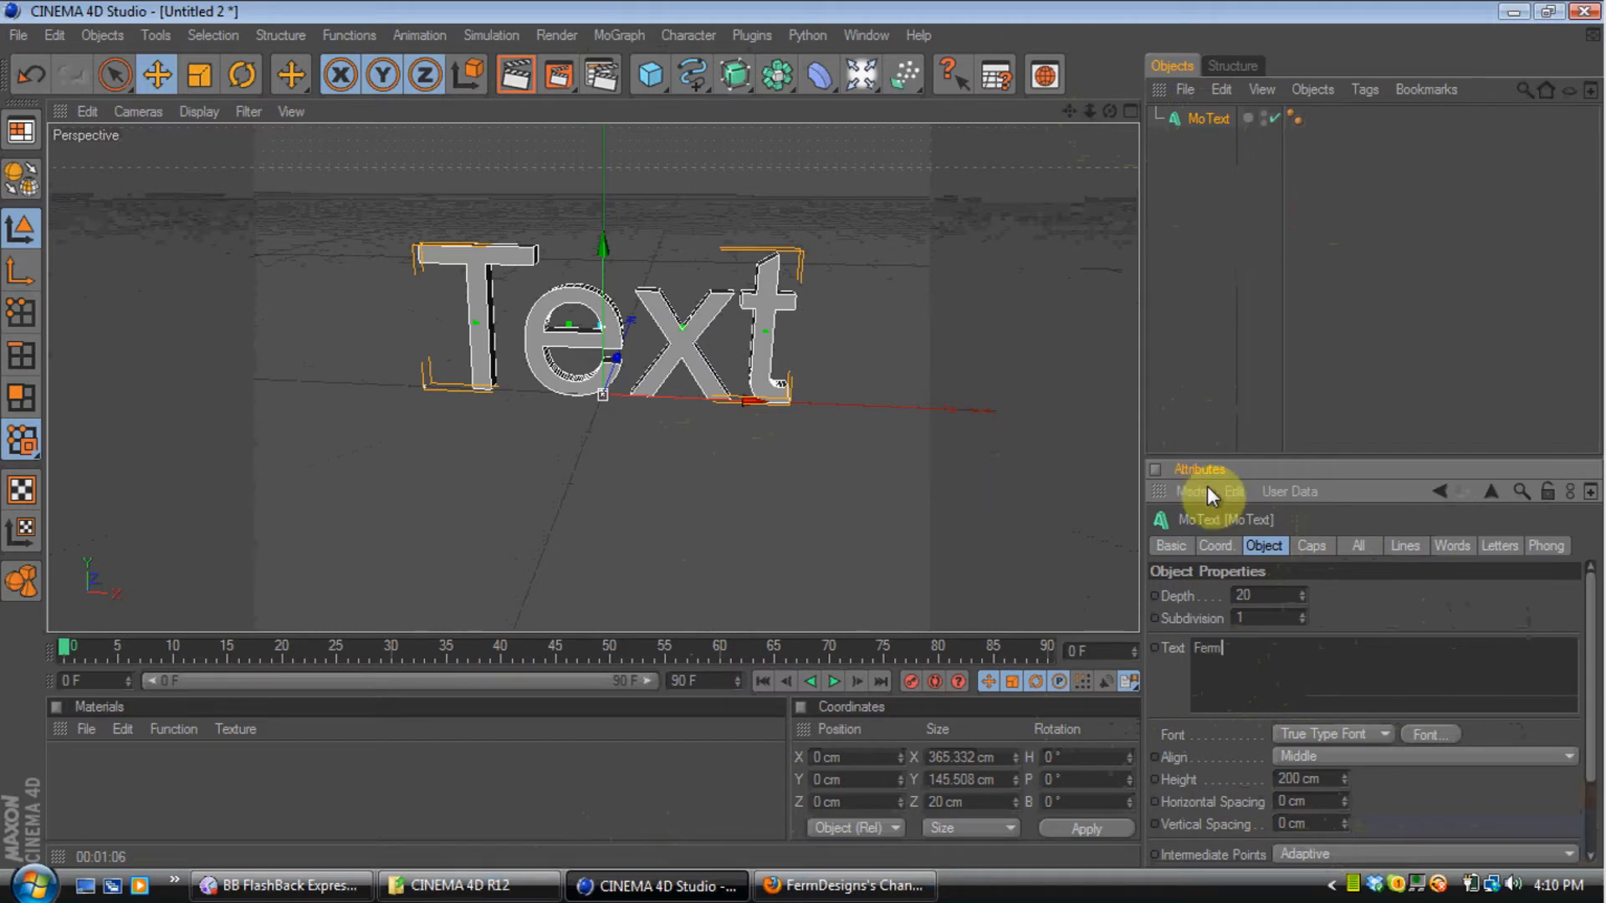
Set the text's font to RaseOne Original in Regular style
left_click(1433, 732)
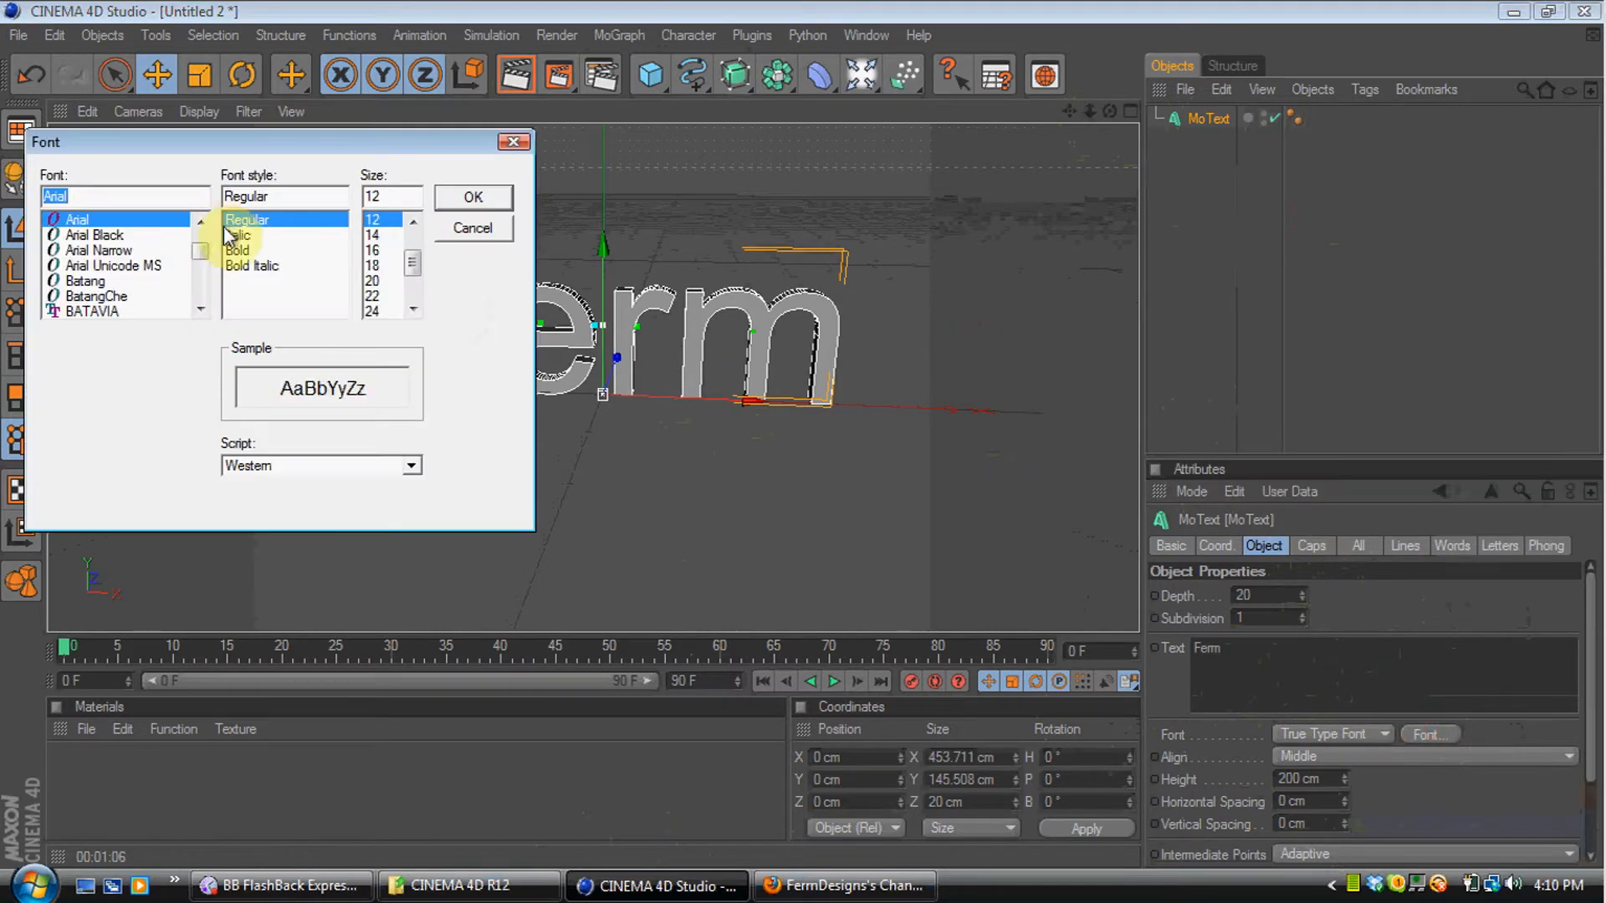
left_click_drag(205, 260, 207, 289)
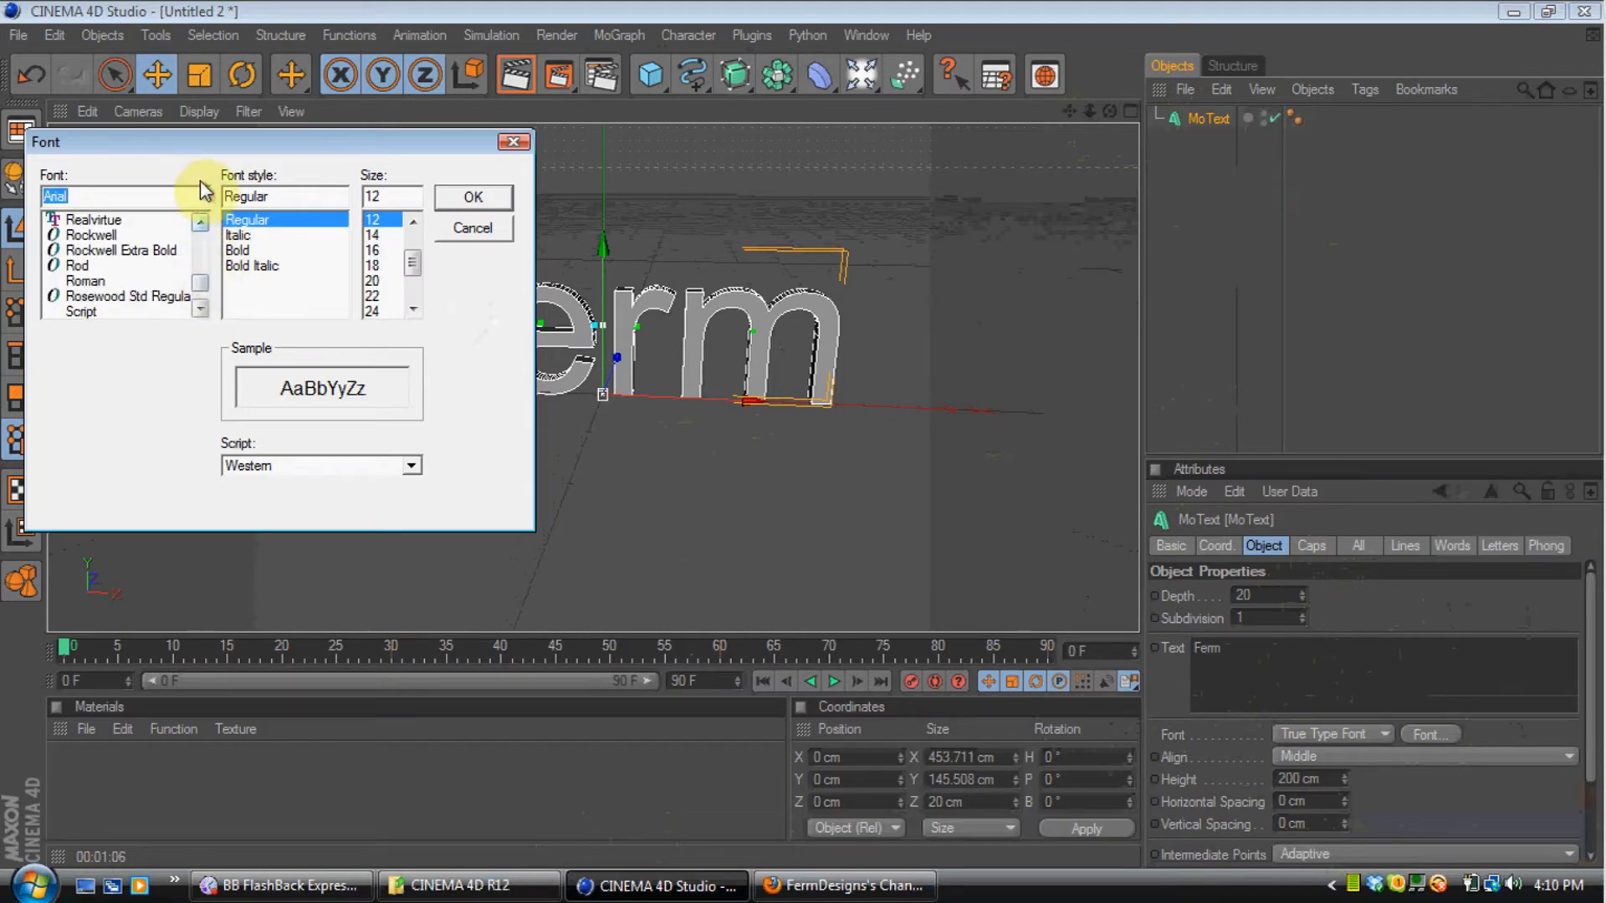
left_click(201, 223)
left_click(201, 224)
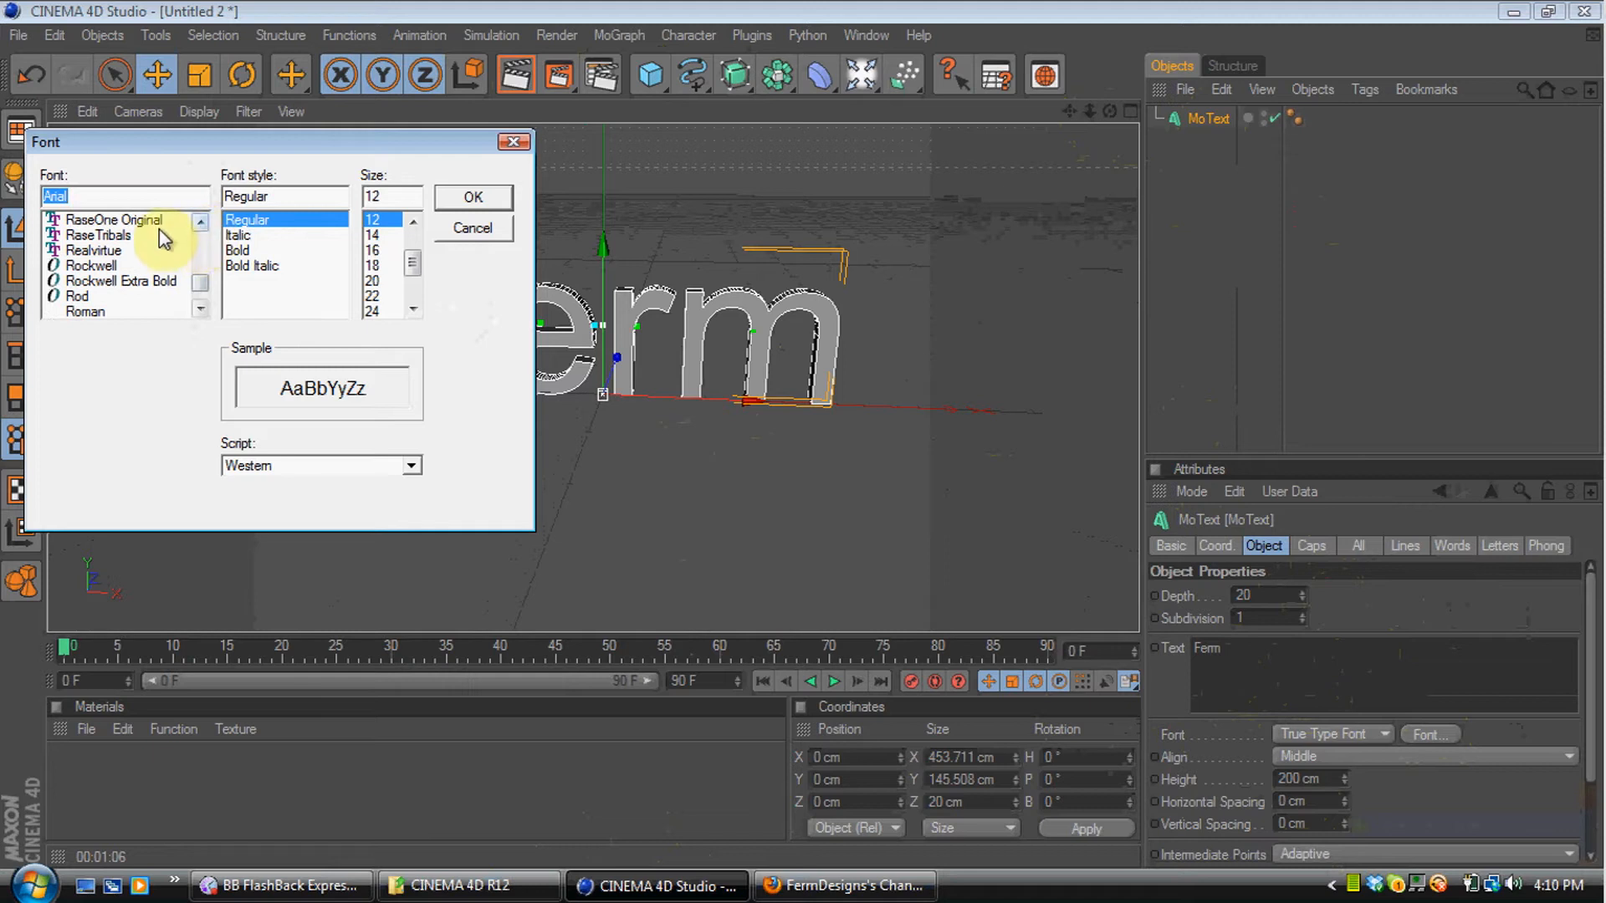
left_click(125, 220)
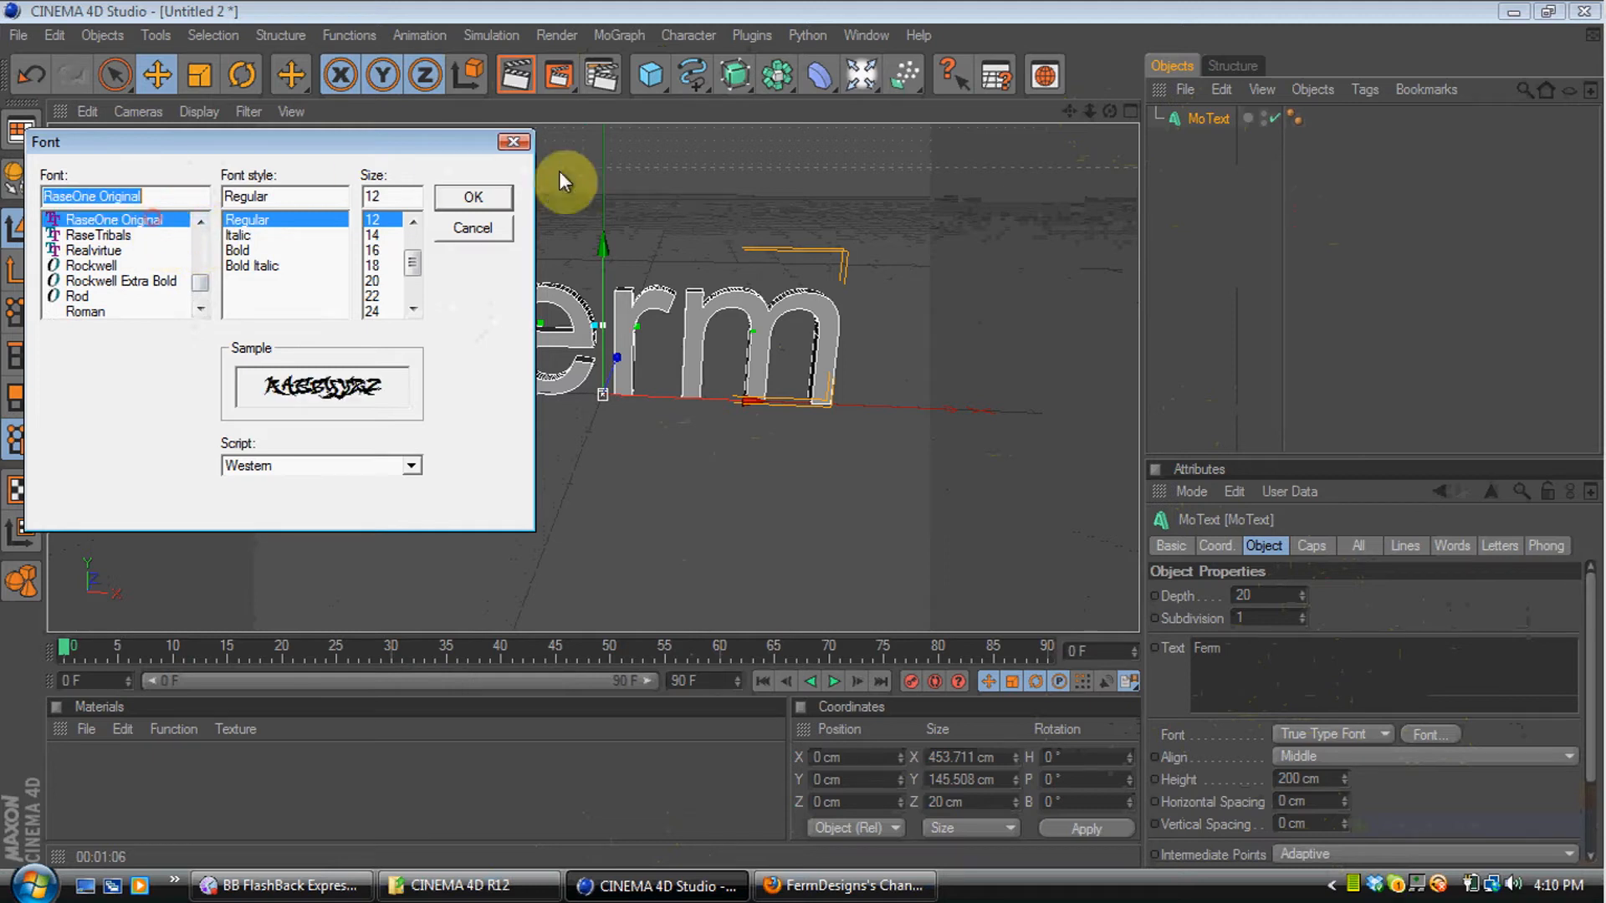
left_click(473, 202)
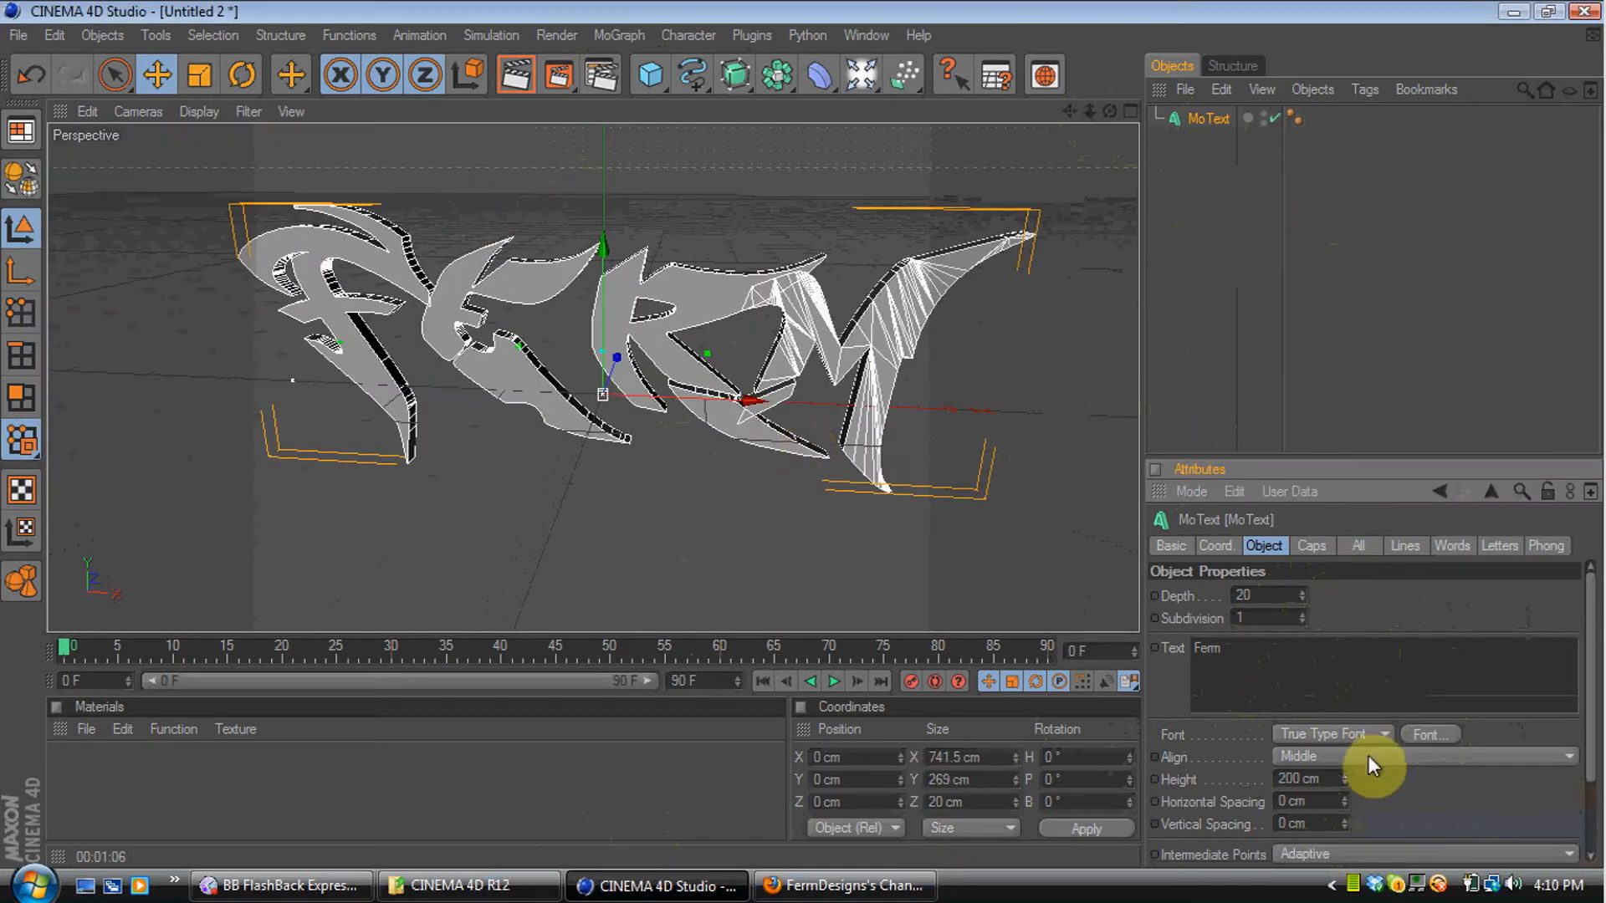
Tighten the text's horizontal spacing to -76 cm and set its depth to 40
mouse_move(1345, 801)
left_mouse_down()
mouse_move(1336, 833)
mouse_move(1347, 805)
left_mouse_up()
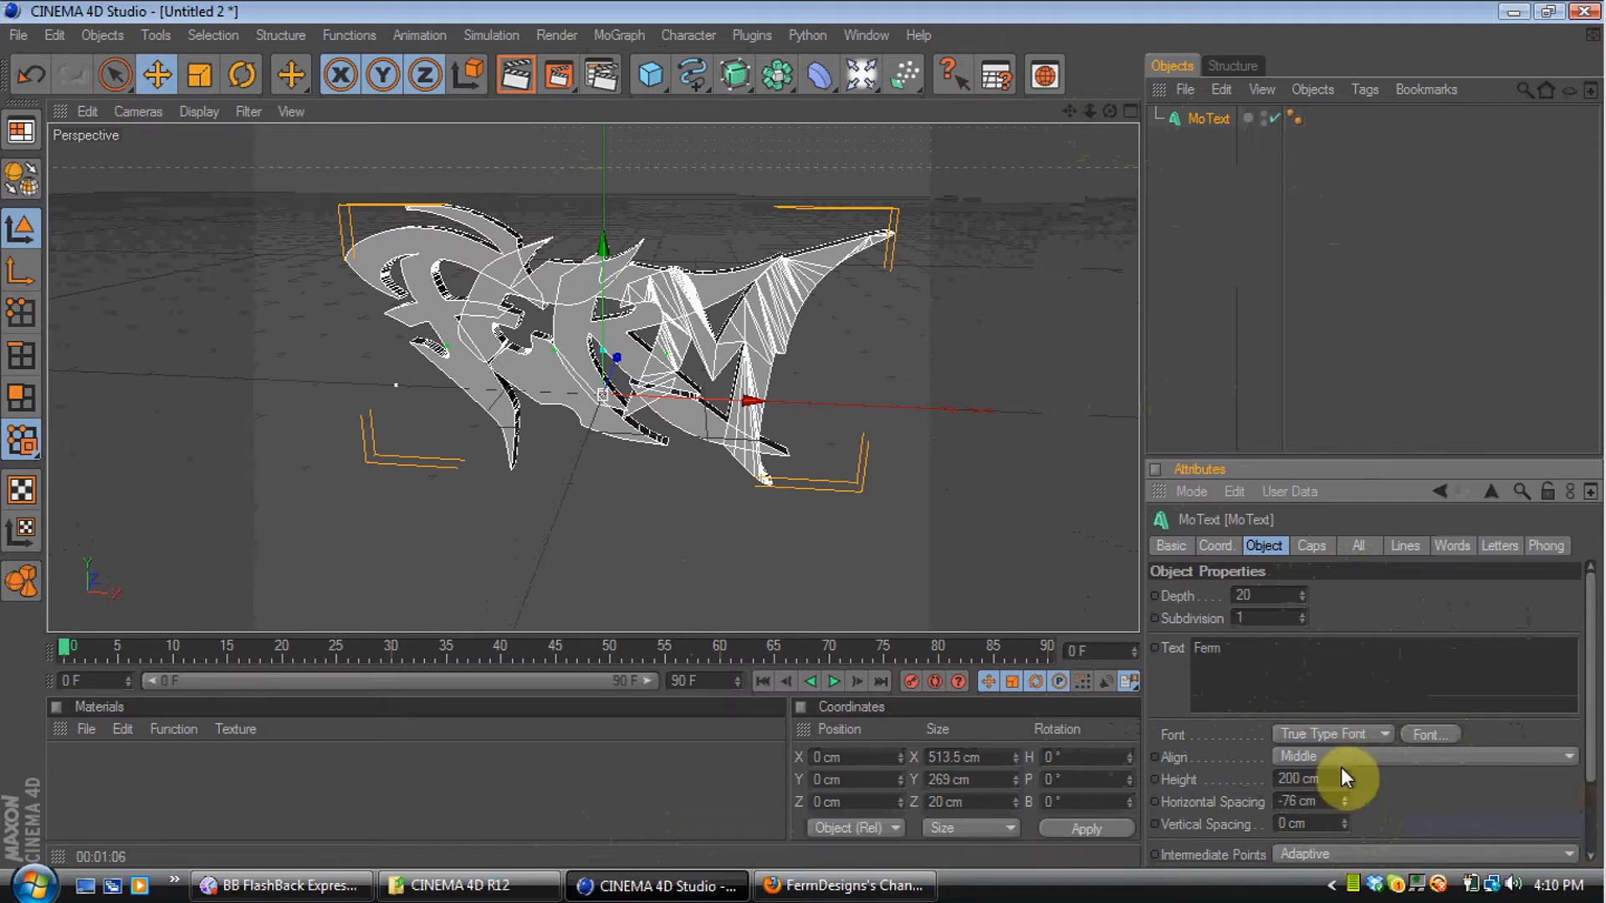
left_click(1282, 603)
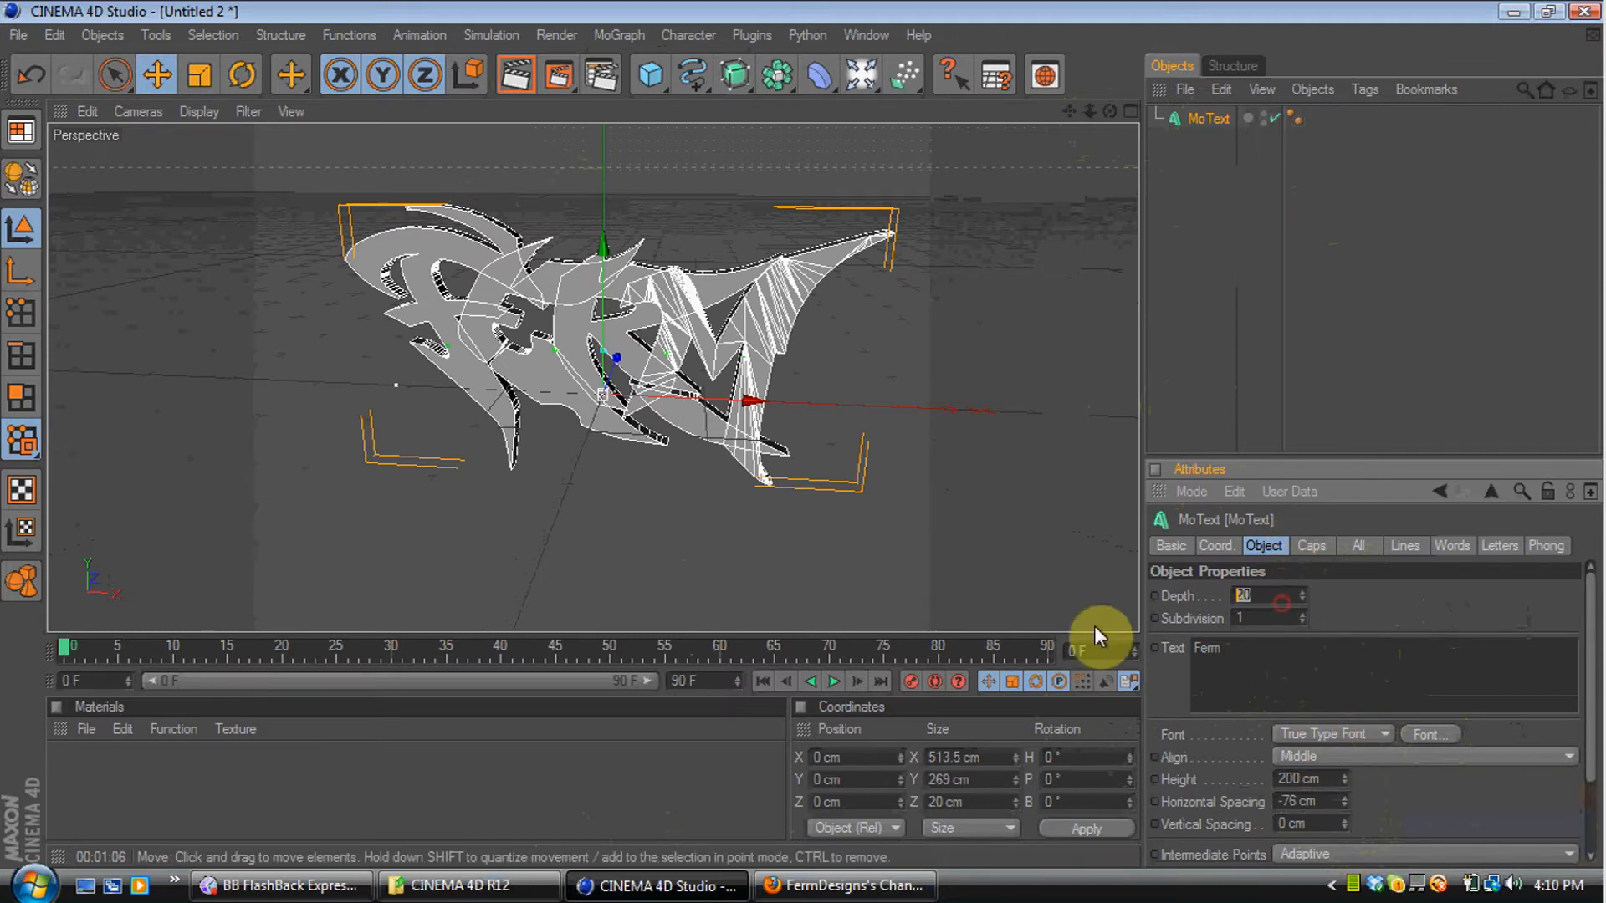
type("40")
key("Return")
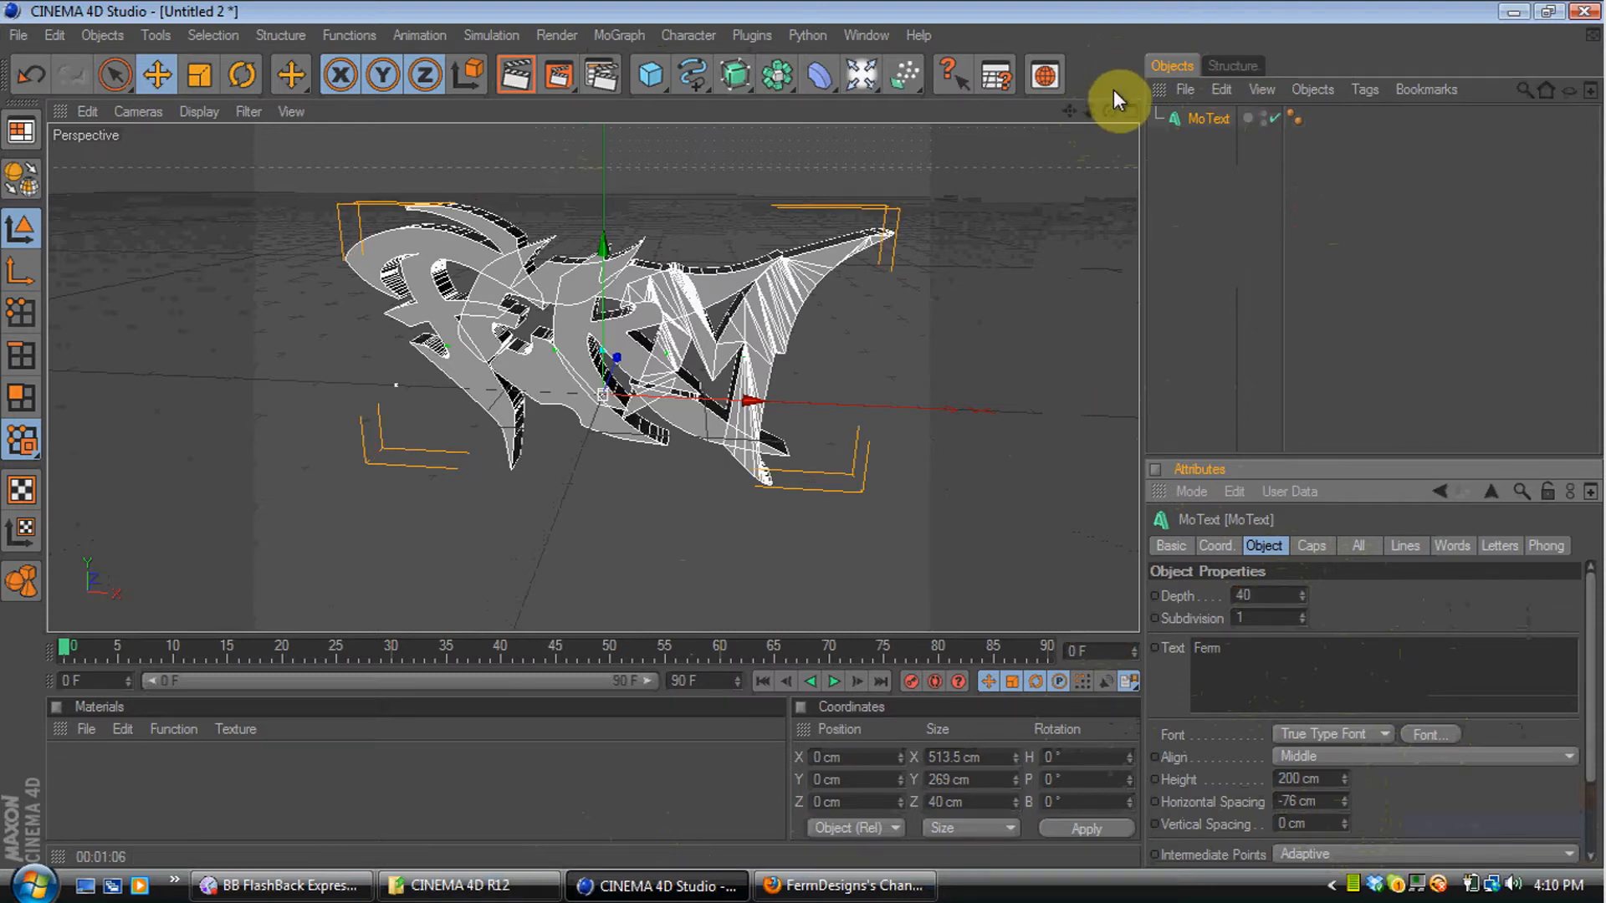
Switch to the four-view layout and make the MoText object editable
left_click_drag(1111, 111, 1129, 93)
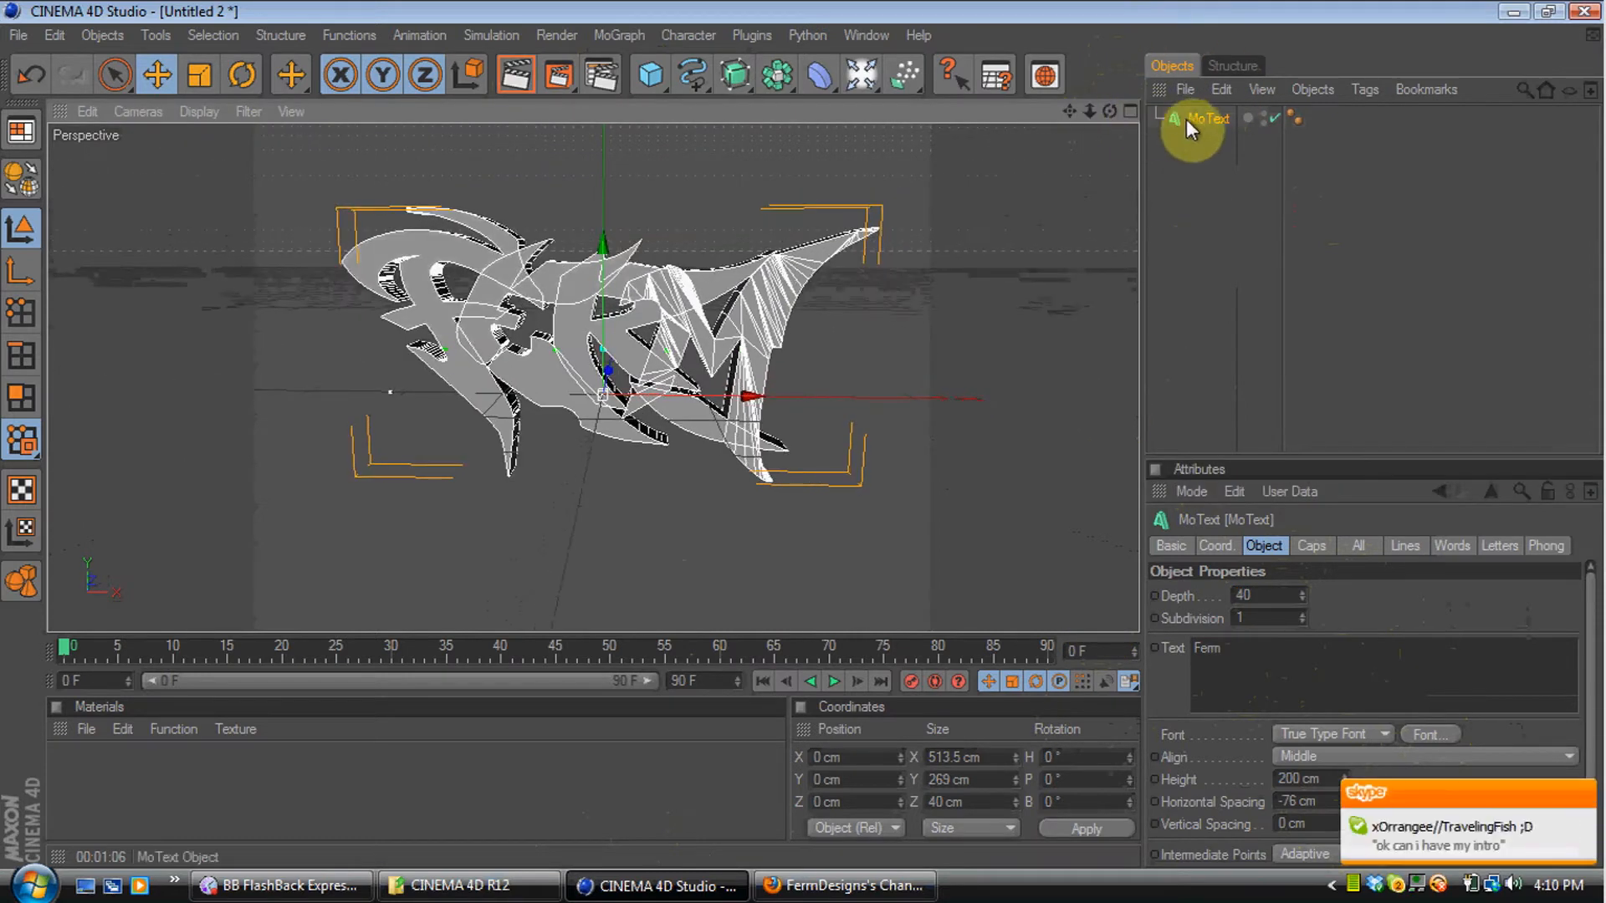
left_click(1136, 112)
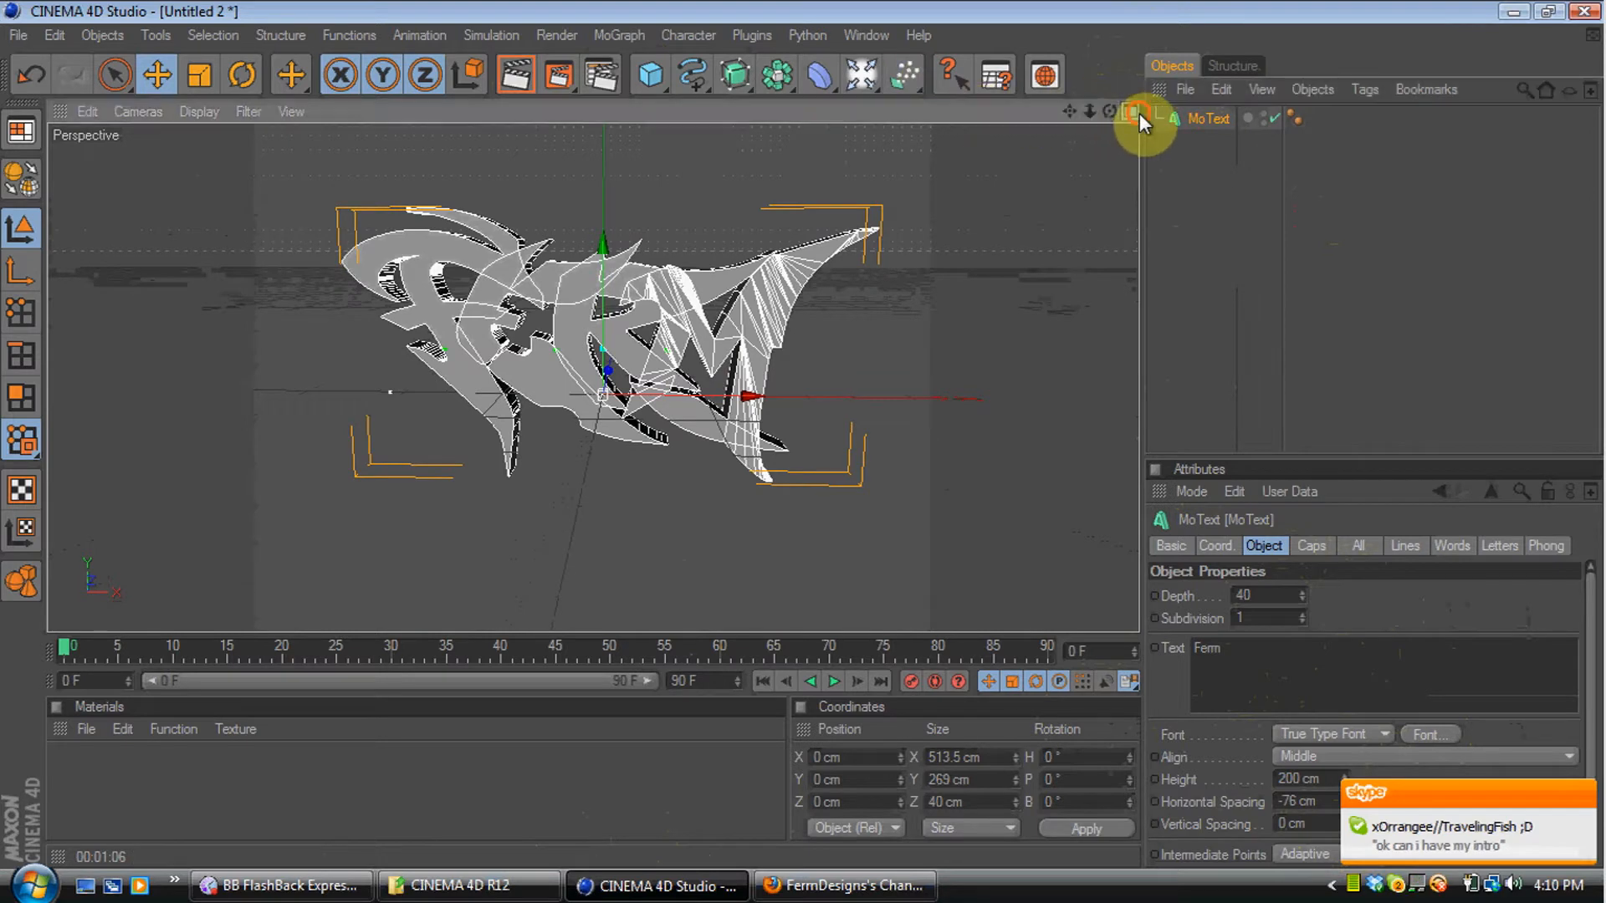
left_click_drag(1090, 379, 1080, 388)
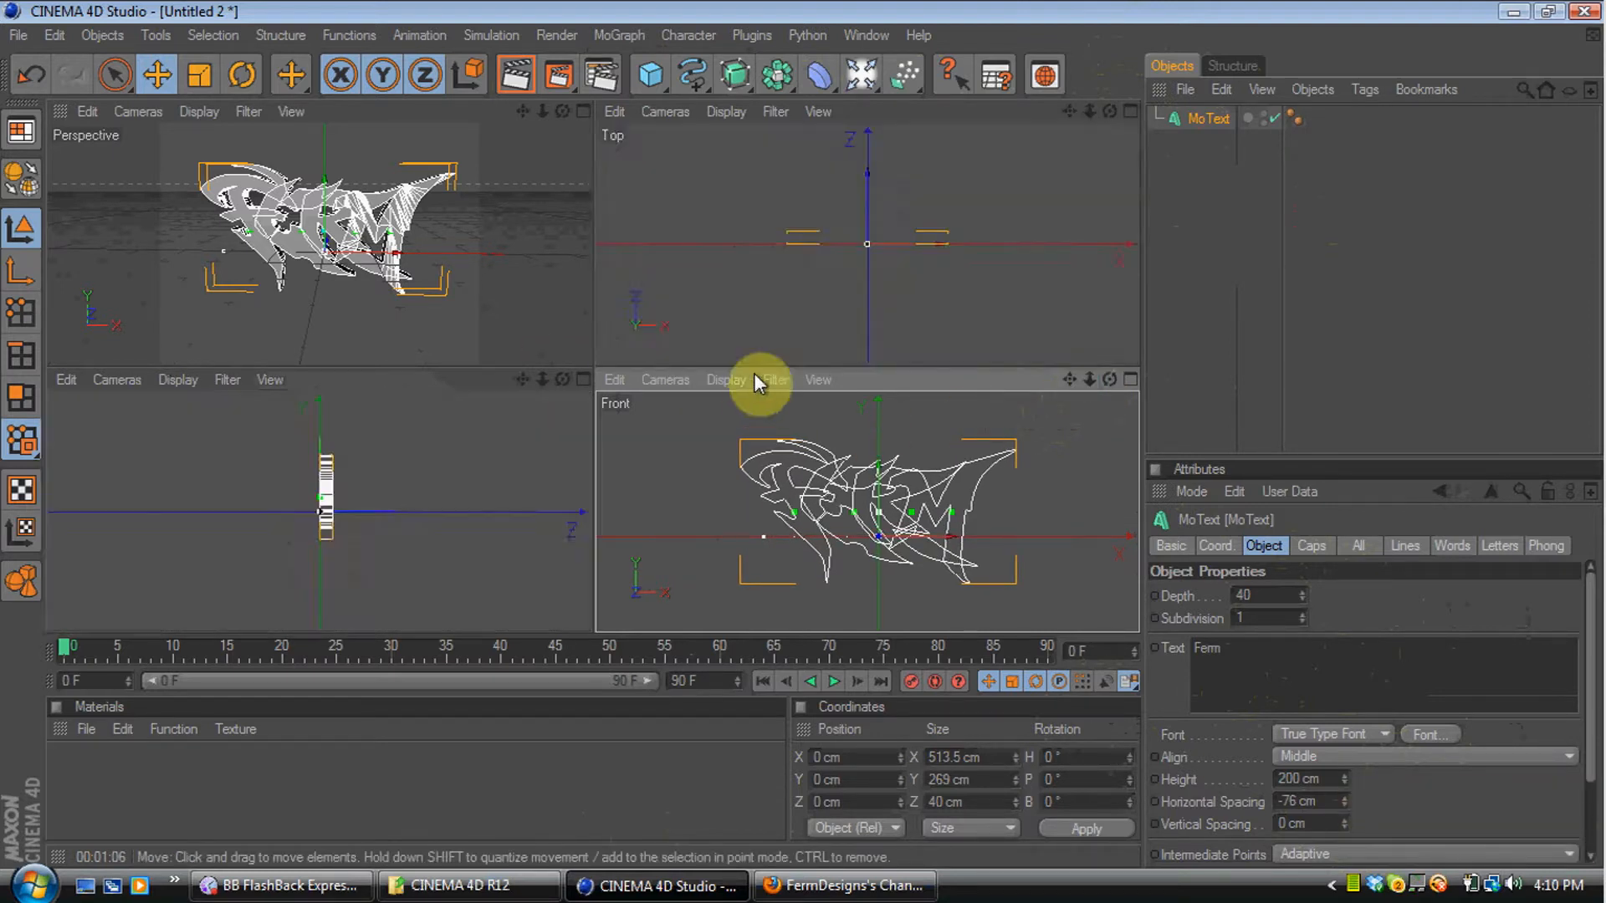
left_click_drag(561, 111, 581, 163)
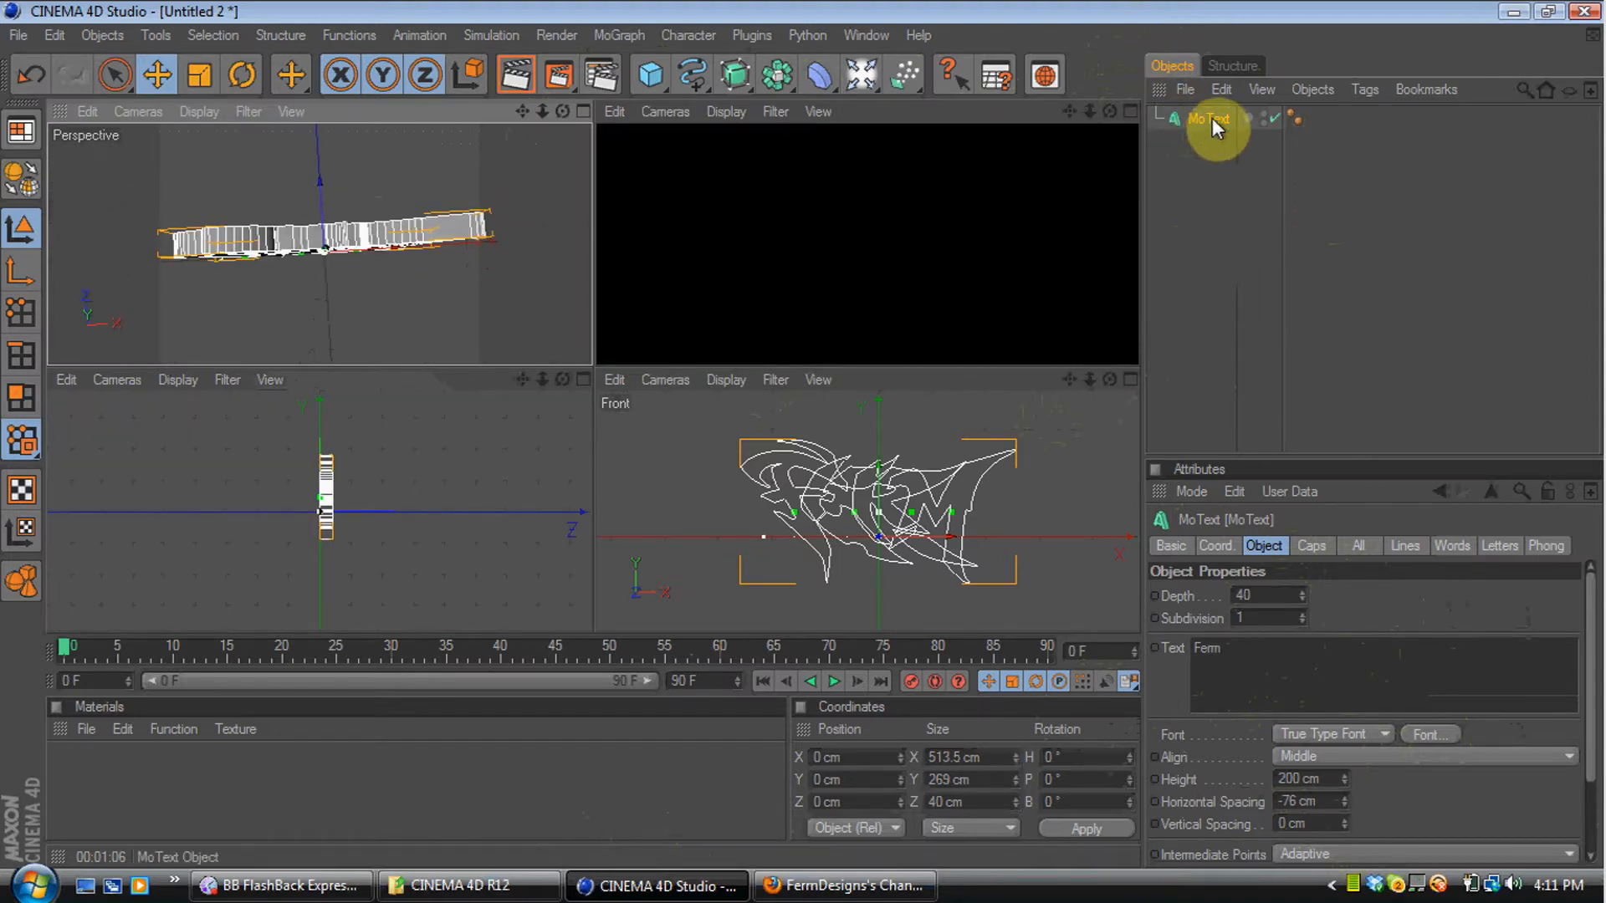
key("c")
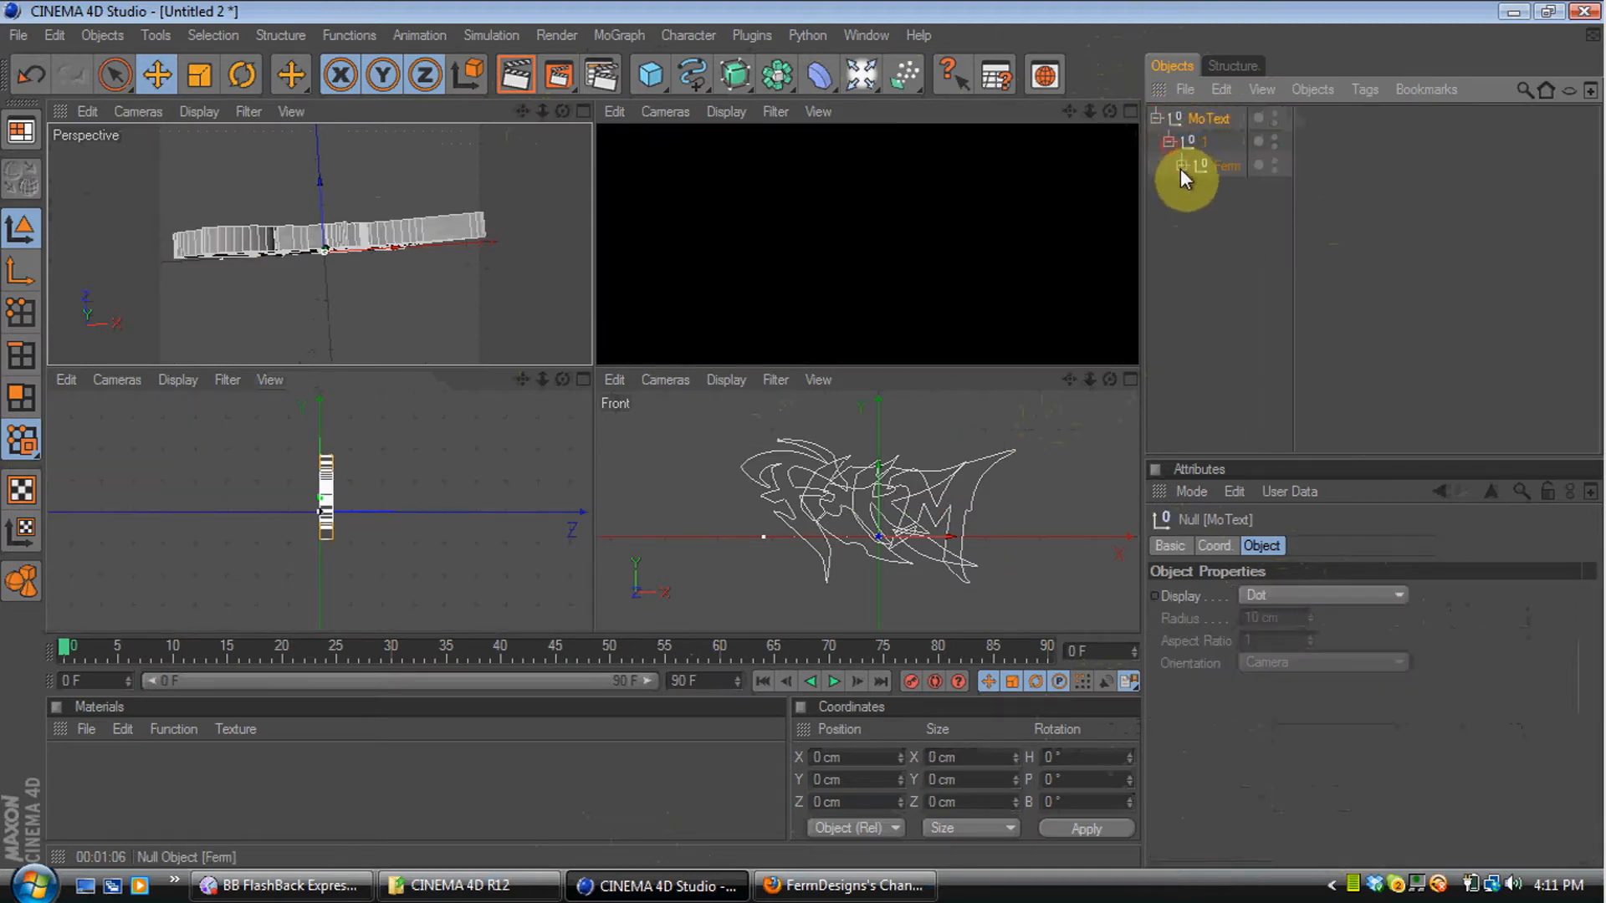
Take the F, e, r and m extrude objects out of the MoText hierarchy and delete the leftover nulls
left_click(1181, 166)
left_click_drag(1222, 290, 1204, 359)
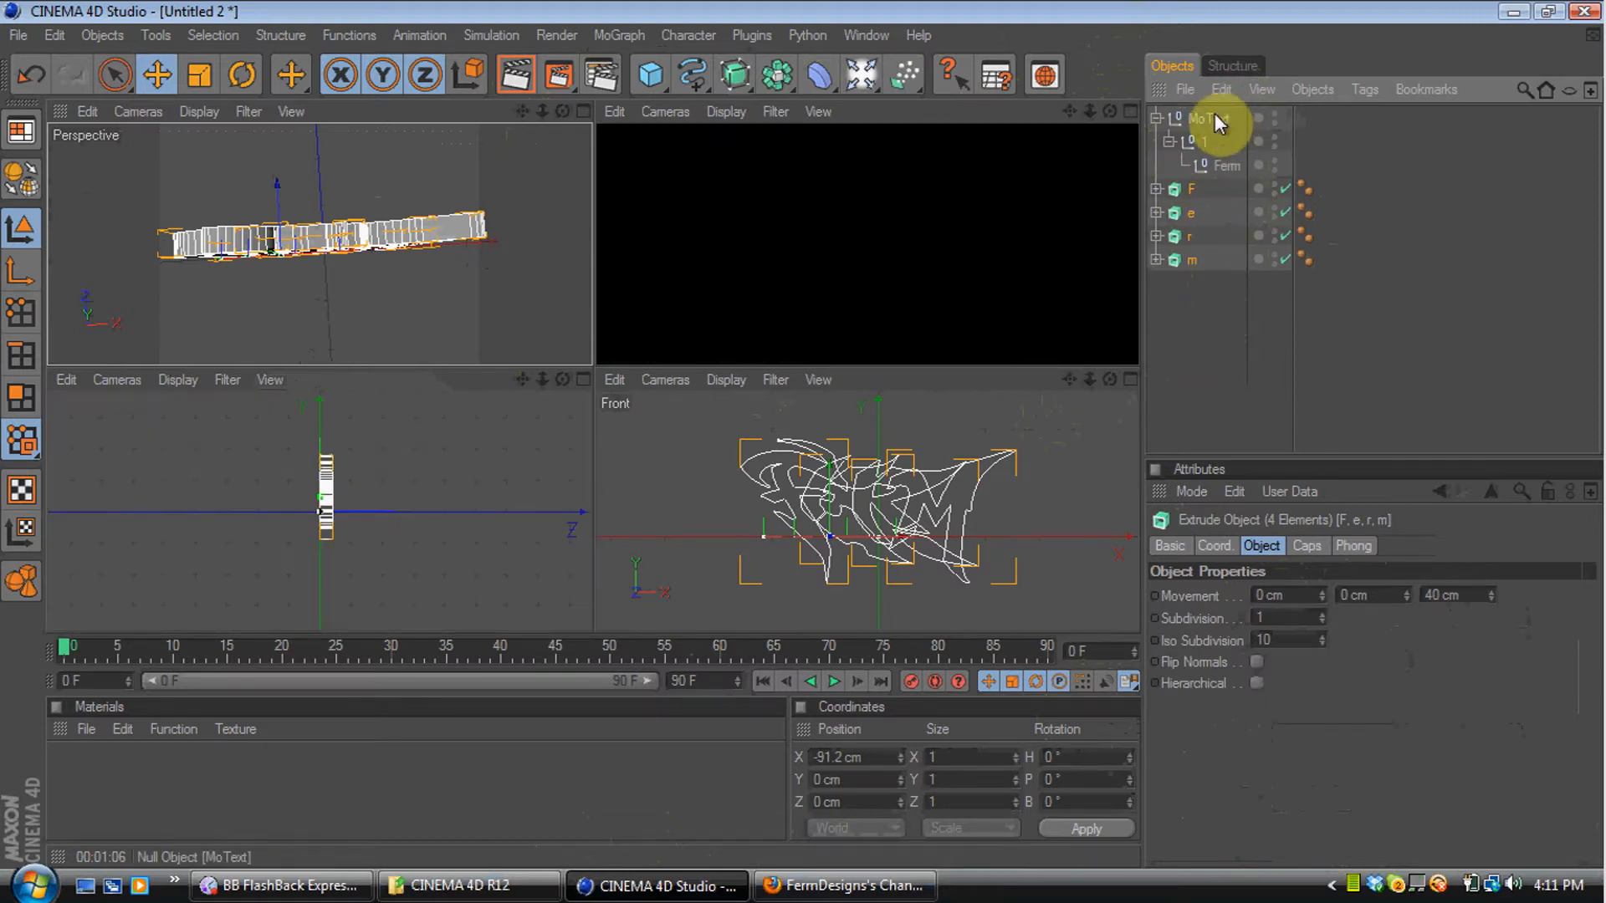
key("Delete")
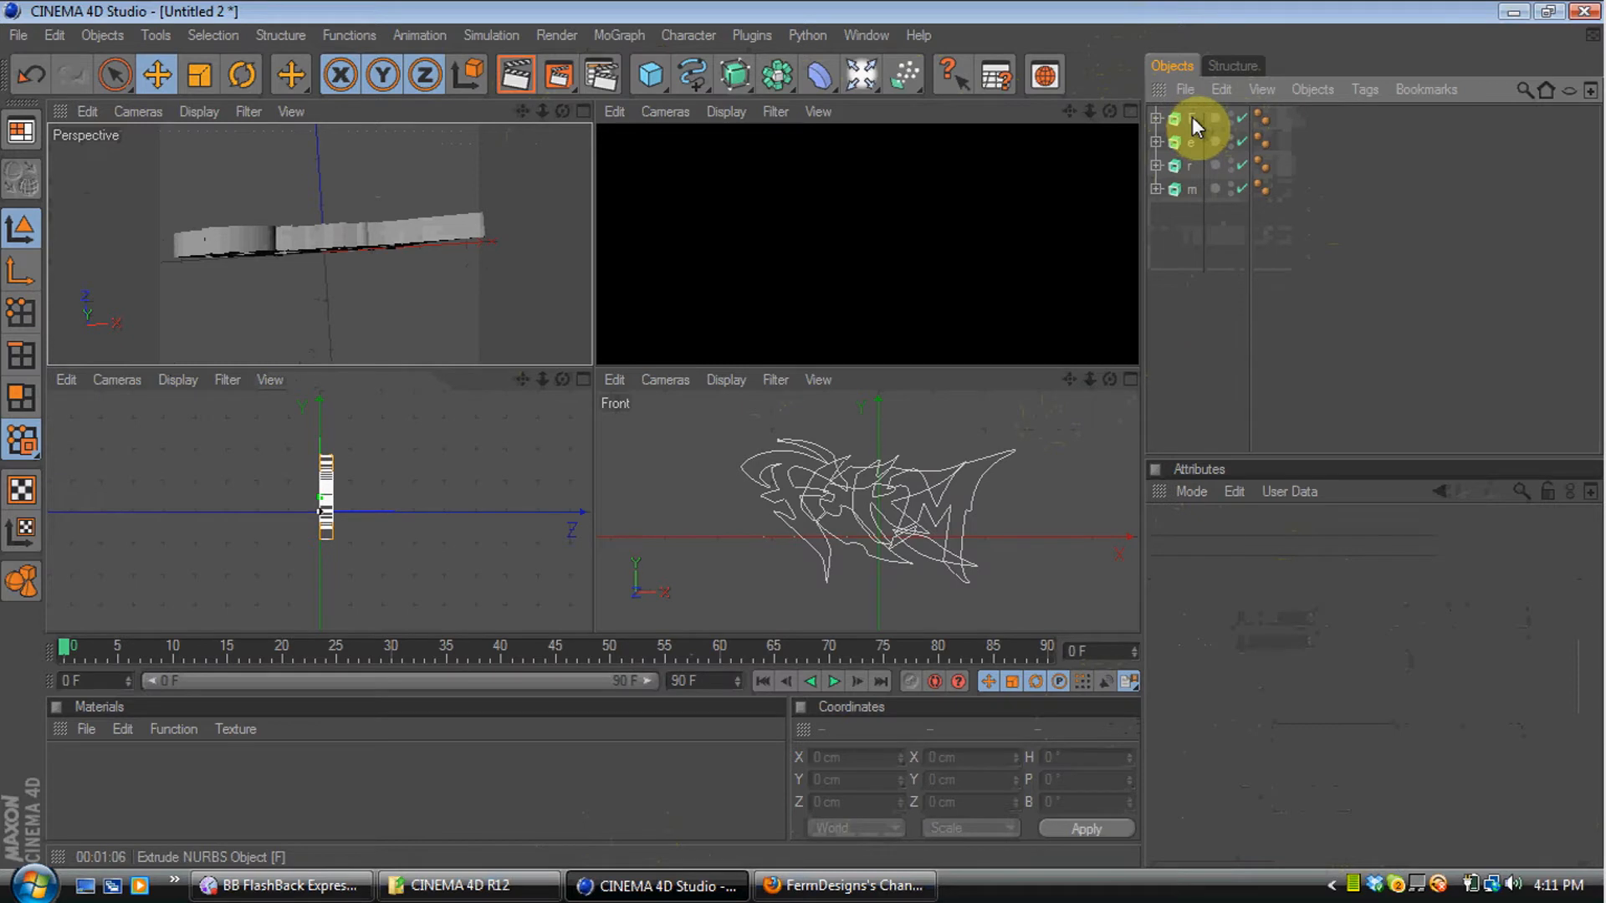
Move only the axis of letter F to the letter's center, at about X -154, Y 72, Z 31 cm
left_click(1193, 120)
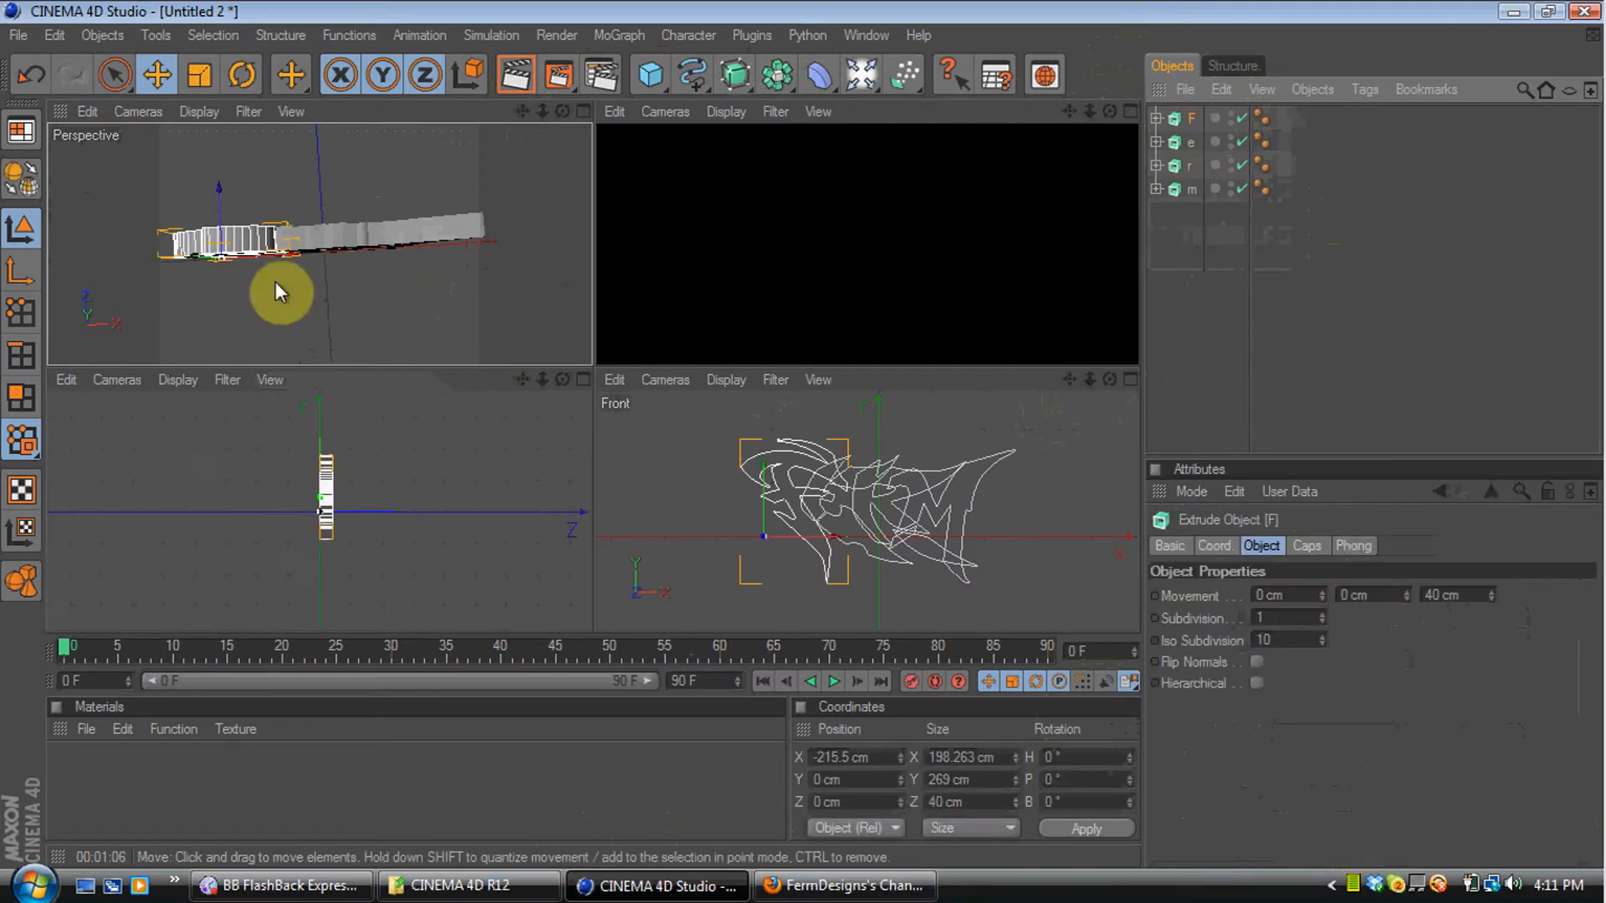
left_click(20, 272)
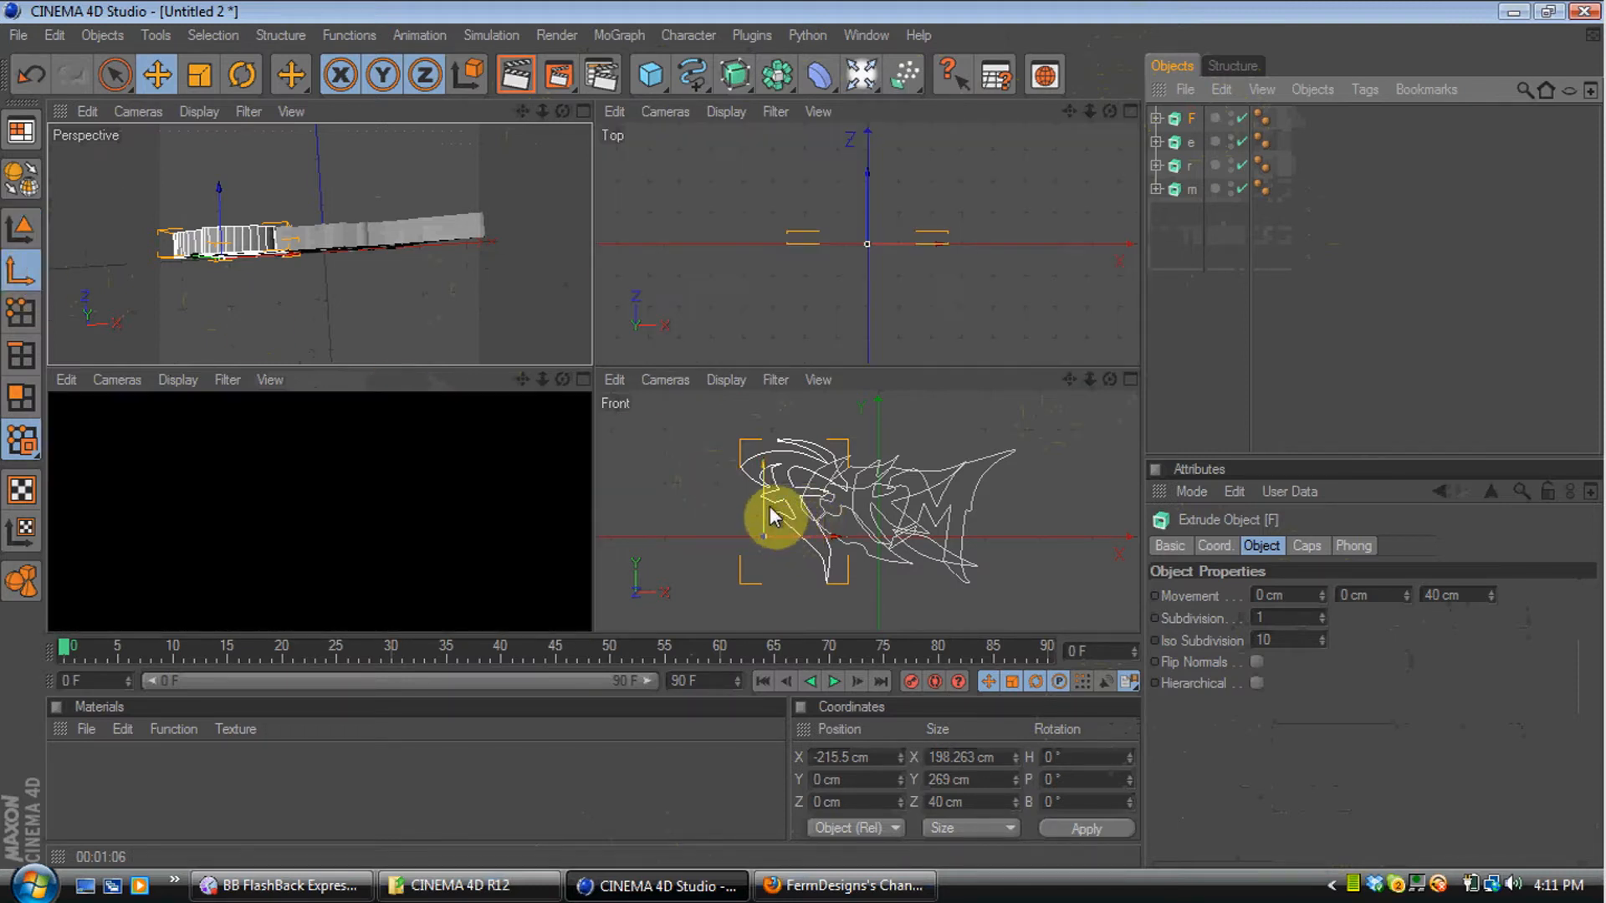
left_click_drag(799, 523, 832, 486)
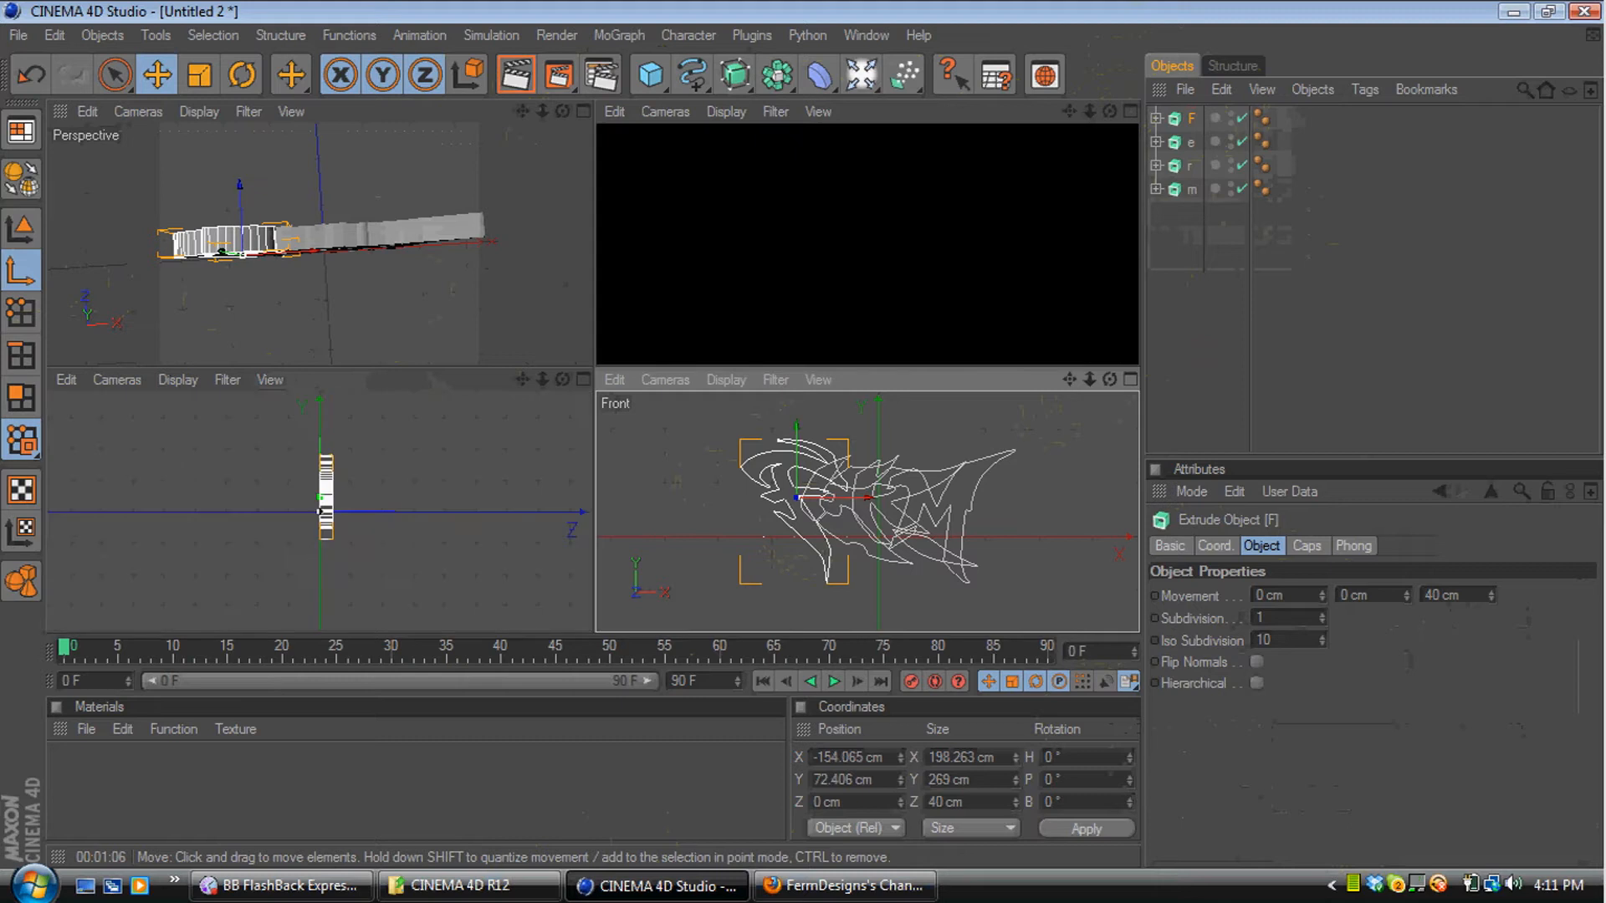
left_click_drag(238, 200, 237, 173)
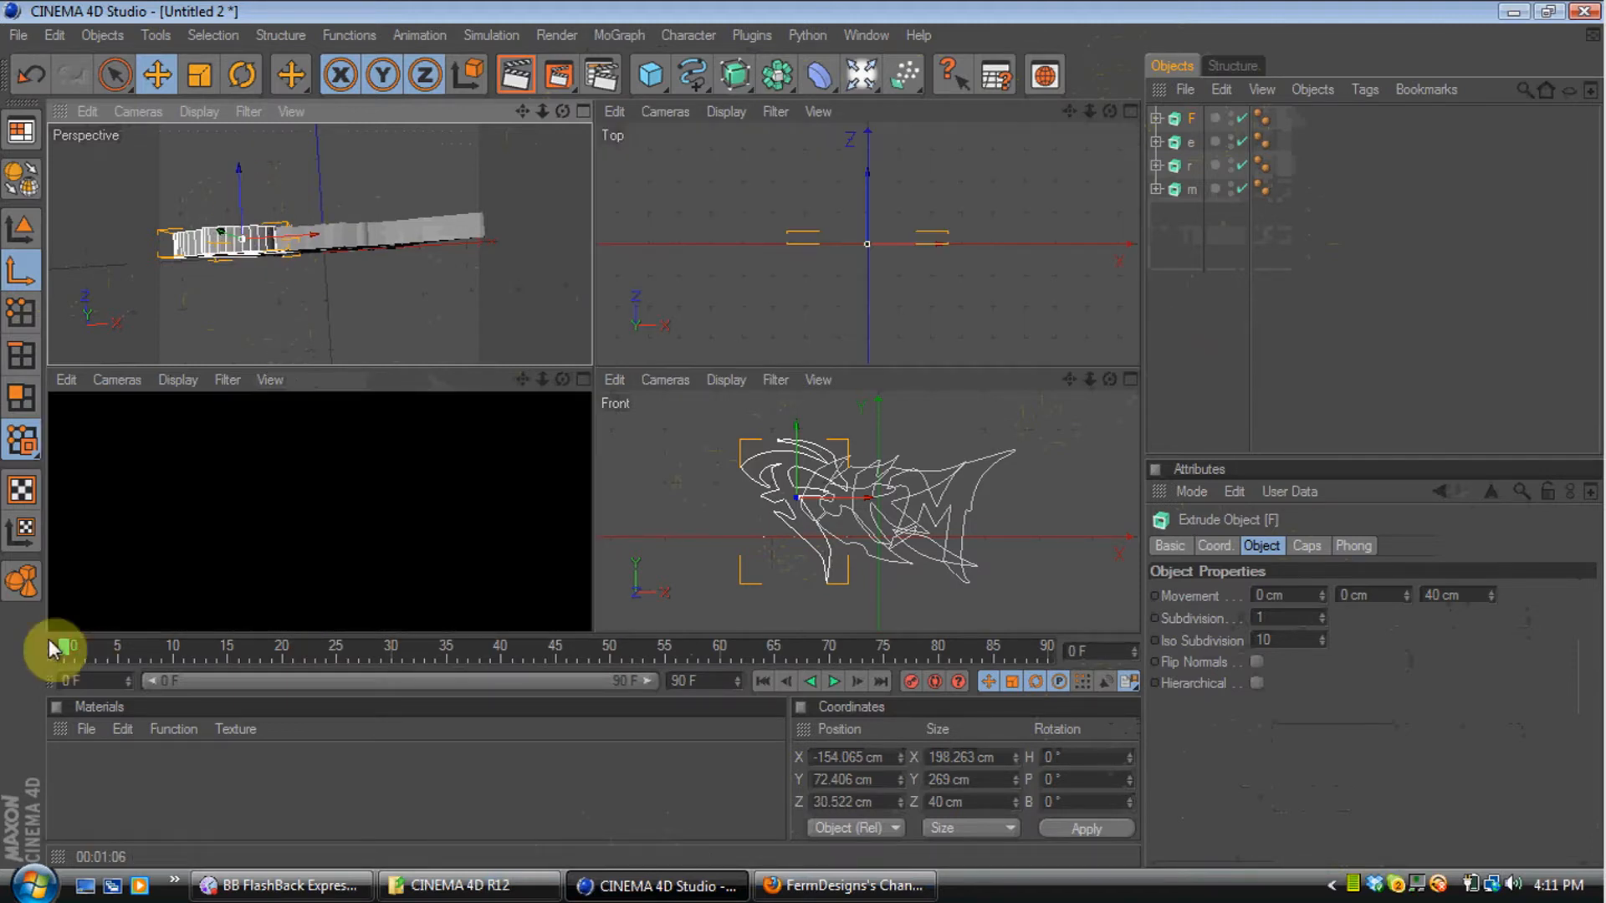
left_click(23, 582)
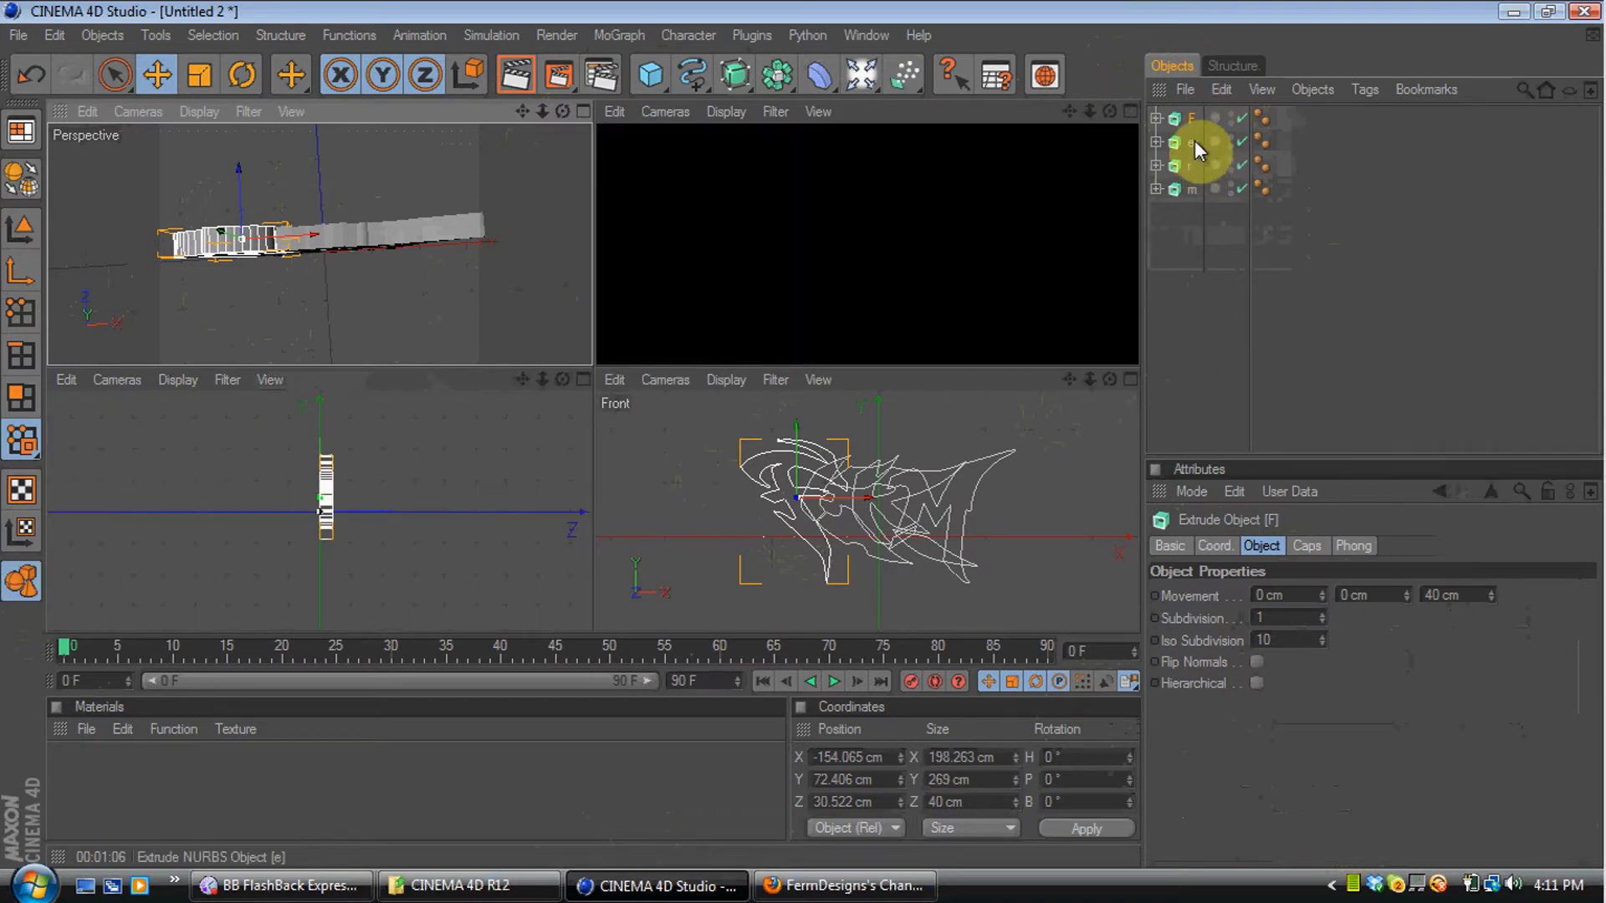
Move only the axis of letter e to the center of the letter, including its depth
left_click(1198, 144)
left_click(25, 271)
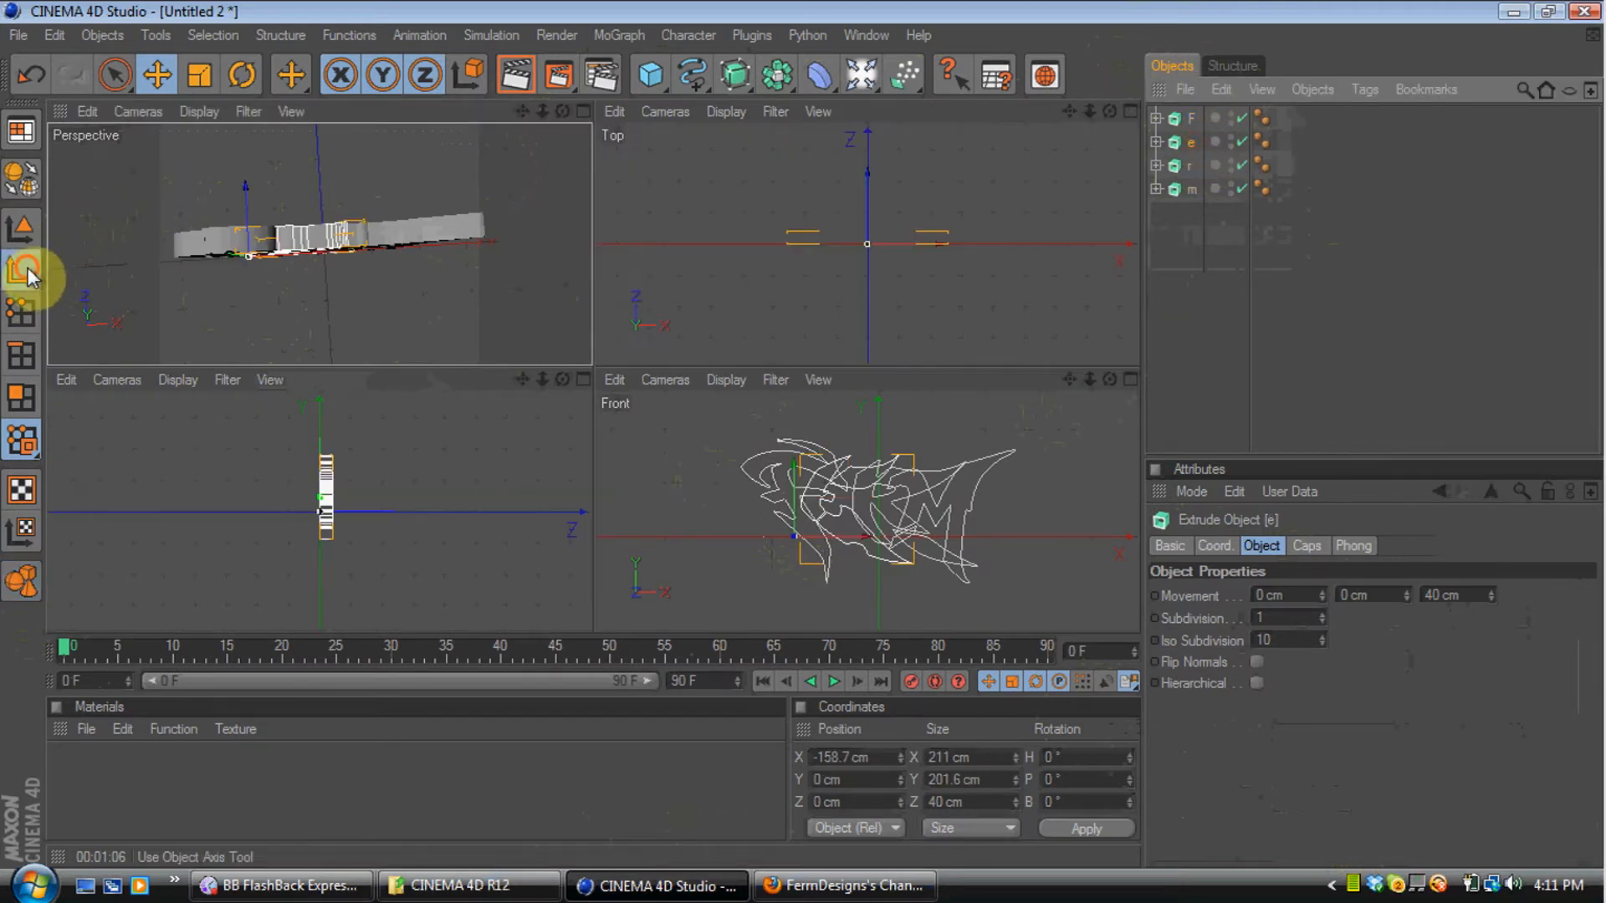
left_click_drag(760, 509, 801, 466)
left_click_drag(271, 214, 273, 209)
left_click(22, 581)
Center the axis of letter r on the letter's front face, at about X 10, Y 64 cm
left_click(1207, 159)
left_click(49, 280)
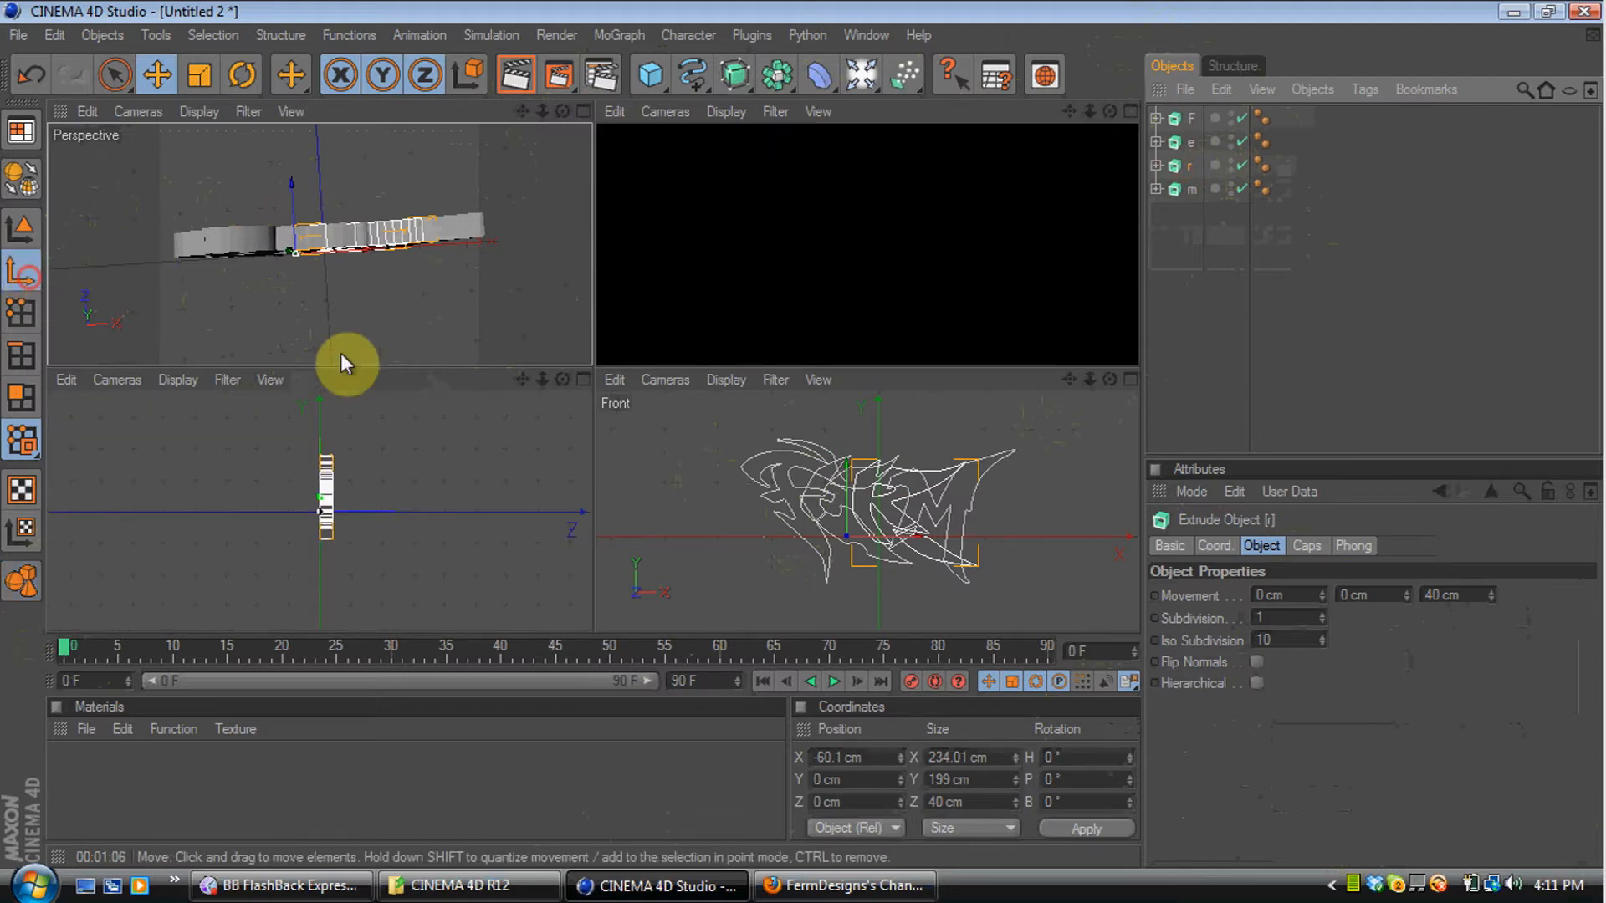
left_click_drag(725, 541, 762, 507)
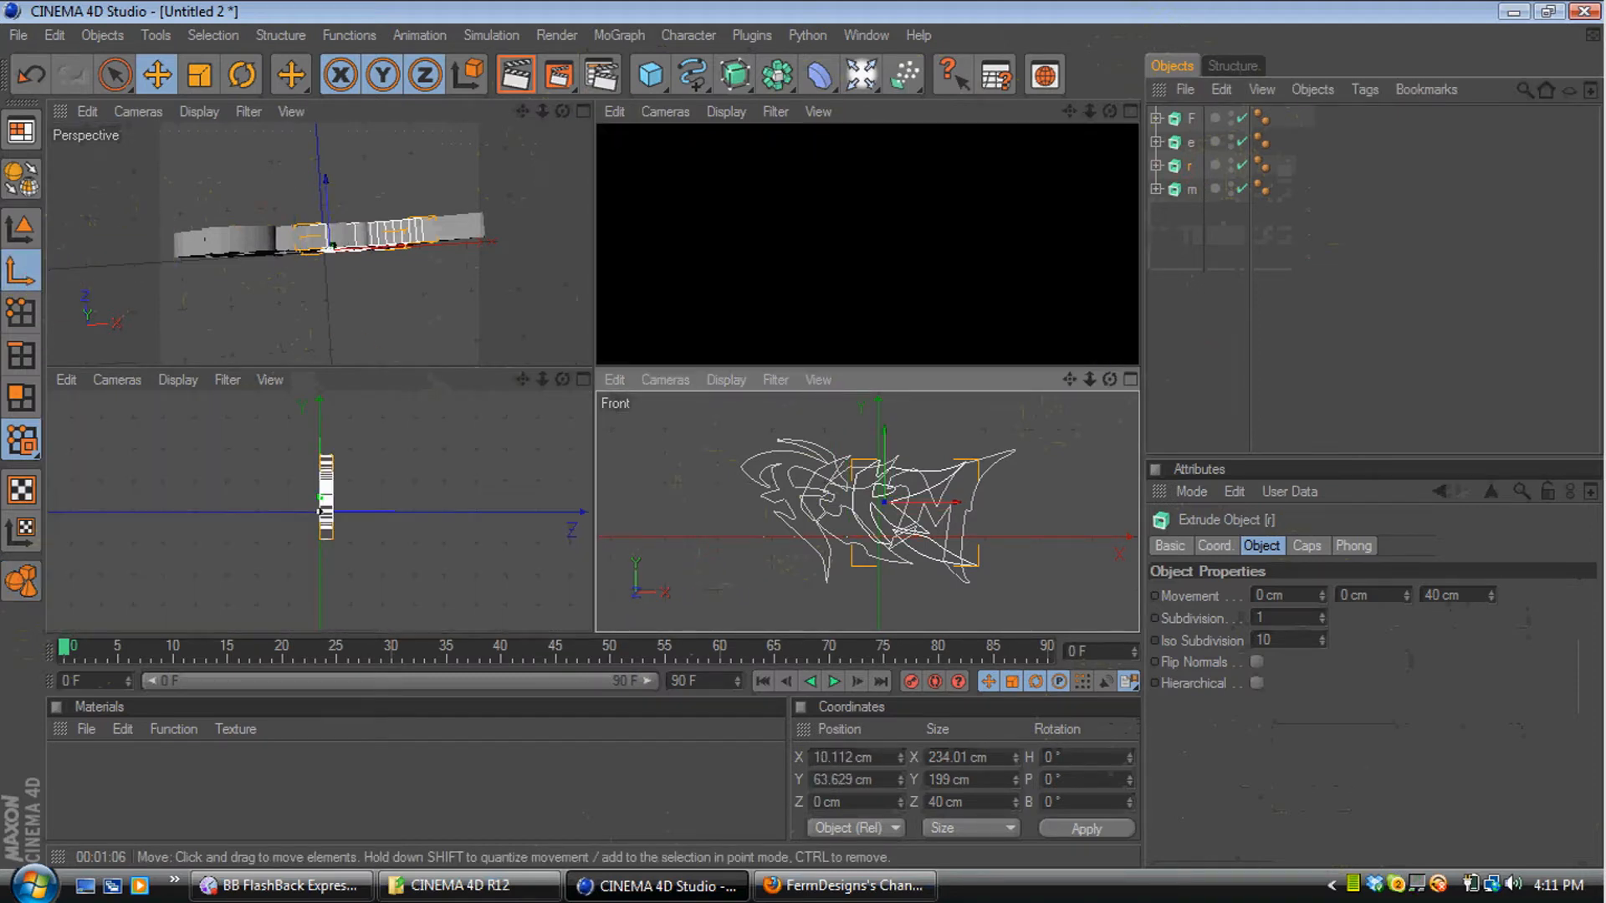
left_click(25, 579)
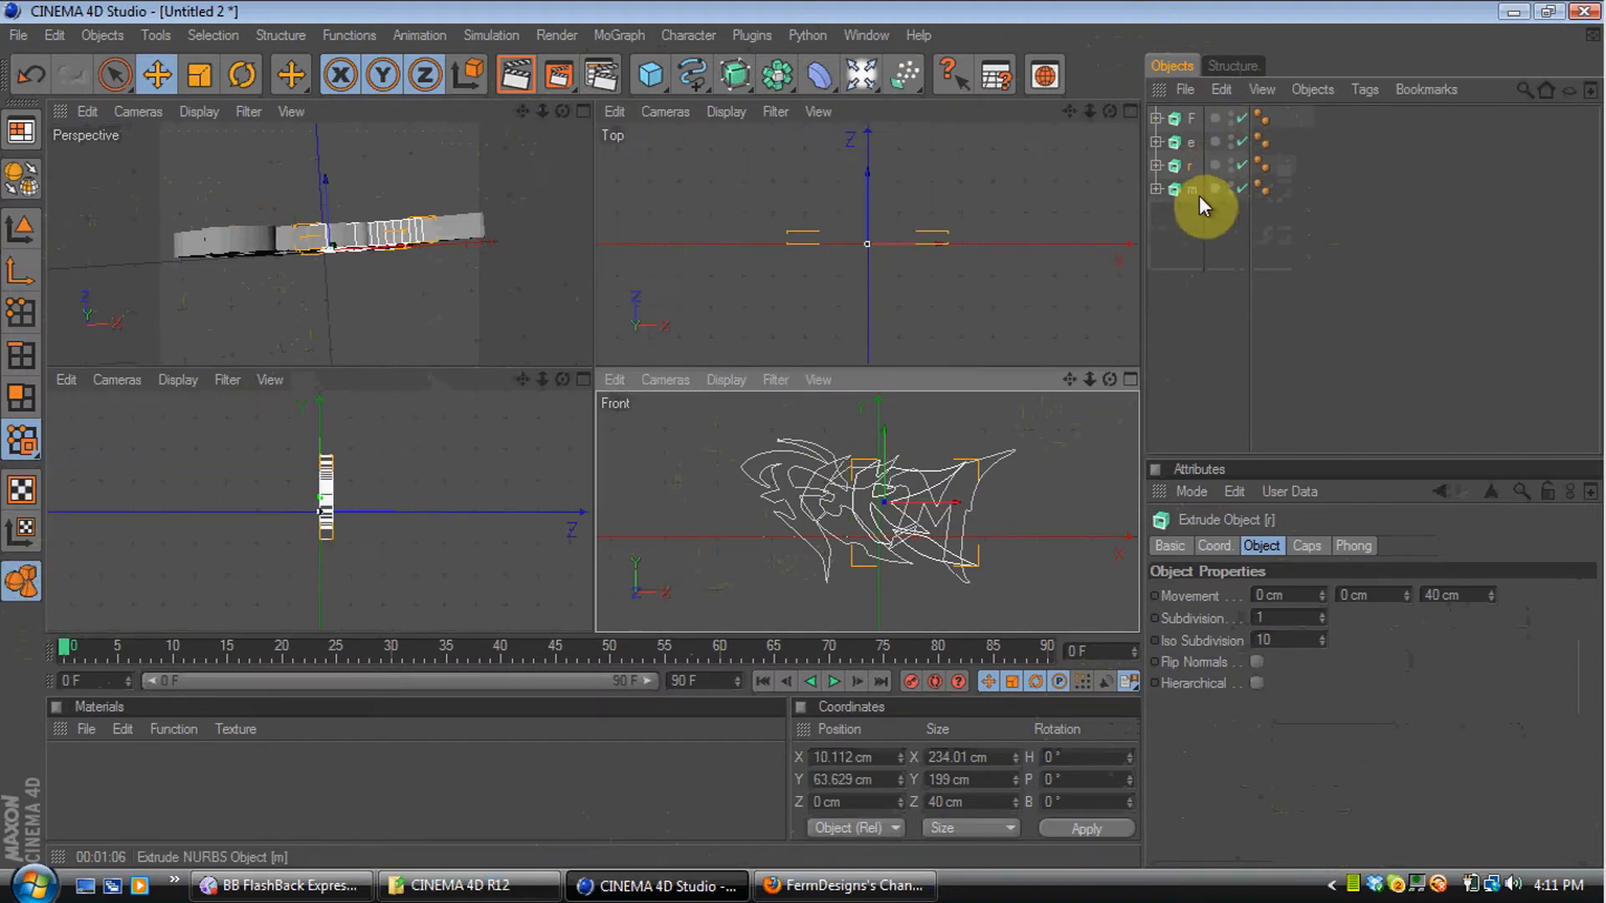
Move only the axis of letter m to the letter's center, at about X 114, Y 57, Z 22 cm
left_click(1196, 193)
left_click(23, 269)
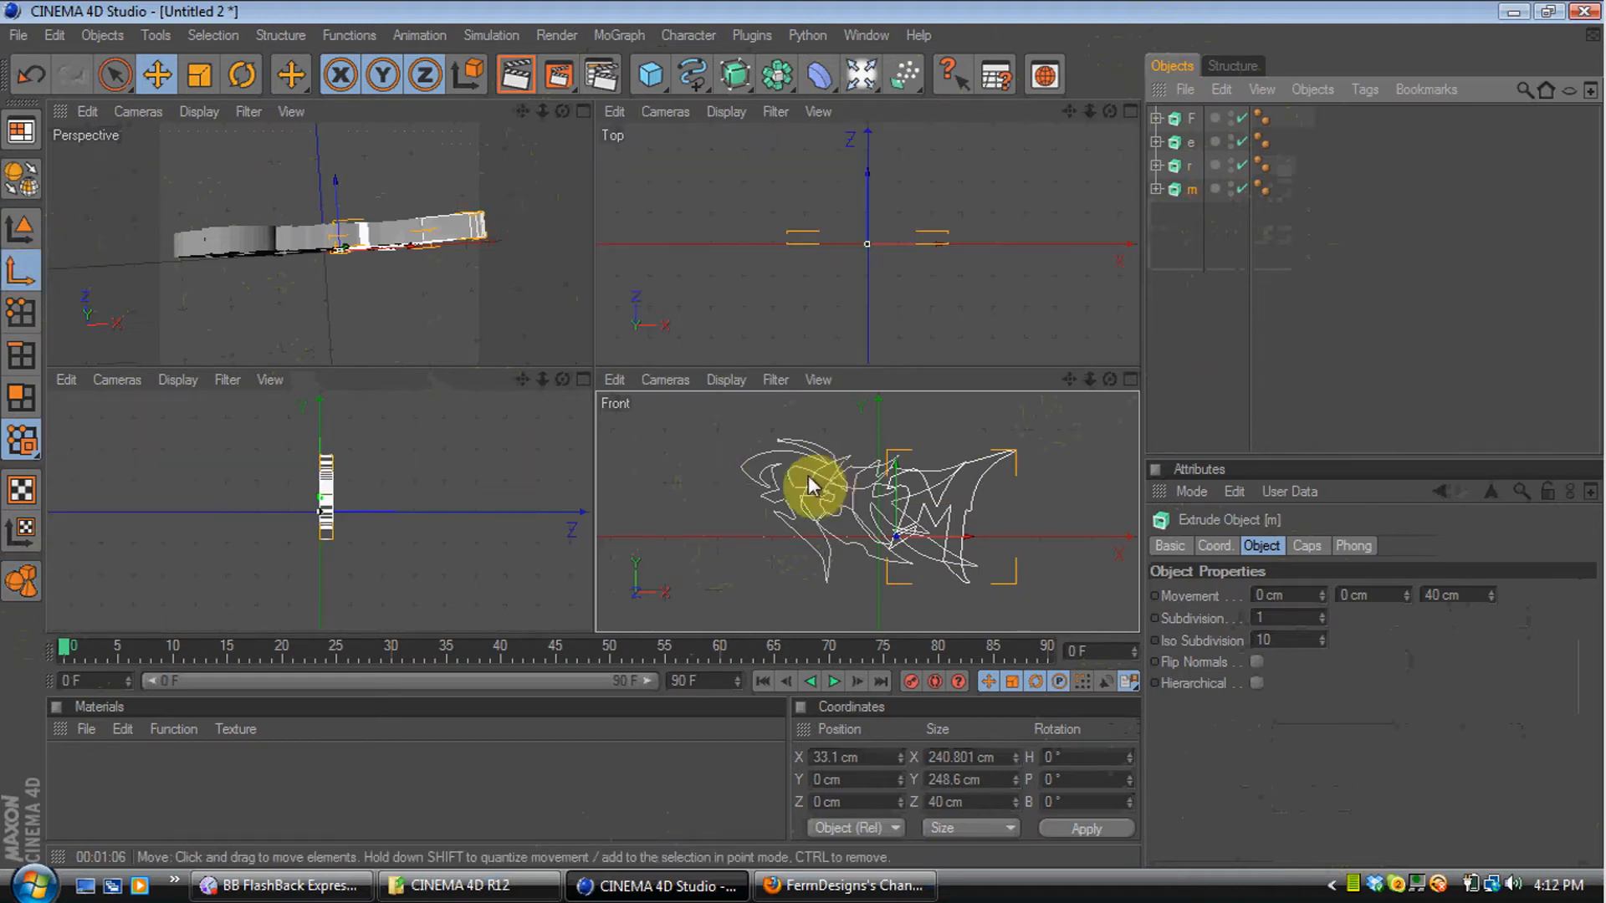
left_click_drag(823, 484, 868, 454)
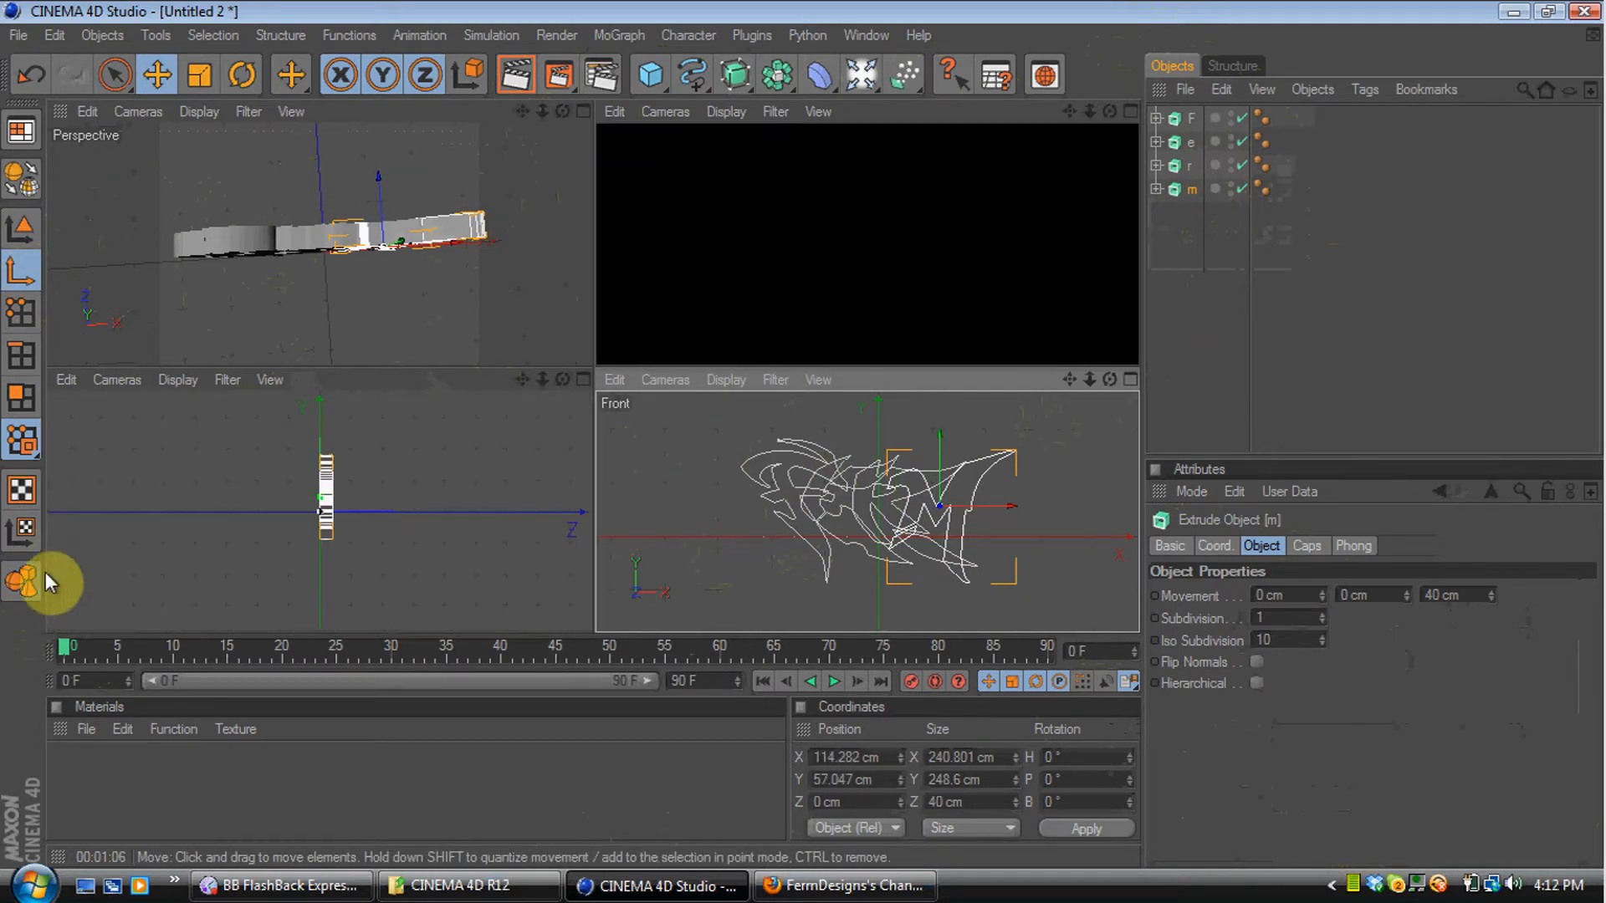
mouse_move(389, 205)
left_mouse_down()
mouse_move(383, 242)
mouse_move(380, 197)
left_mouse_up()
left_click(22, 583)
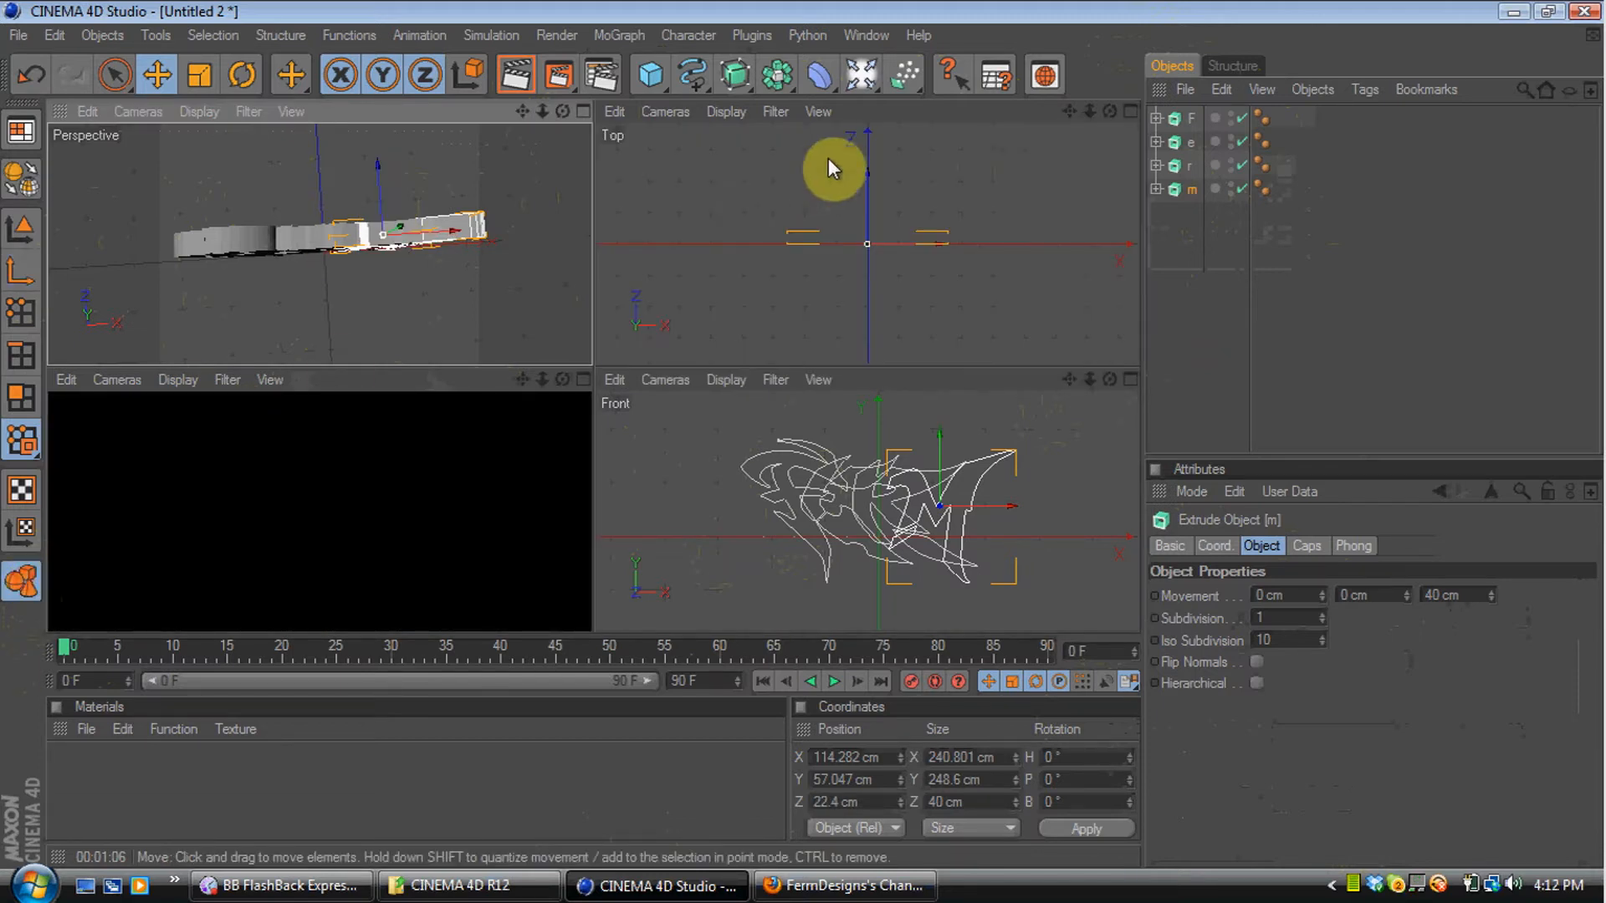
Shift the axis of letter r along Z to the middle of its depth, at about 22 cm
left_click(1192, 165)
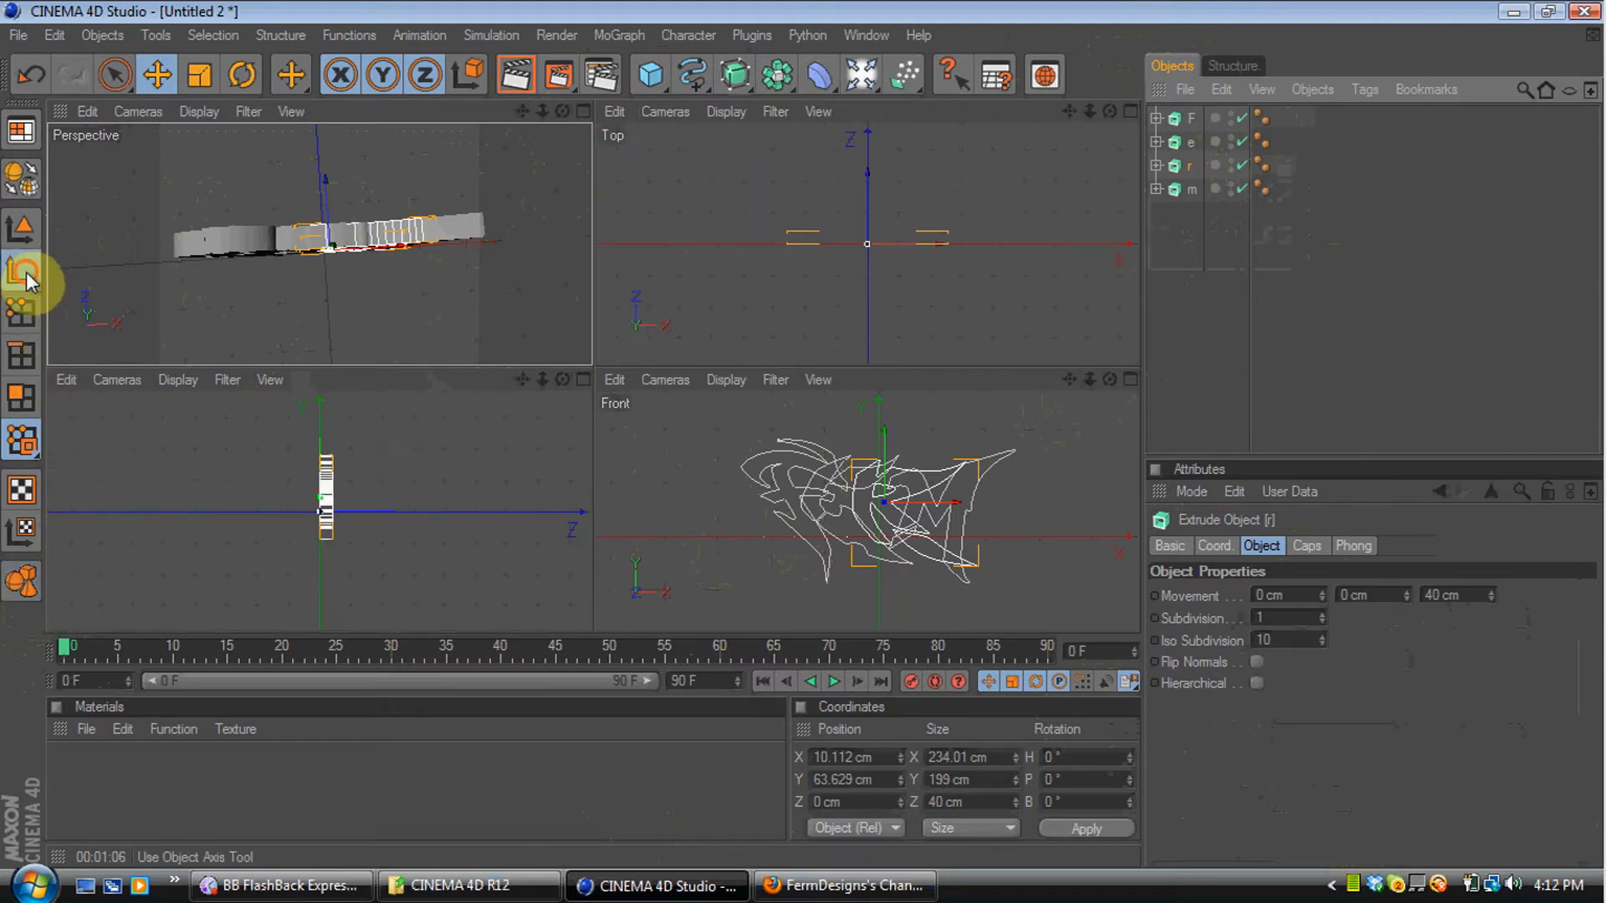
left_click(21, 269)
left_click_drag(338, 183, 332, 171)
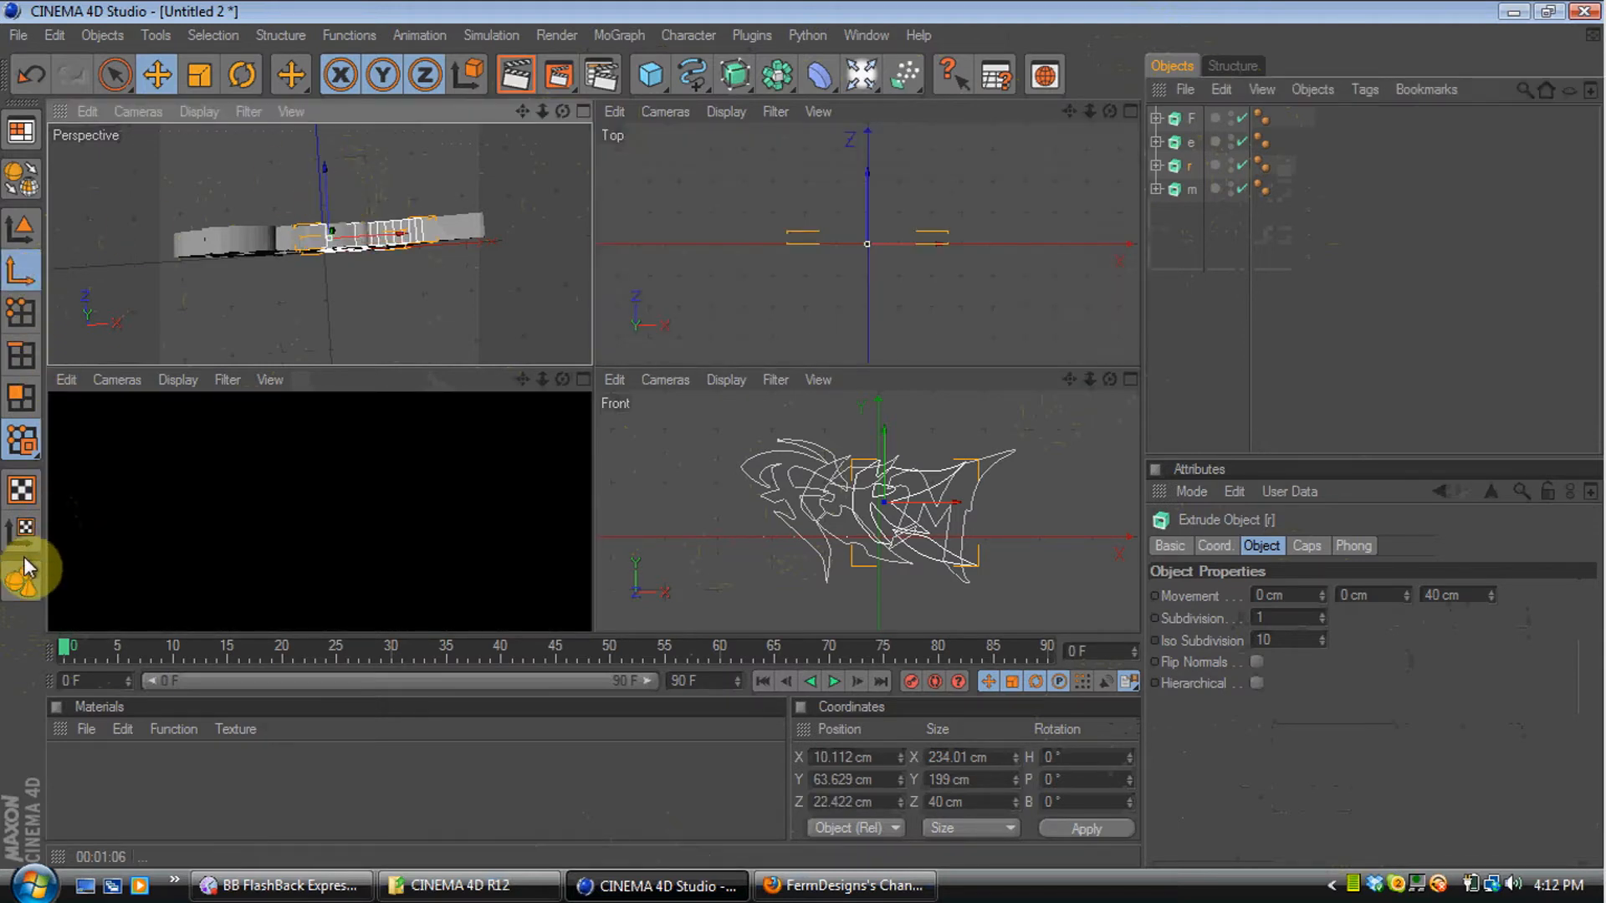
Leave axis editing and rotate letter F in the enlarged perspective view to about H -20°, P -1.7°, B 1.1°
left_click(22, 577)
left_click(583, 111)
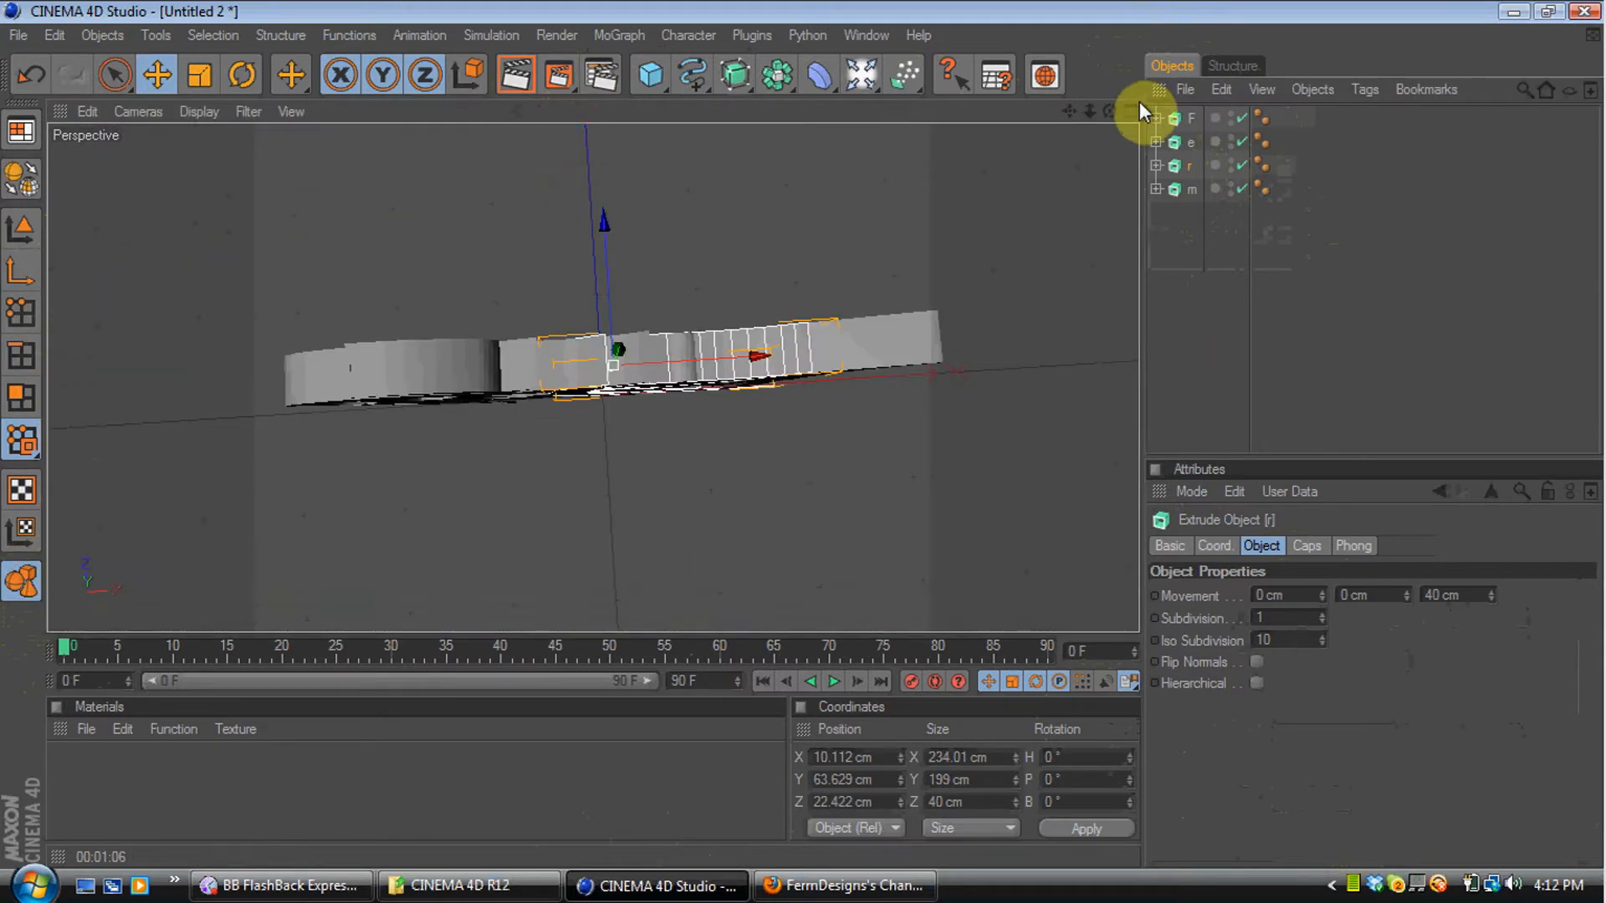
left_click_drag(1113, 112, 1166, 109)
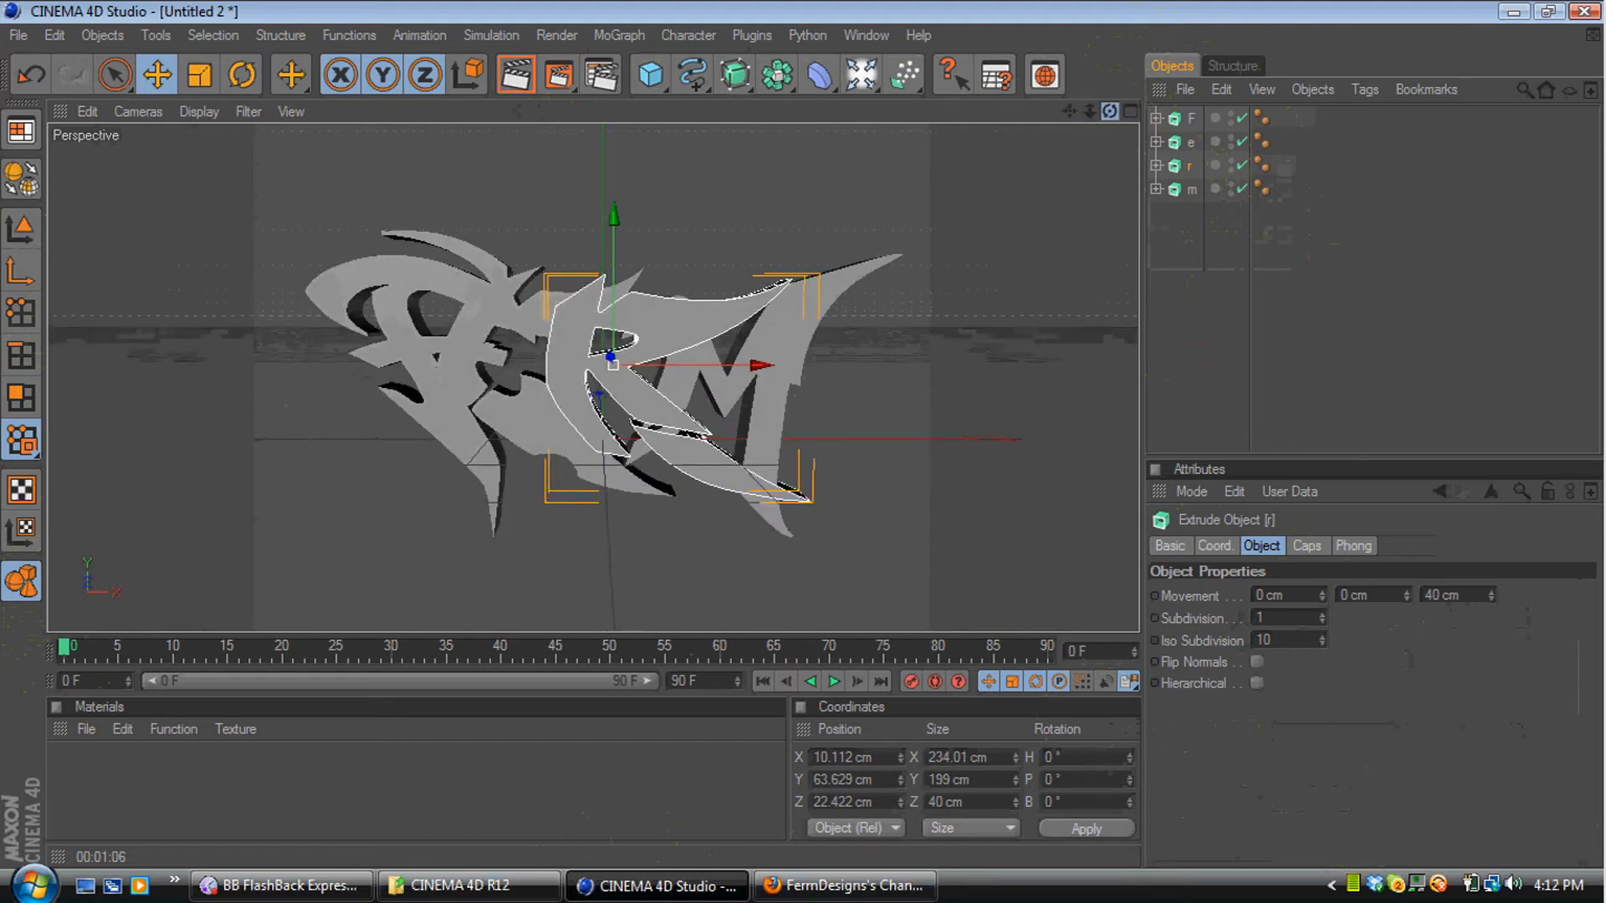
left_click(1176, 115)
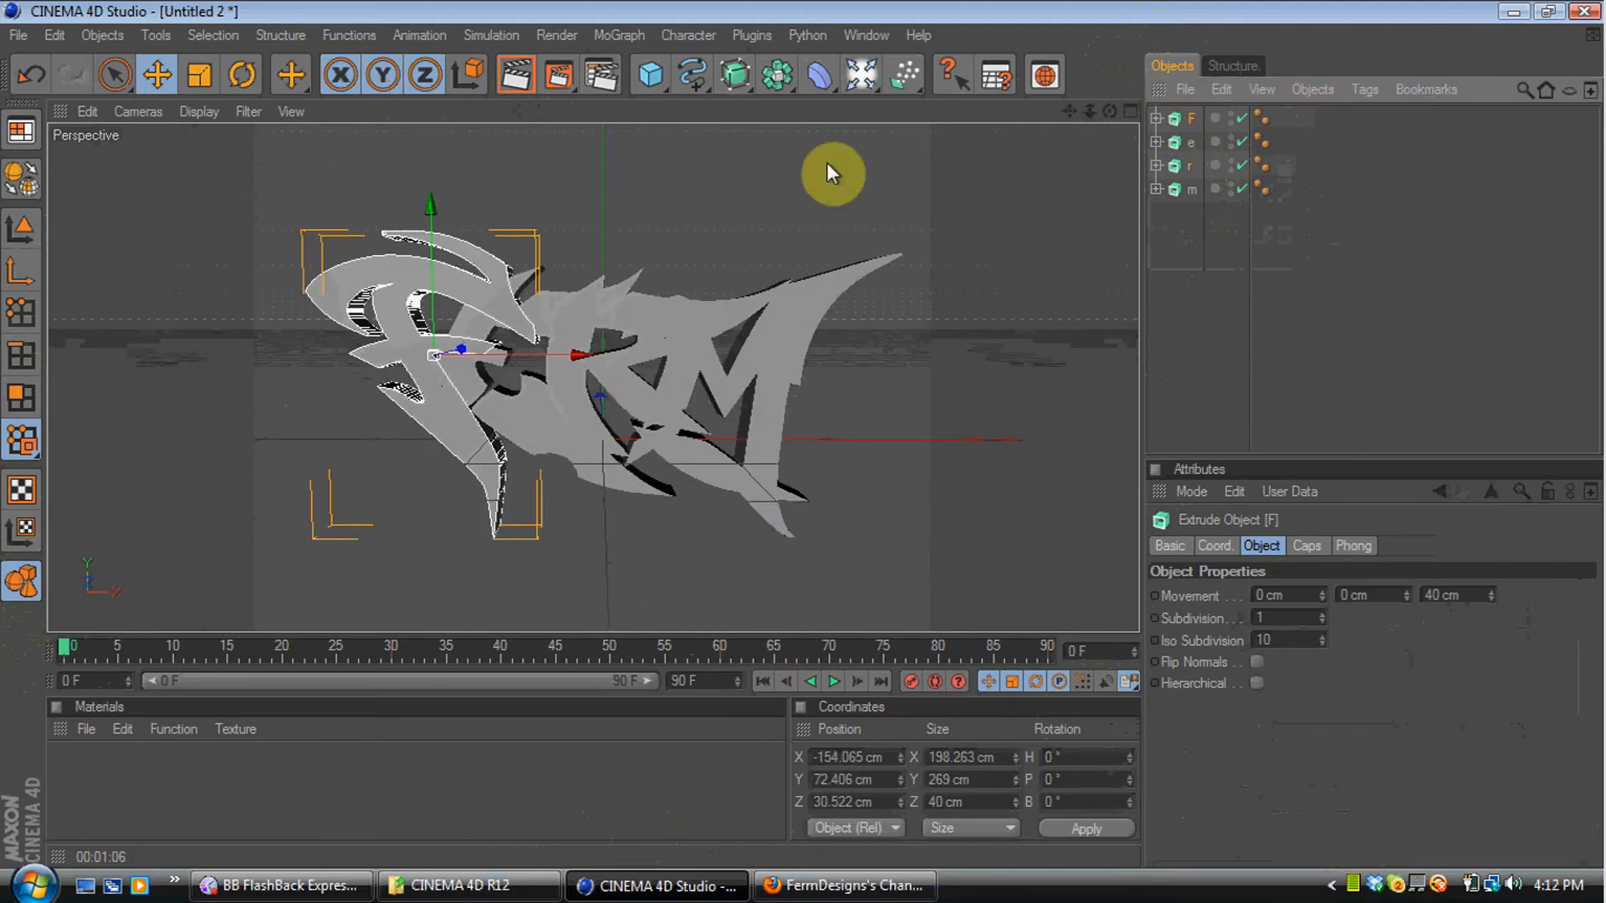
left_click(243, 75)
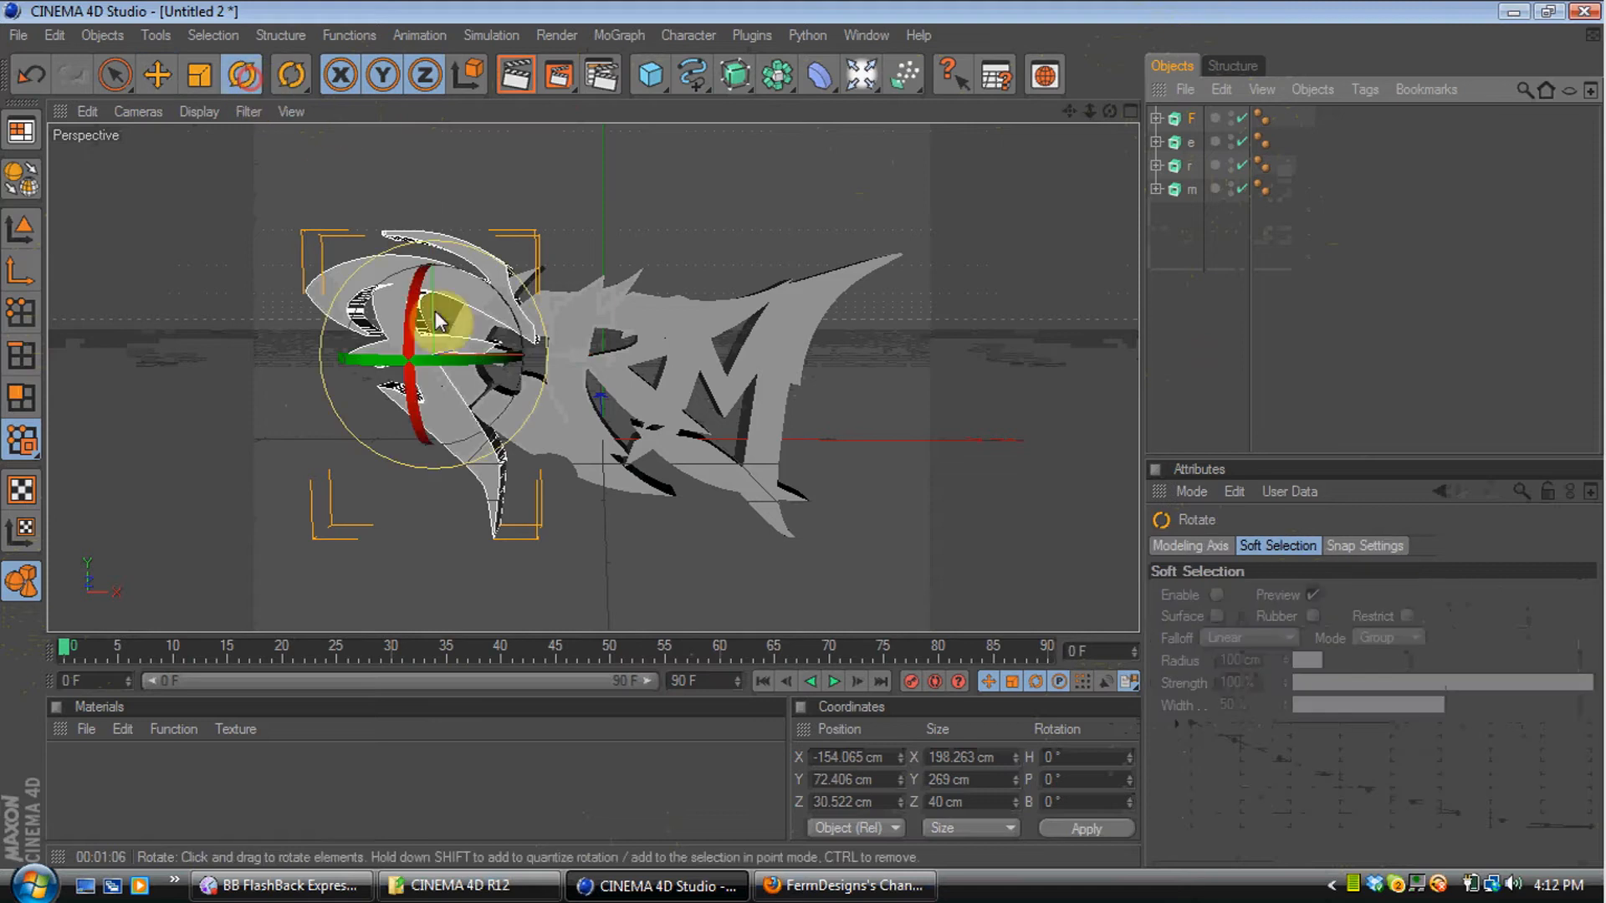
left_click_drag(493, 405, 477, 314)
Rotate letter e to about H 13.5°, P 3.4°, B -0.3° and move it back along its depth axis to about Z 44 cm
left_click(524, 420)
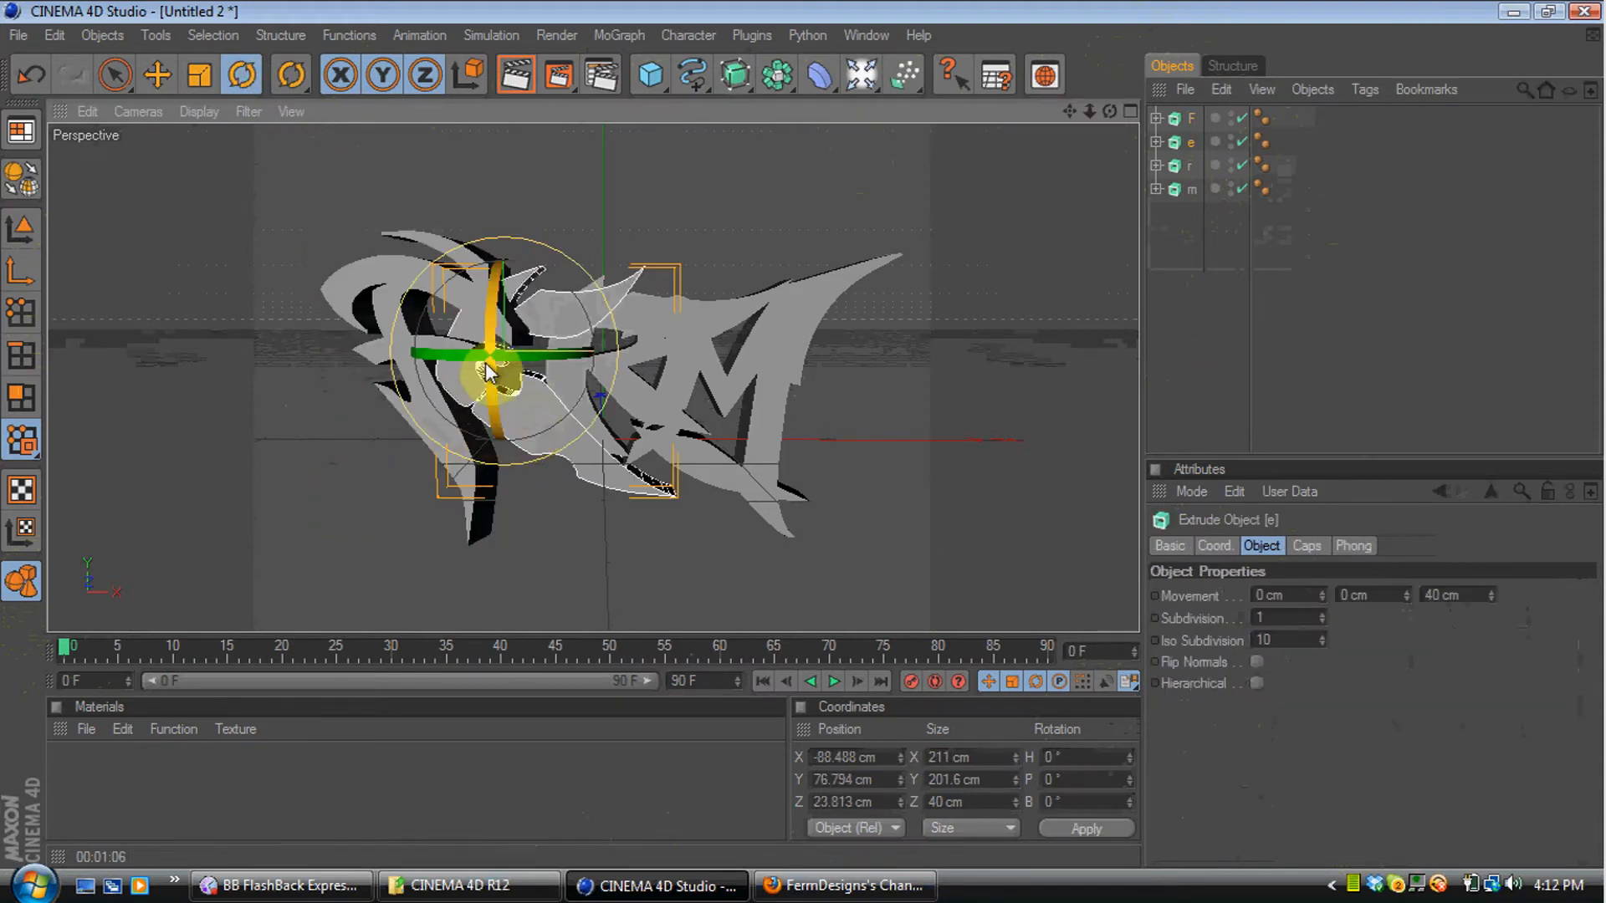
left_click_drag(452, 318, 470, 284)
left_click(157, 74)
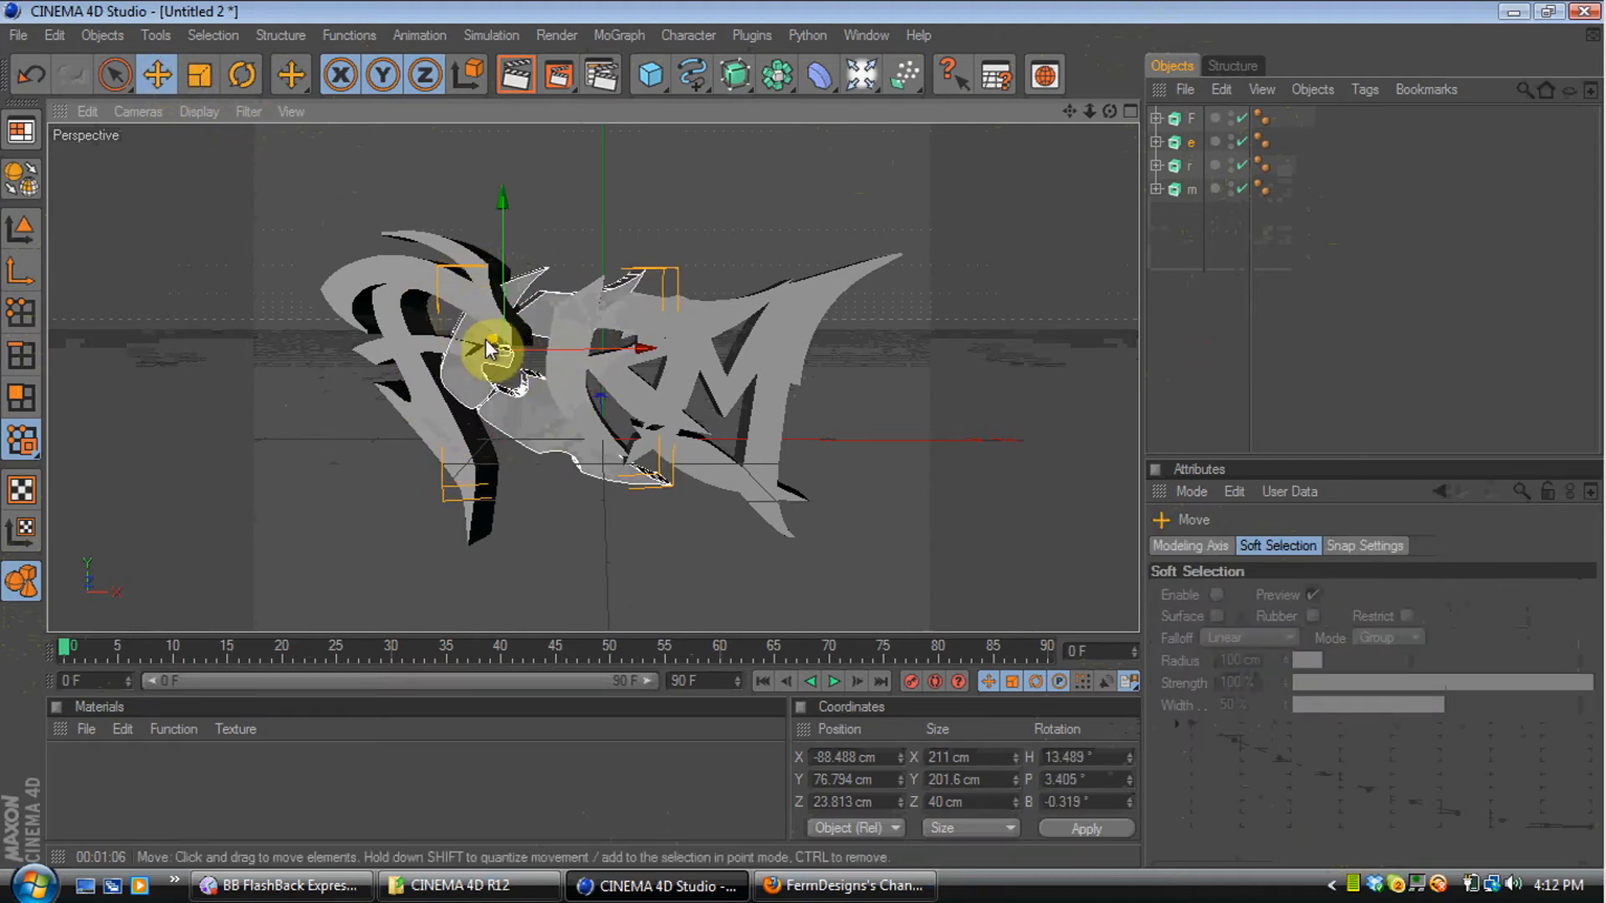
left_click_drag(493, 345, 501, 351)
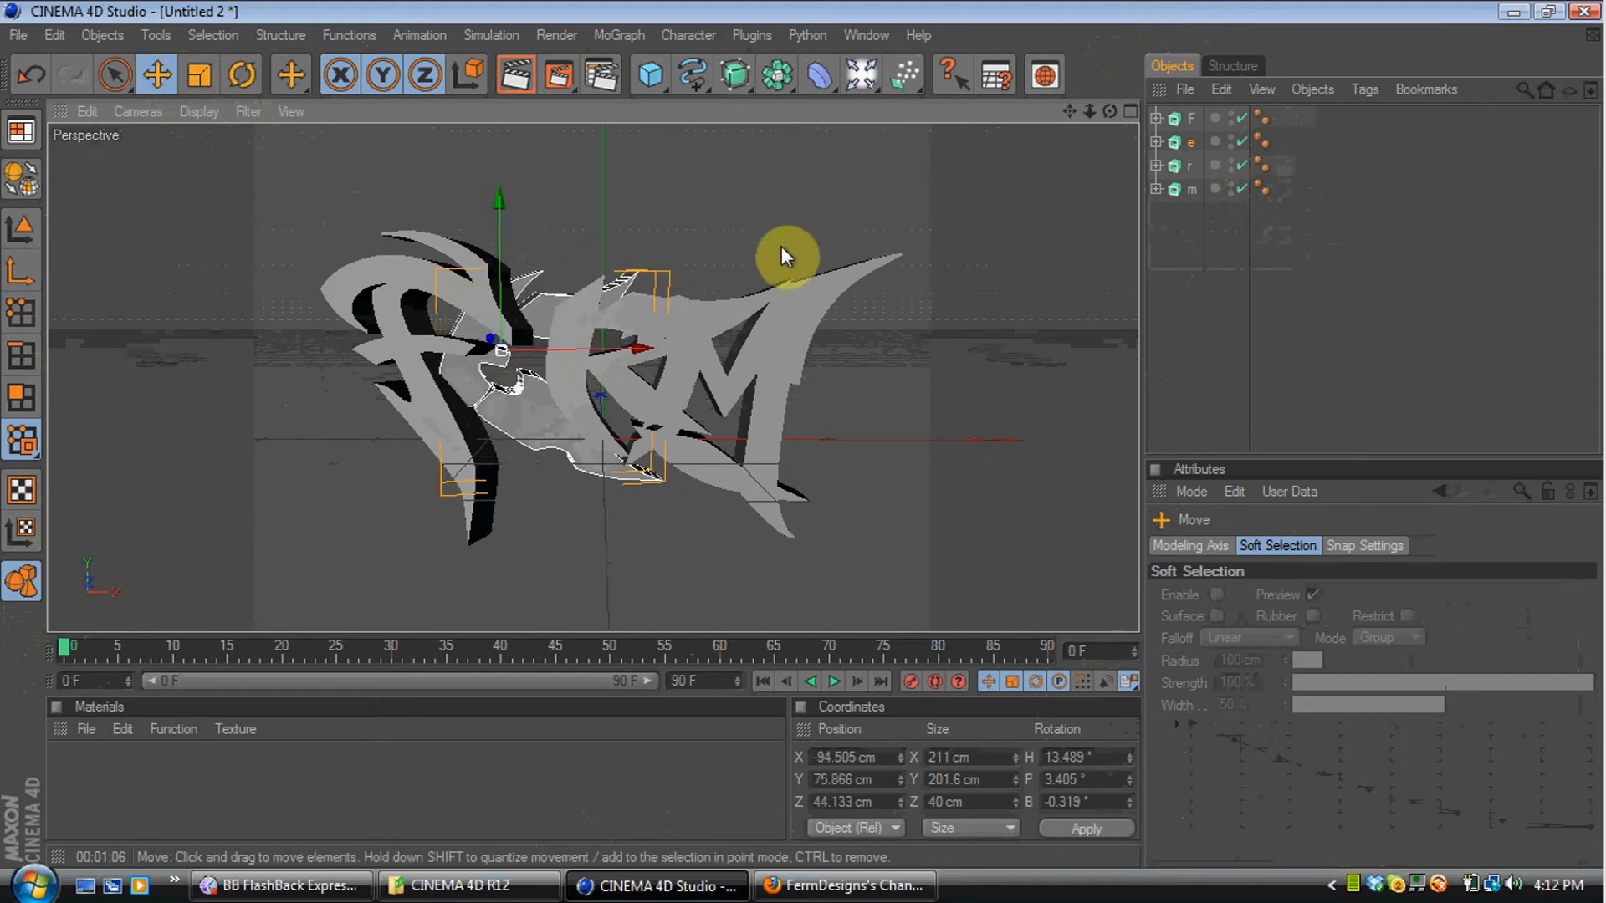
Rotate letter r to about H -21°, P 0.5°, B 2.8° and position it at about X 3, Y 66, Z 23 cm
left_click(686, 316)
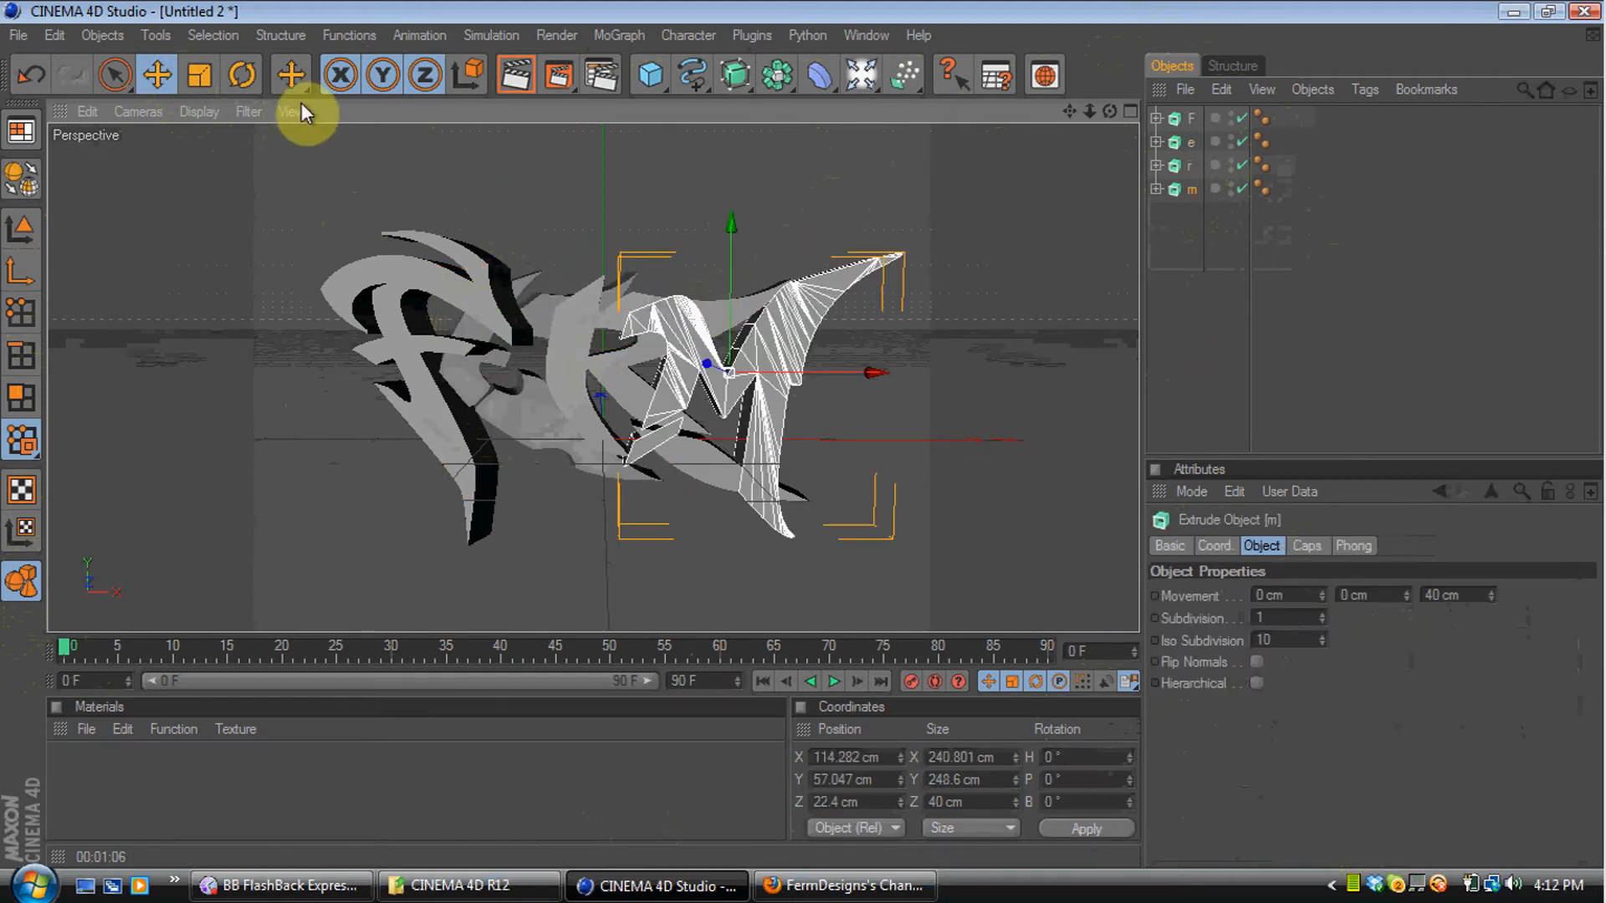
left_click(584, 337)
left_click(244, 75)
left_click_drag(568, 410, 604, 363)
left_click(114, 74)
left_click(156, 75)
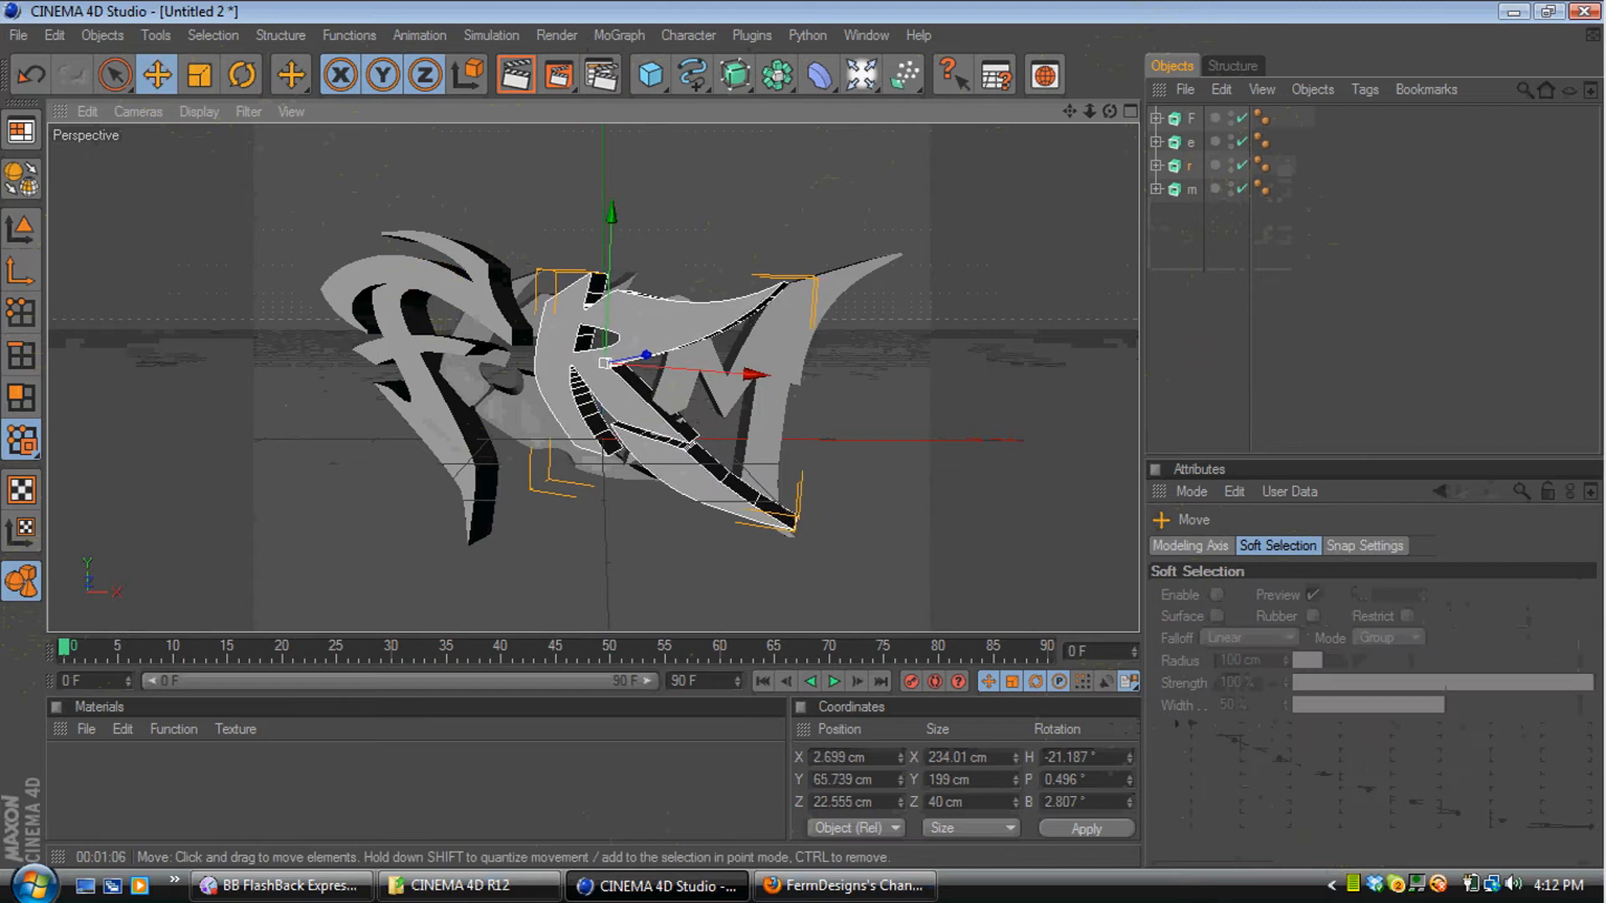
Rotate letter m to about H 17°, P 2°, B 4° and move it to about X 108, Y 71, Z 68 cm
left_click(810, 339)
left_click(116, 75)
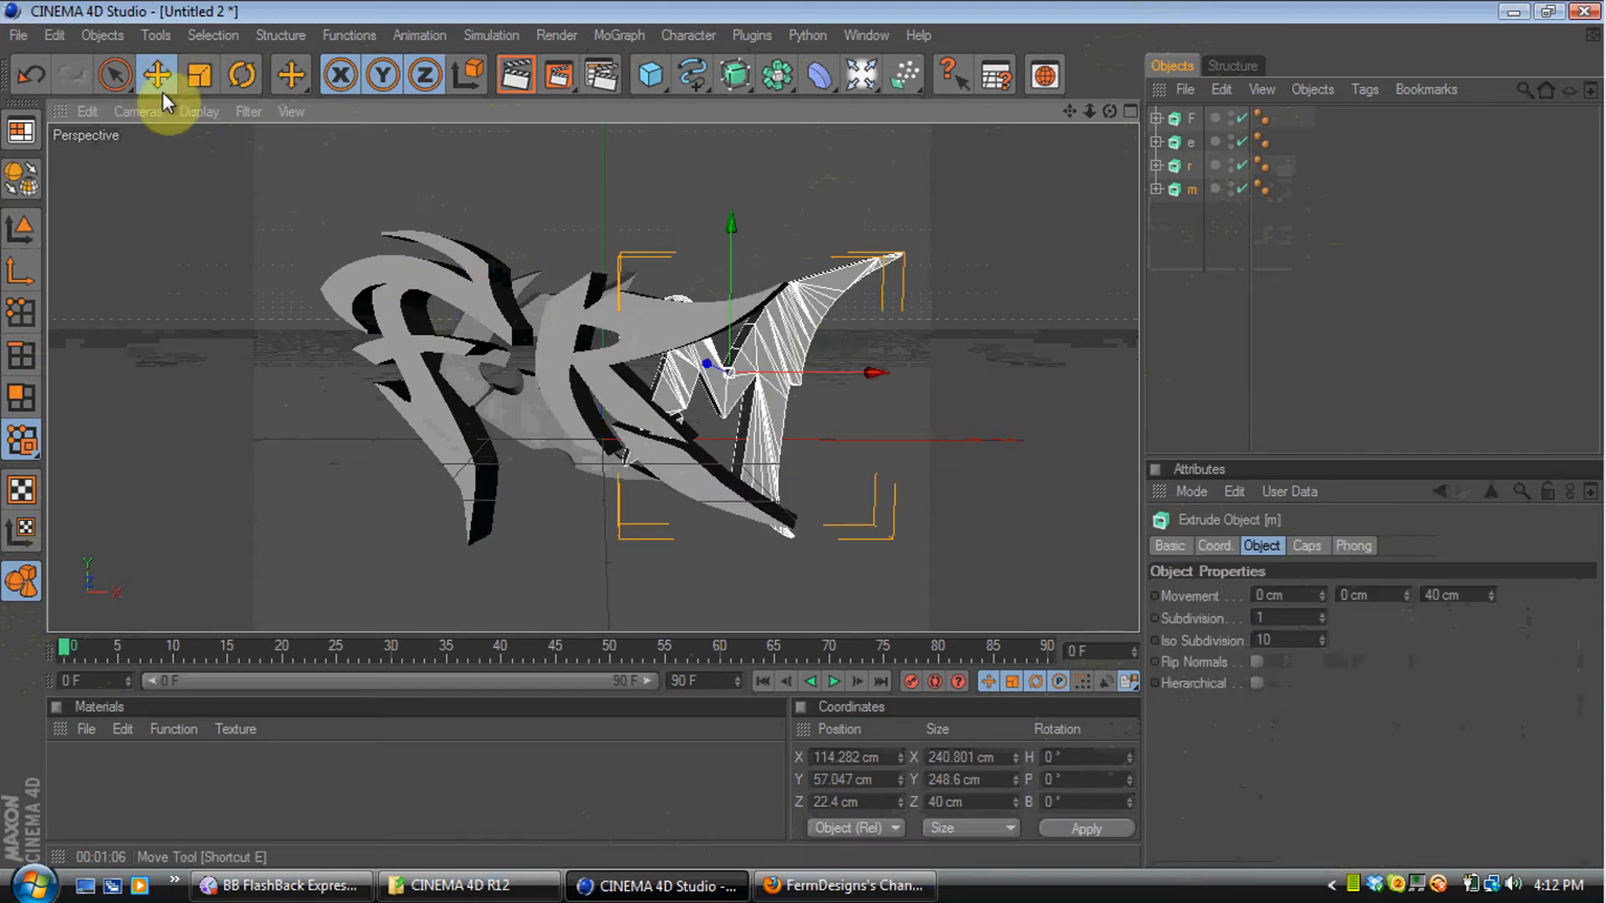
left_click(239, 77)
left_click_drag(674, 358, 711, 358)
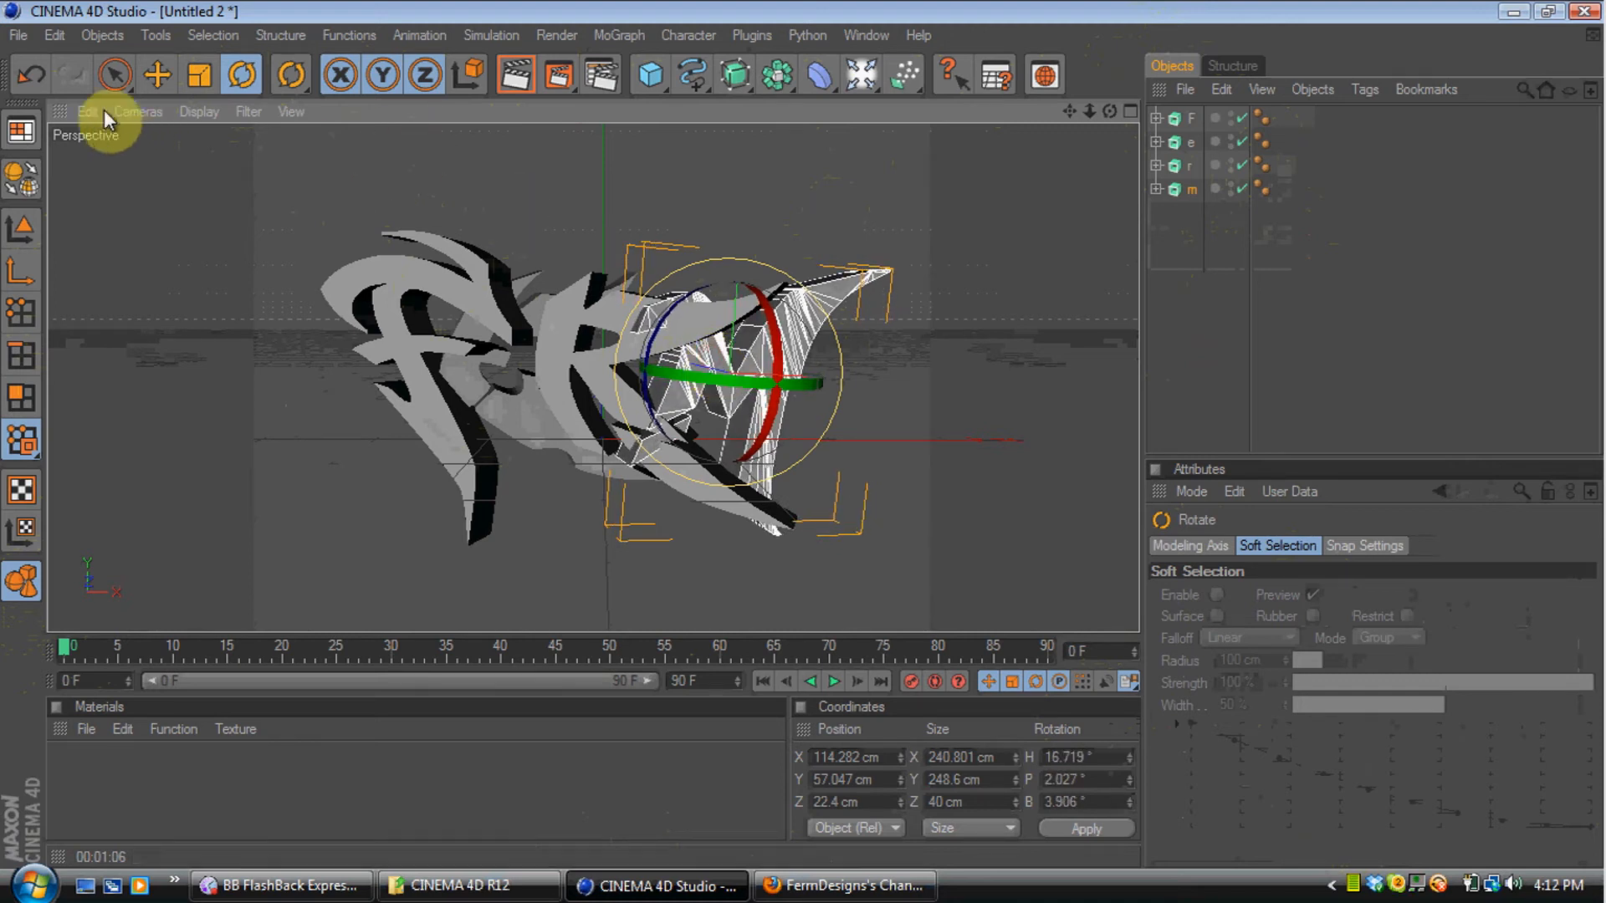
left_click(153, 81)
left_click_drag(674, 359, 707, 360)
left_click_drag(799, 440, 759, 422)
left_click(1176, 362)
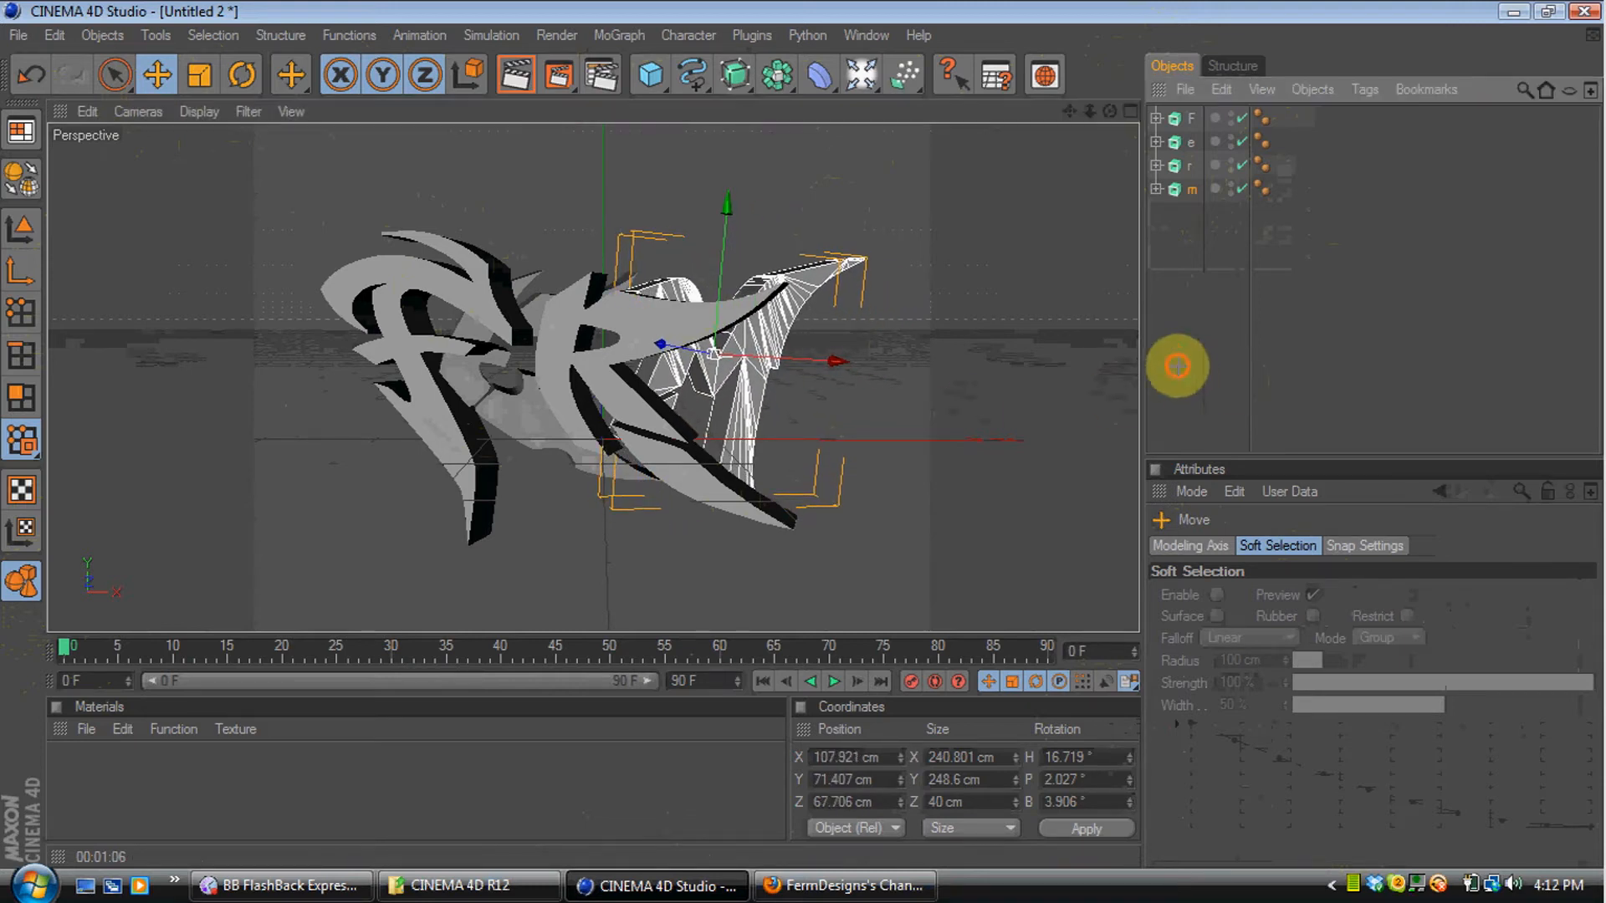
Rotate letter e to about H 7°, P -4°, B 4° and push it back along its depth axis to about Z 56 cm
left_click(530, 404)
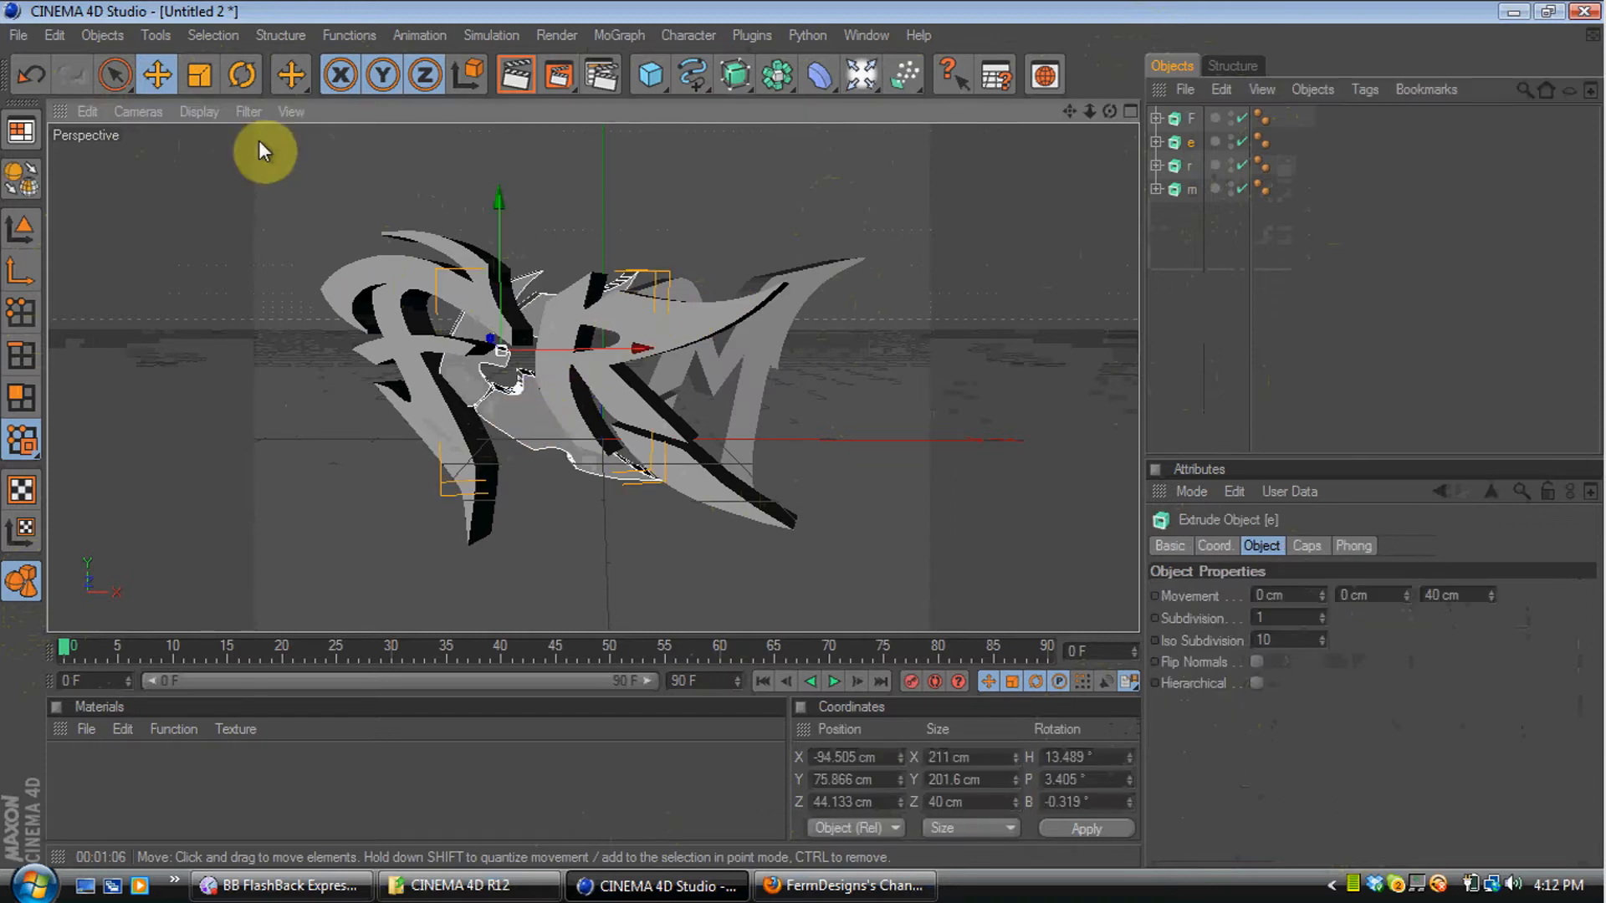
left_click(242, 75)
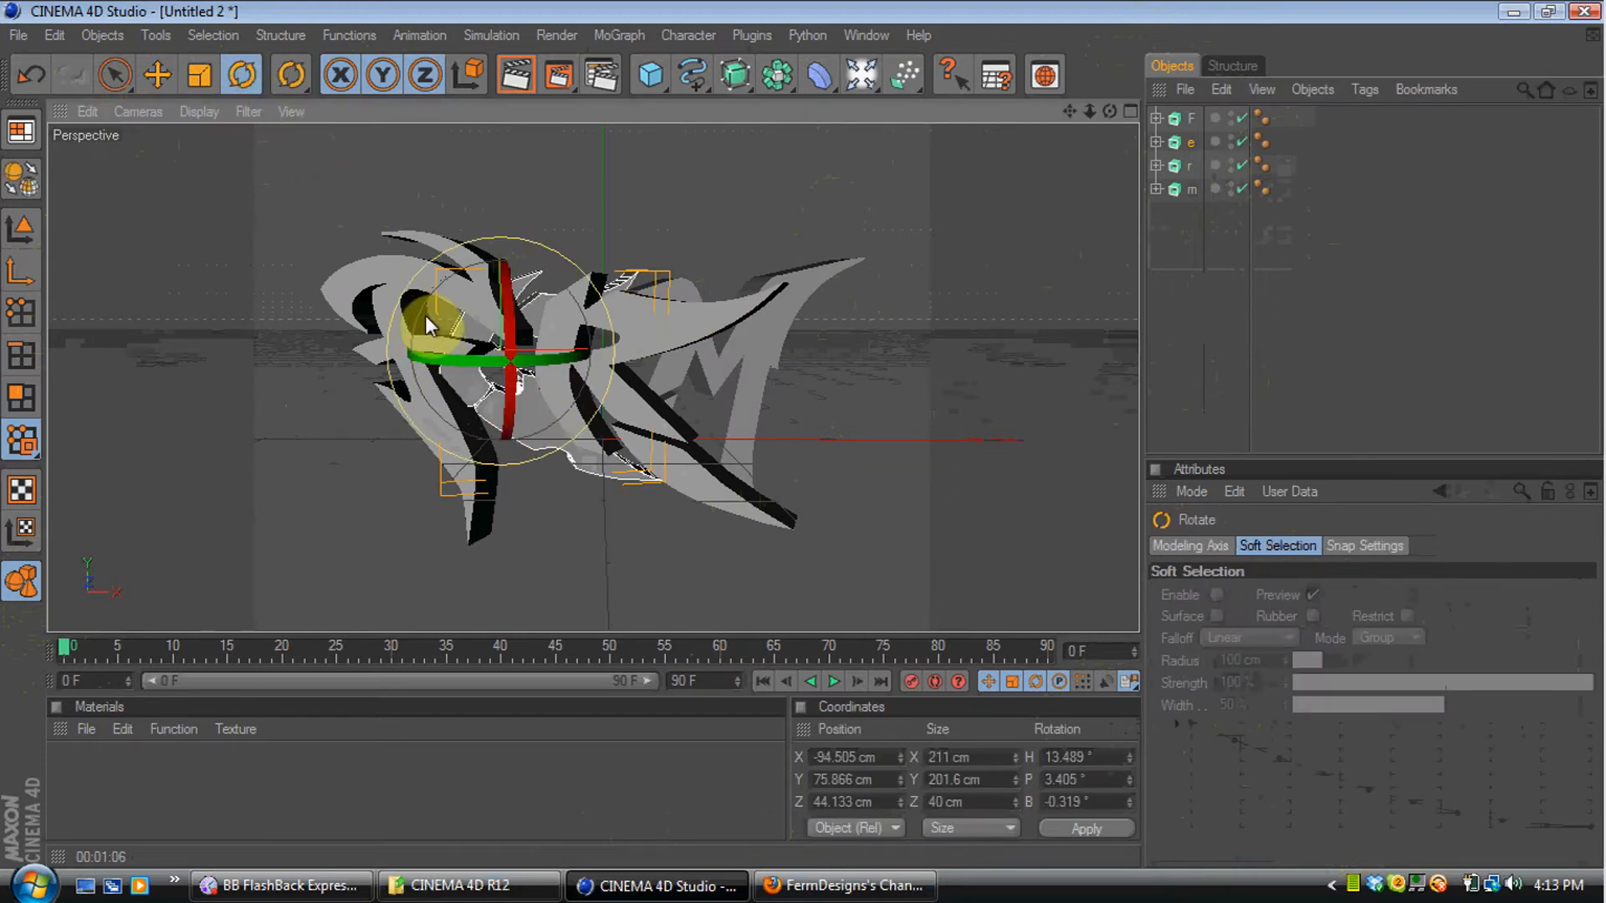
left_click_drag(429, 317, 400, 276)
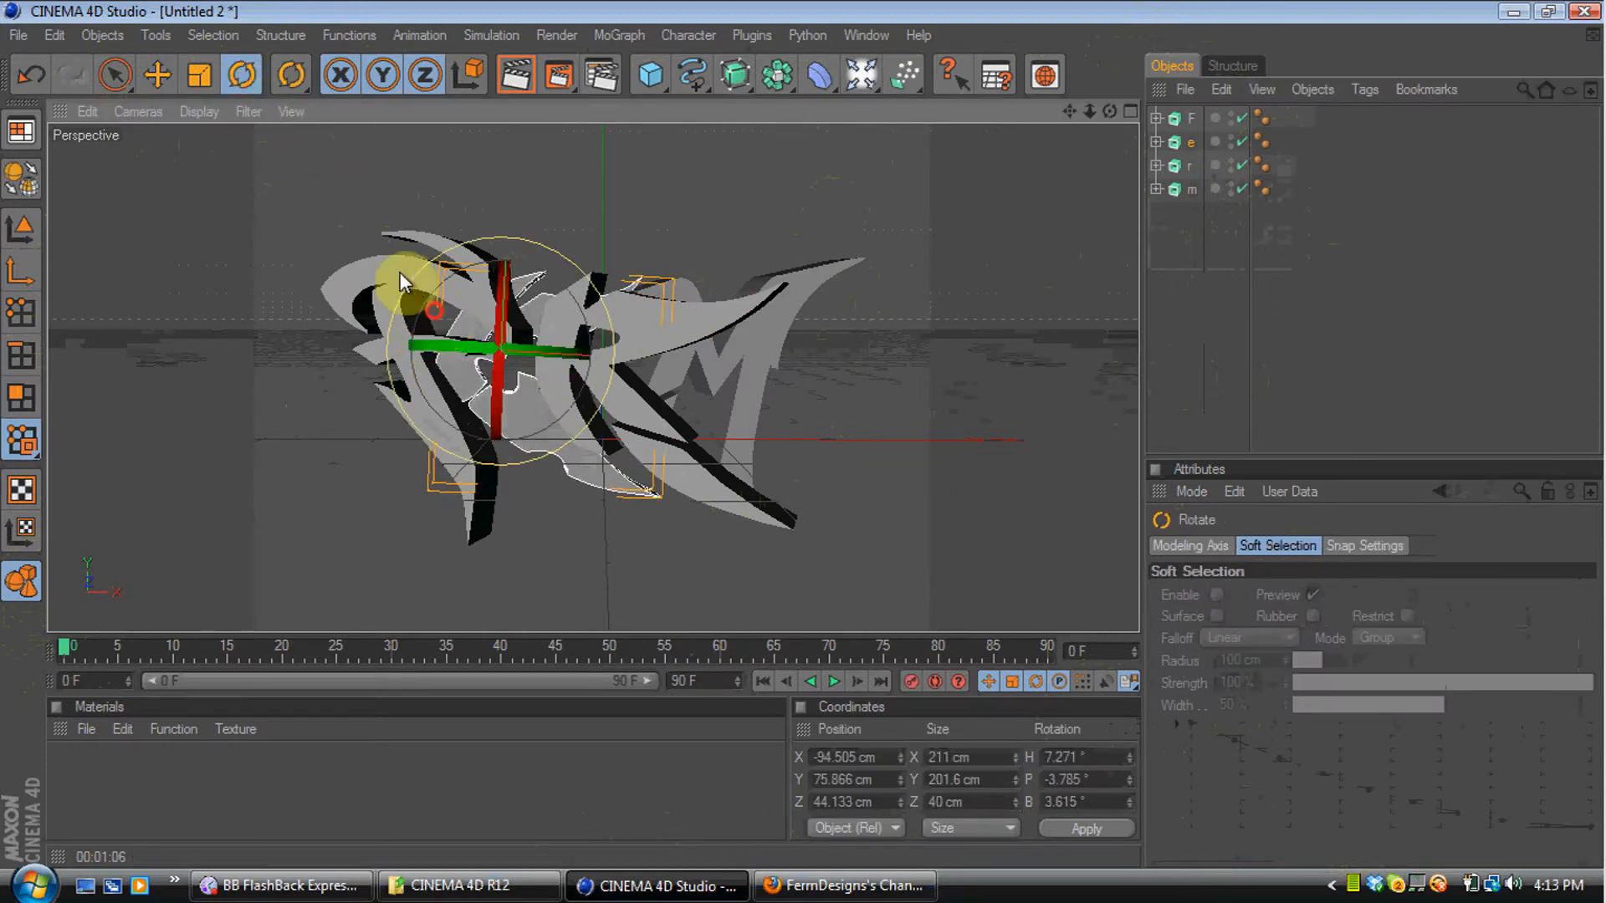
left_click(157, 75)
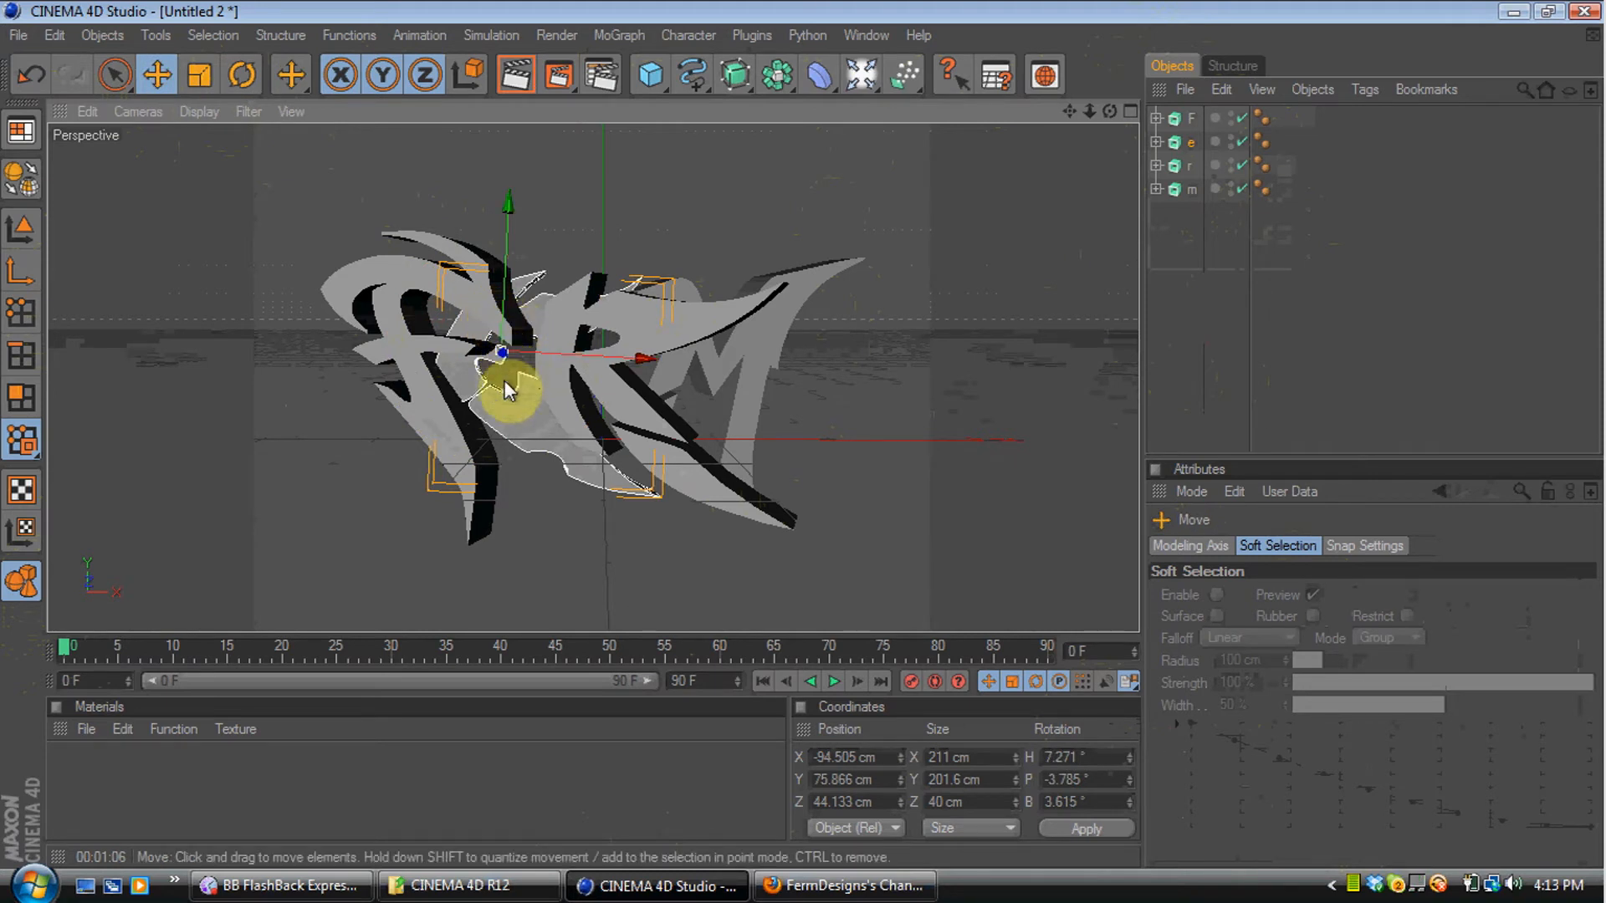
left_click_drag(1109, 111, 694, 266)
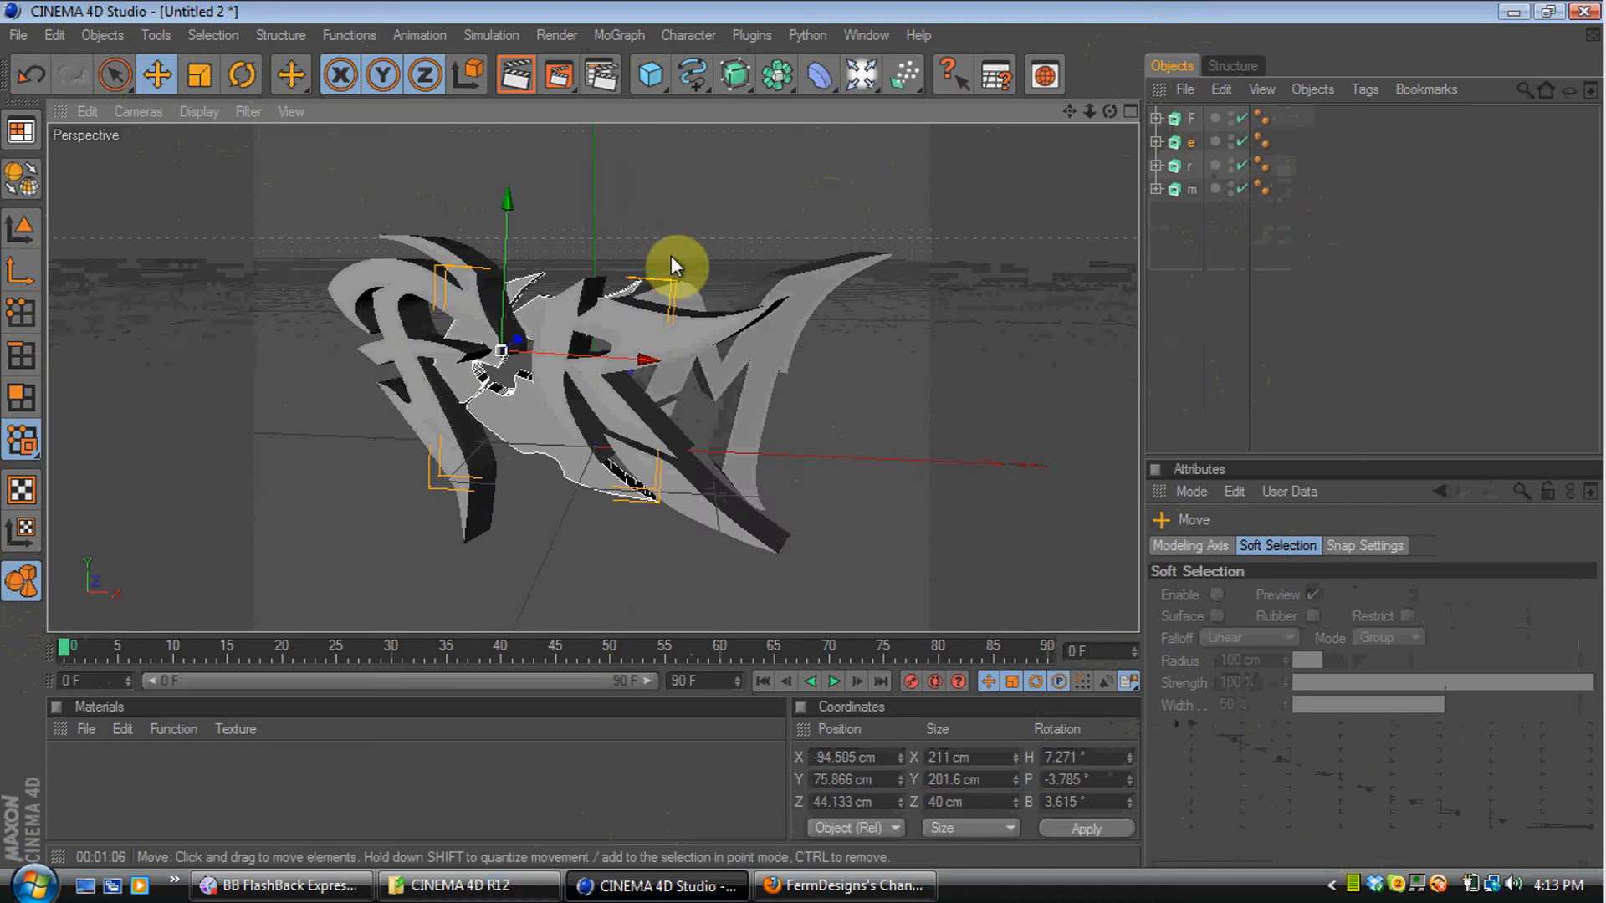
left_click_drag(525, 345, 522, 346)
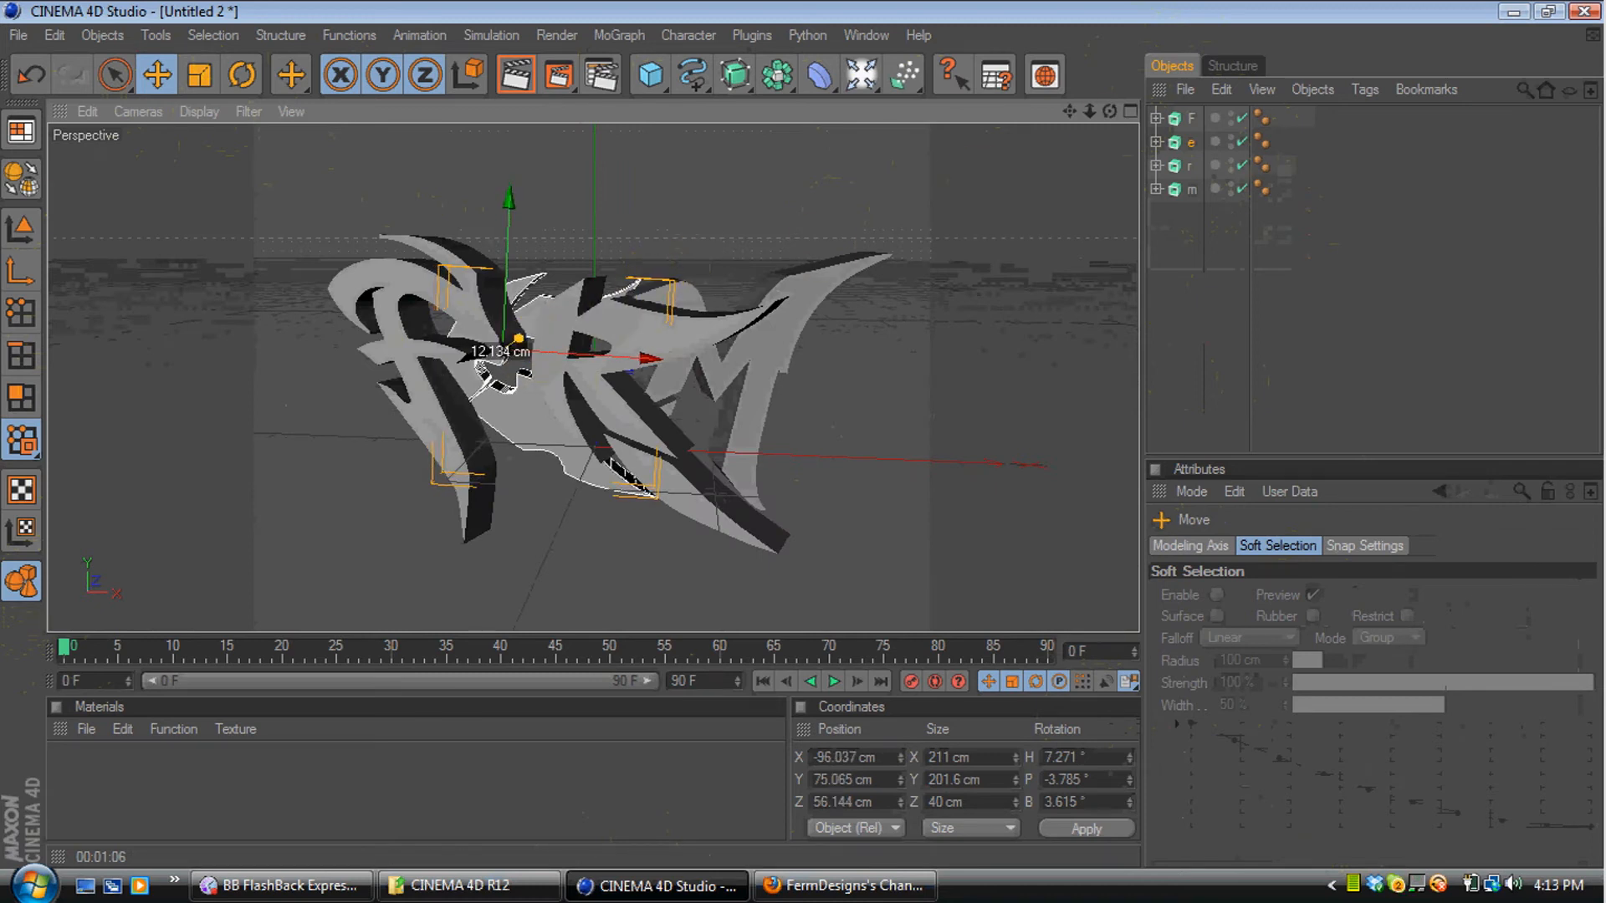
Deselect the letters and render the perspective view to check their arrangement
left_click_drag(1110, 112, 652, 197)
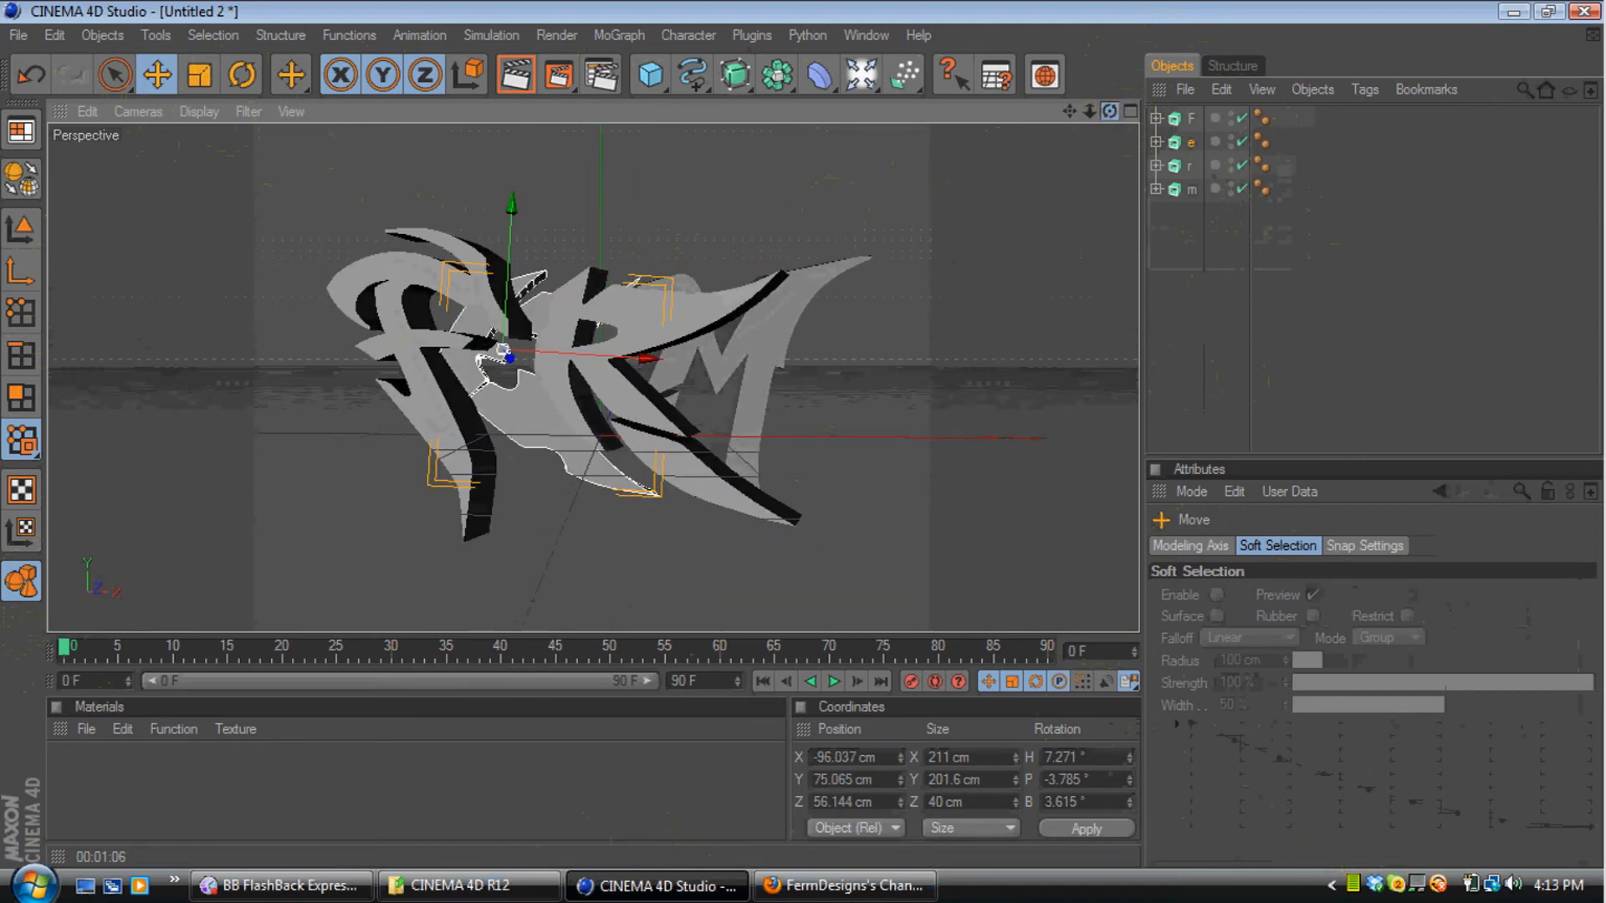
left_click(1157, 261)
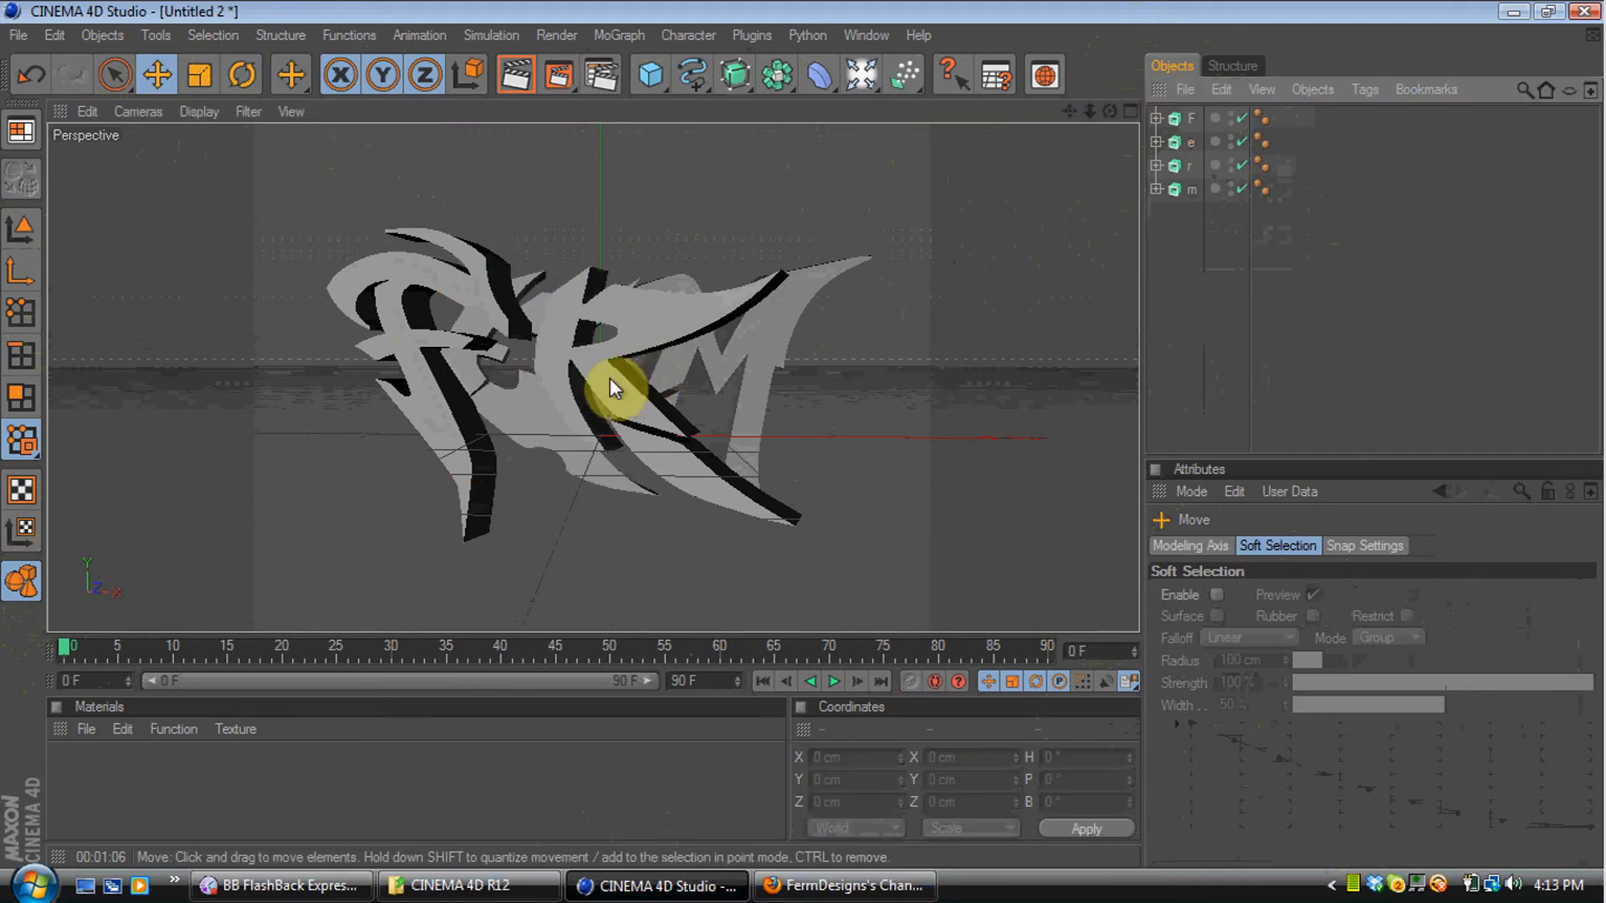
left_click(517, 75)
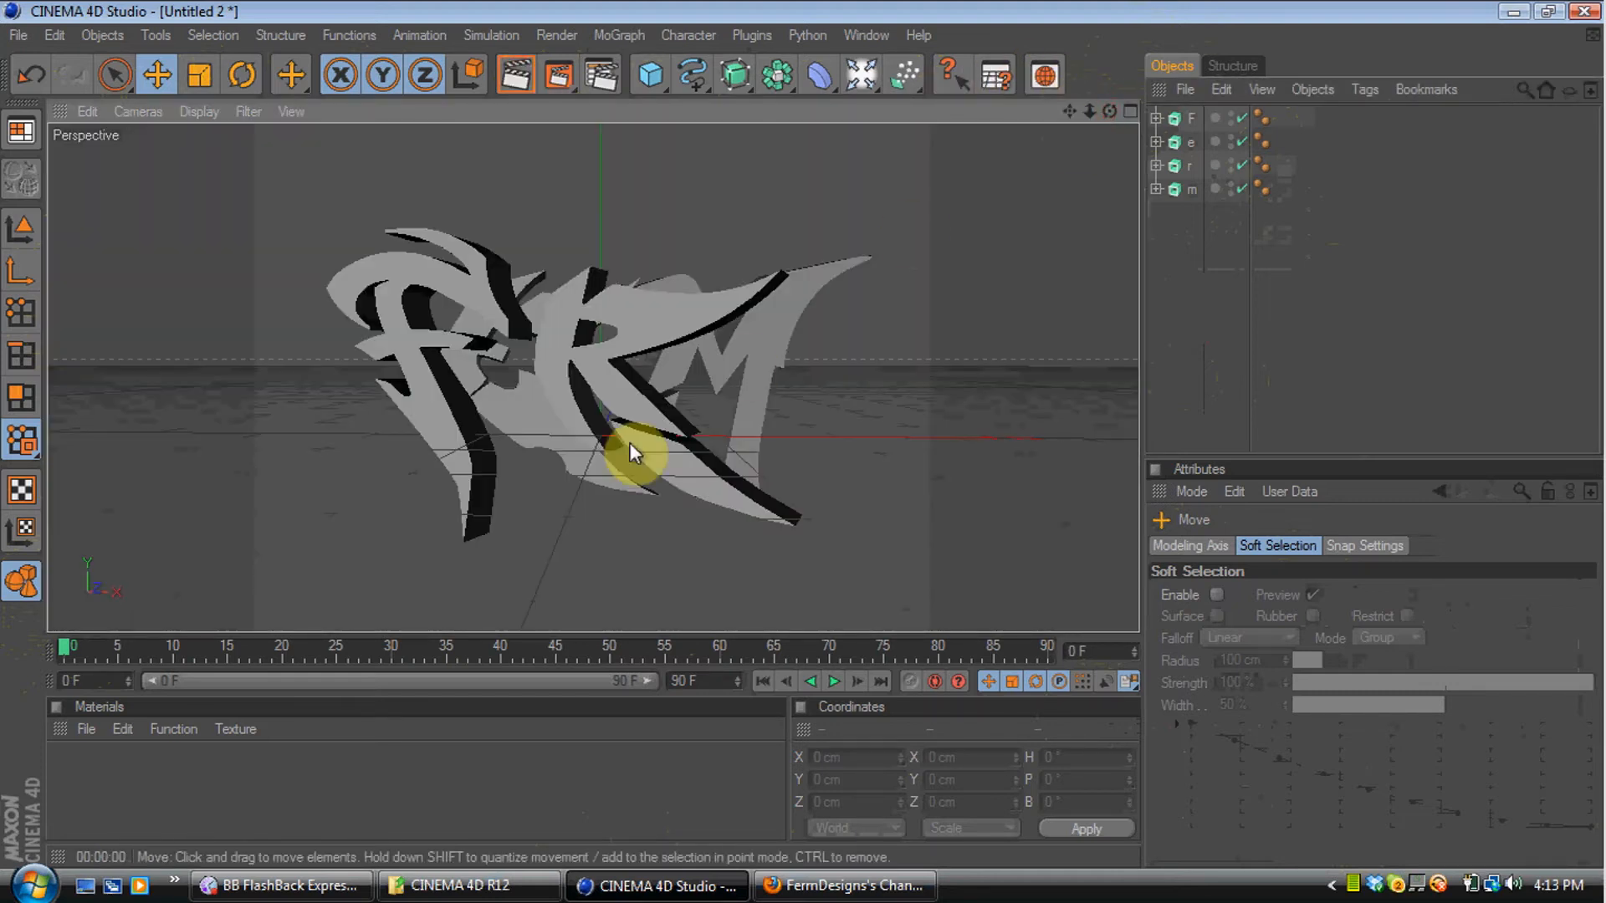
Lower letter e slightly to about Y 74 cm, then deselect it
left_click(627, 448)
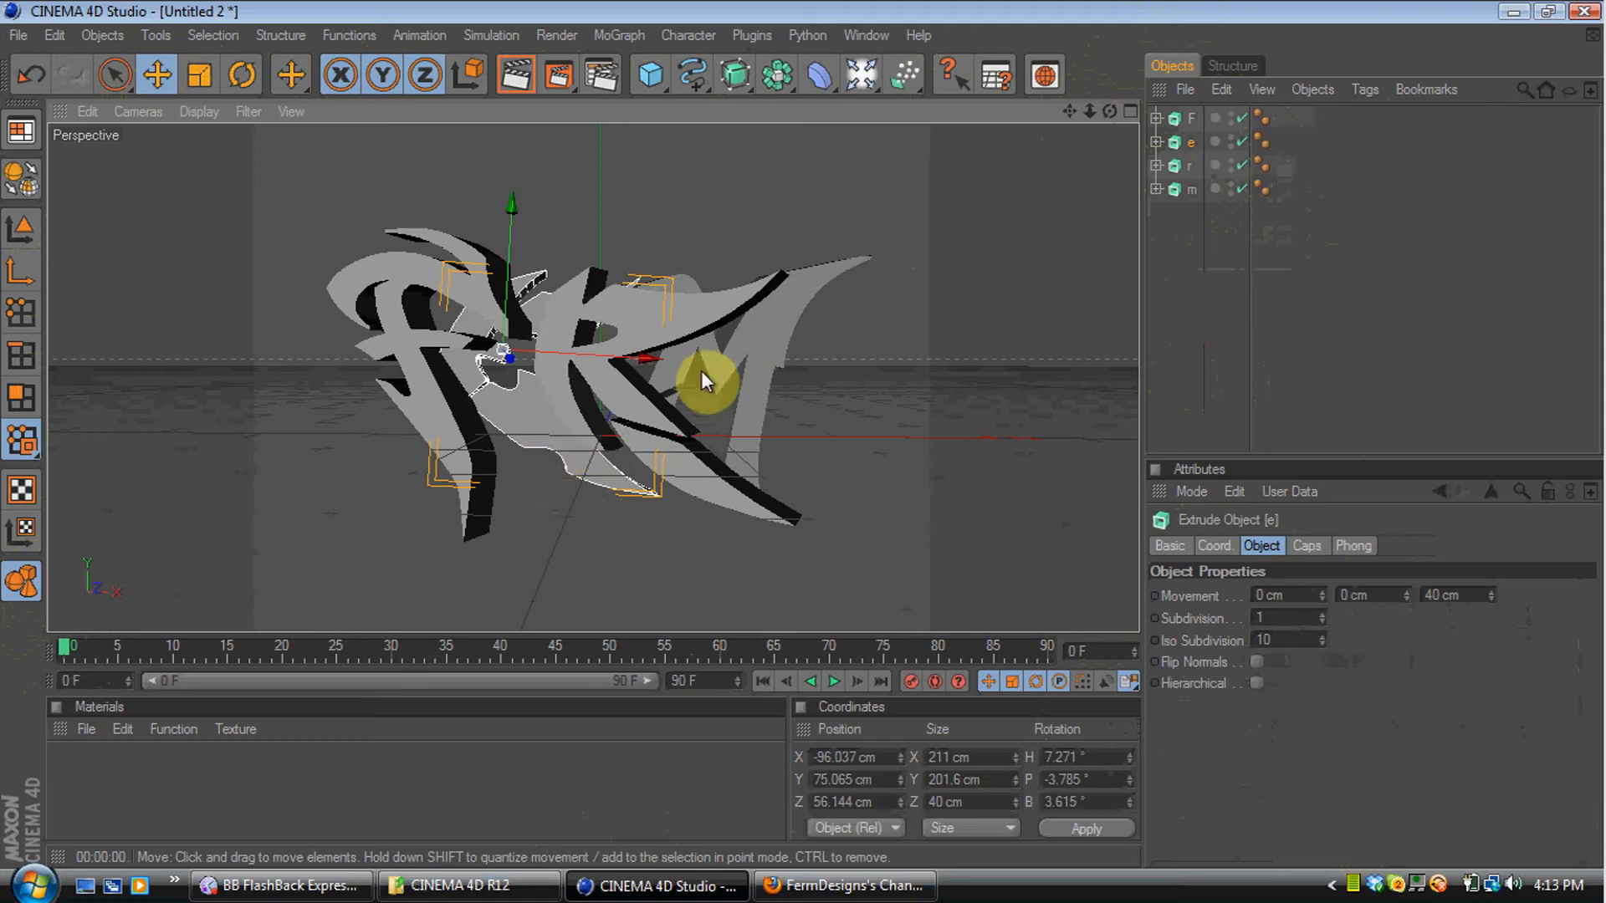
mouse_move(1110, 112)
left_mouse_down()
mouse_move(1160, 117)
mouse_move(1100, 115)
left_mouse_up()
left_click(1192, 241)
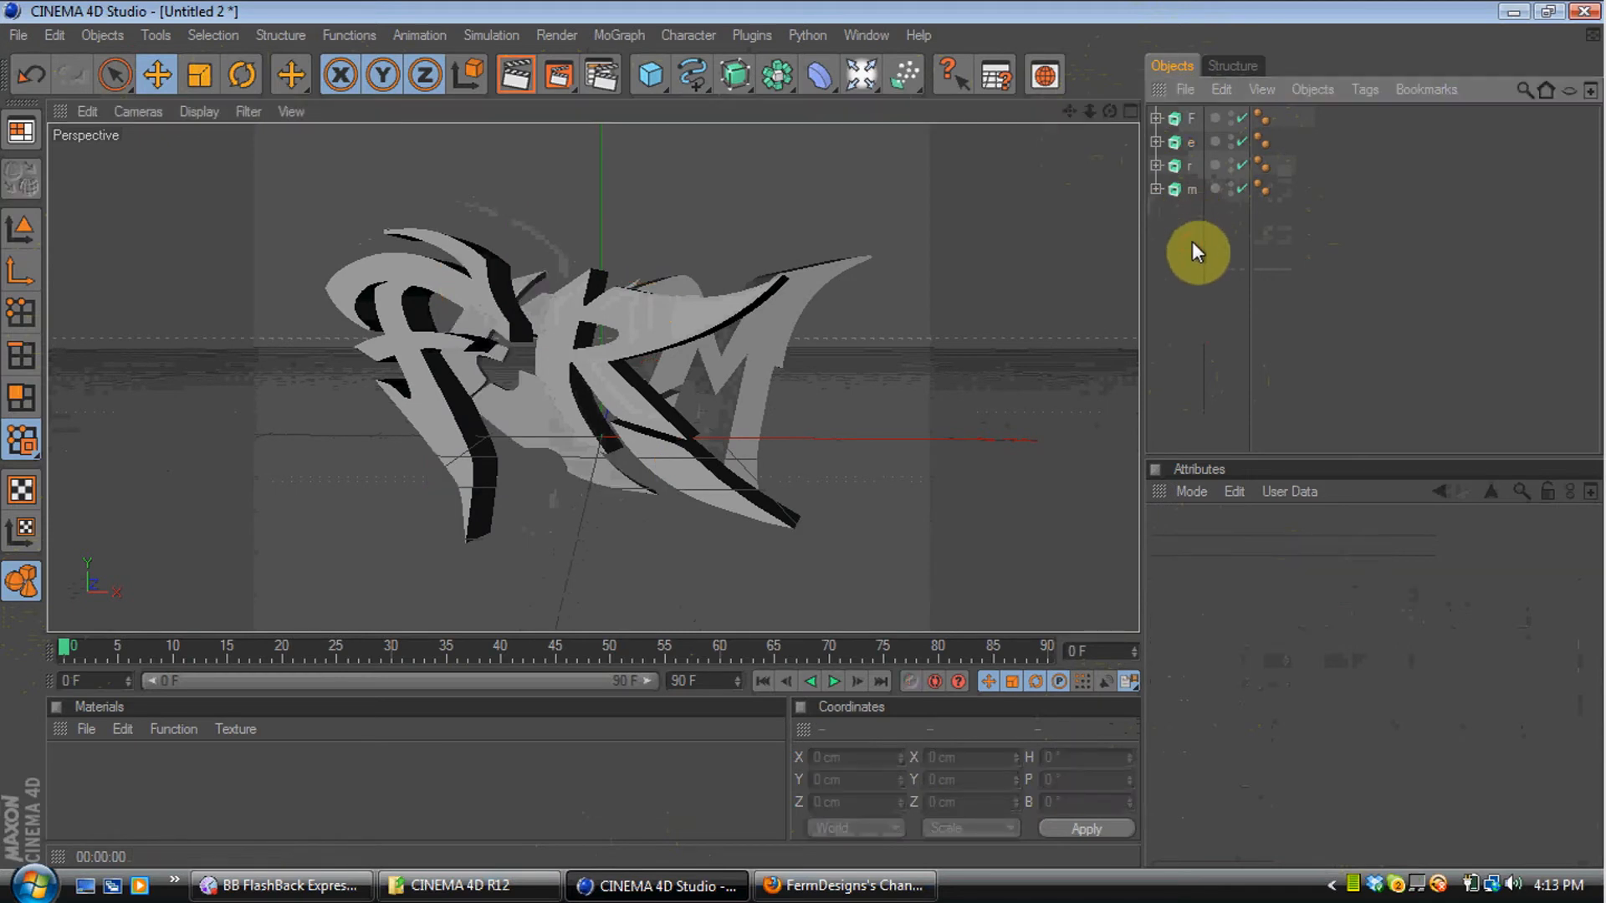
left_click(506, 400)
left_click_drag(622, 235, 622, 237)
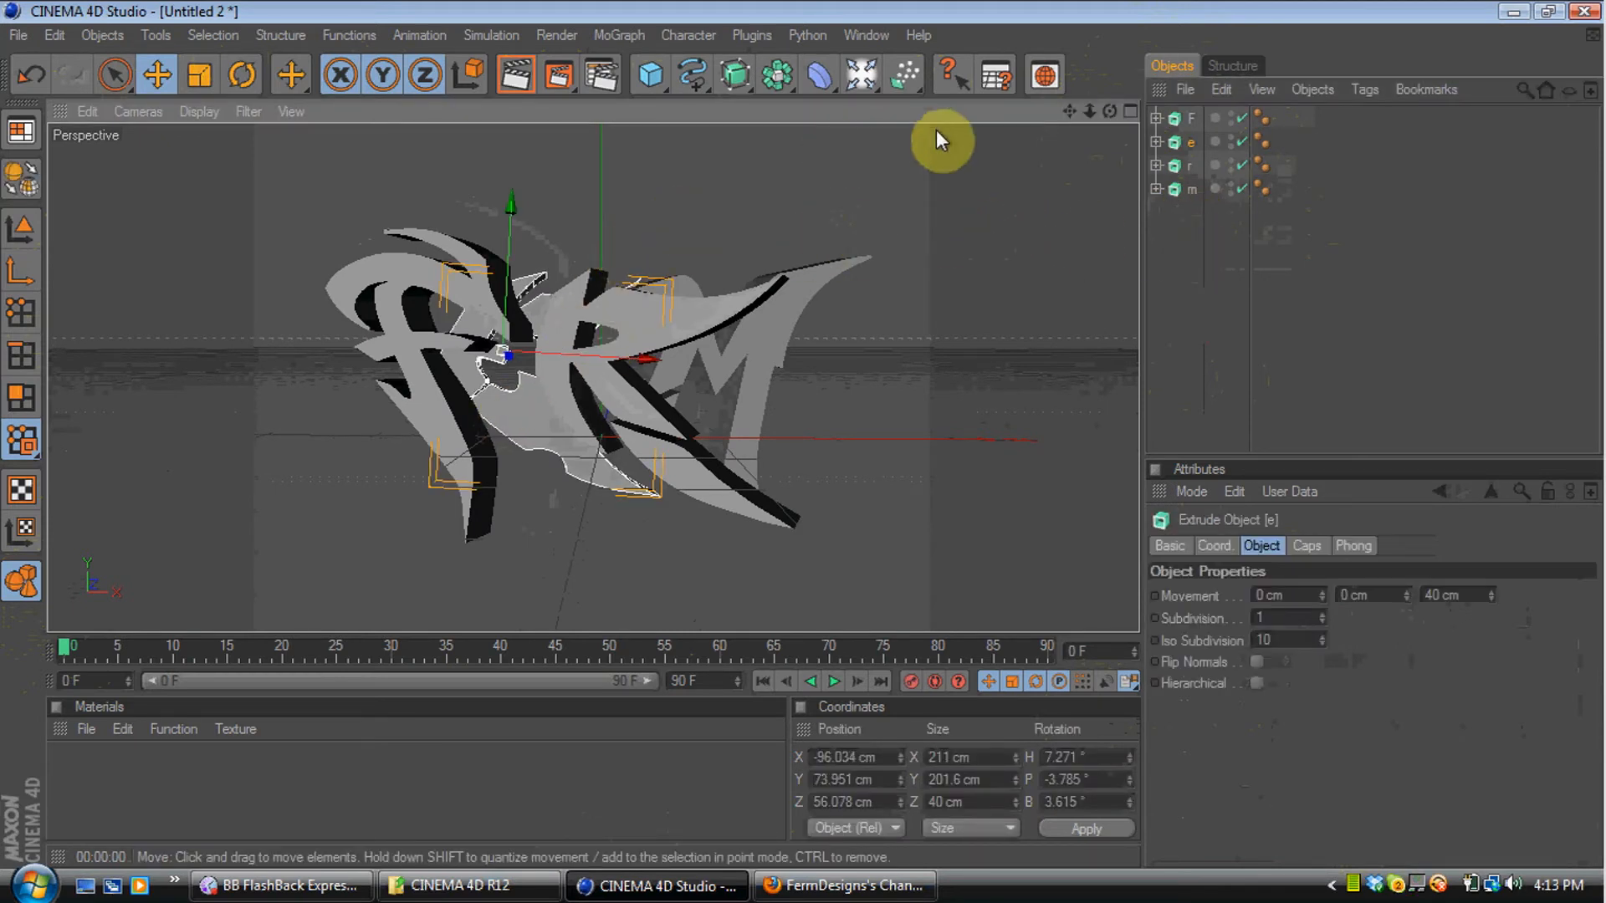
left_click(1164, 224)
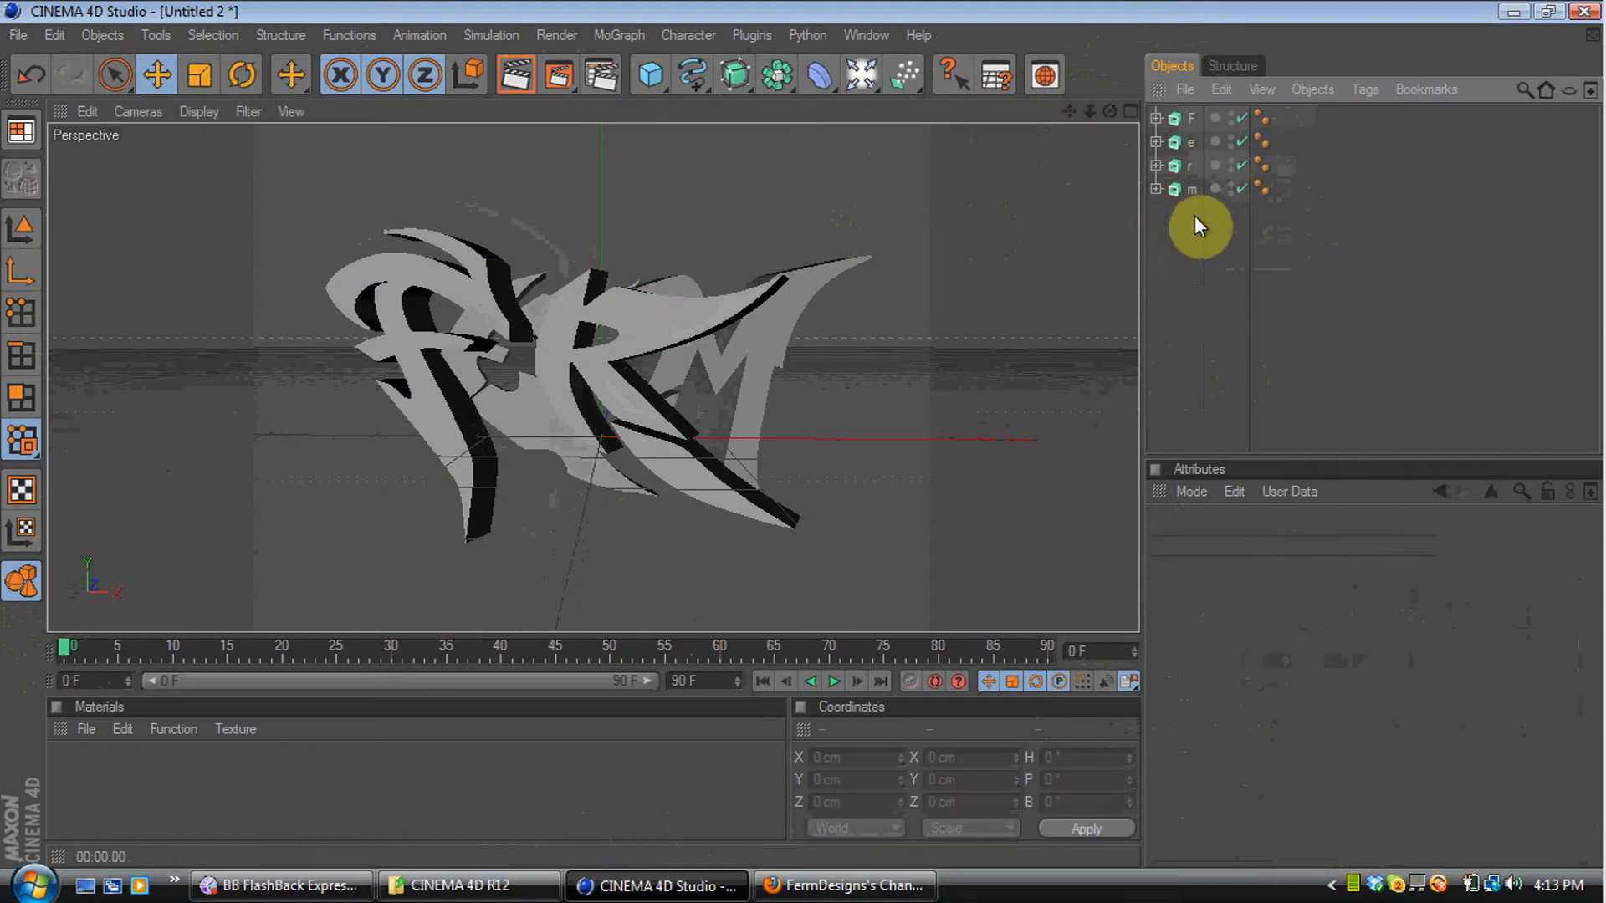
Duplicate all four letters F, e, r and m, and set the start cap of the copies to Fillet Cap
left_click_drag(1195, 214, 1238, 10)
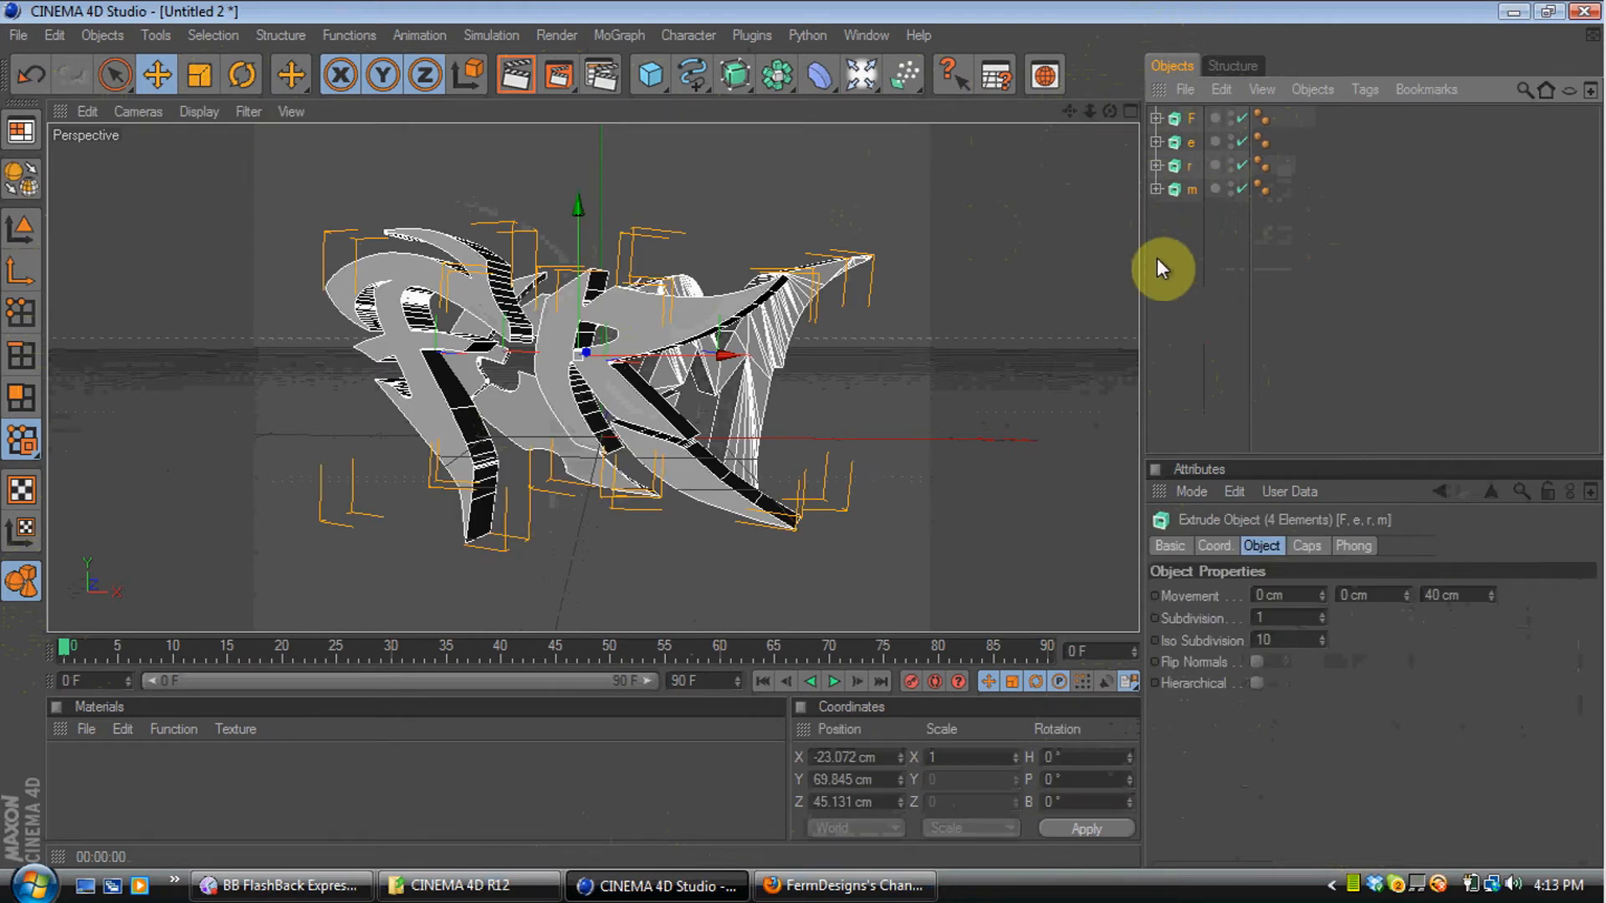
key("ctrl+c")
key("ctrl+v")
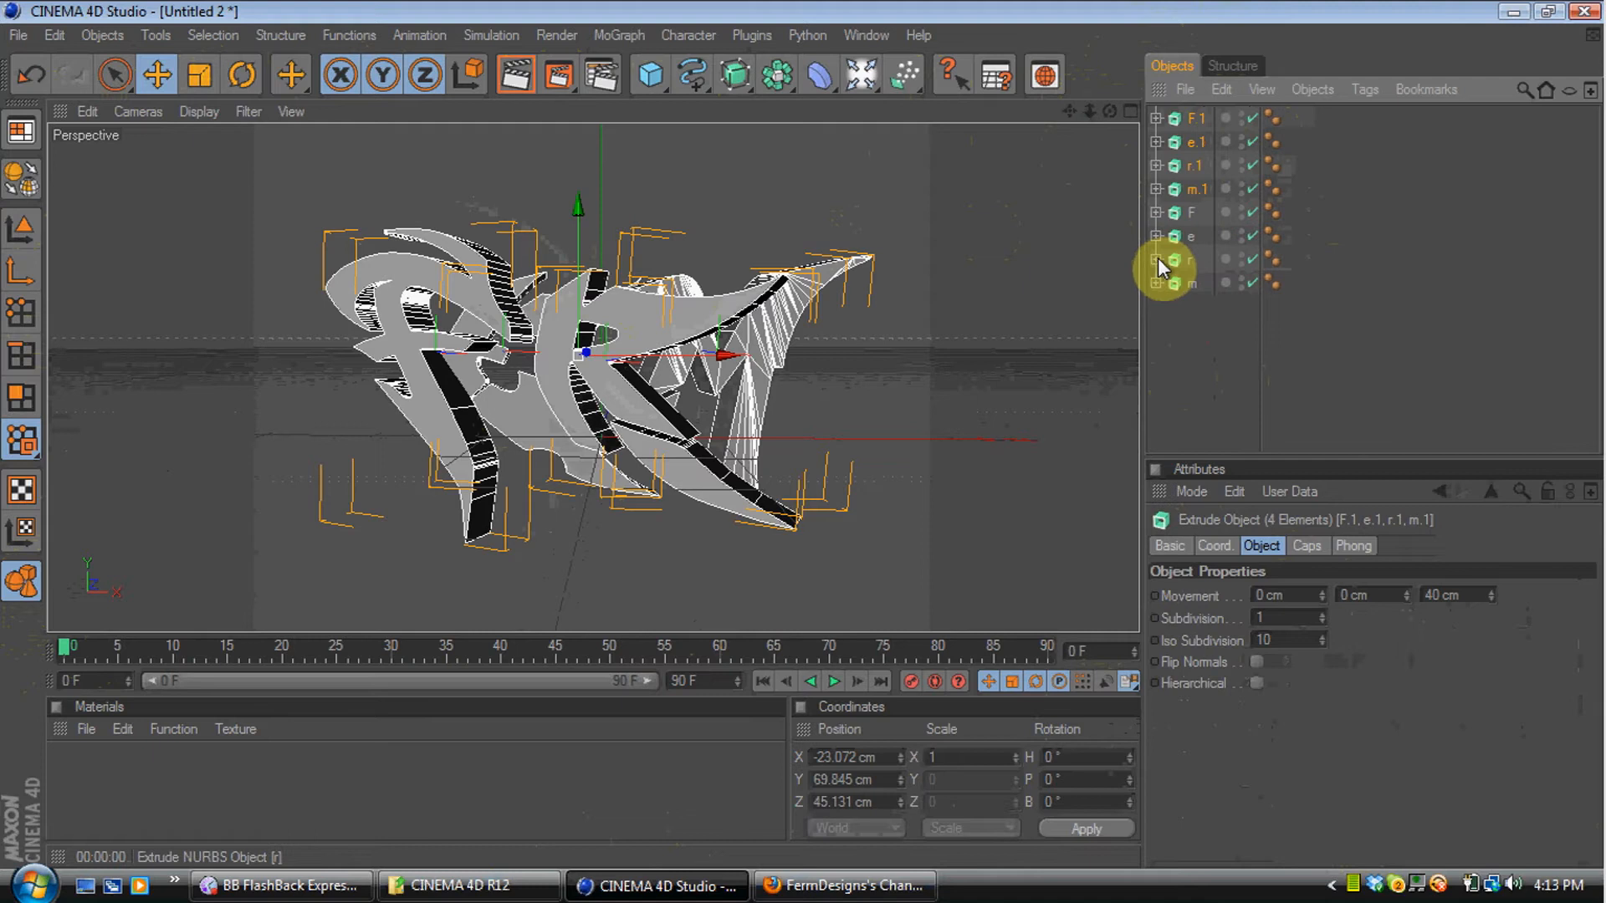
left_click(1305, 545)
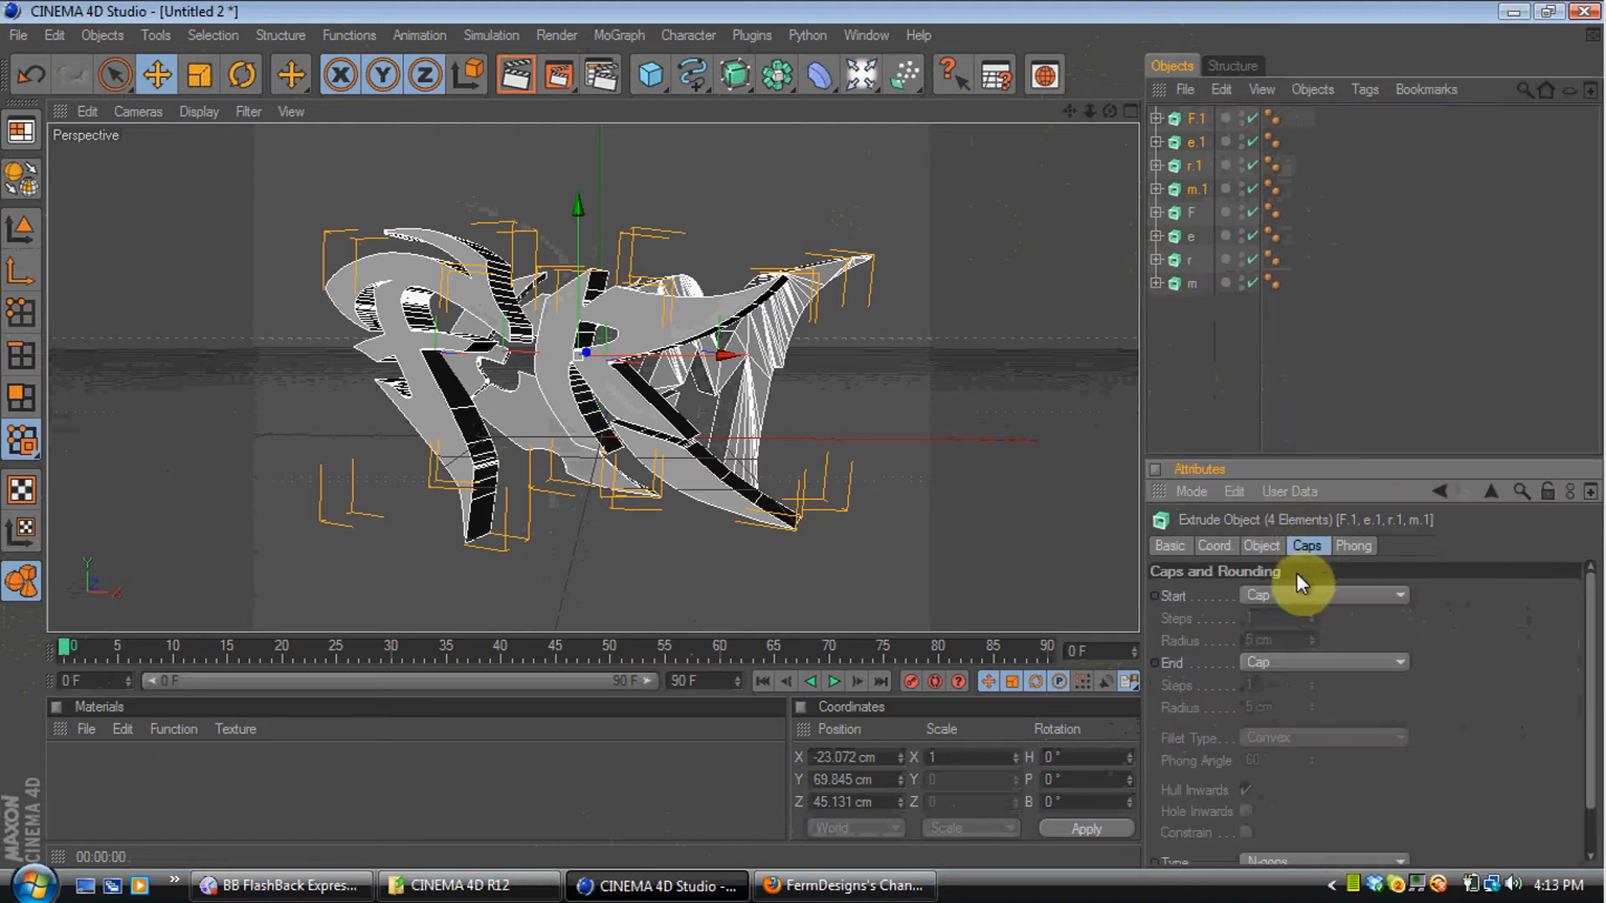
left_click(1291, 599)
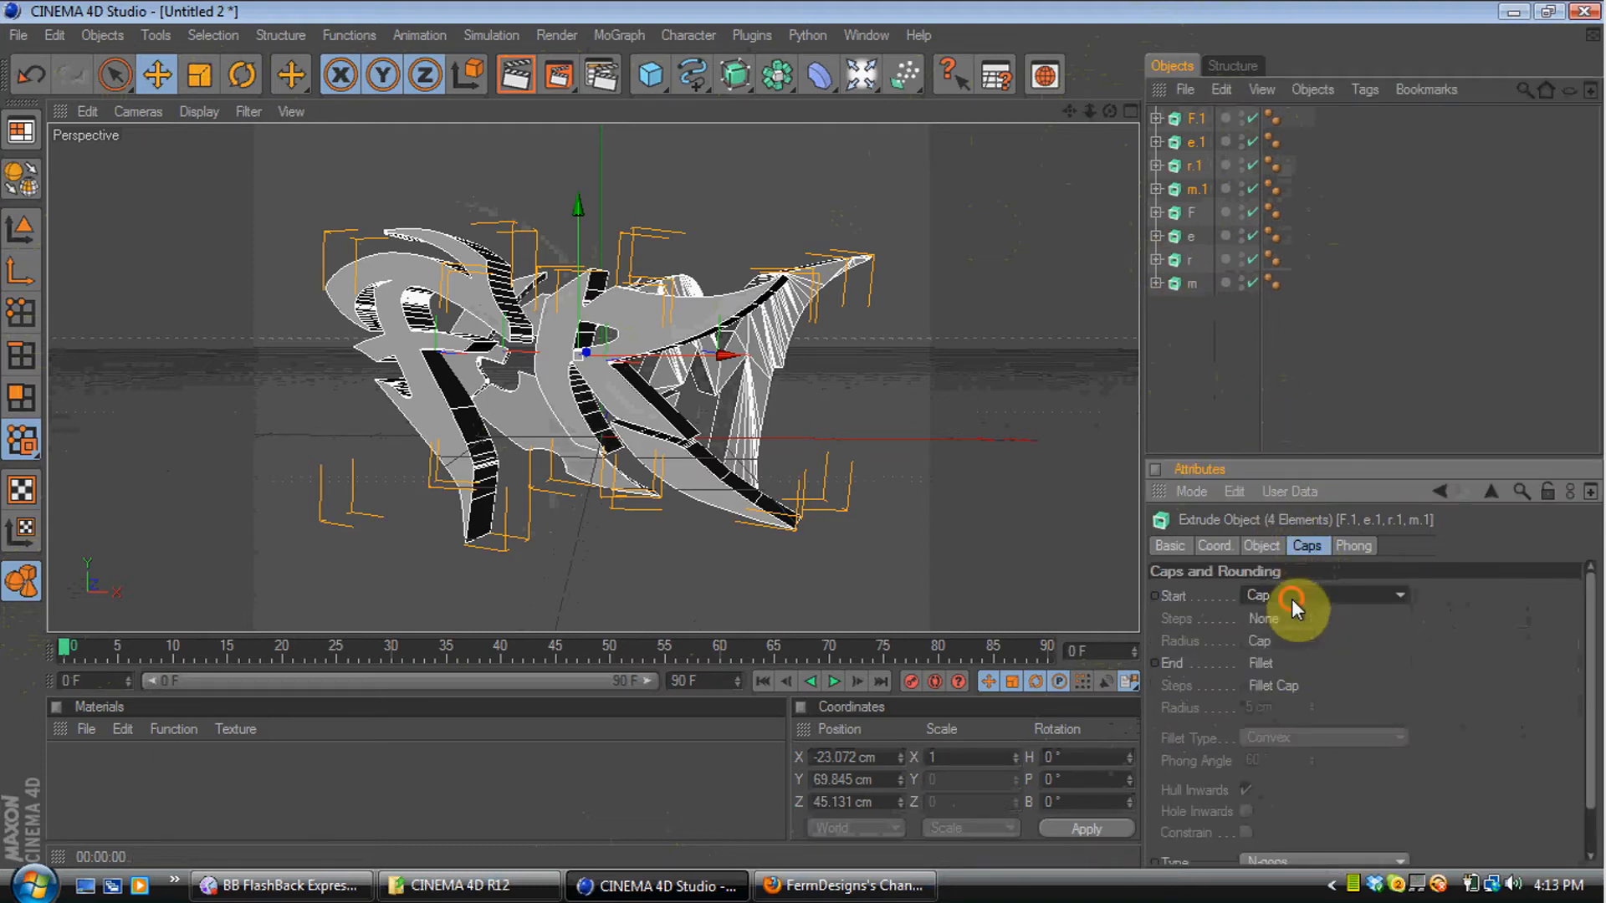
left_click(1273, 695)
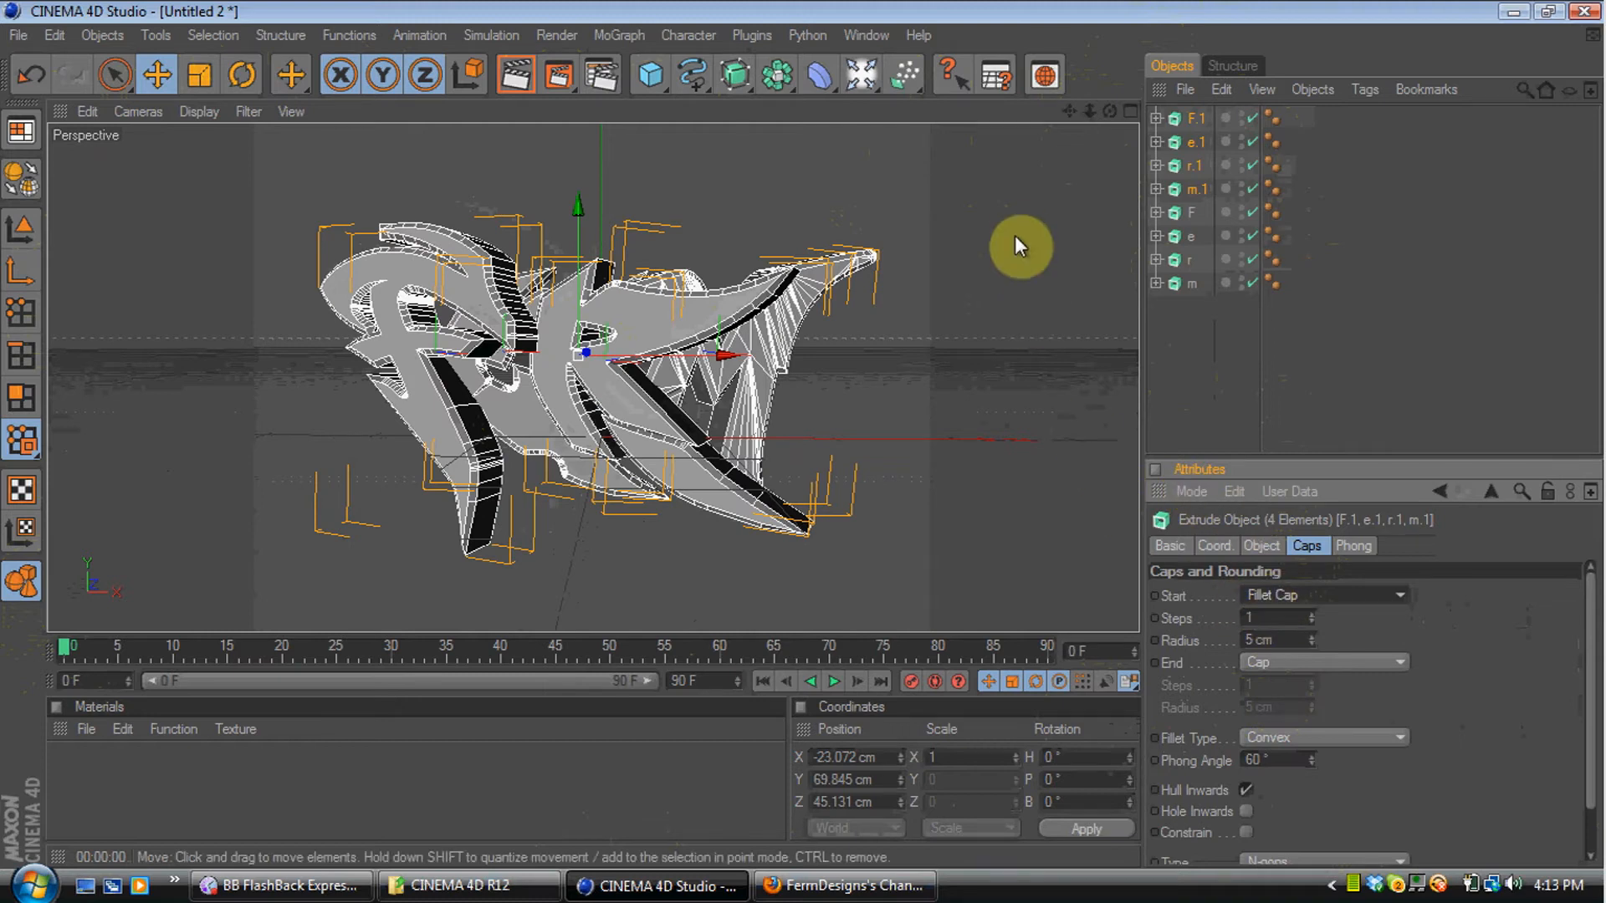
Move the filleted copy of letter F back along its depth axis to about X -151, Y 72, Z 39 cm
left_click(1195, 121)
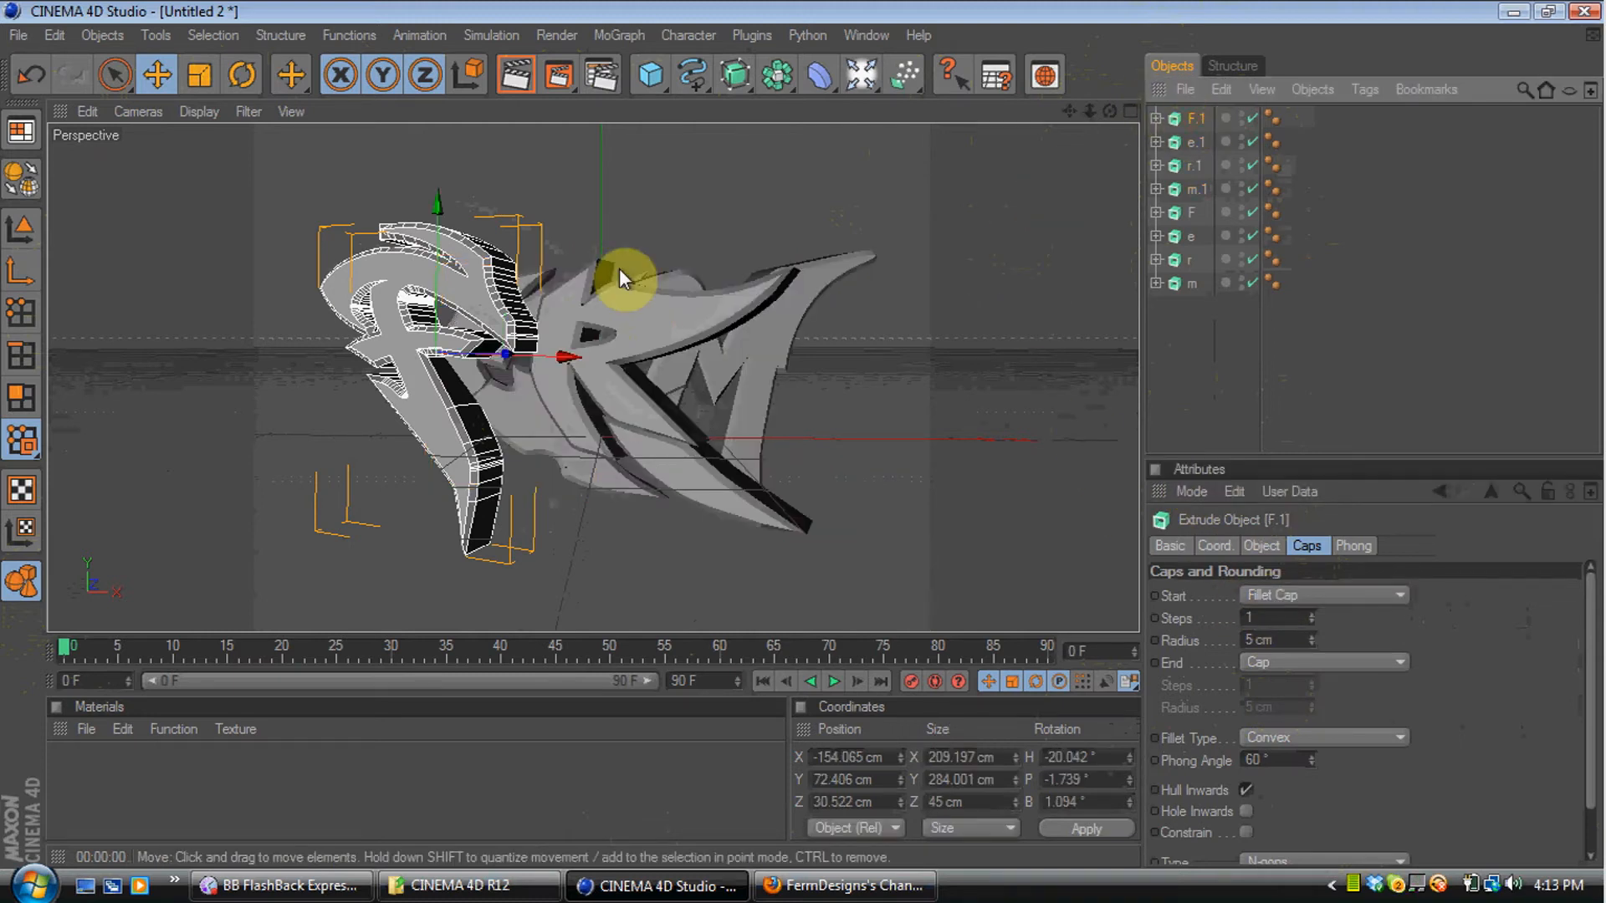
left_click_drag(1110, 111, 1105, 138)
left_click_drag(558, 322, 512, 345)
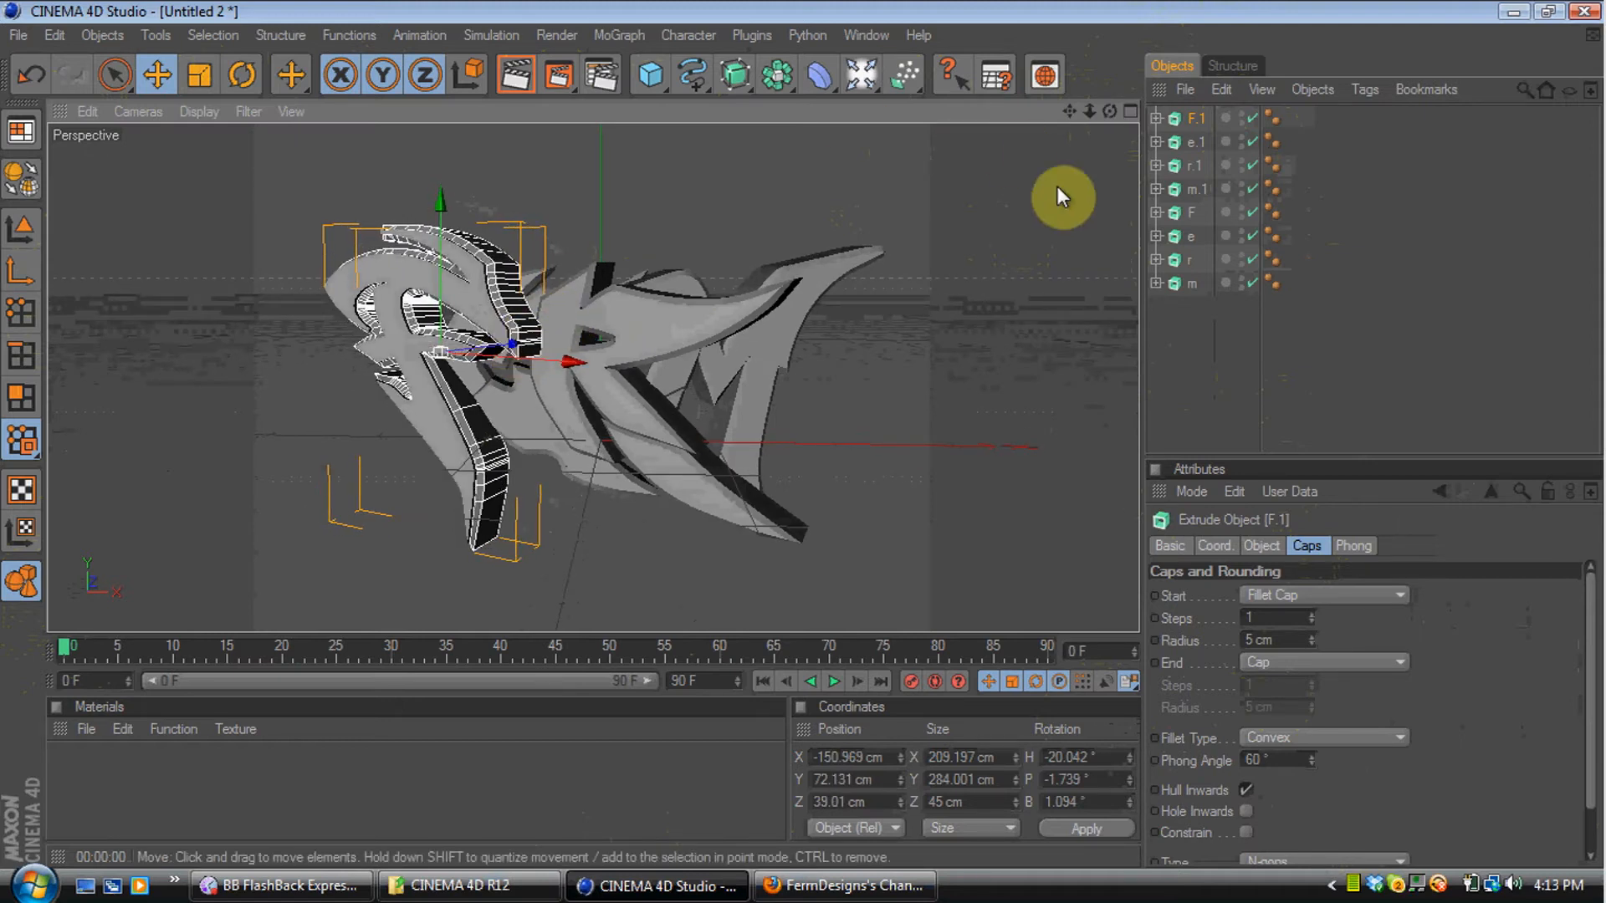
Move the filleted copy of letter e back along its depth axis to about X -97, Y 73, Z 67 cm
left_click(1182, 142)
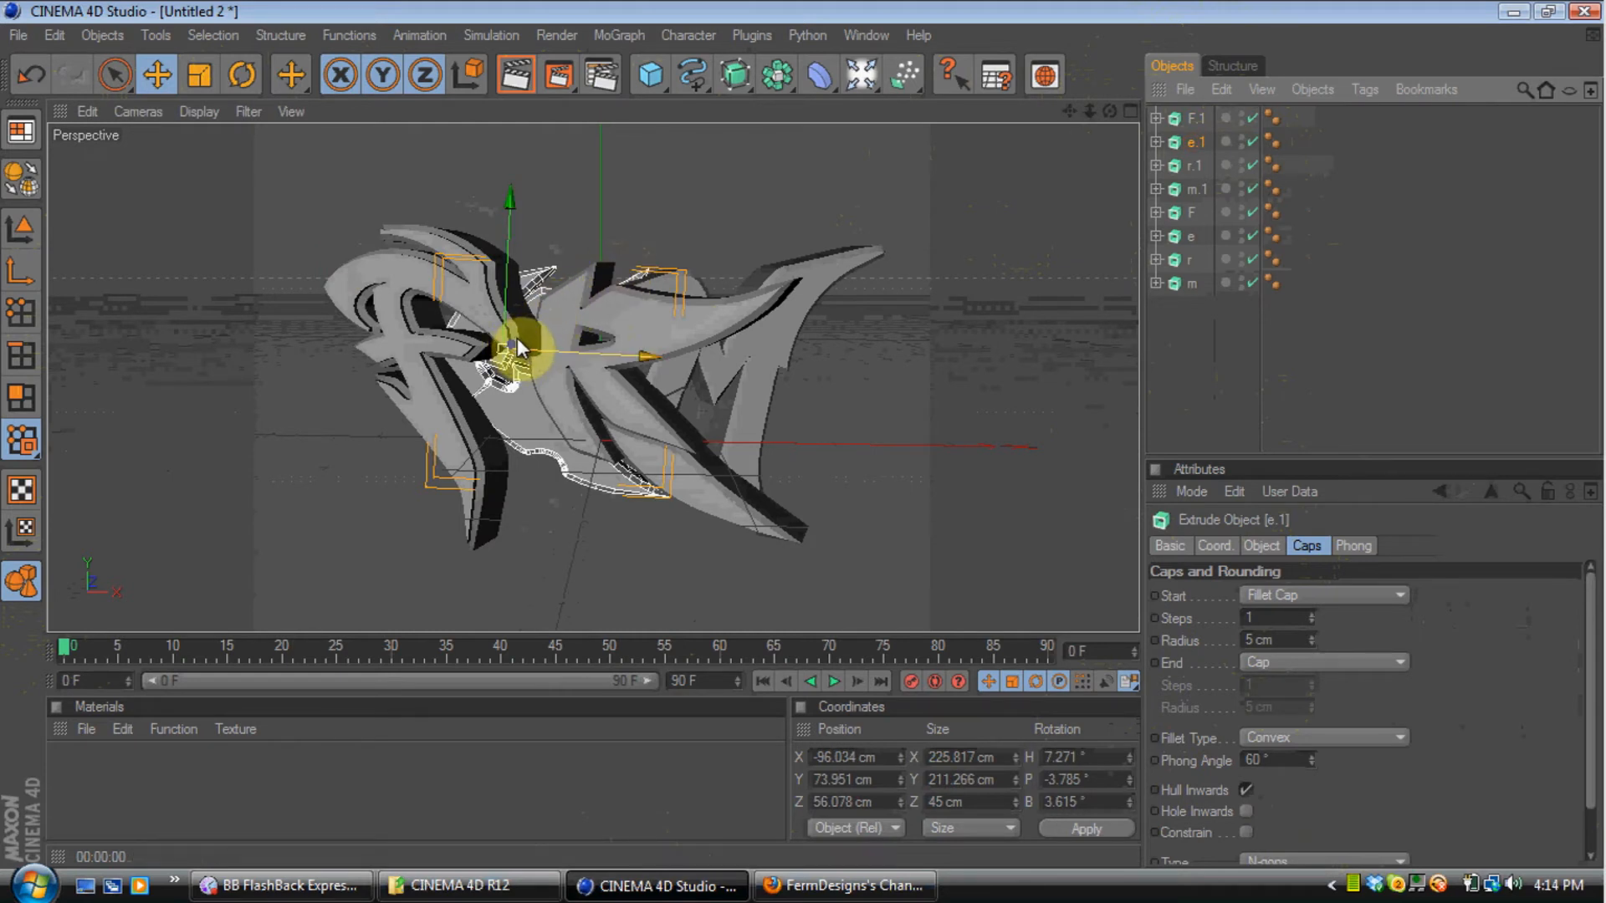
left_click_drag(1108, 111, 1082, 129)
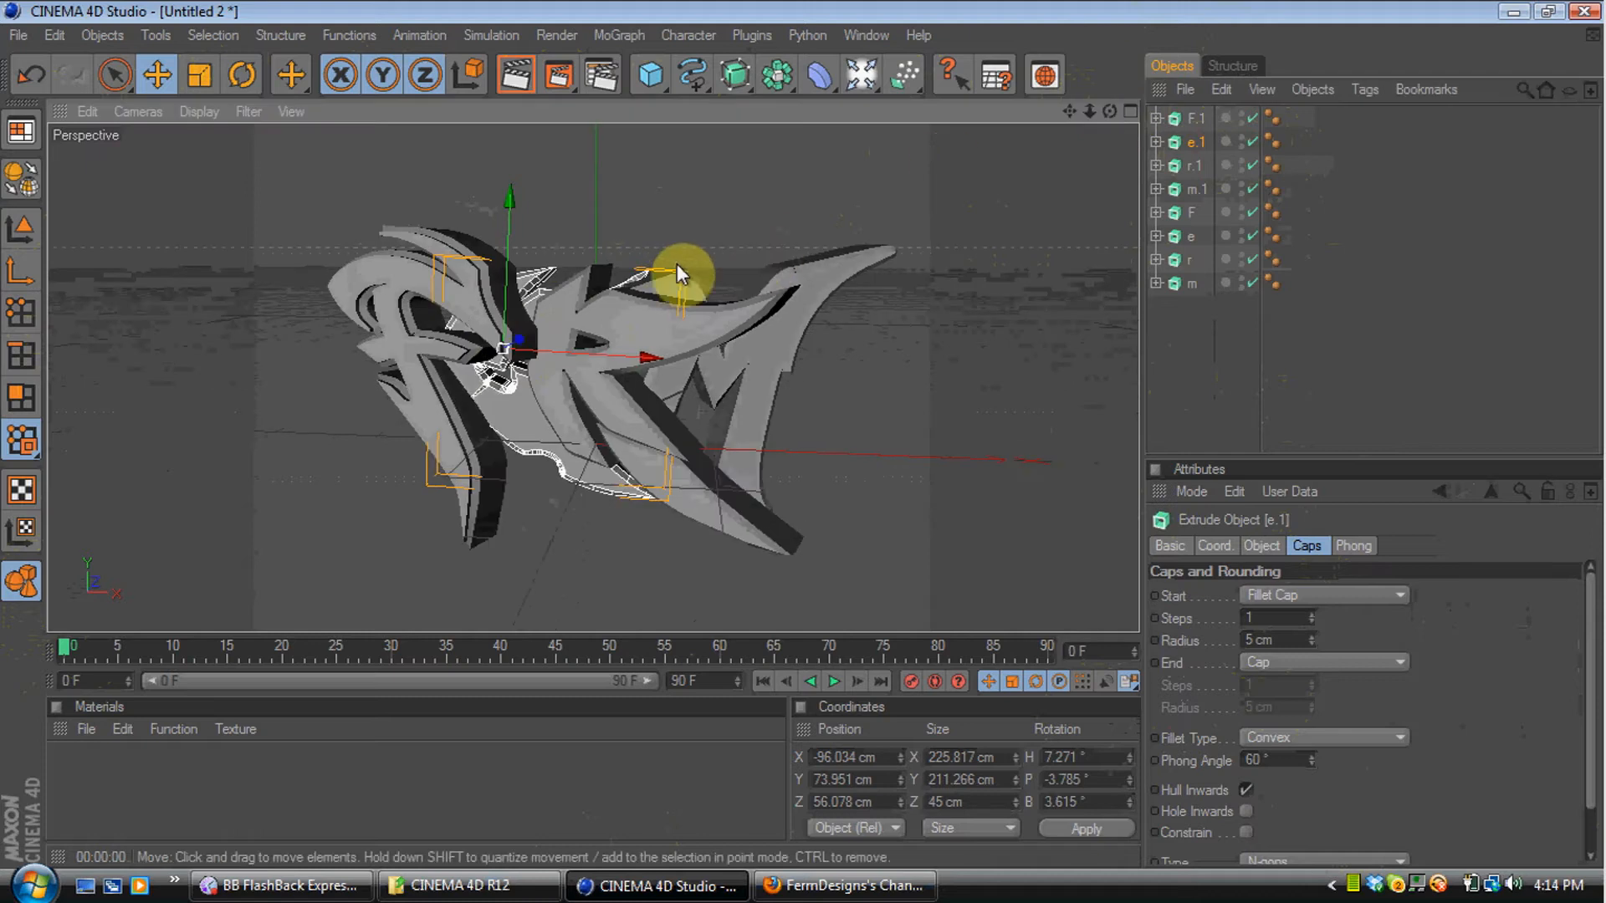
left_click_drag(544, 327, 520, 339)
Move the filleted copy of r back by about 12 cm and that of m to about X 106, Y 72, Z 75 cm
left_click(1194, 165)
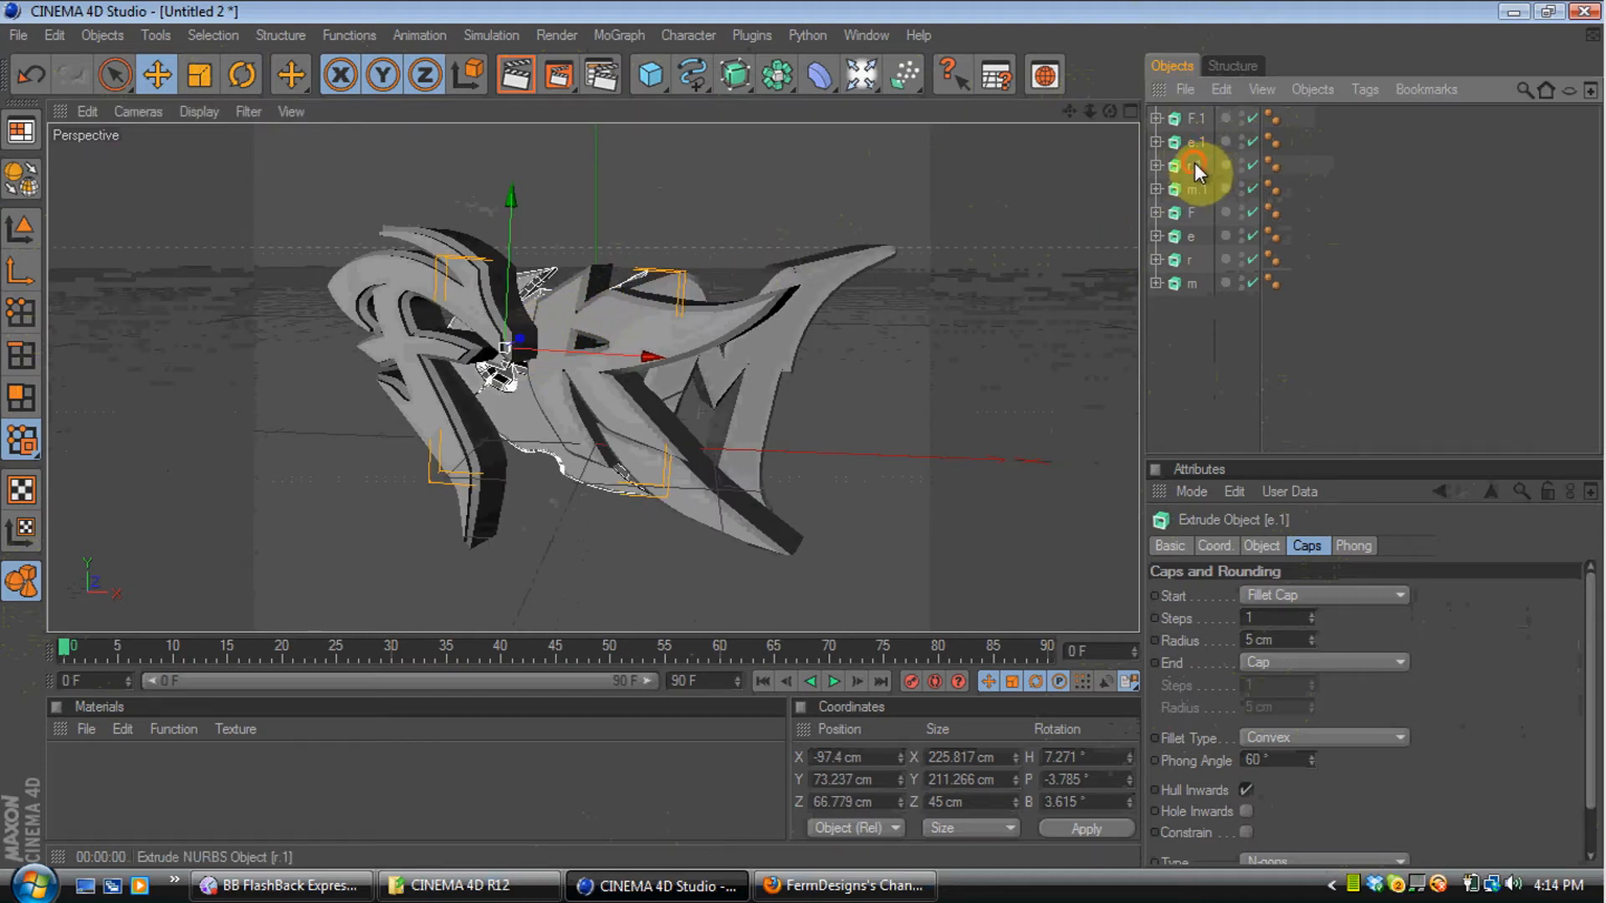
left_click_drag(665, 351, 681, 344)
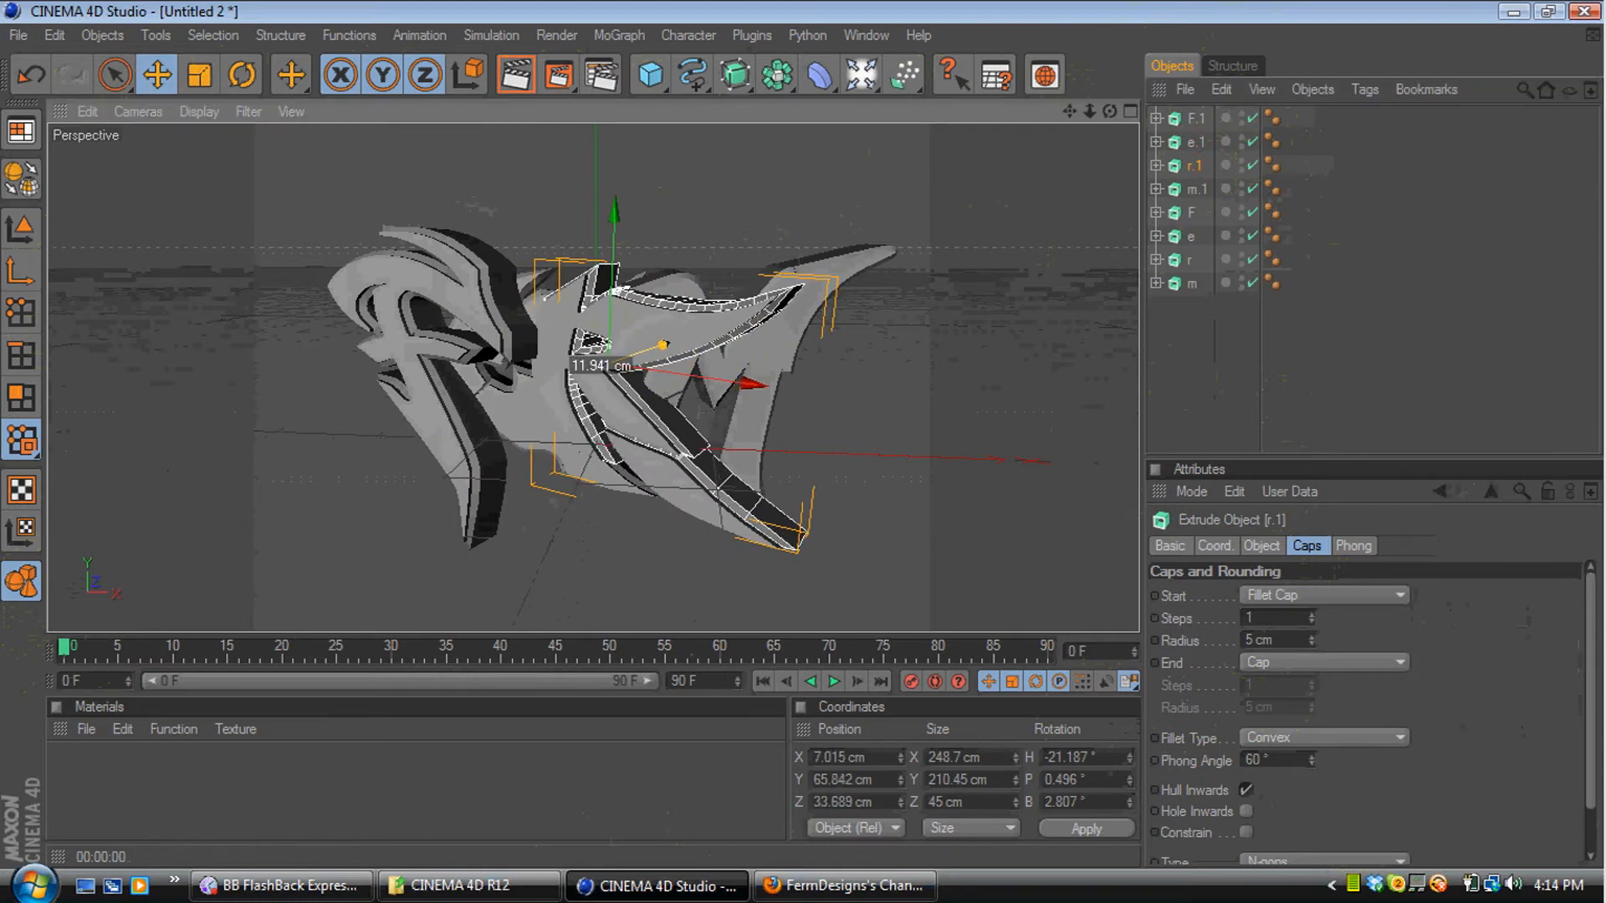
left_click(1192, 189)
left_click_drag(697, 334, 678, 332)
left_click_drag(1110, 110, 1112, 101)
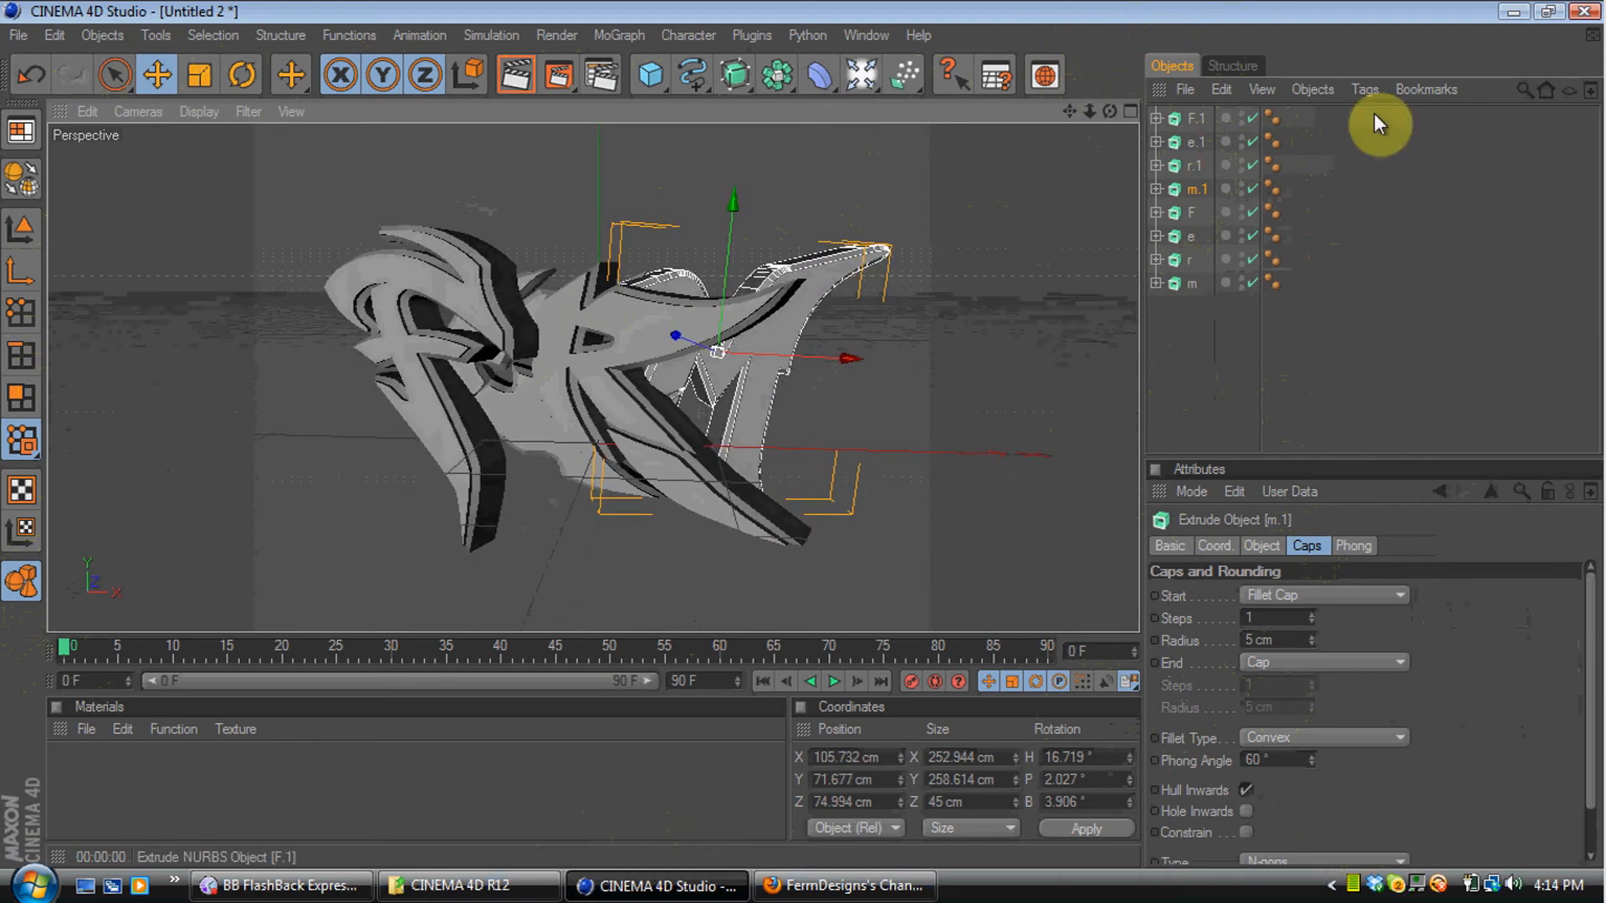
left_click(1297, 184)
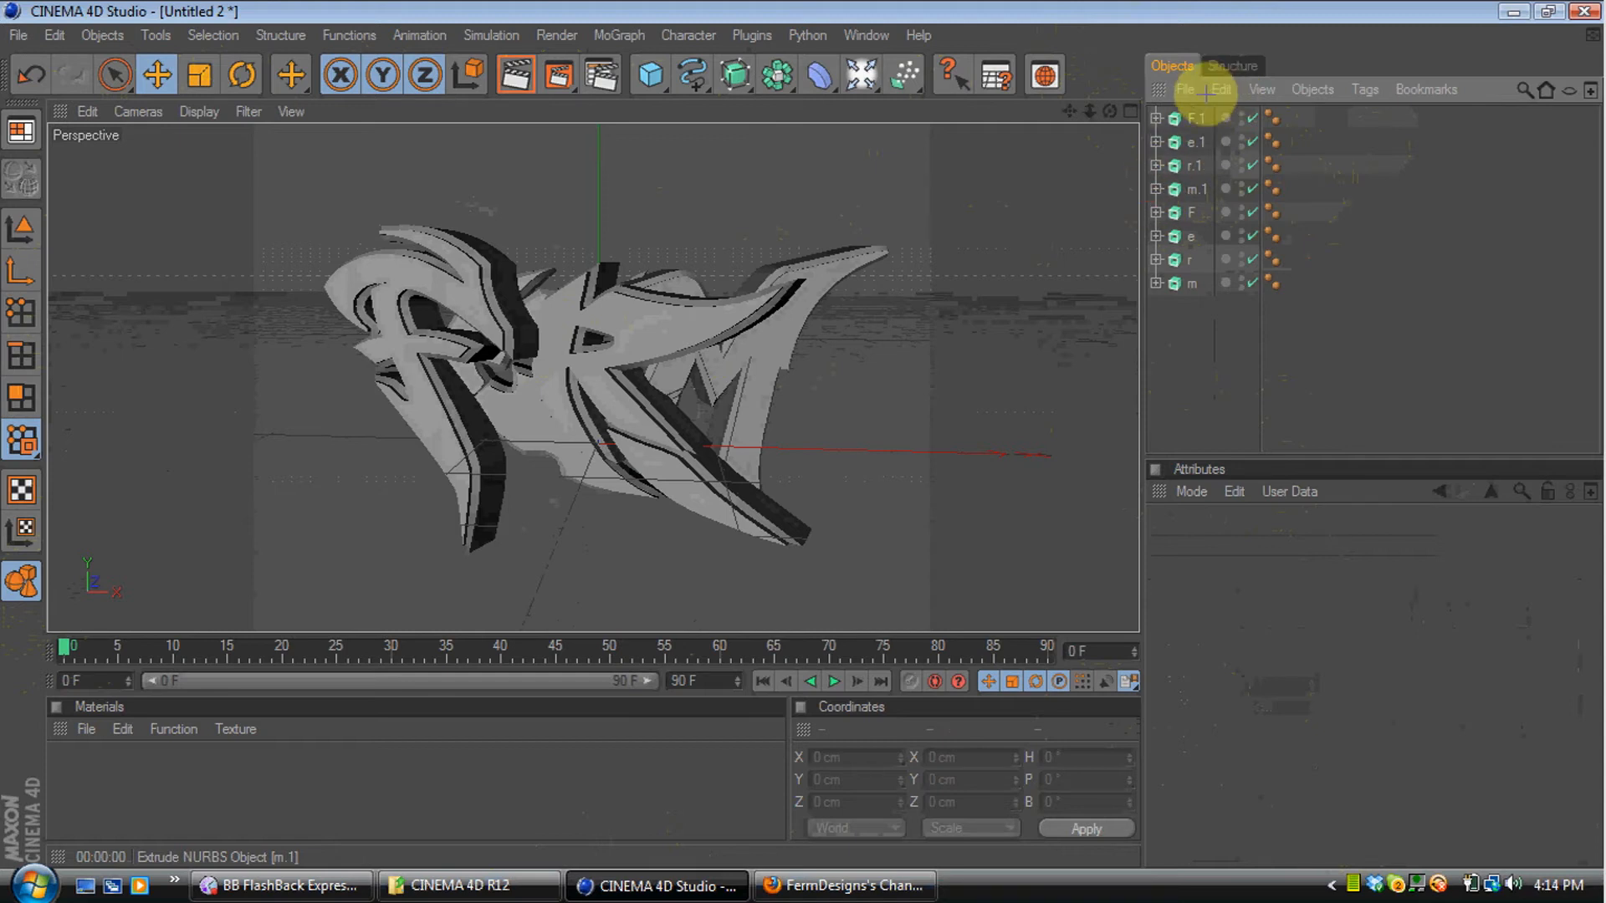
Duplicate the four filleted letter copies and set the start cap radius of the new copies to 8 cm
left_click_drag(1206, 94, 1199, 99)
key("ctrl+v")
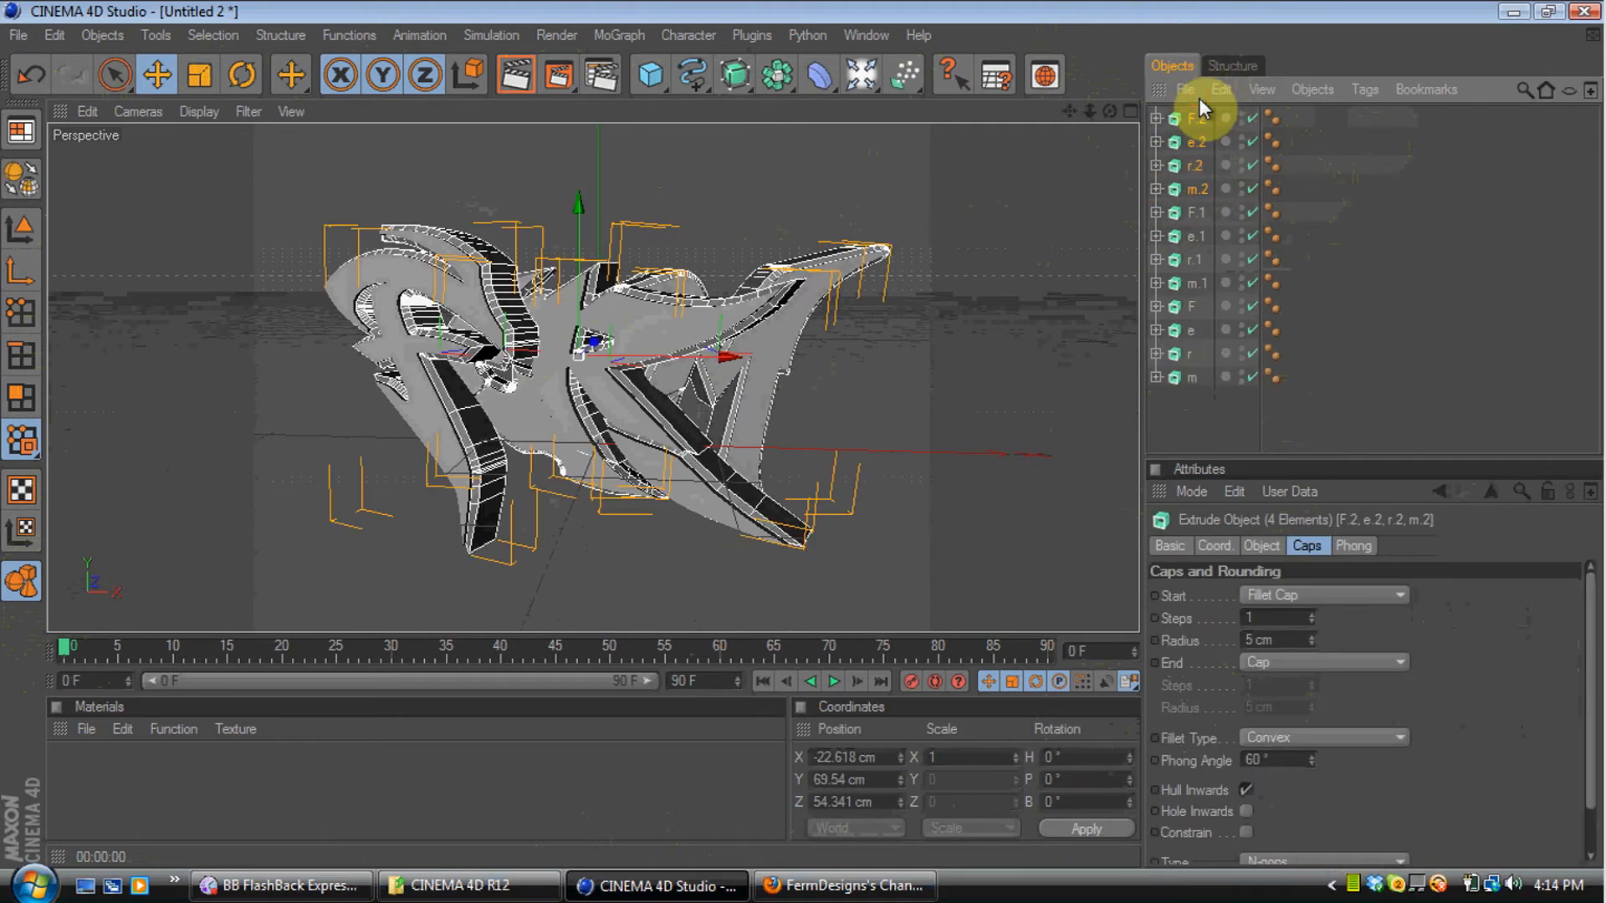
left_click(1311, 636)
left_click(1311, 636)
left_click(1311, 636)
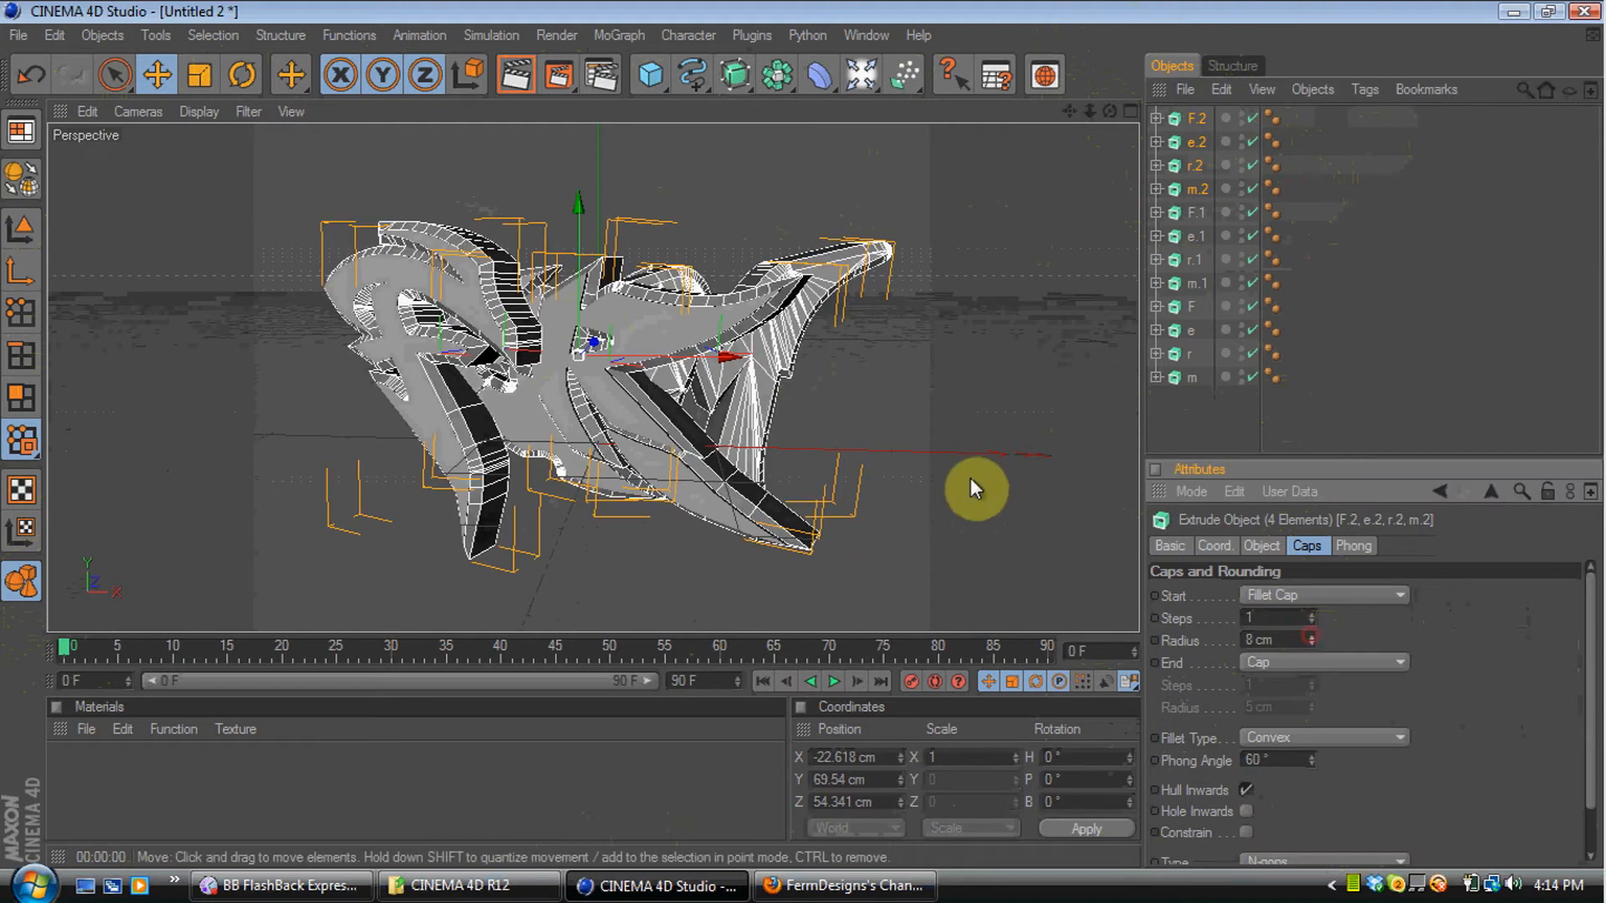
Move the second copy of F back to about X -148, Y 72, Z 46 cm and that of e to about X -98, Y 73, Z 72 cm
left_click(1197, 119)
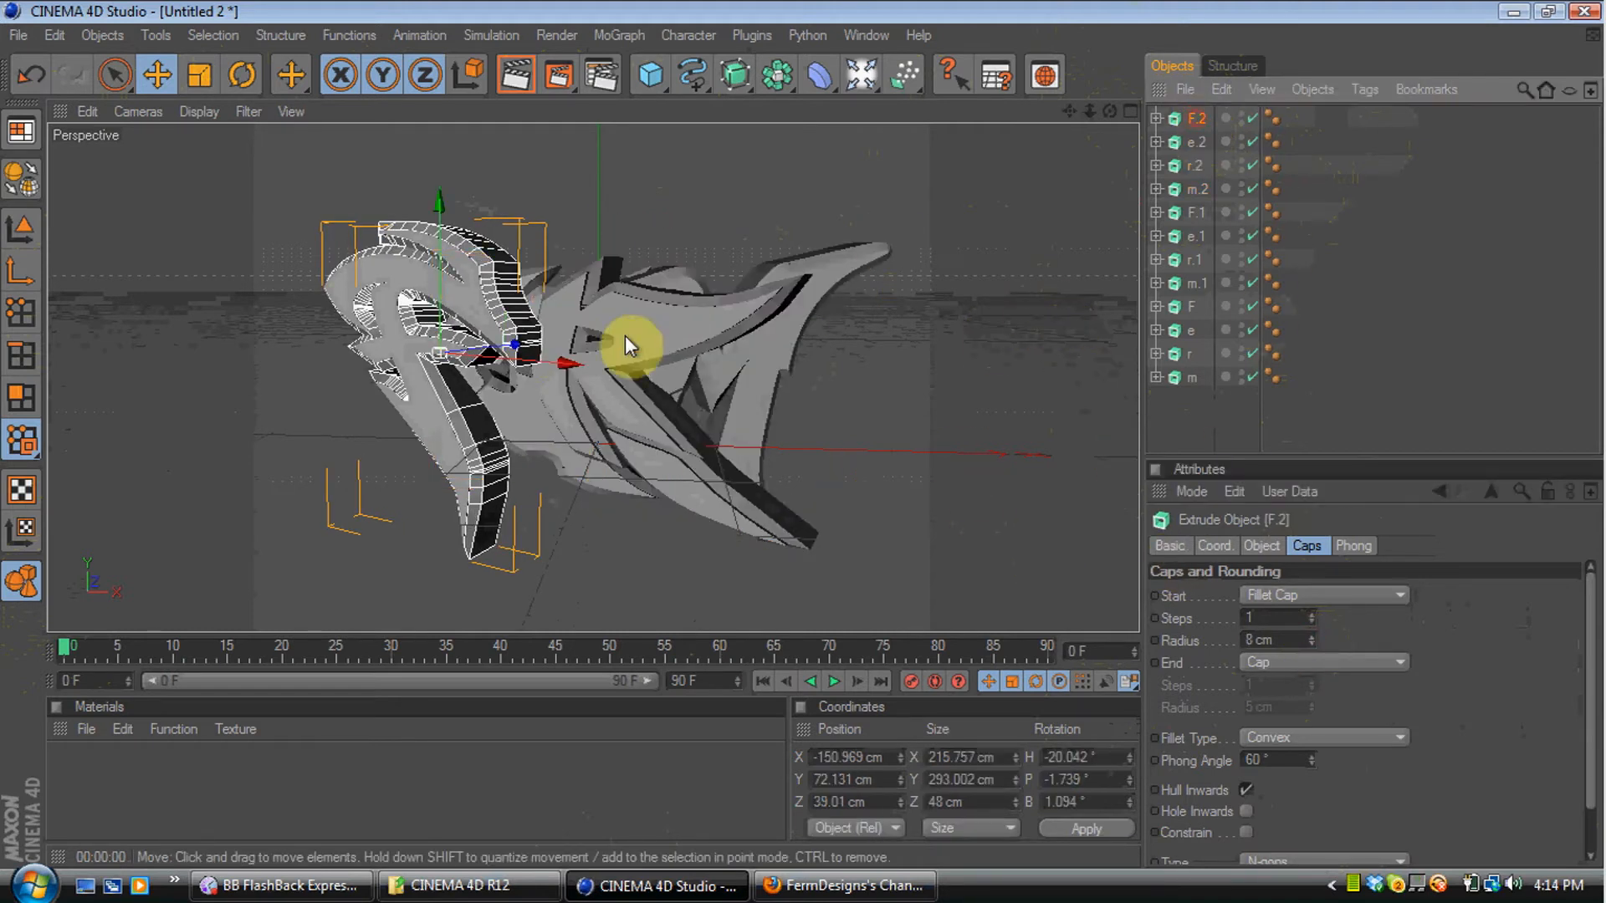
left_click_drag(516, 345, 531, 347)
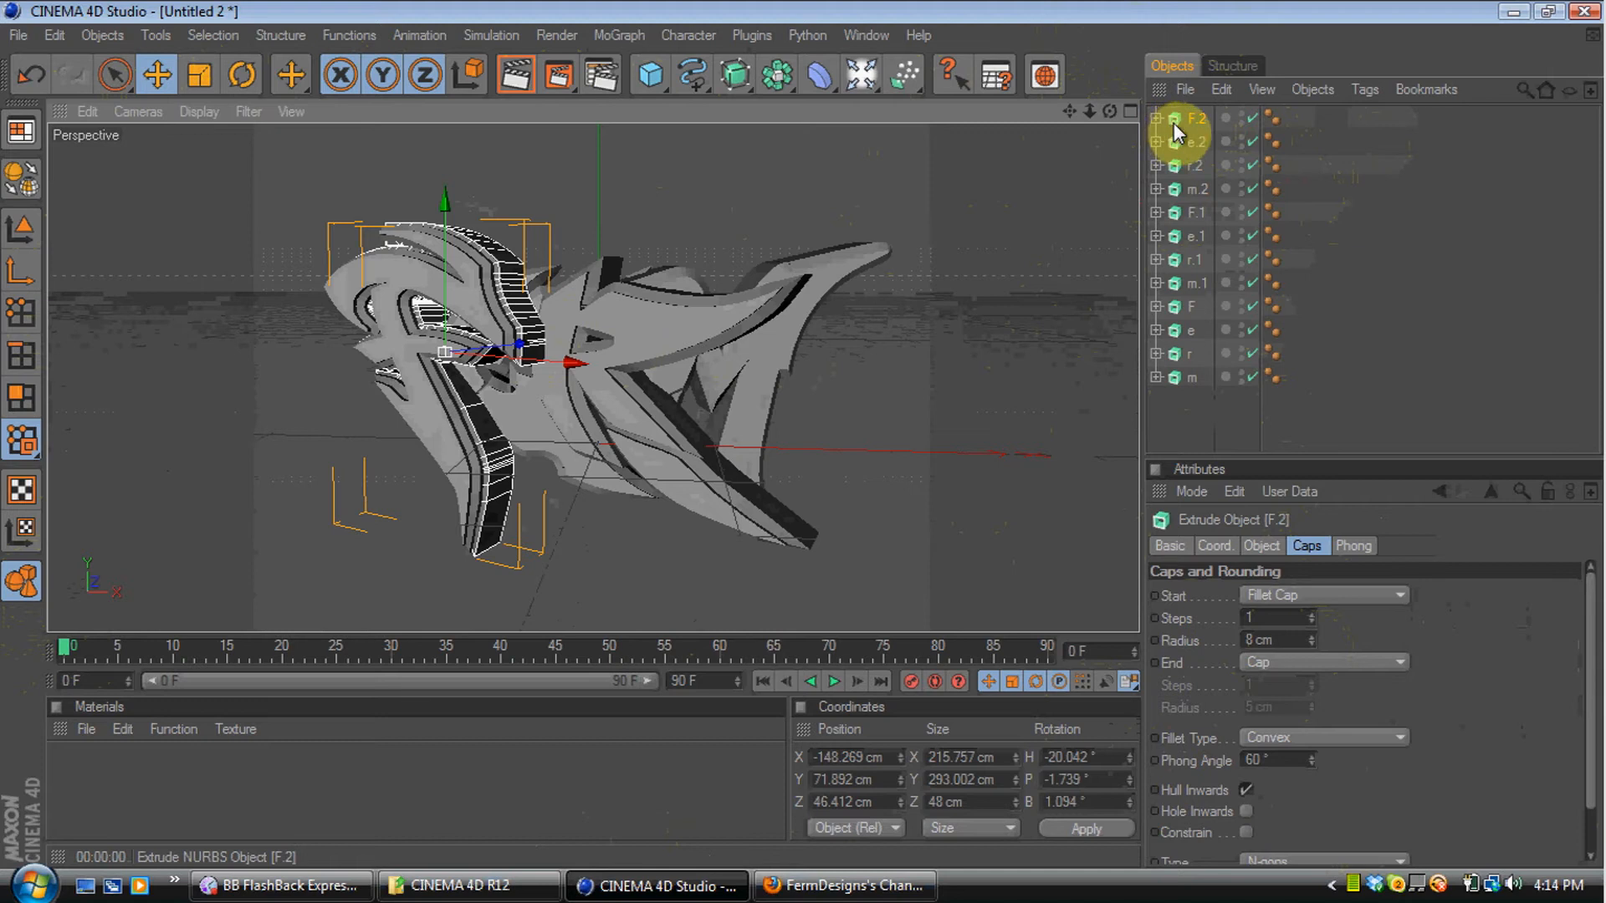
left_click(1189, 142)
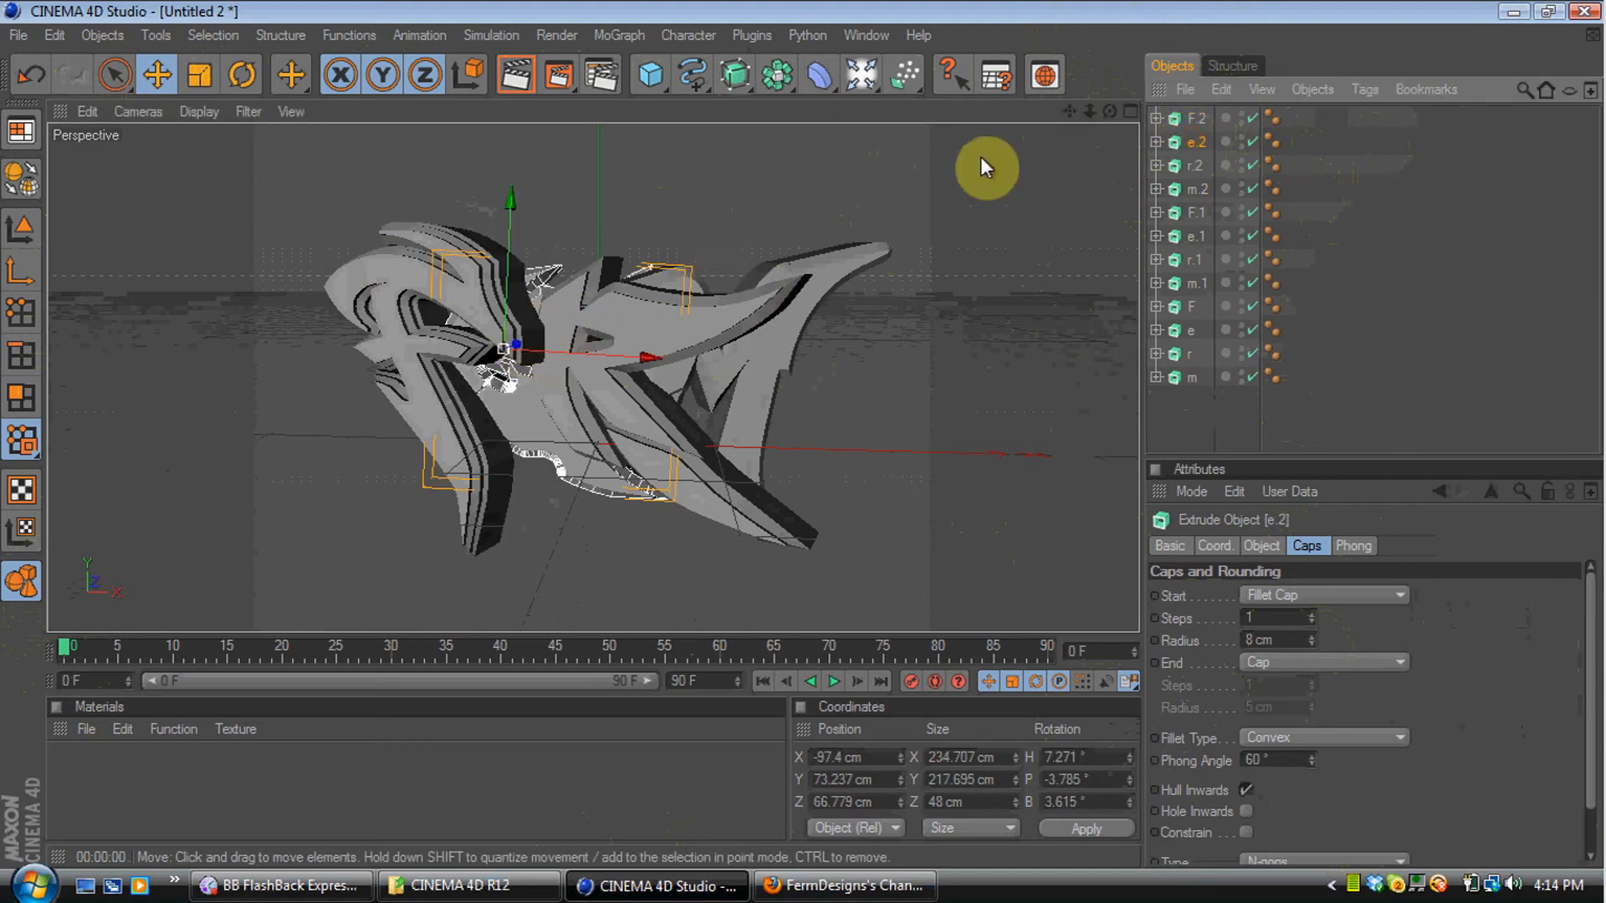
left_click_drag(1110, 111, 1067, 144)
left_click_drag(544, 327, 551, 328)
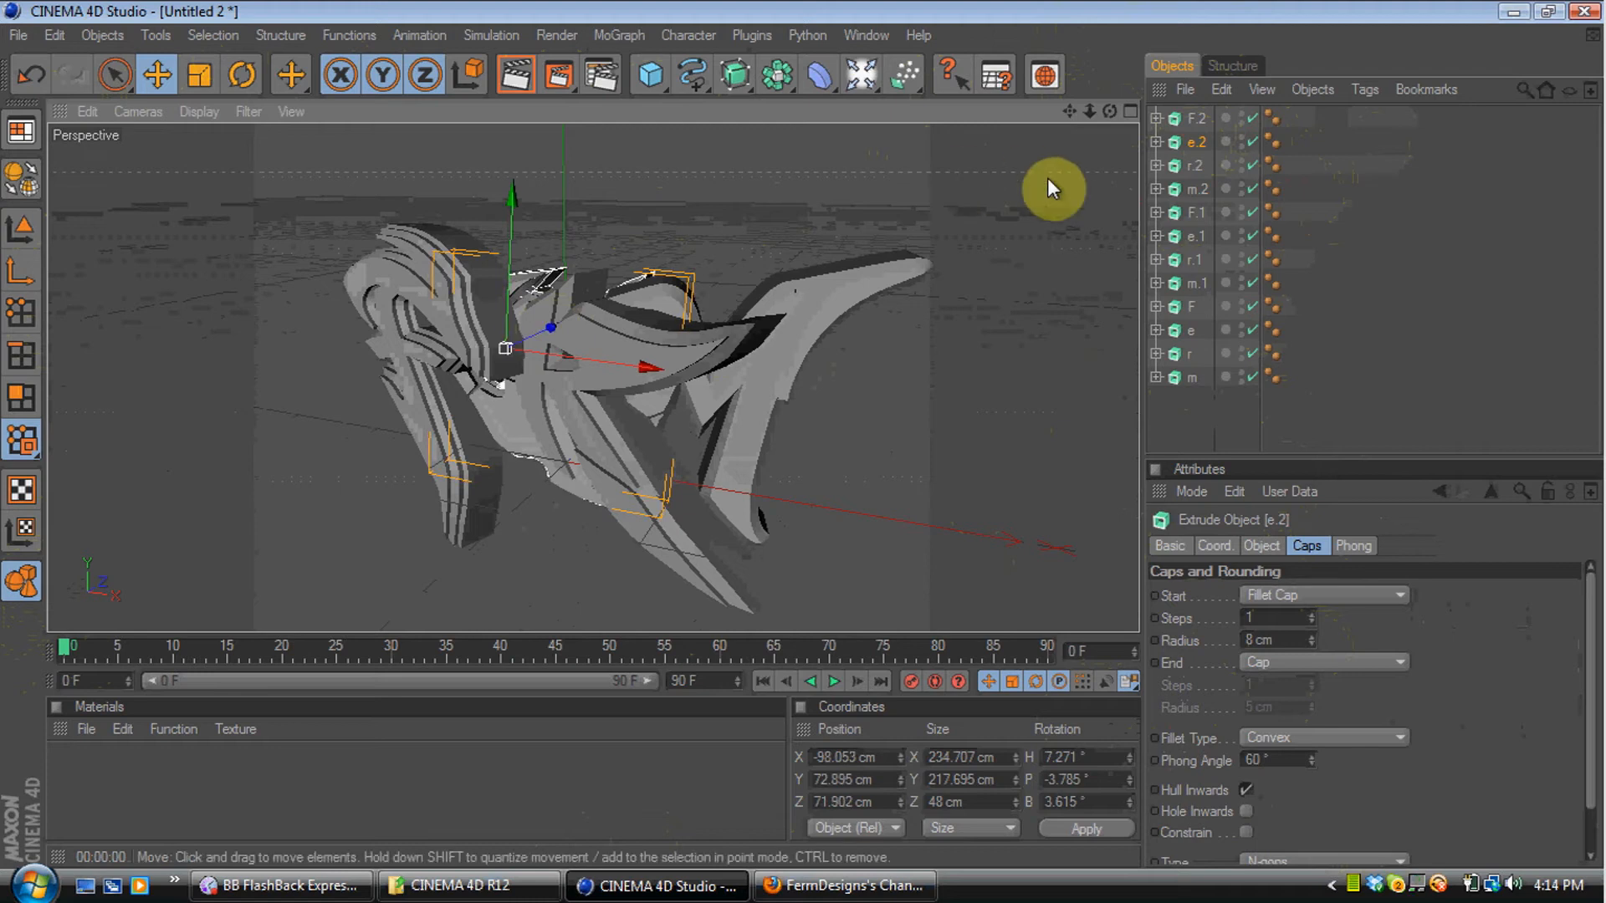
Move the second copies of r and m back along their depth axes, placing m at about X 104, Y 72, Z 82 cm
left_click(1194, 166)
left_click_drag(679, 368, 684, 364)
left_click(1194, 189)
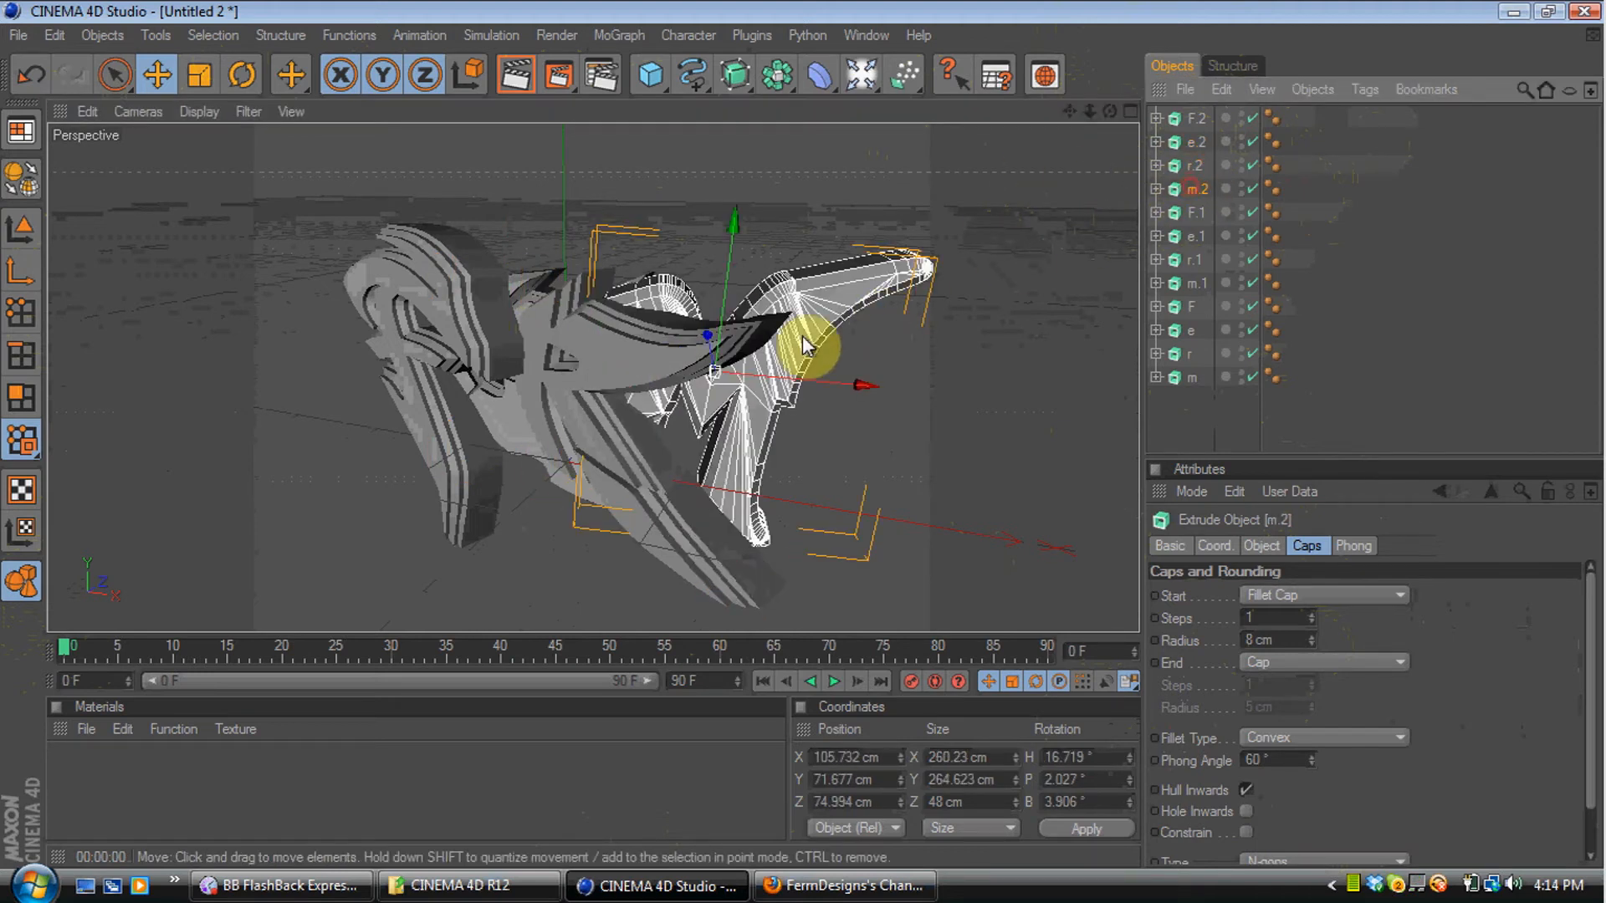
left_click_drag(701, 348, 713, 331)
left_click_drag(1109, 111, 1075, 109)
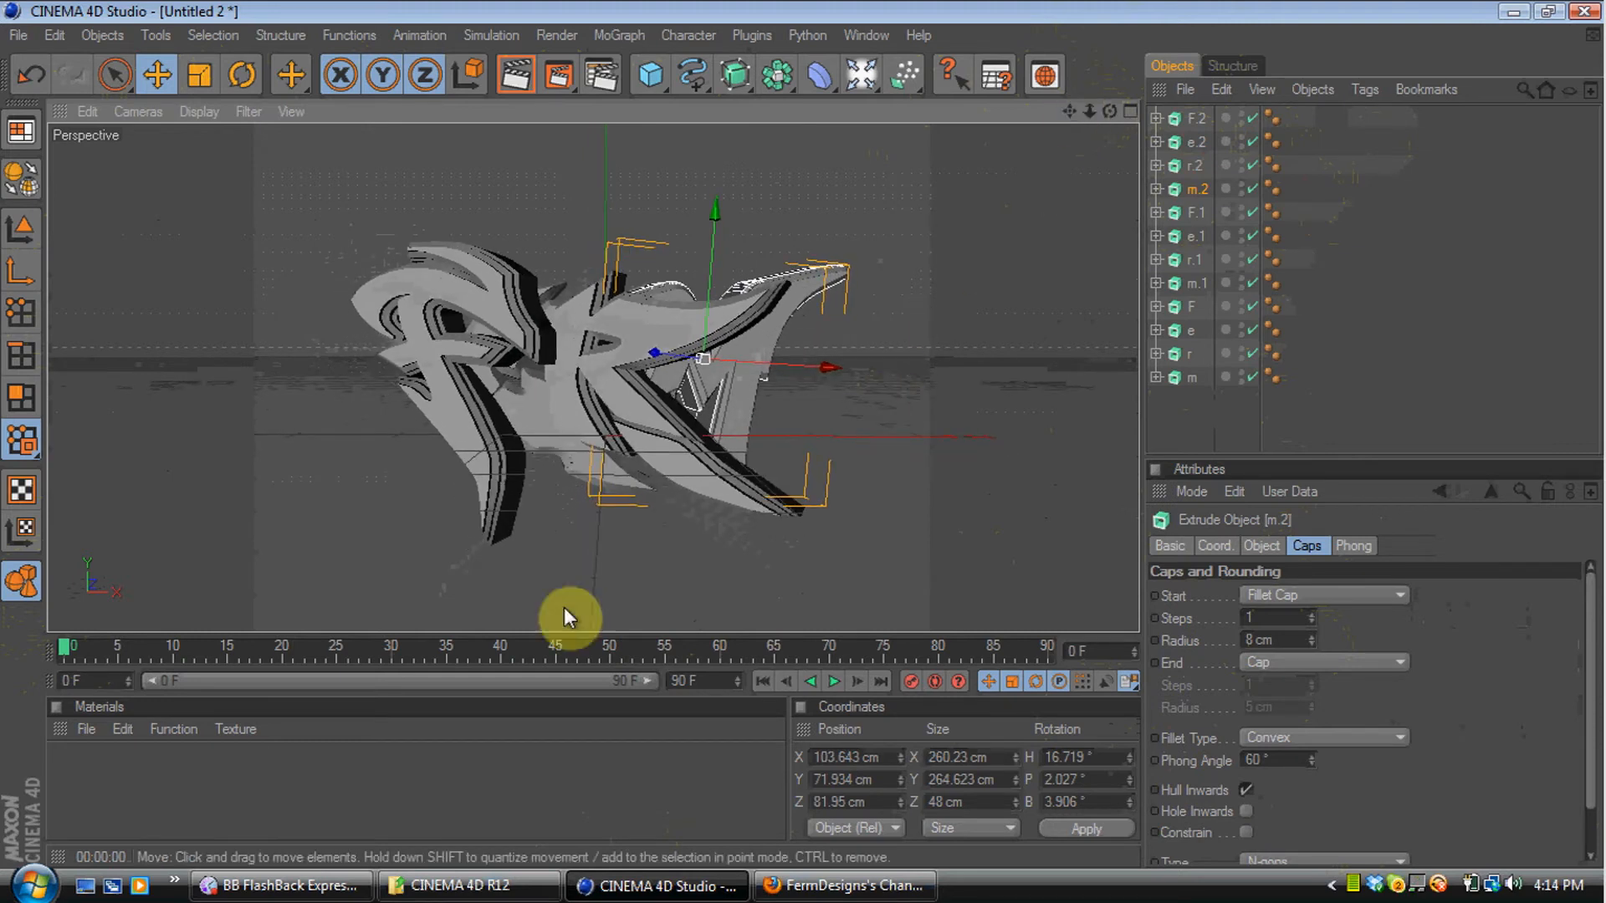
Create a material without specular and set its color to dark green, RGB 50, 120, 17
double_click(69, 781)
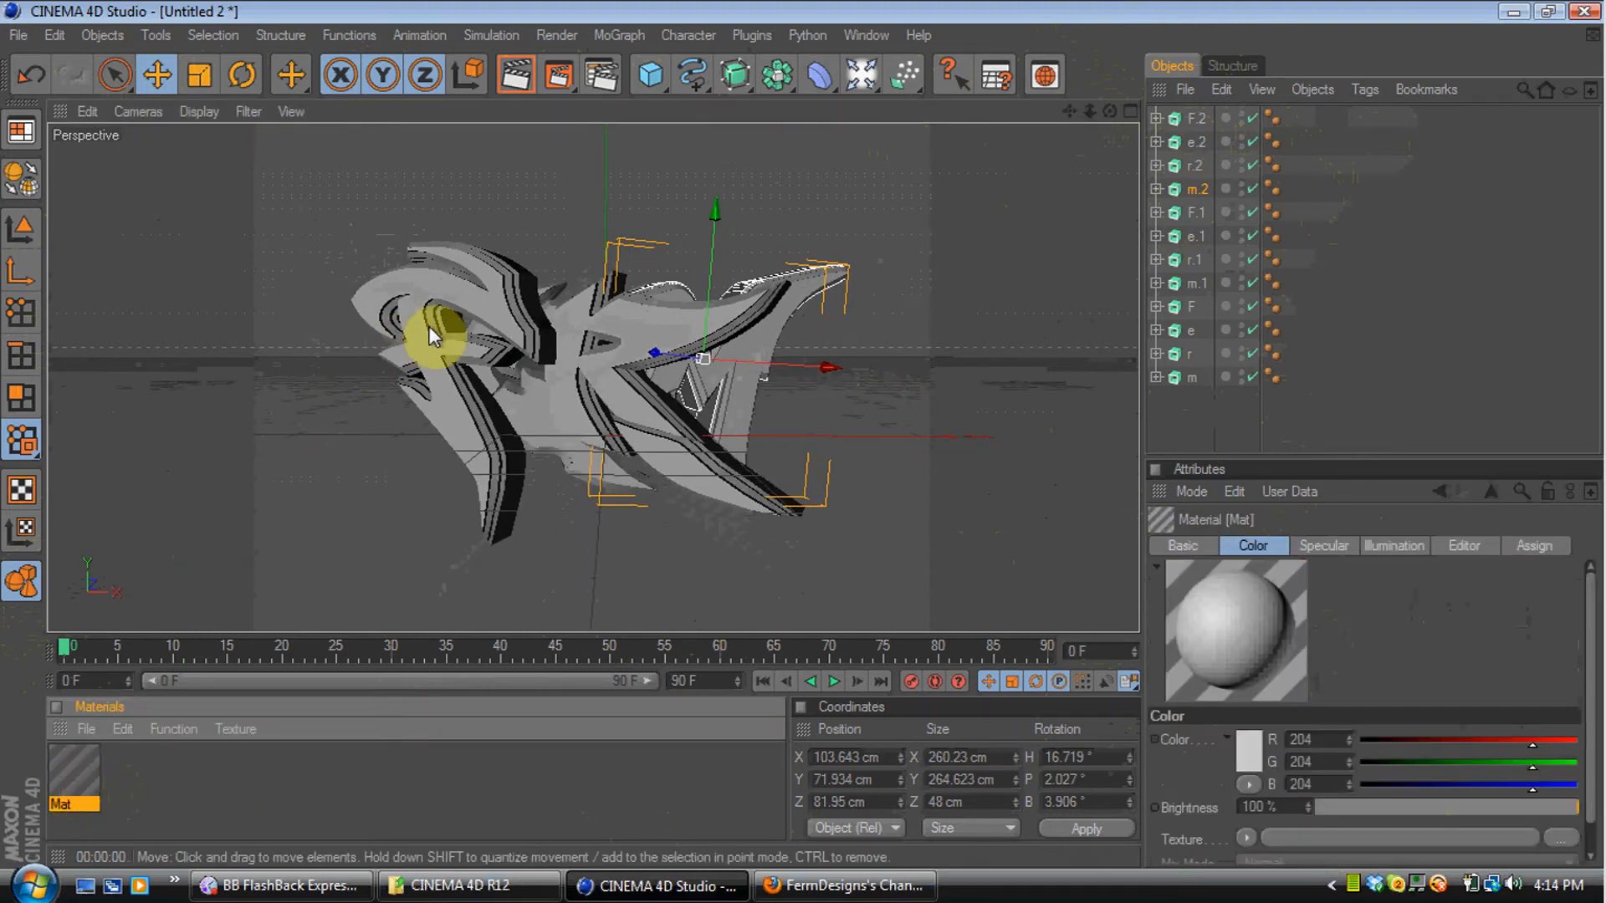
double_click(73, 773)
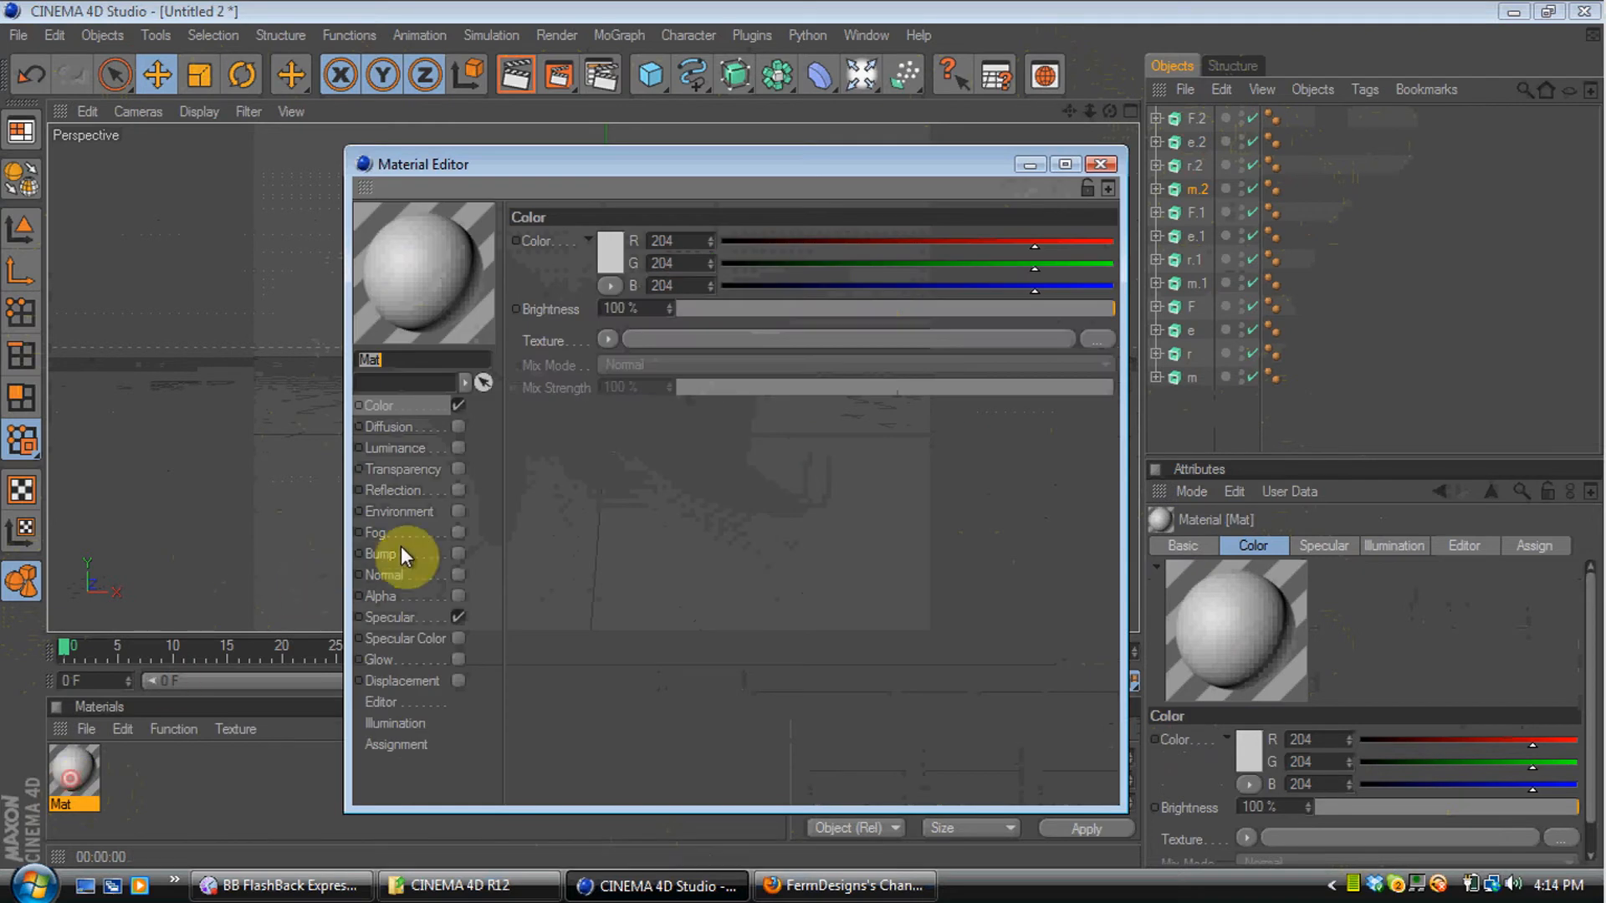
left_click(457, 617)
left_click(609, 252)
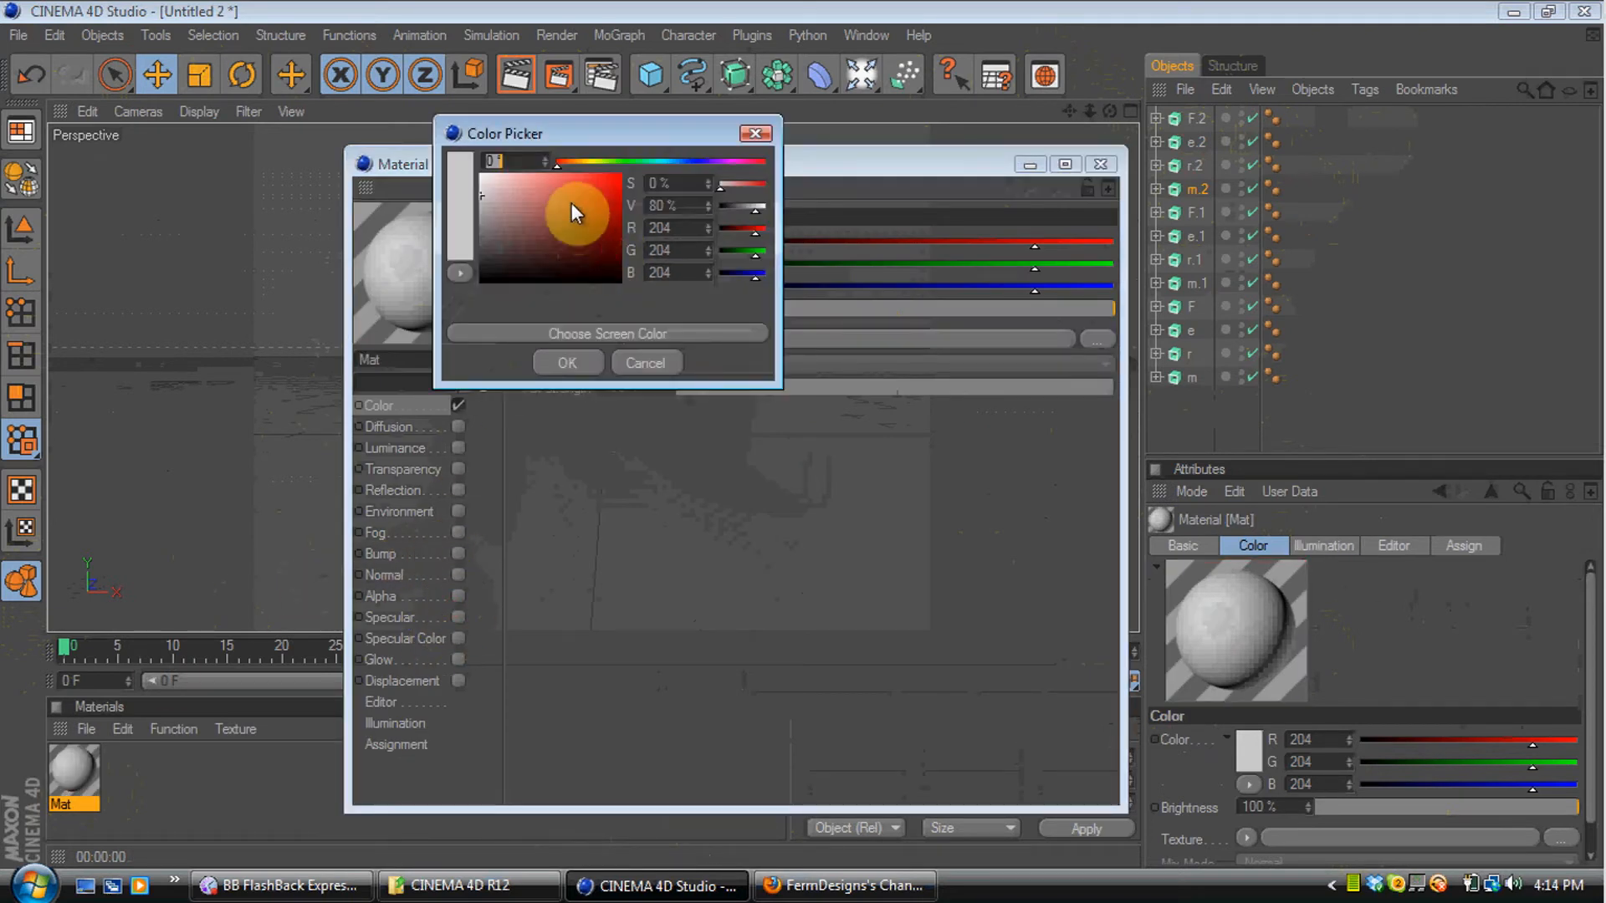
left_click(616, 159)
left_click(602, 223)
left_click_drag(603, 223, 601, 231)
left_click(566, 363)
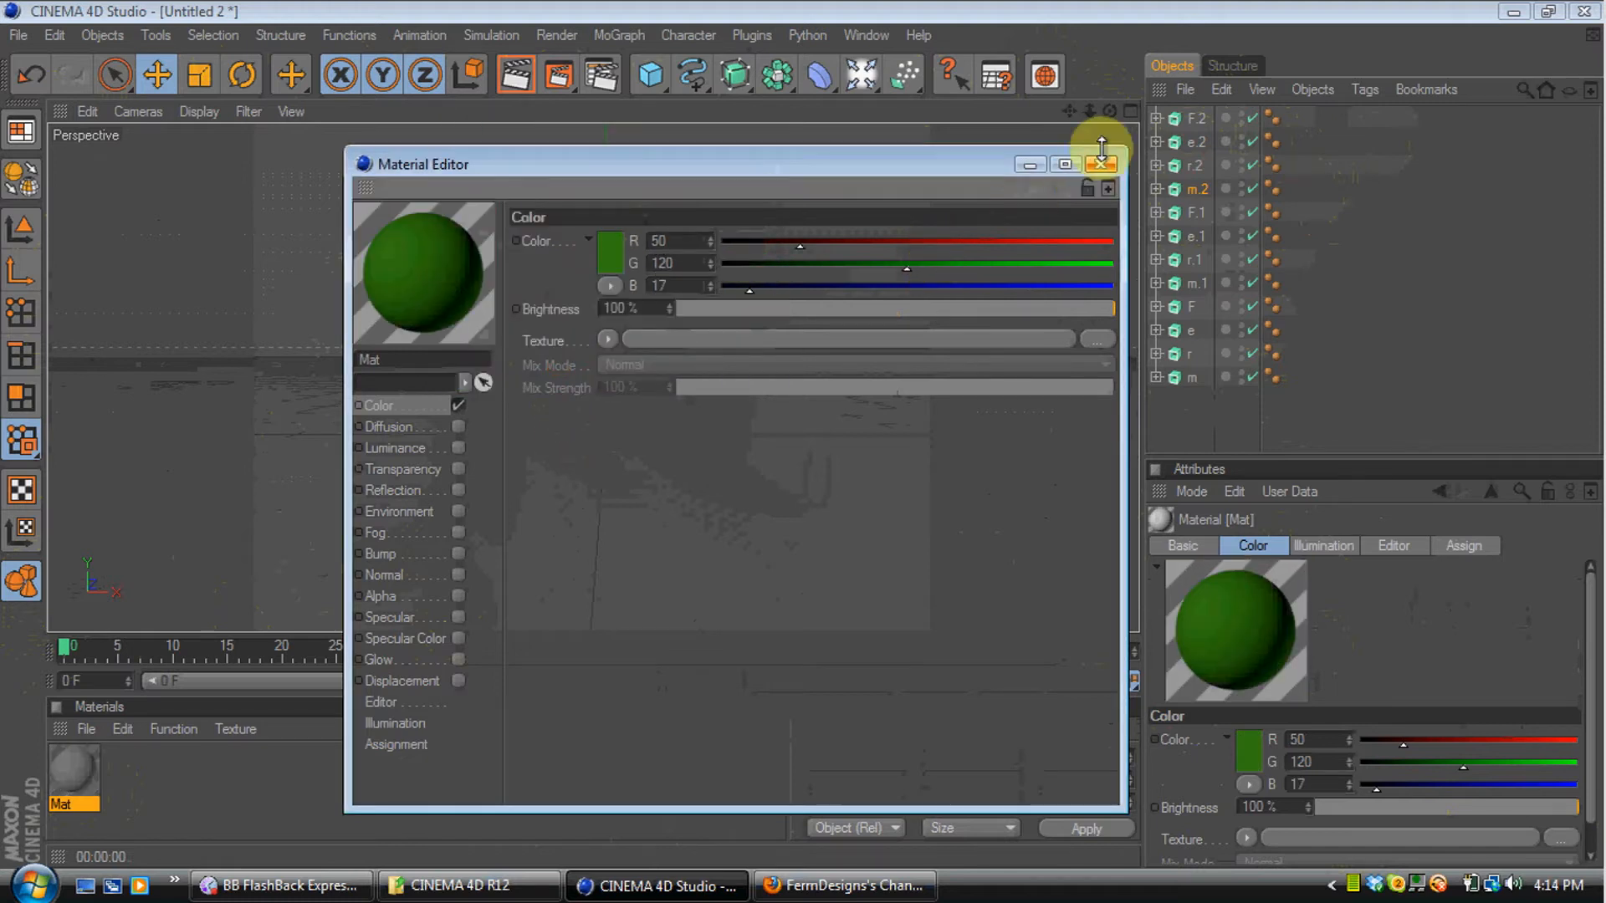
left_click(1101, 165)
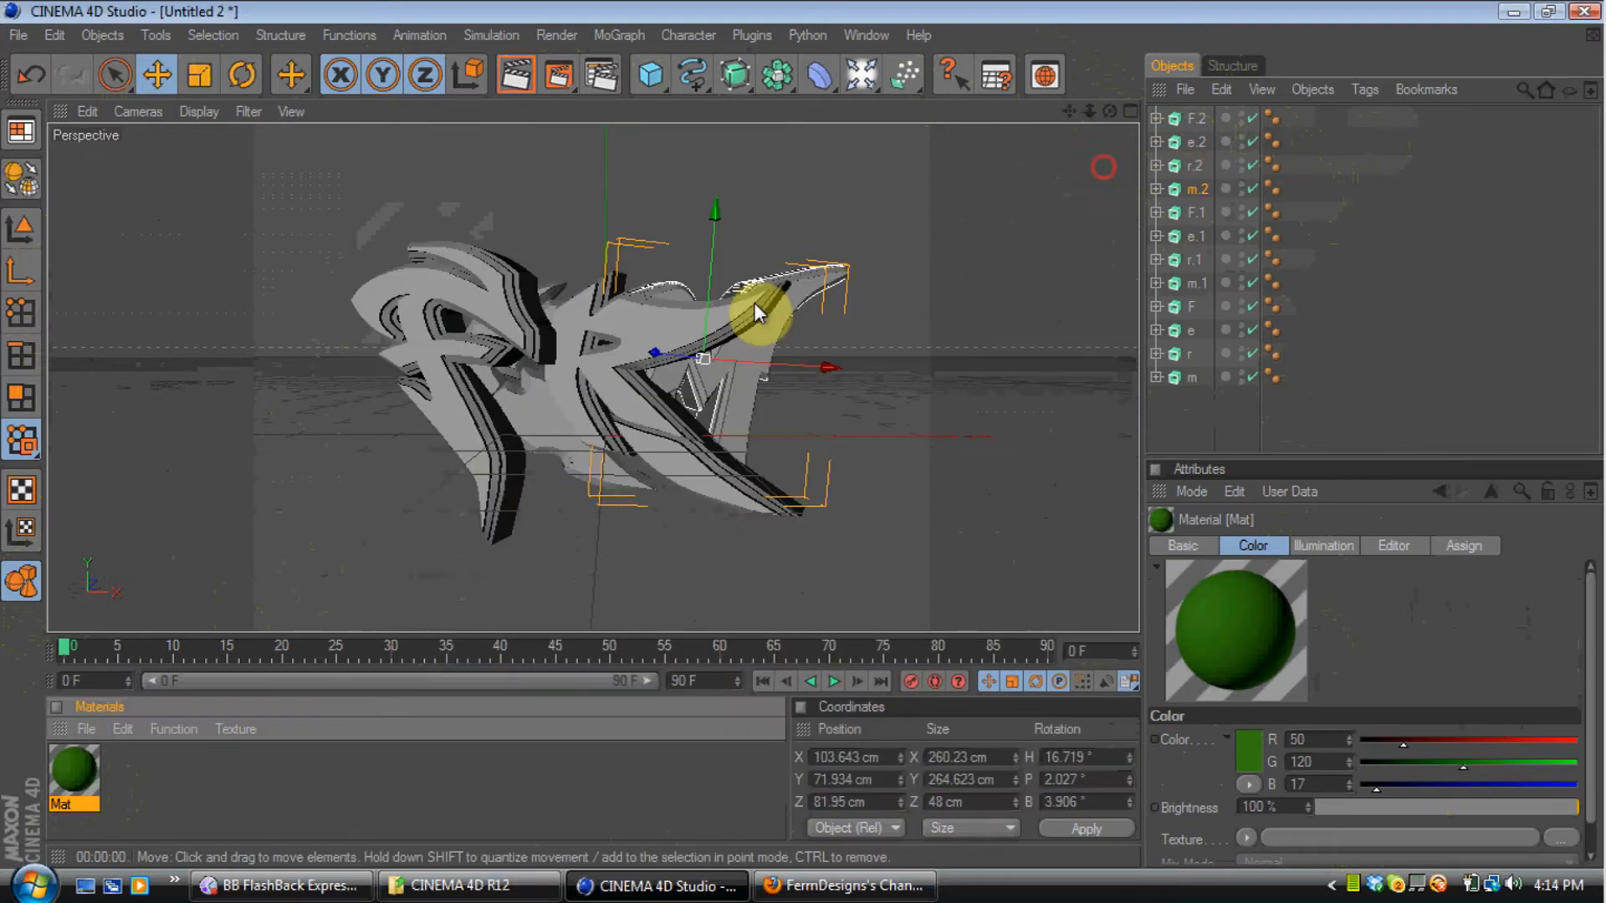
Create a second material without specular and set its color to golden yellow, RGB 241, 197, 19
double_click(162, 791)
double_click(74, 774)
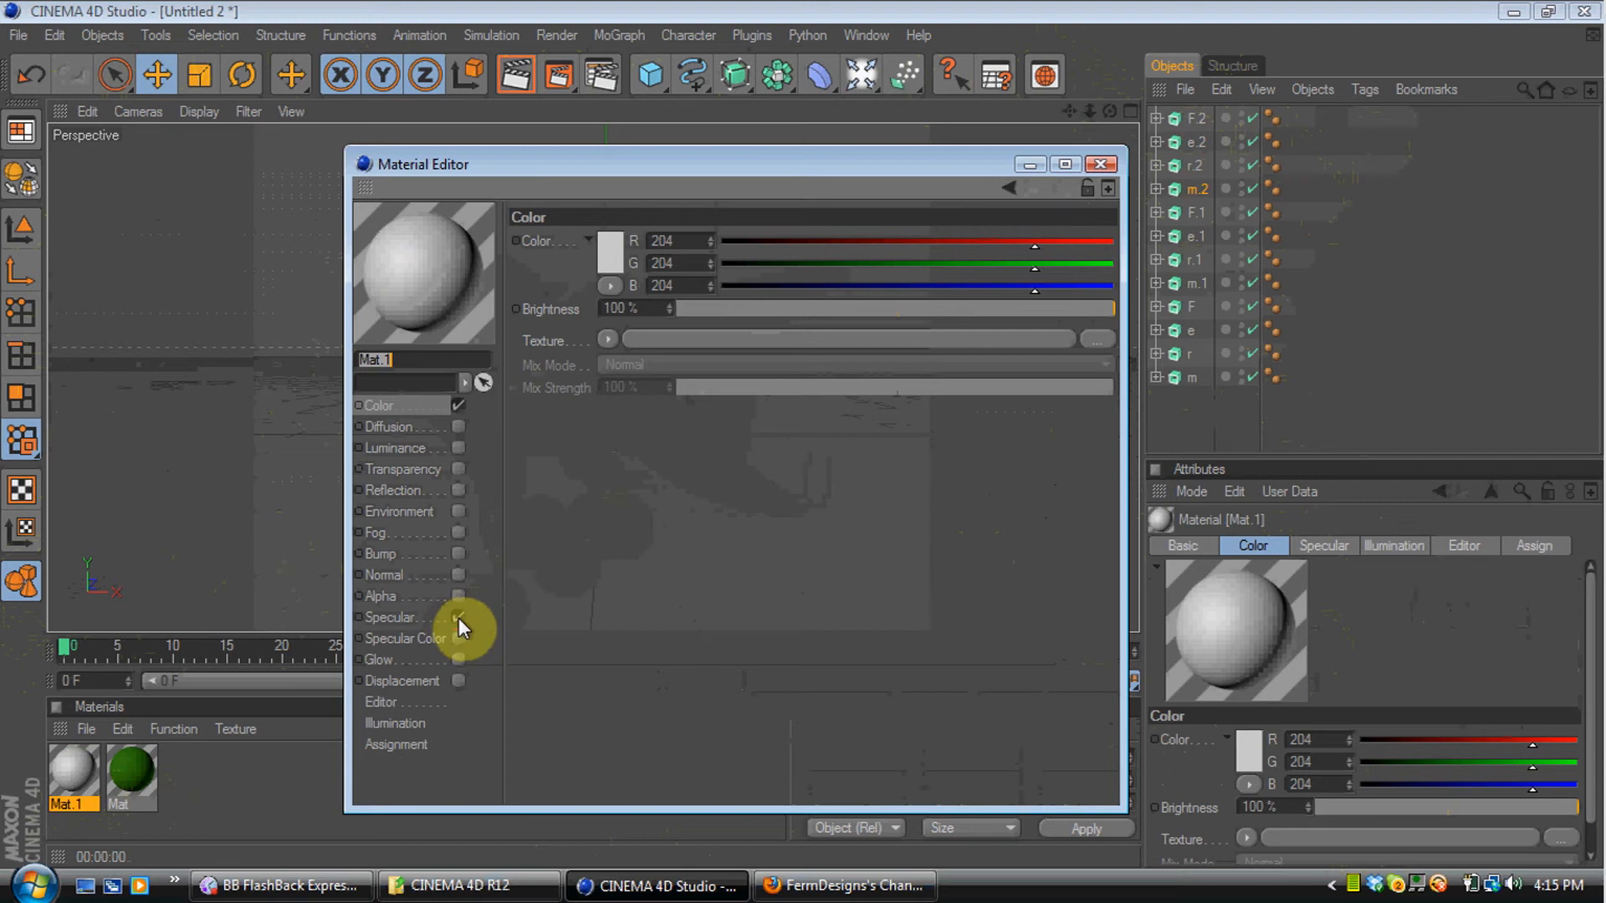
left_click(616, 237)
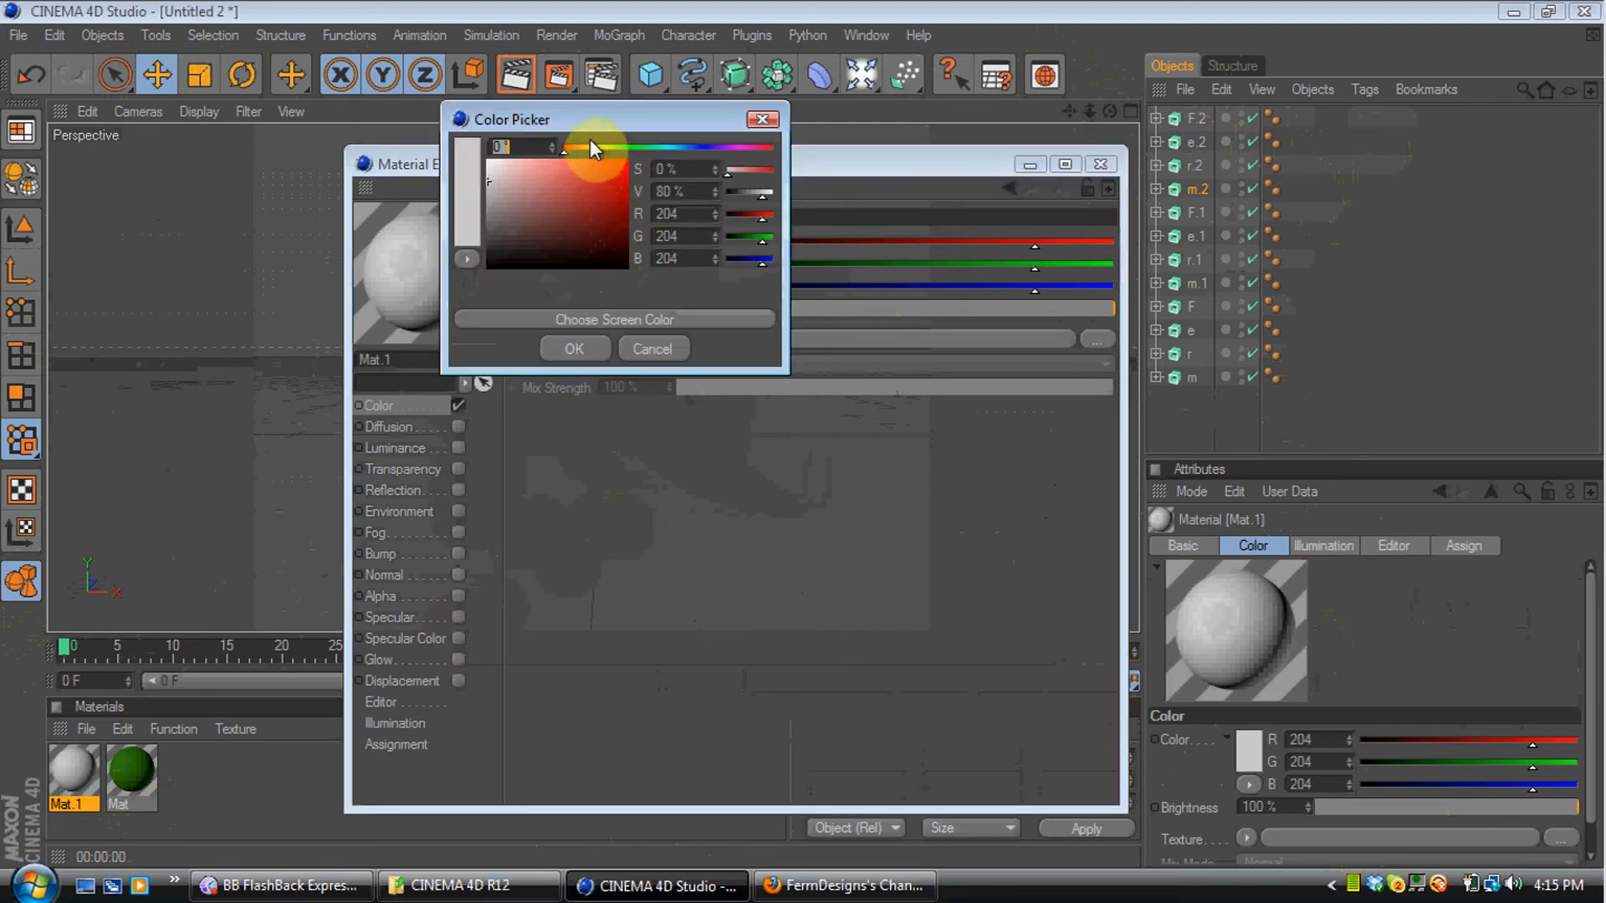
left_click(591, 147)
left_click(617, 165)
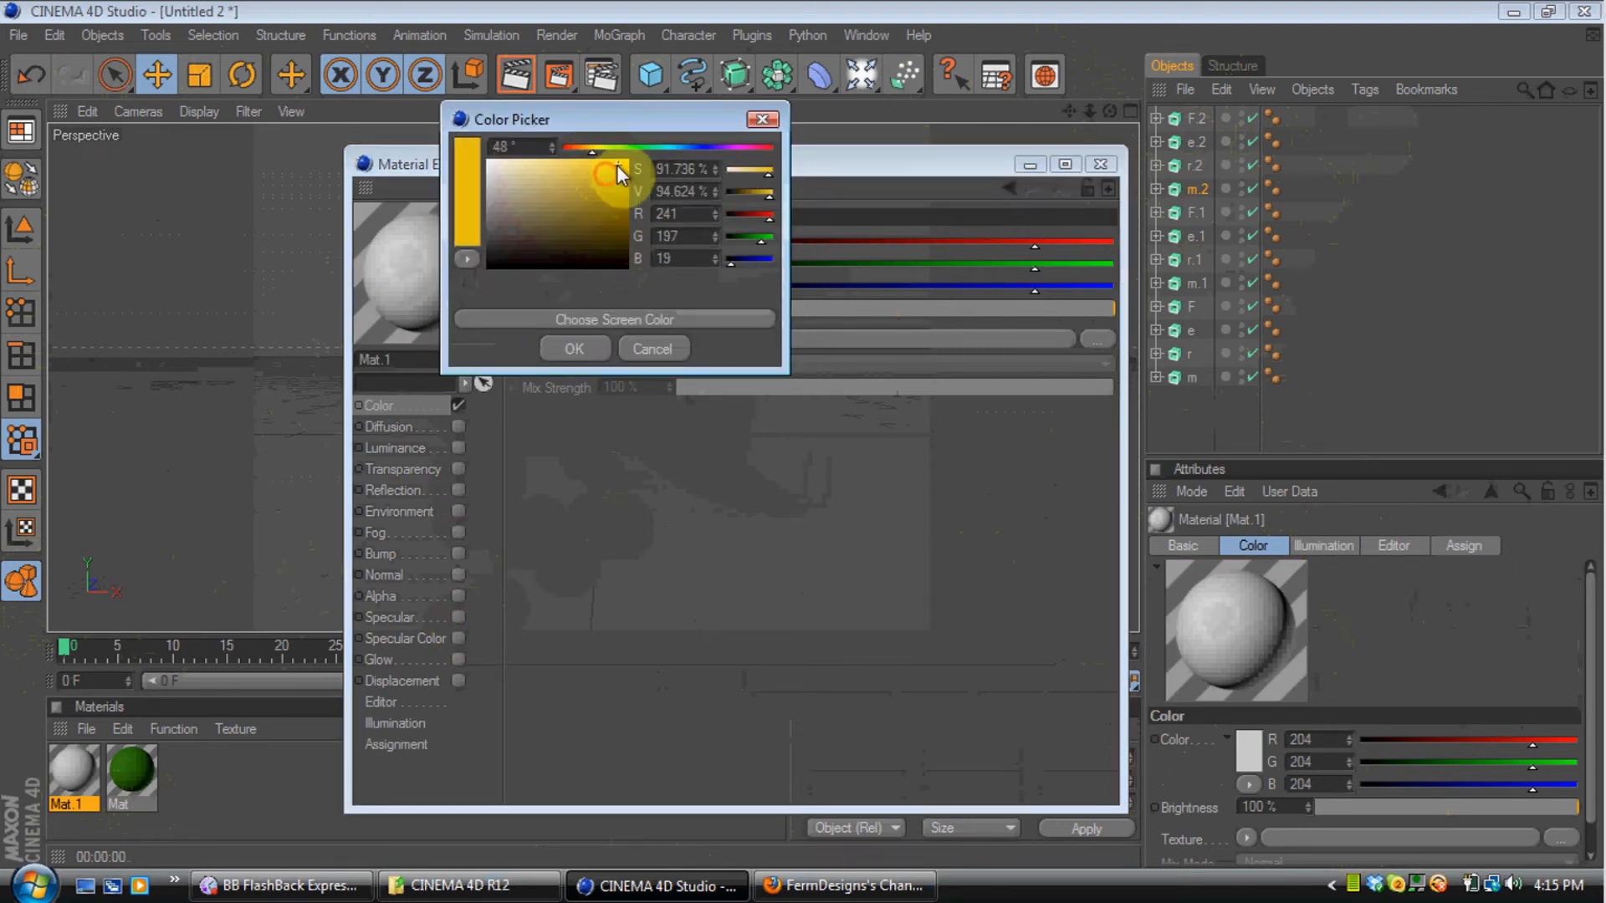
left_click(590, 339)
Enable reflection on the yellow material with 50% brightness and no texture
left_click(458, 490)
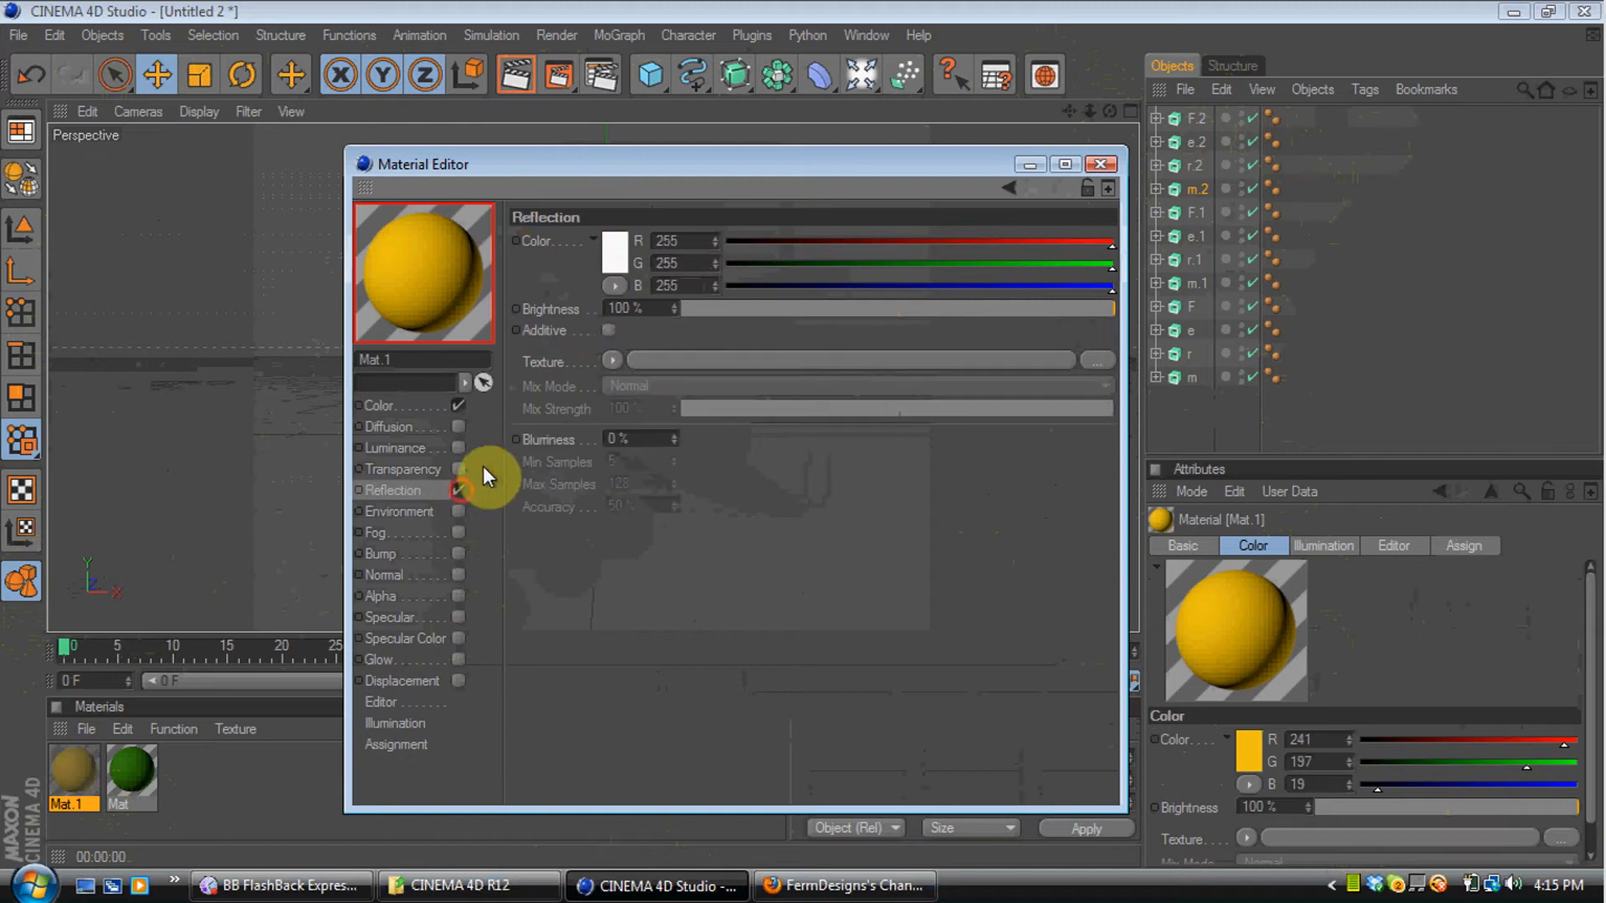
left_click(640, 308)
type("50")
key("Return")
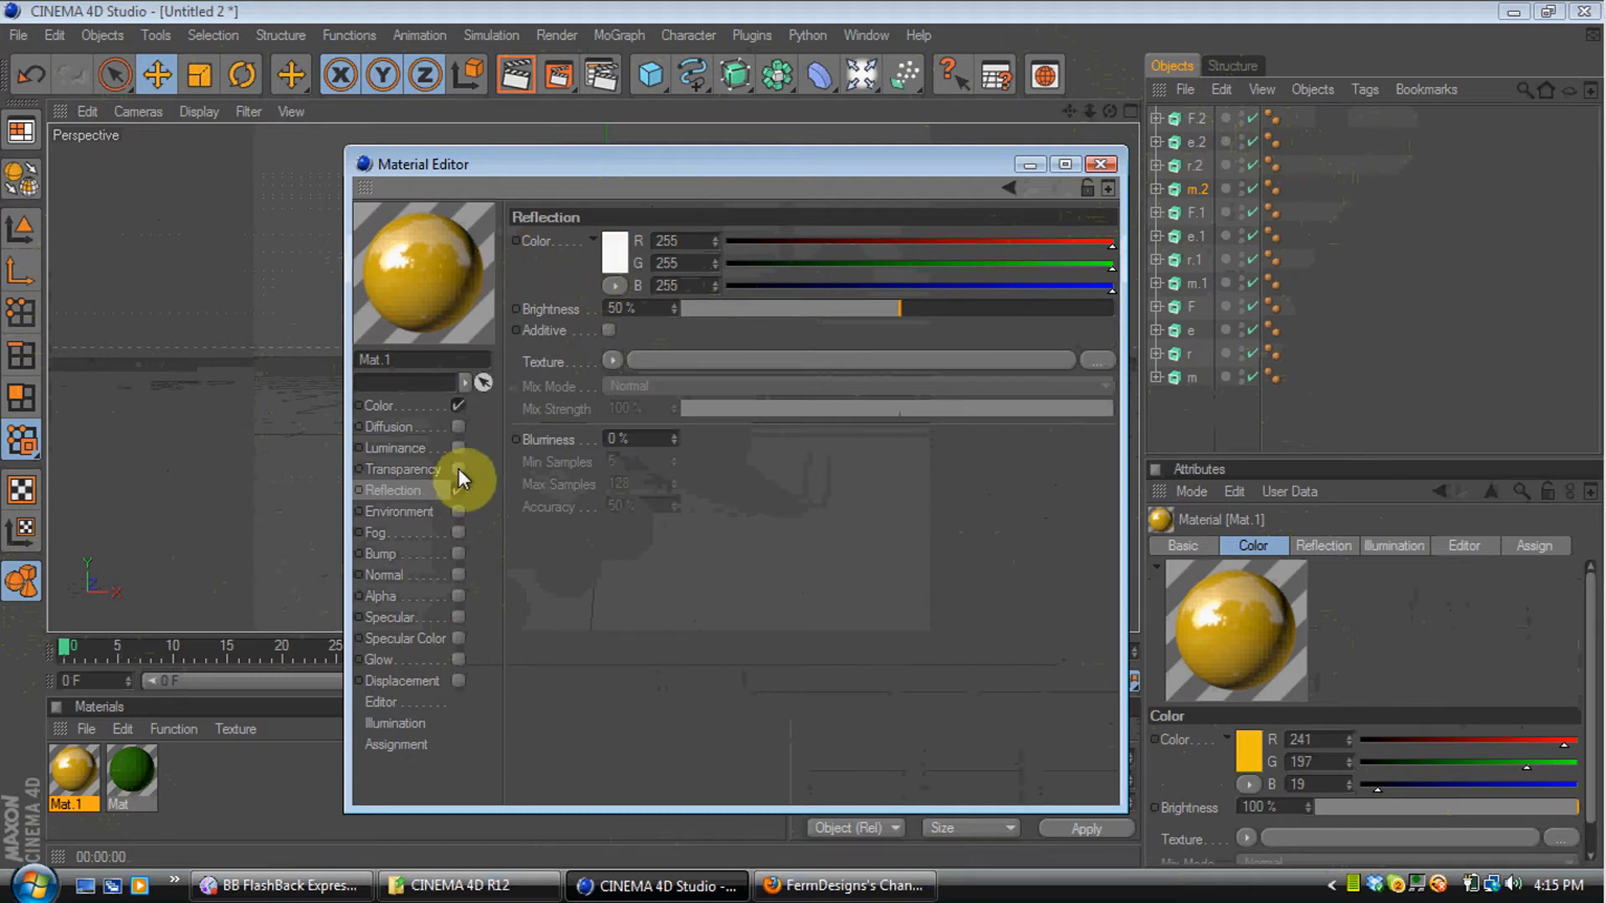
left_click(611, 362)
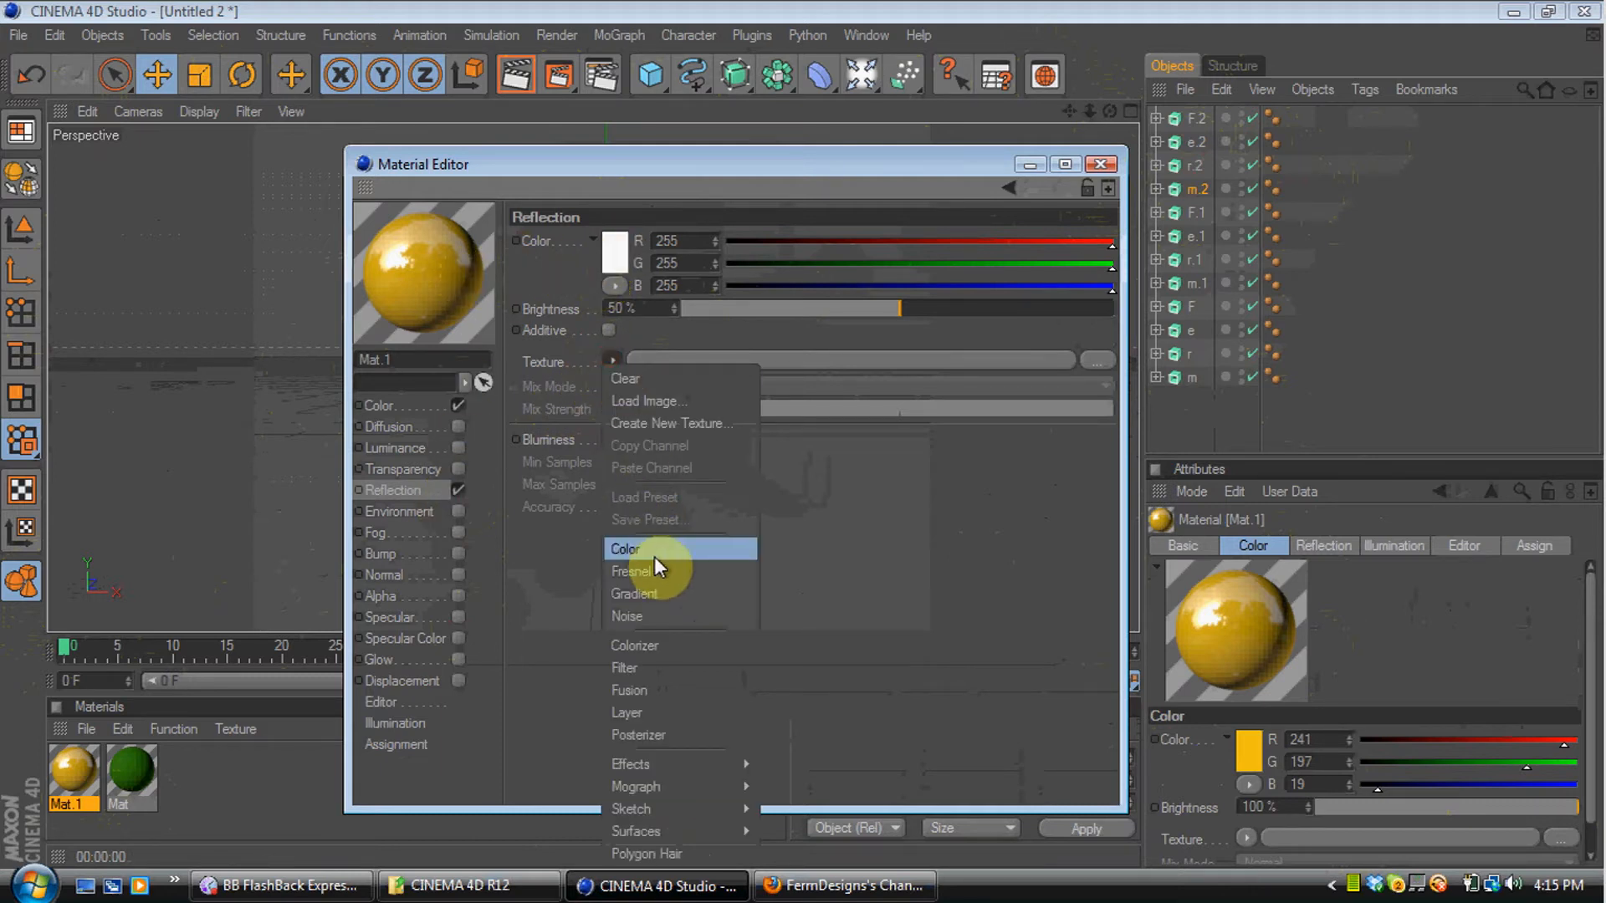
left_click(1101, 170)
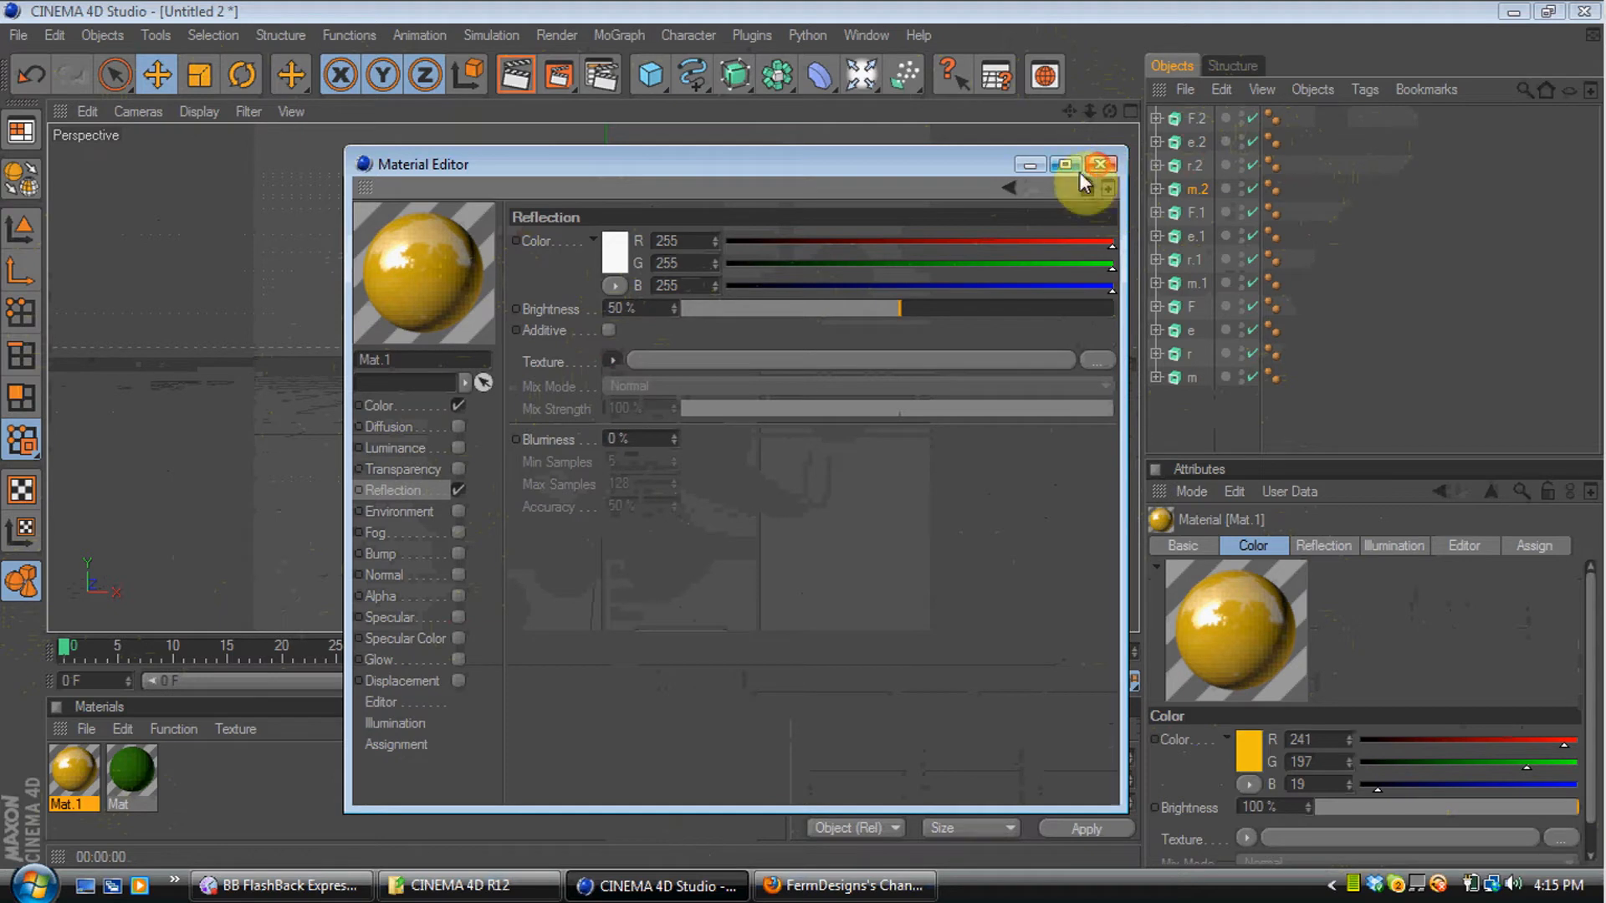
left_click(1101, 164)
Create a third material without specular and set its color to red, RGB 191, 19, 19
double_click(209, 815)
double_click(88, 771)
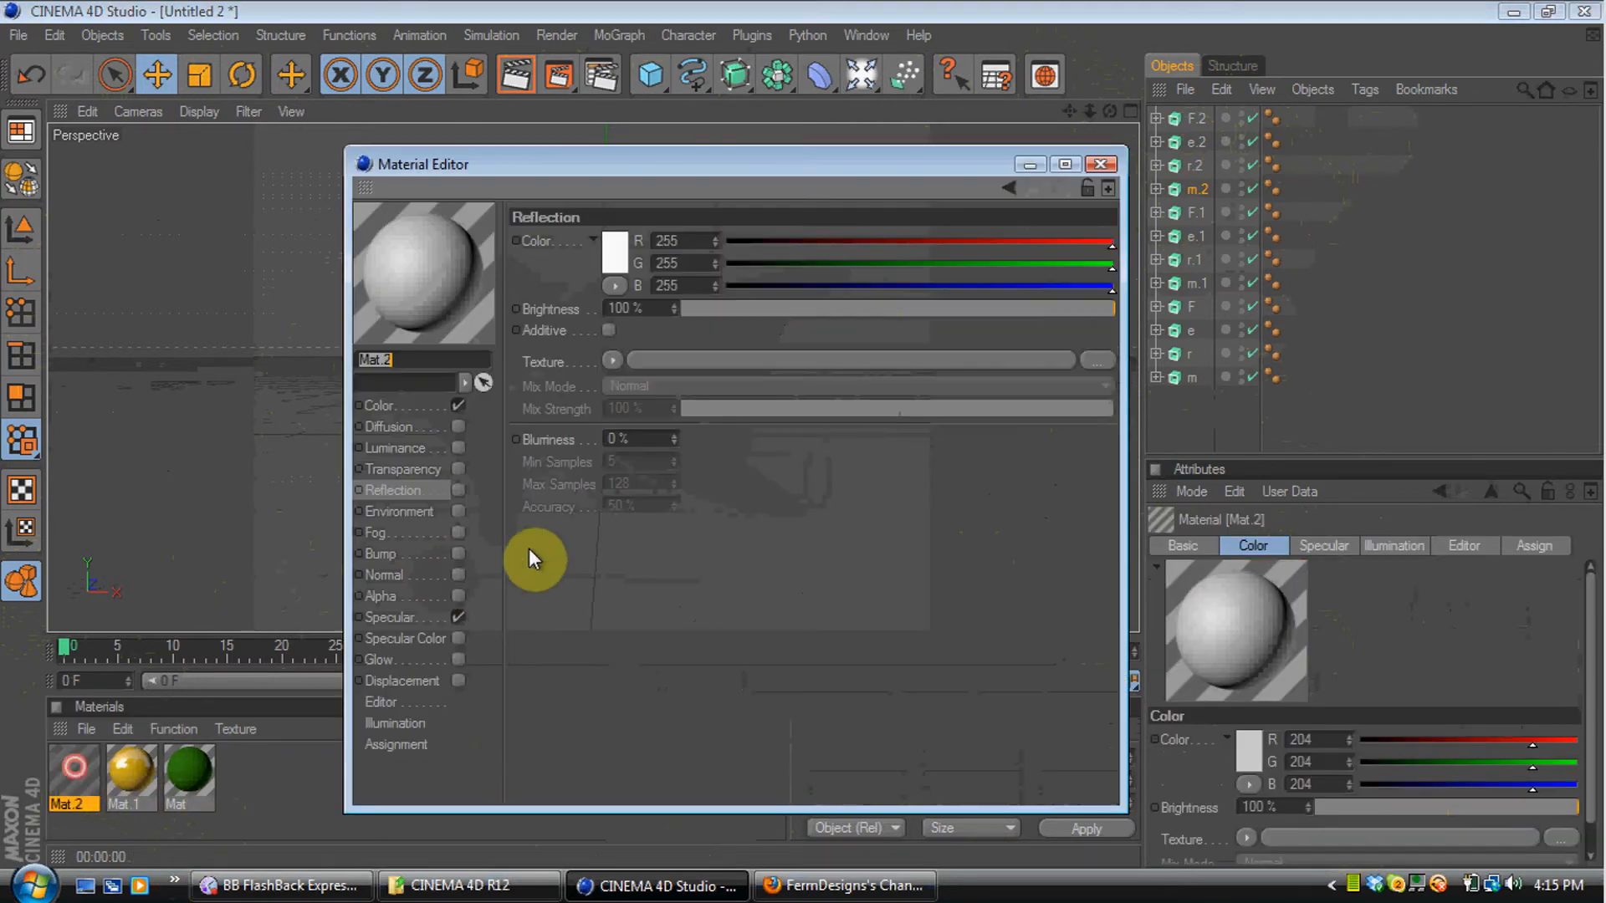
left_click(458, 617)
left_click(443, 406)
left_click(608, 254)
left_click(600, 204)
left_click(577, 361)
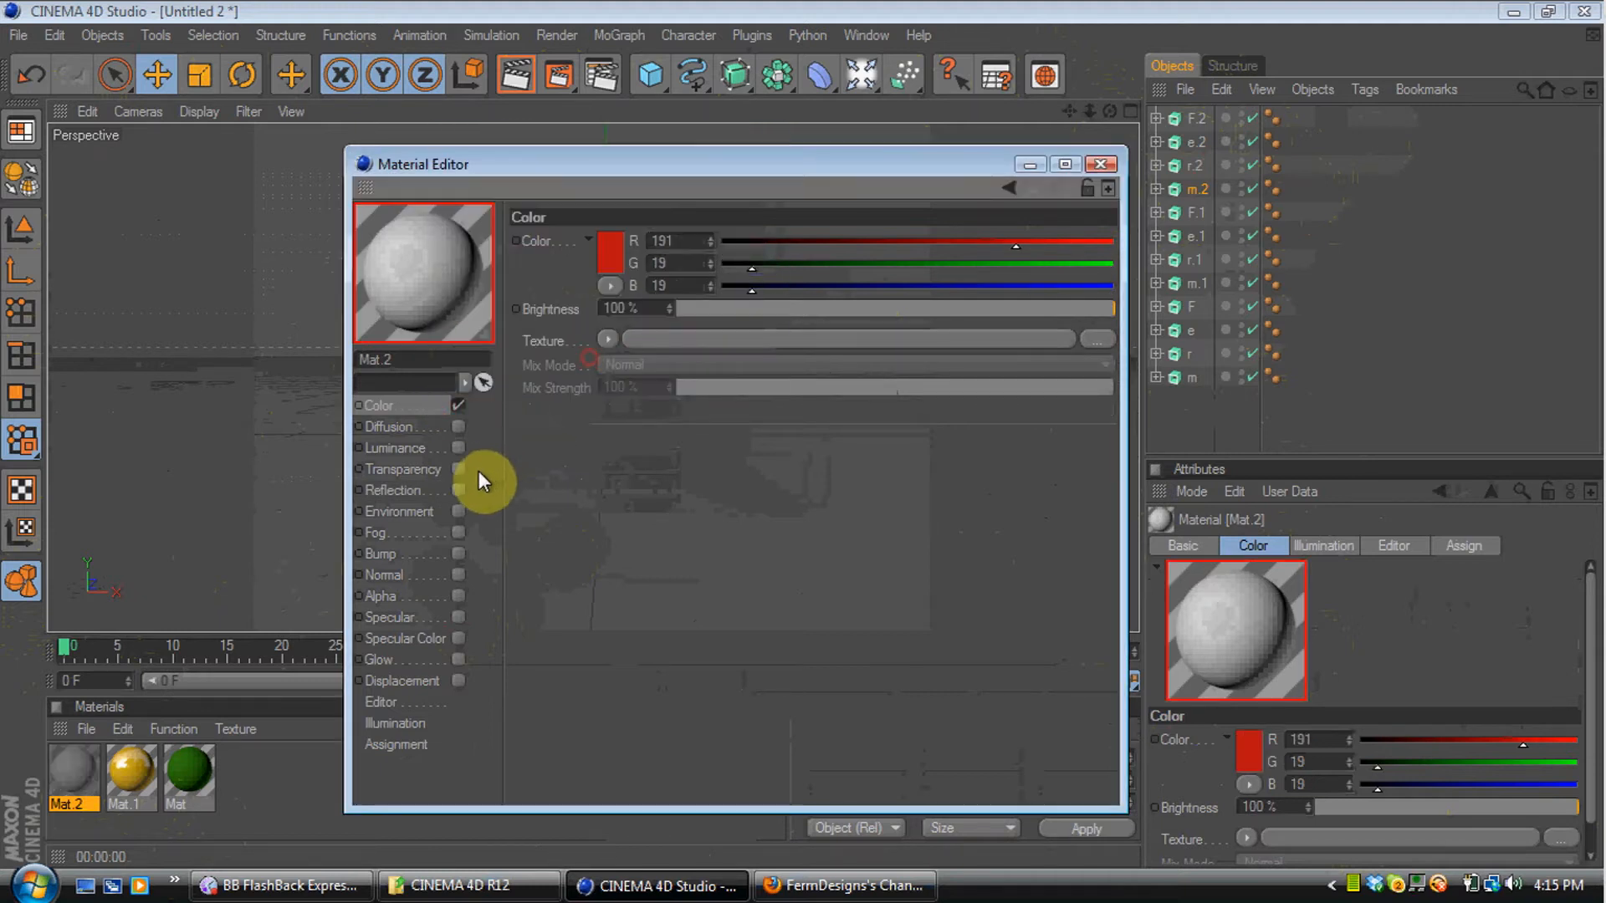
Enable reflection on the red material with 50% brightness
left_click(457, 490)
left_click(640, 308)
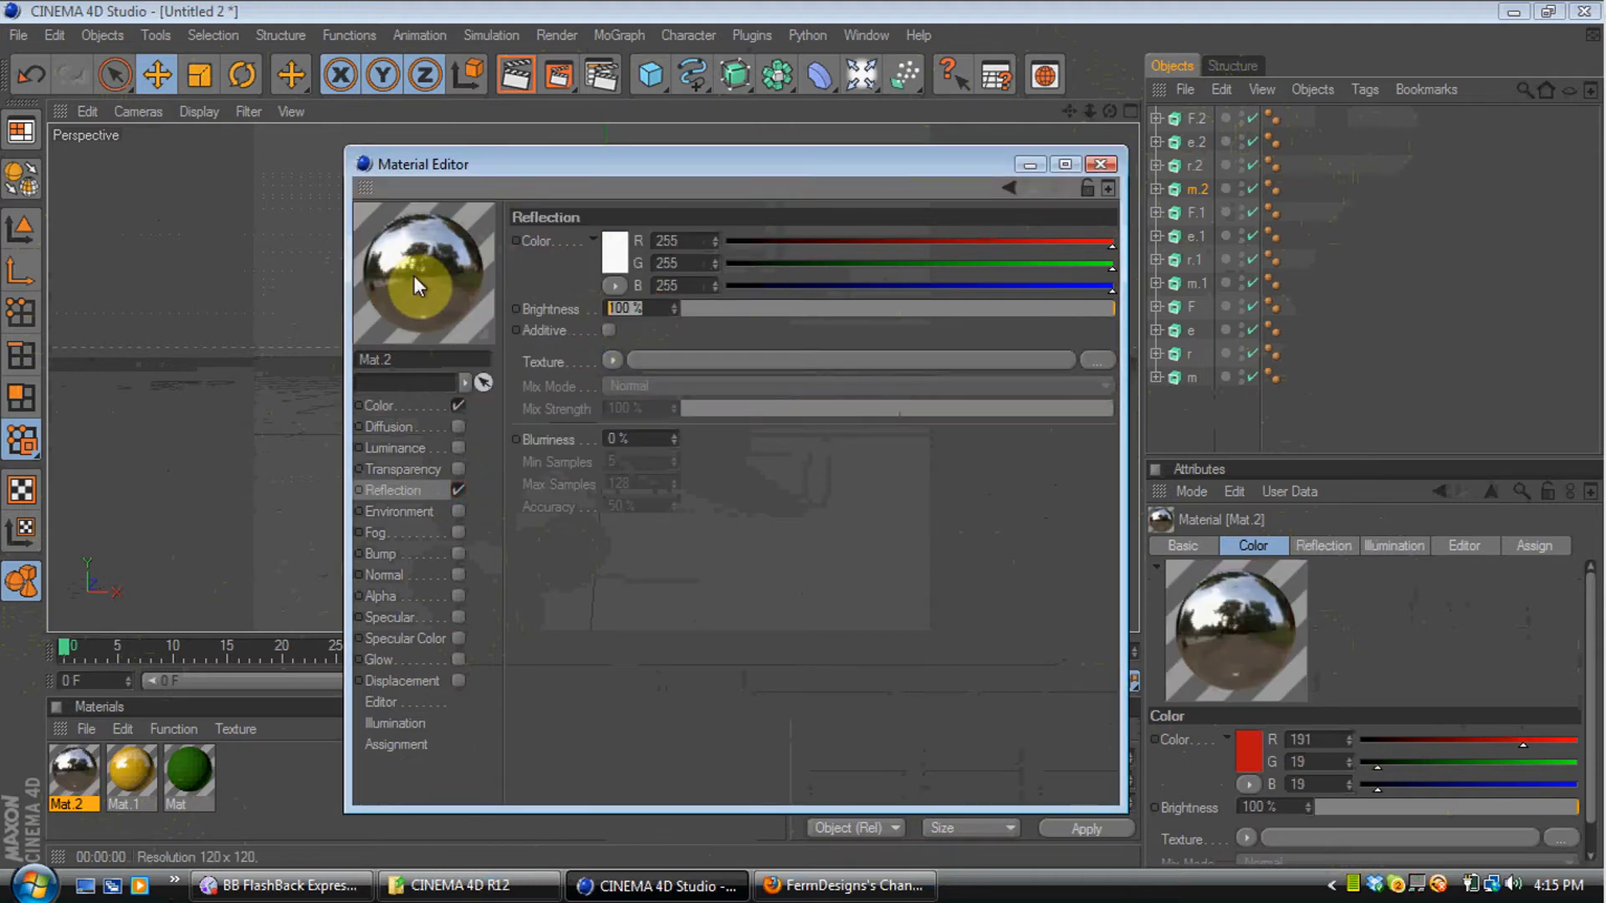
type("50")
key("Return")
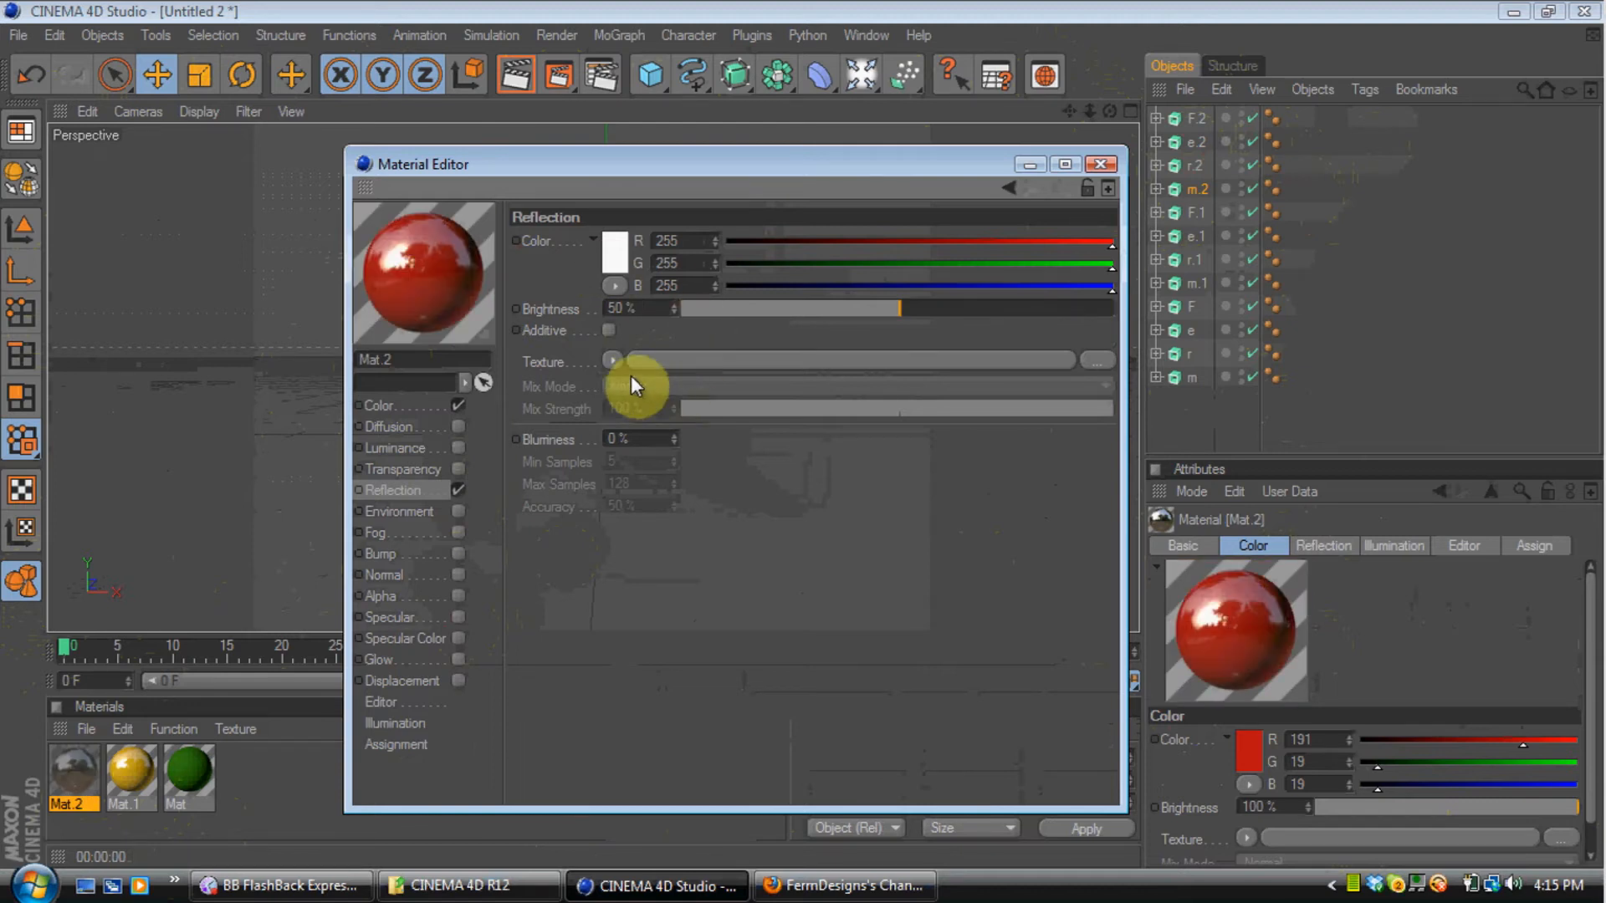
left_click(1100, 164)
Apply the green material to the four original letters and the yellow material to their first filleted copies
left_click_drag(186, 771, 1190, 302)
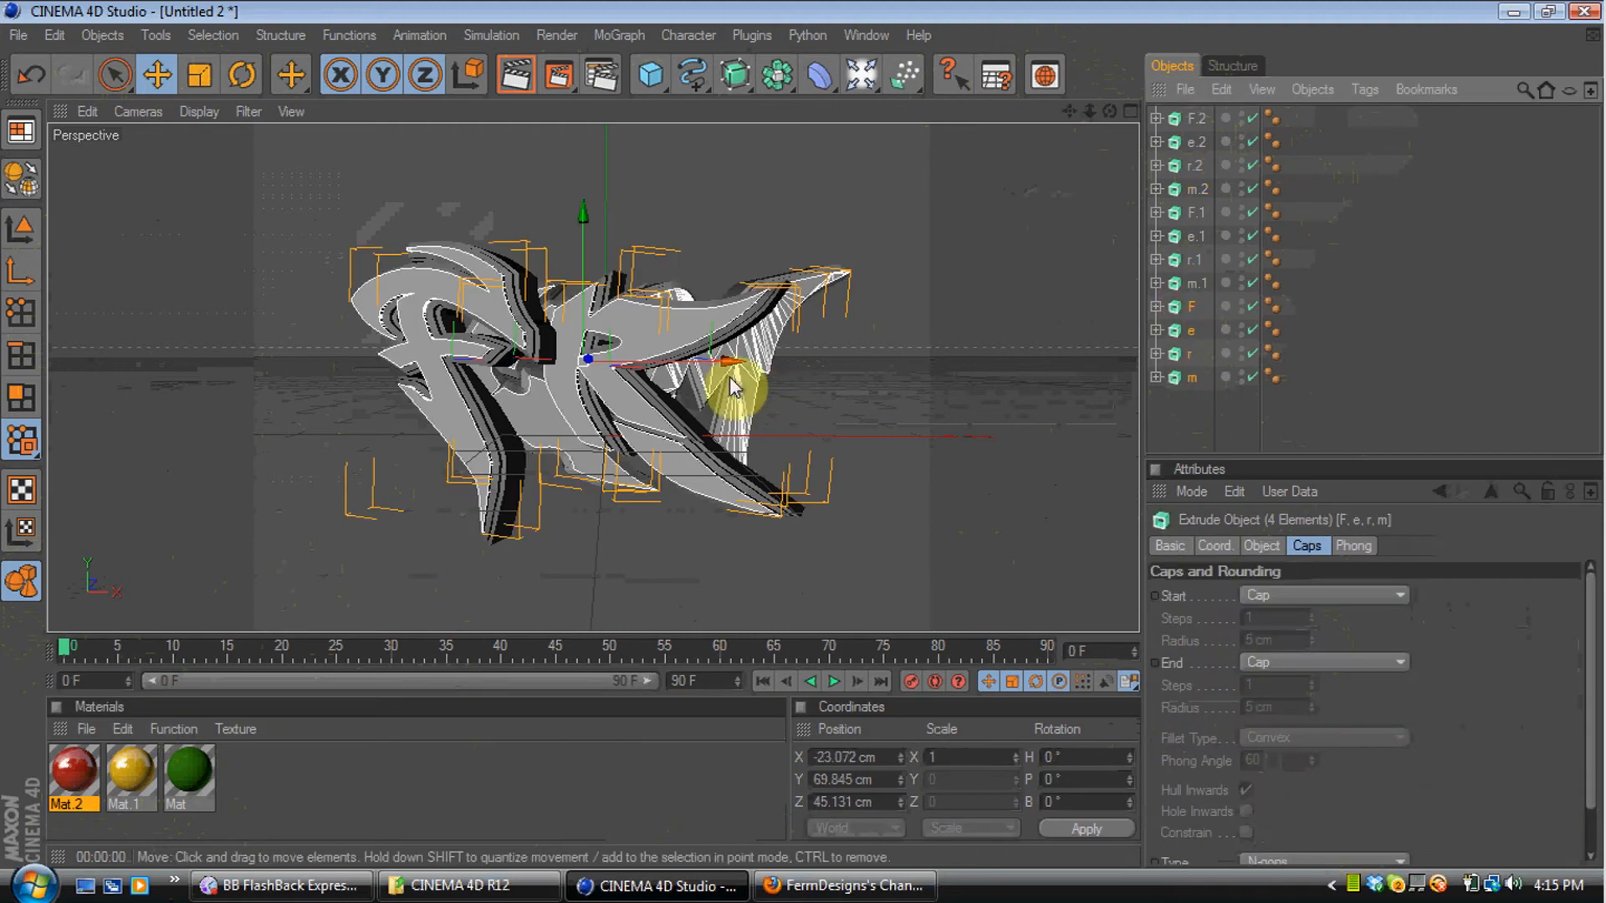
left_click_drag(186, 771, 423, 356)
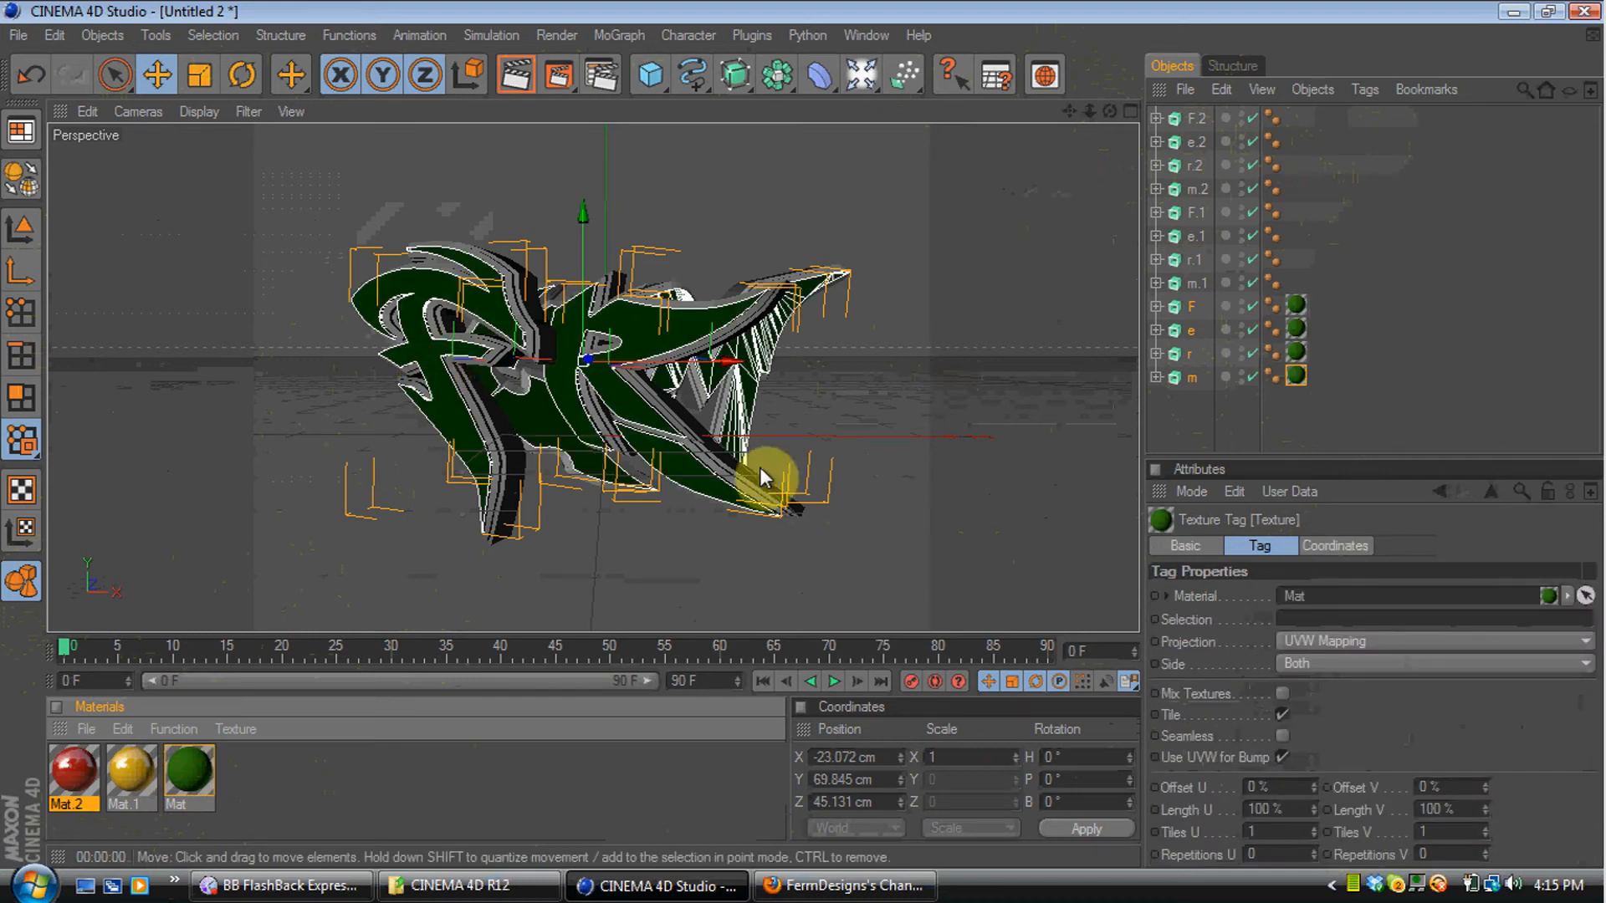
left_click_drag(1303, 281, 1171, 209)
left_click_drag(131, 769, 494, 537)
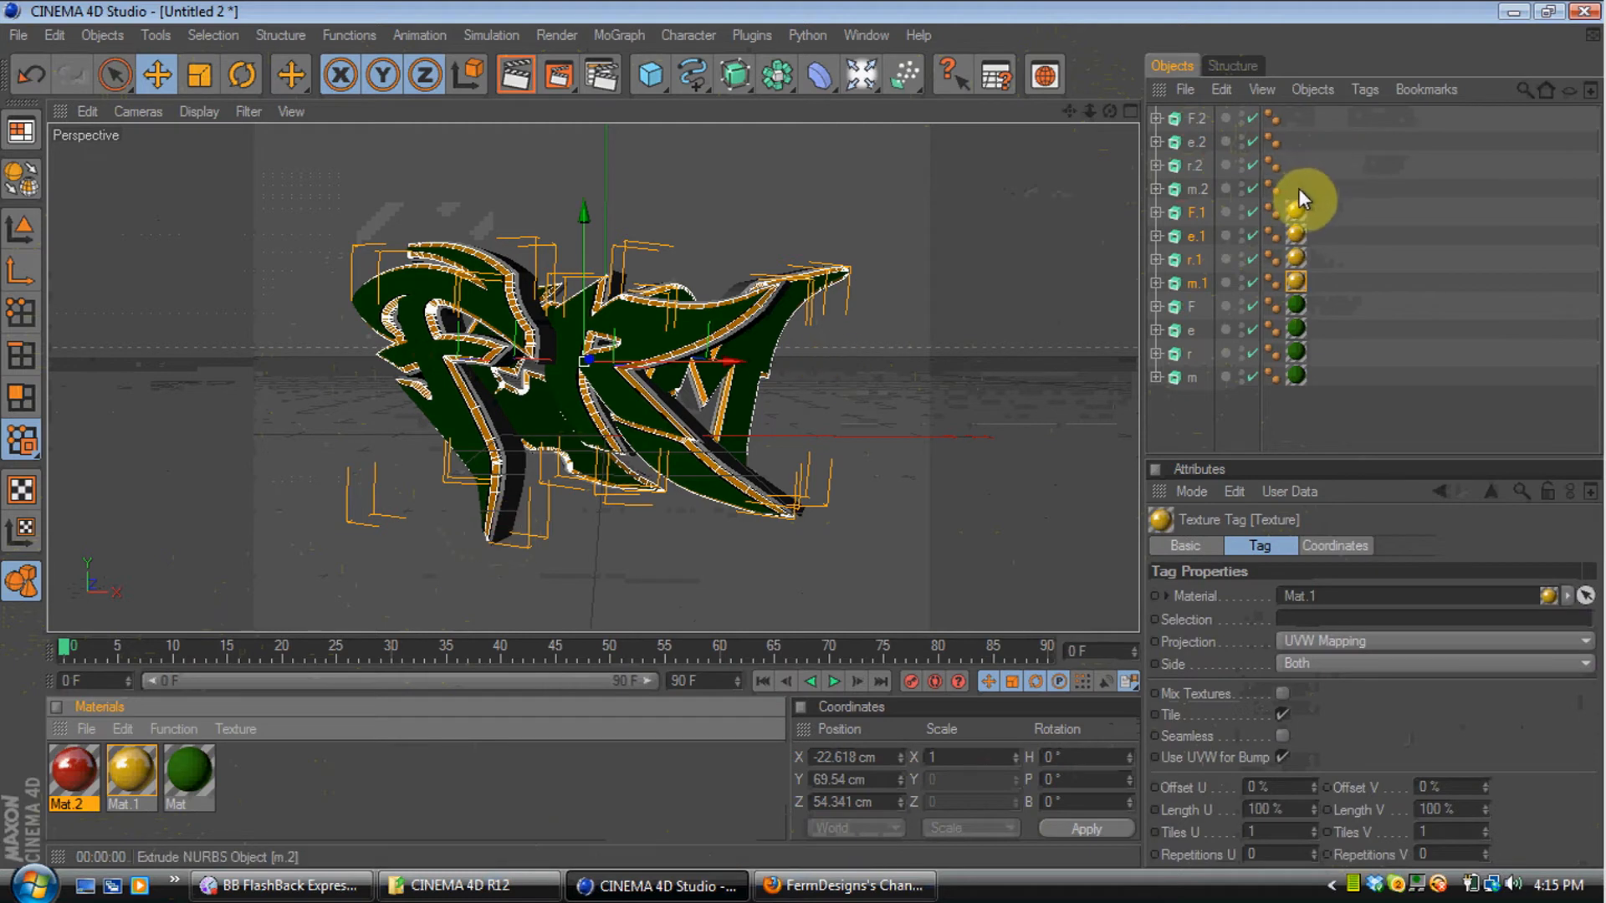
Apply the red material to the second set of filleted copies, F.2, e.2, r.2 and m.2, then deselect everything
left_click_drag(1298, 200, 1101, 39)
left_click_drag(73, 776, 501, 540)
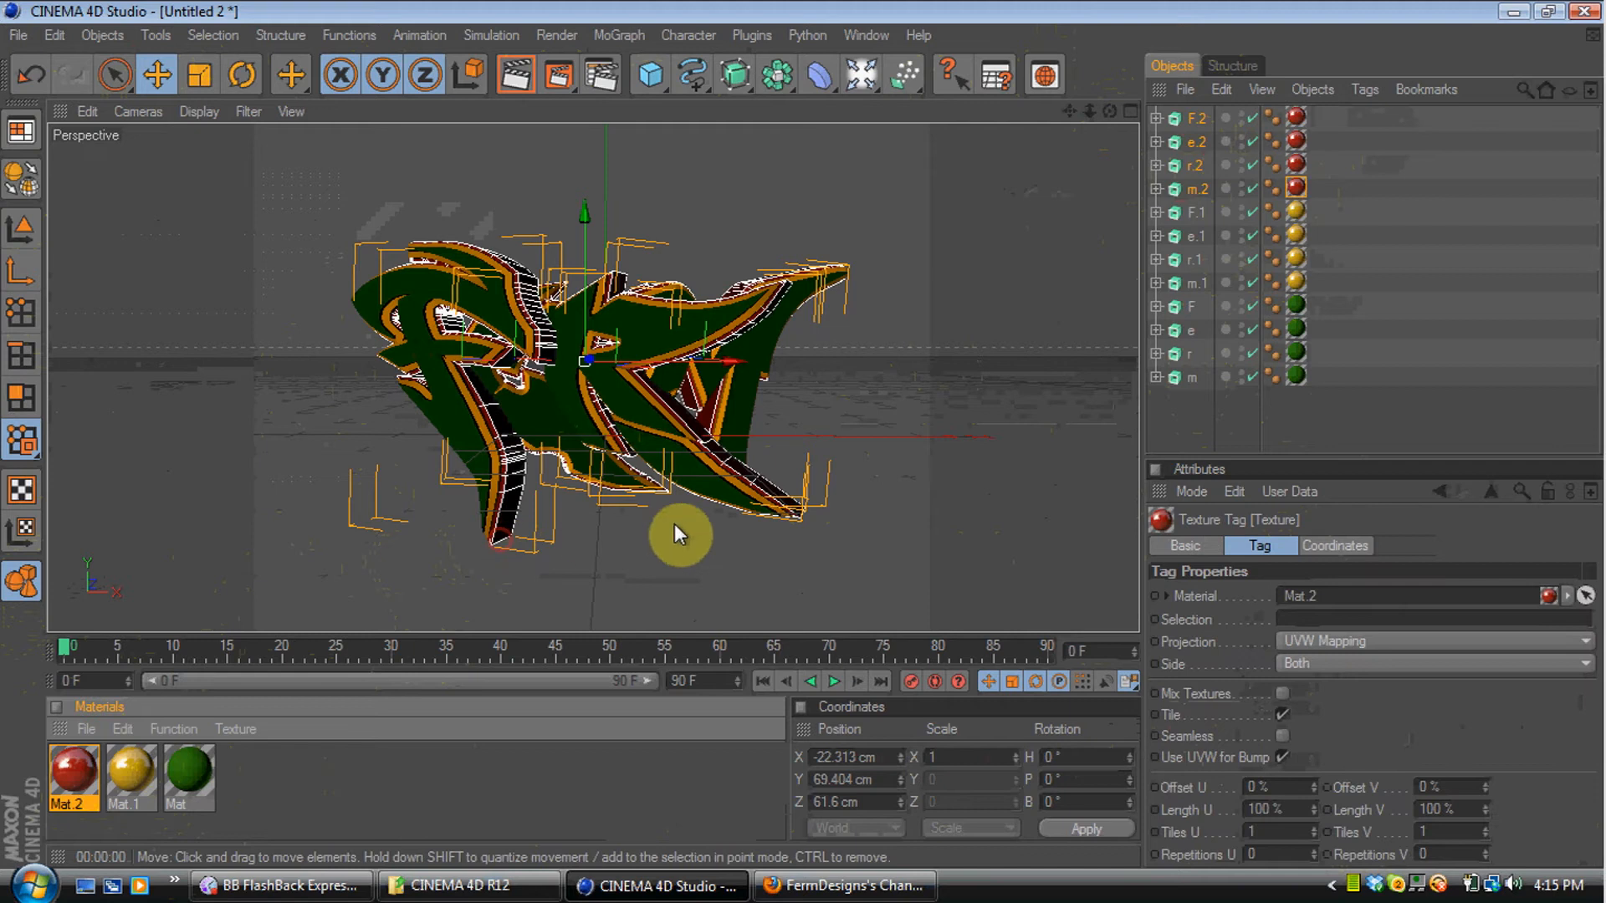
left_click(1179, 410)
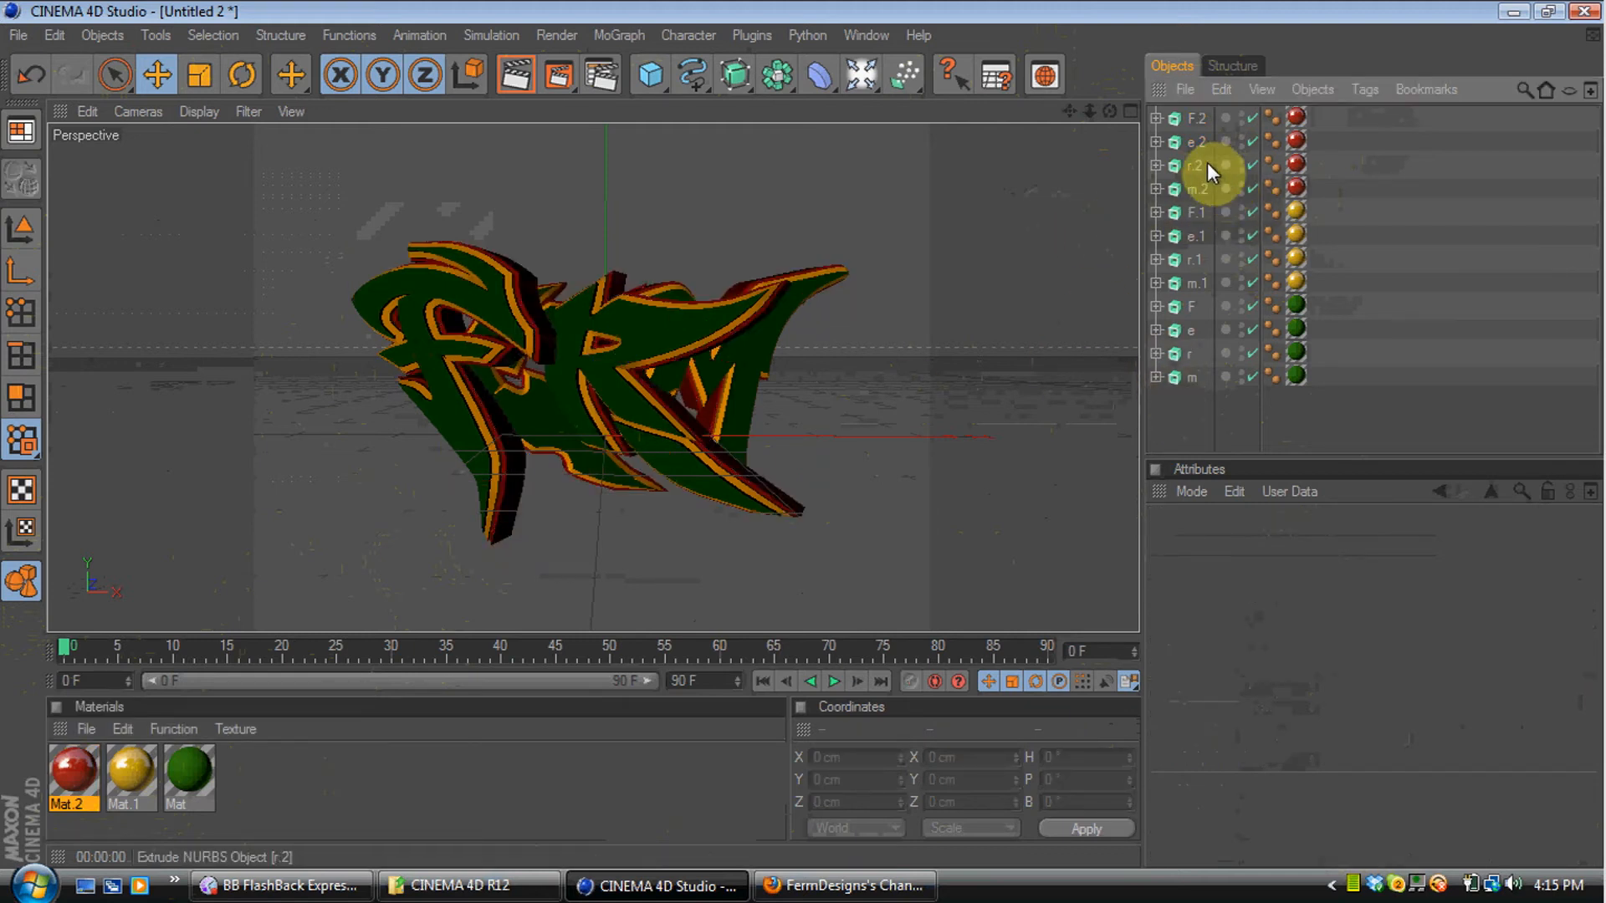
Gather the letter e and its two filleted copies at the end of the object list and delete them
left_click_drag(1196, 140, 1196, 409)
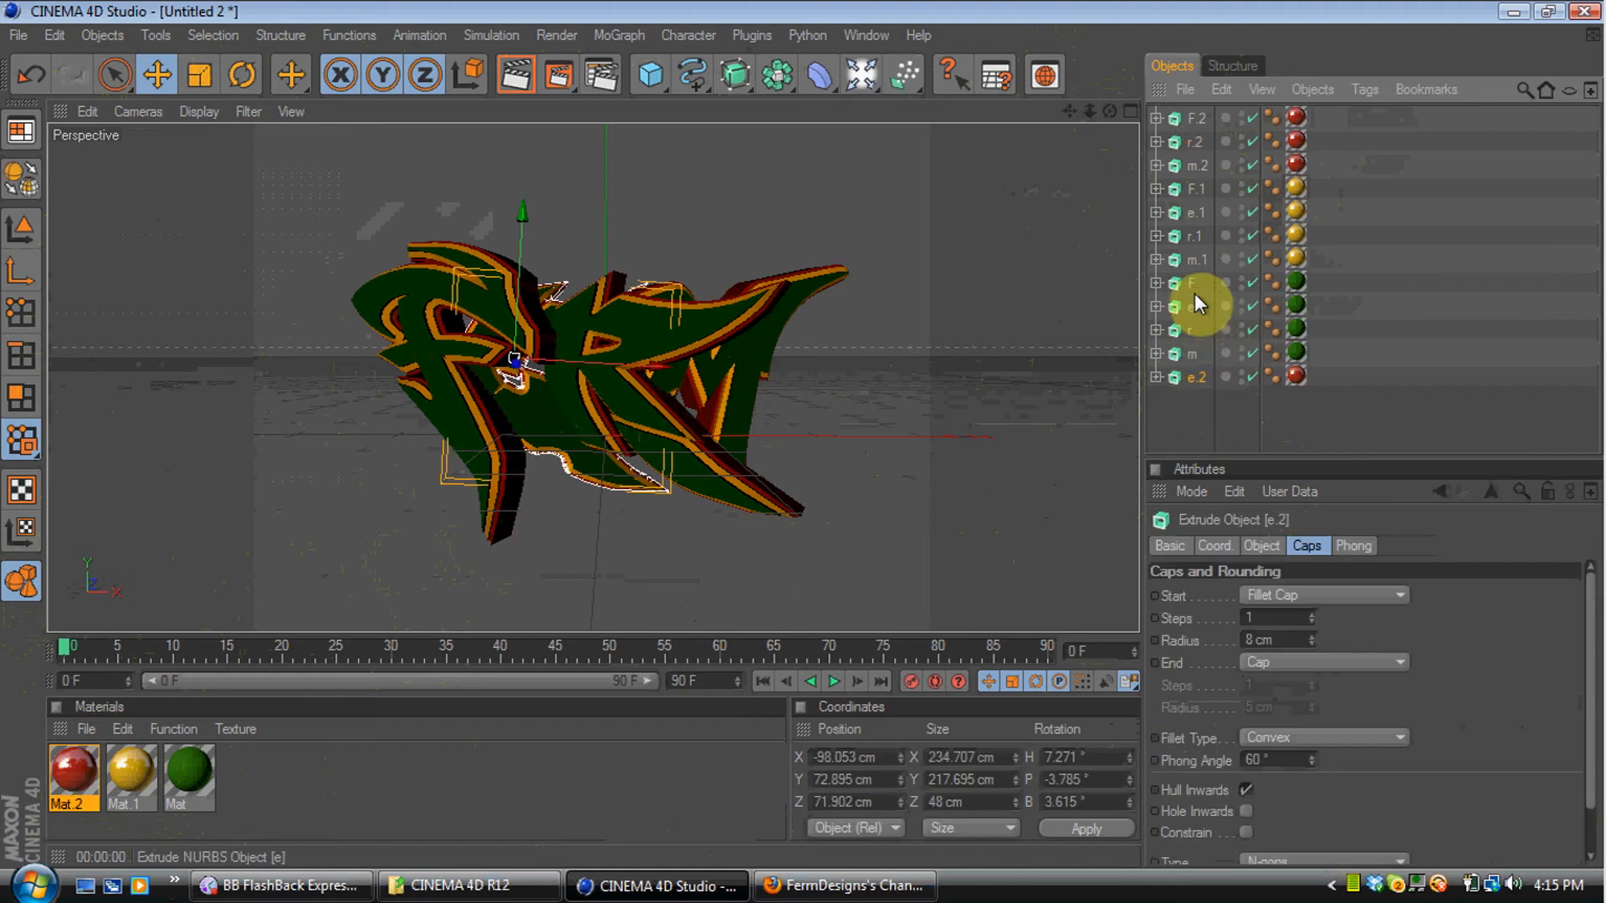
left_click_drag(1191, 309, 1196, 386)
left_click_drag(1198, 219, 1173, 399)
left_click(1192, 330, "shift")
key("Delete")
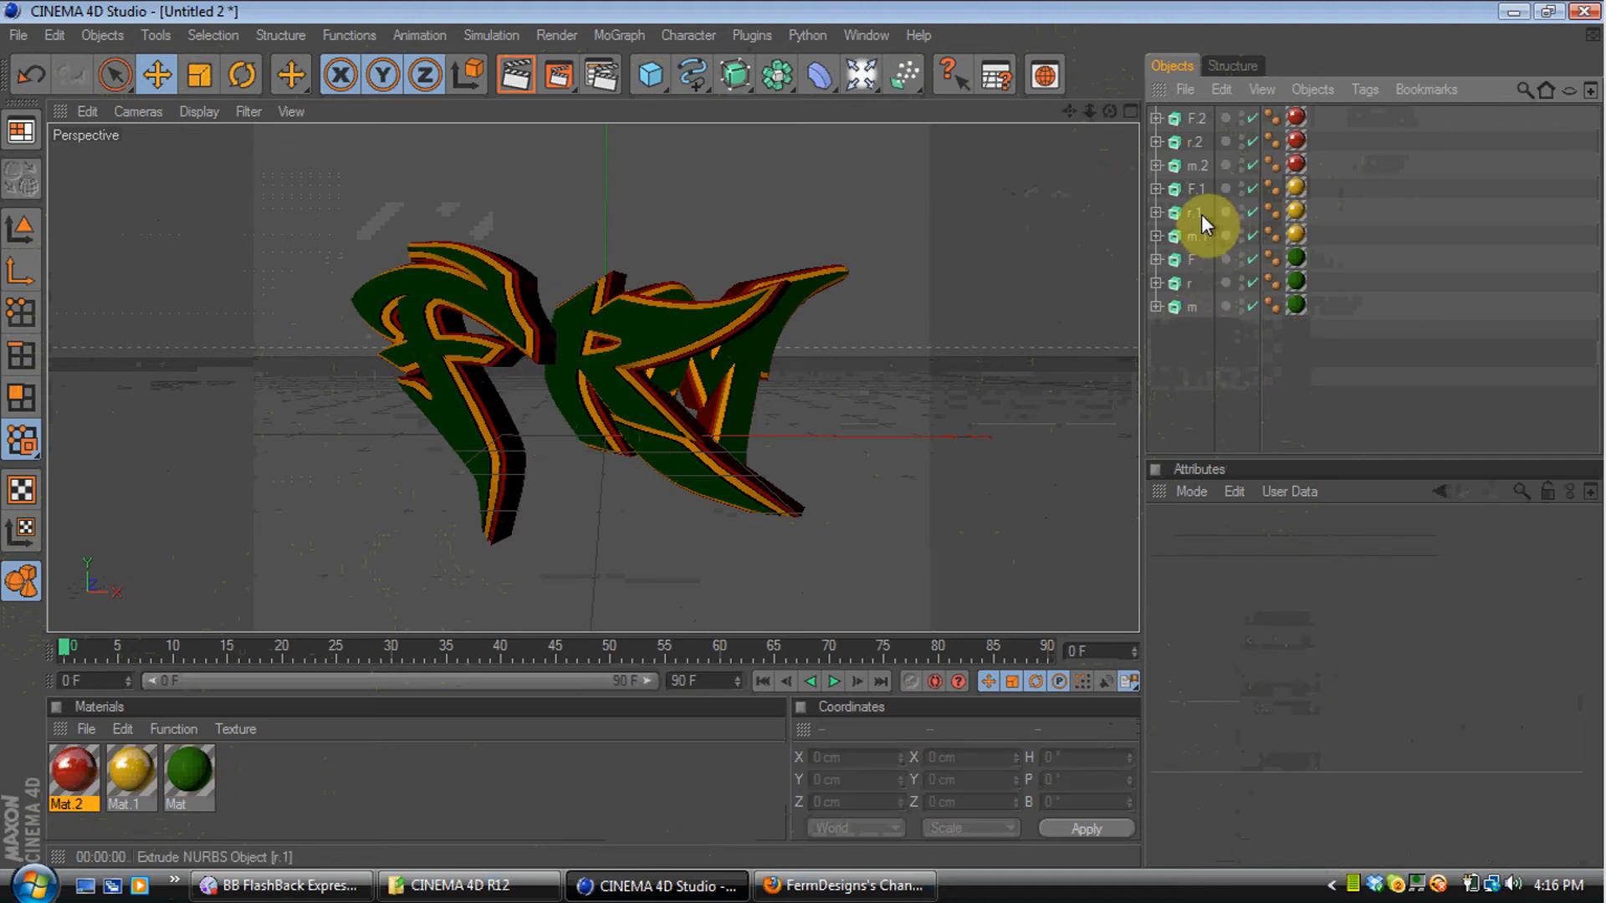
Gather the letter r and its two filleted copies, r.1 and r.2, at the end of the object list
left_click(1193, 281)
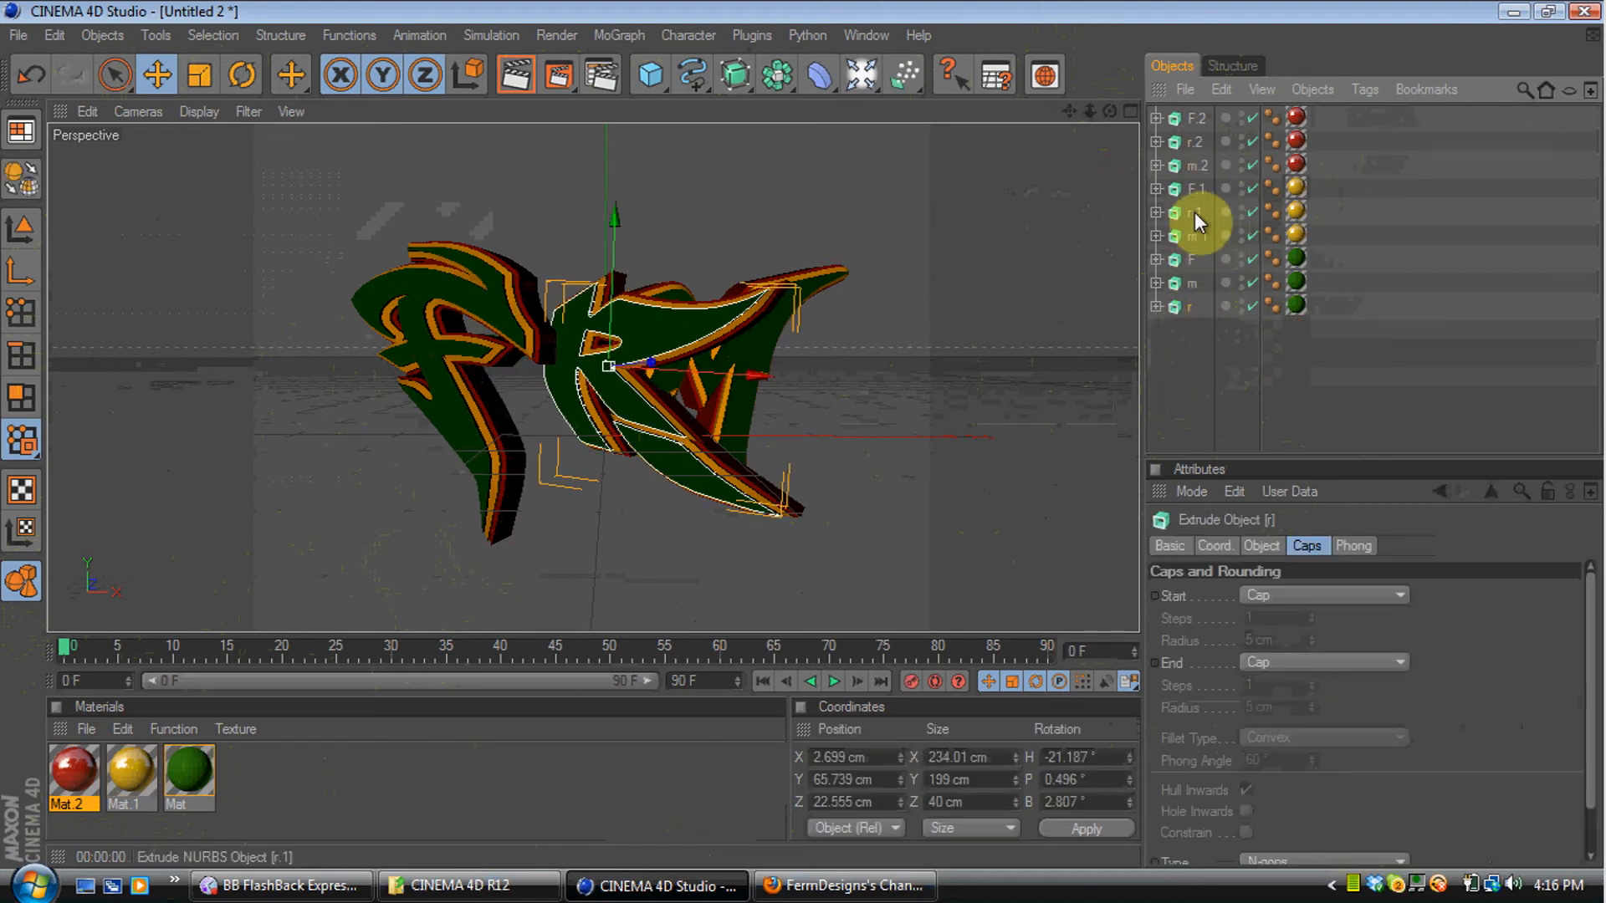
left_click_drag(1194, 219, 1181, 381)
left_click_drag(1196, 142, 1177, 364)
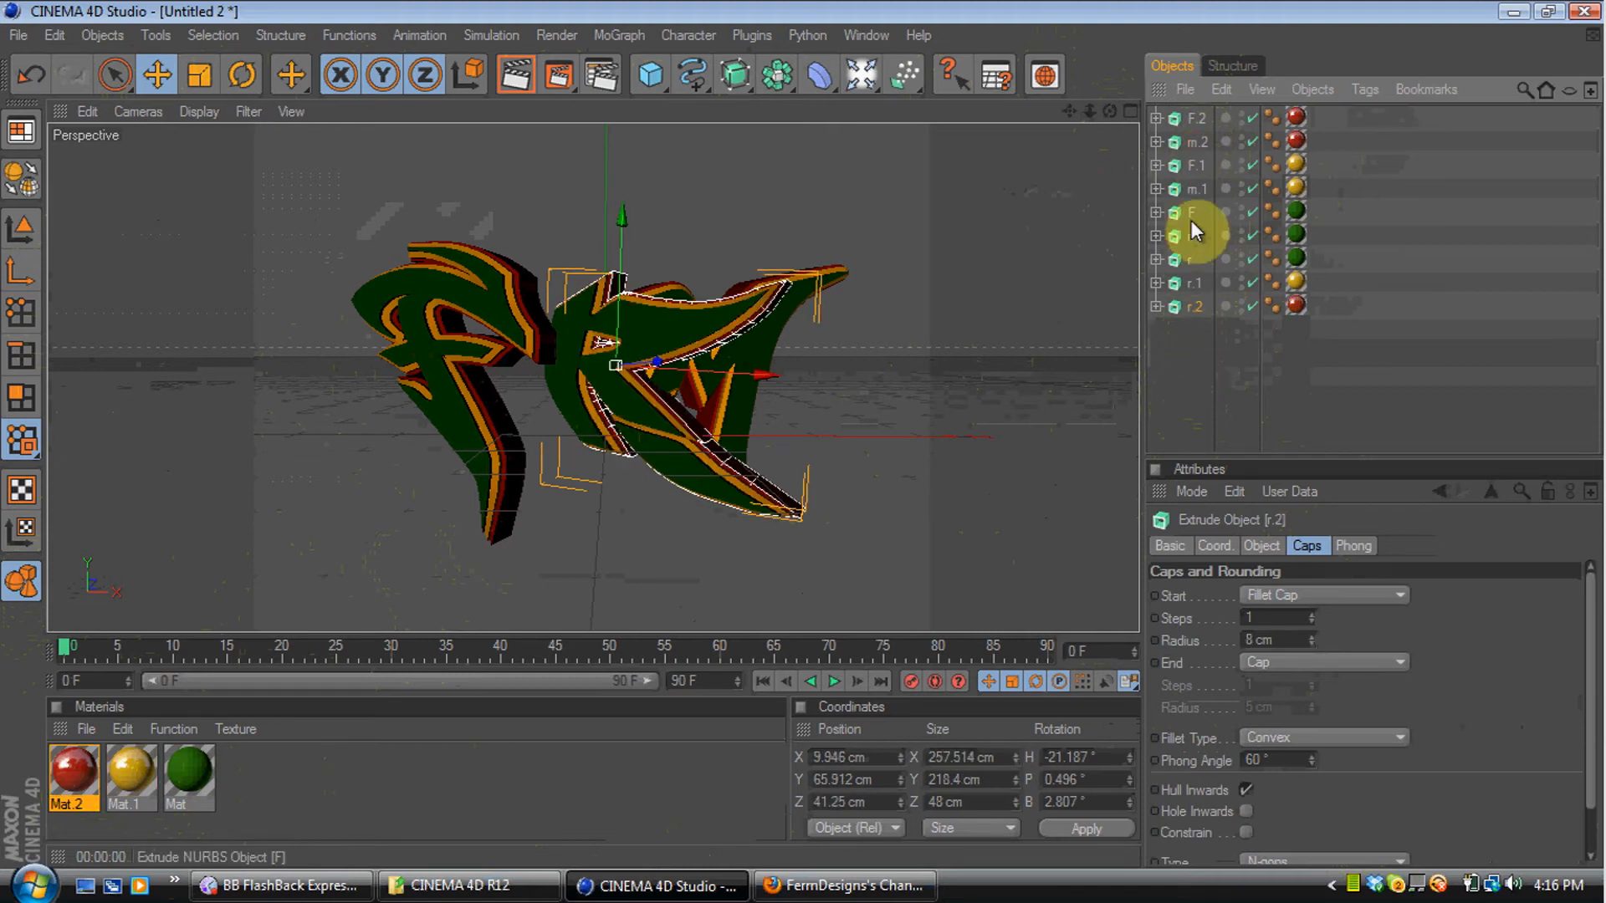
Move the letter r together with both of its copies closer to the F and deselect everything
left_click_drag(817, 405, 790, 406)
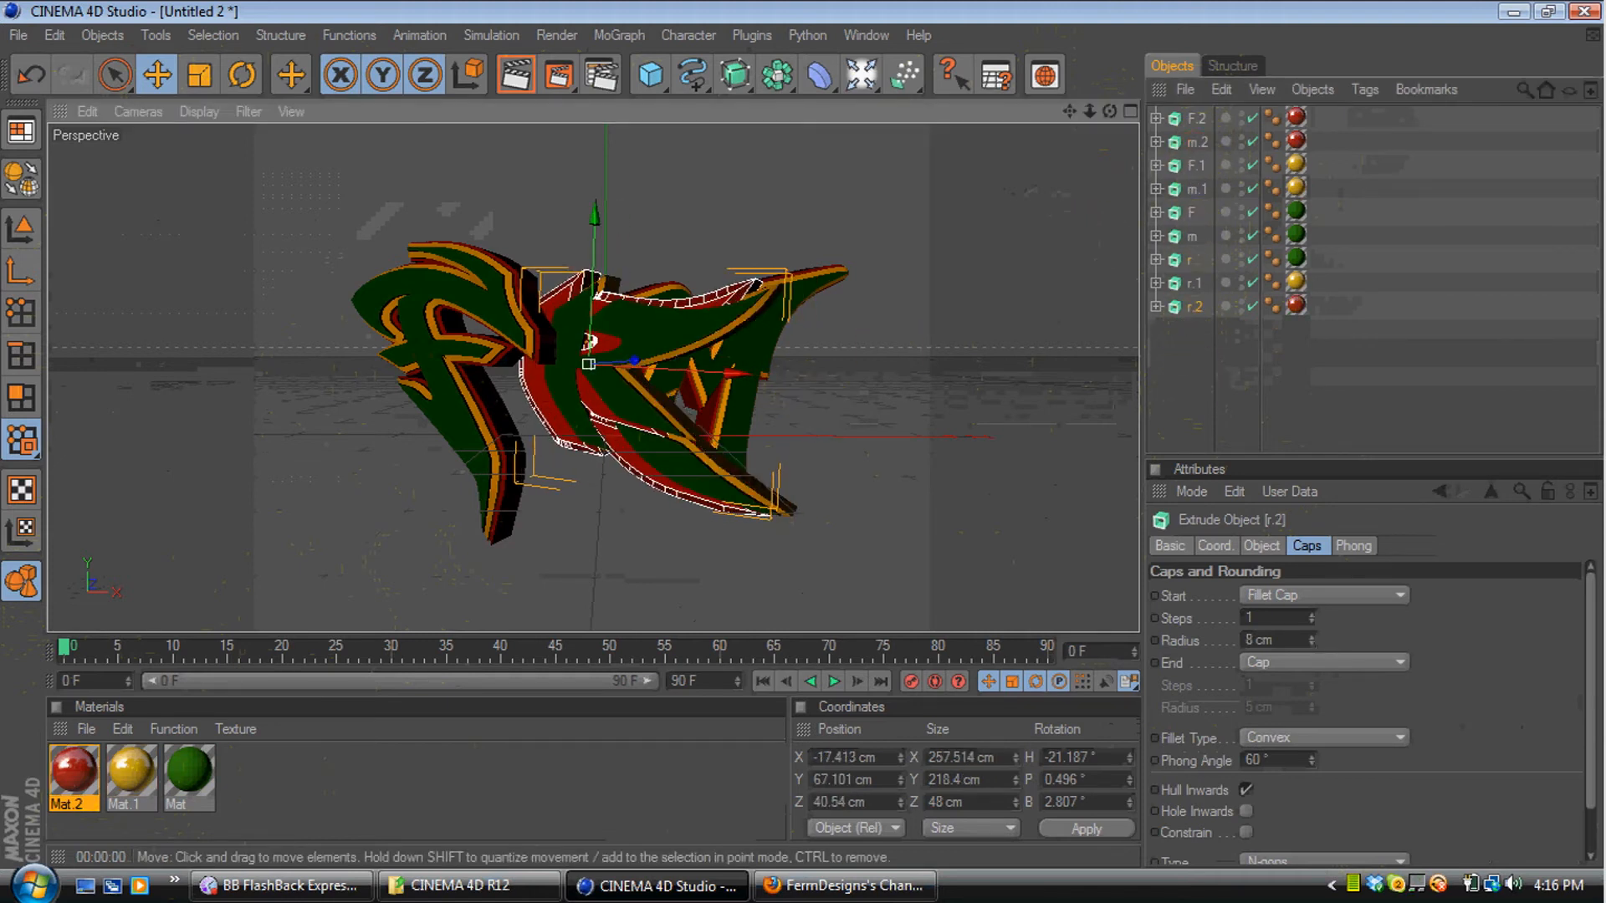
key("ctrl+z")
left_click_drag(1190, 337, 1195, 261)
left_click_drag(817, 334, 773, 335)
key("ctrl+shift+a")
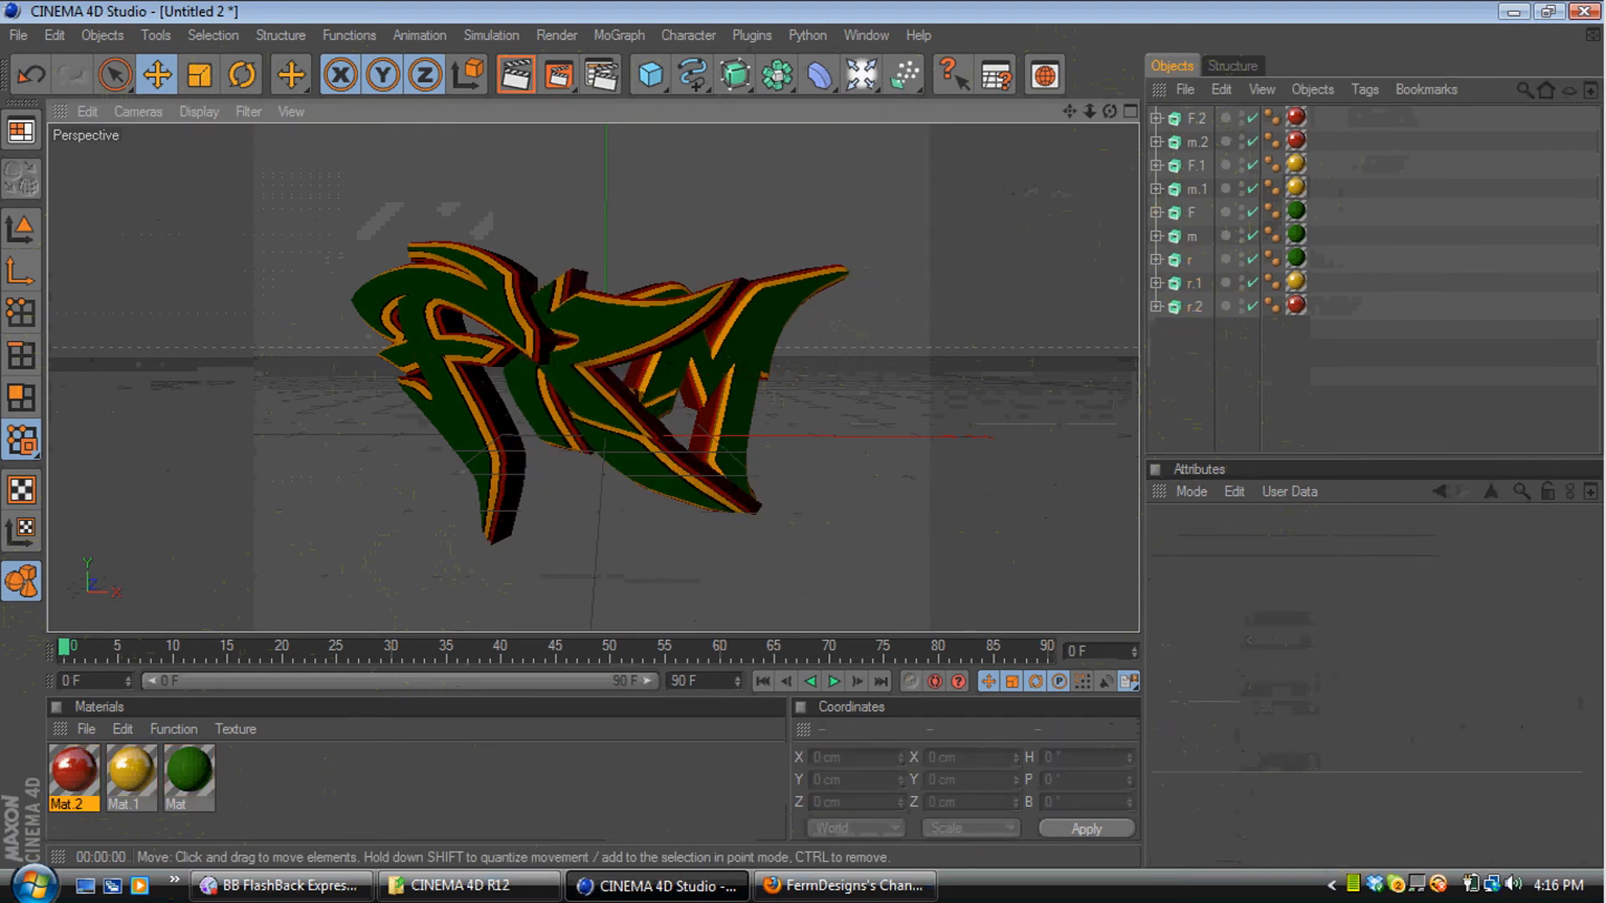
Group m, m.1 and m.2 together in the object list and shift them slightly towards the r
left_click_drag(1202, 153, 1198, 201)
left_click_drag(1199, 170, 1198, 168)
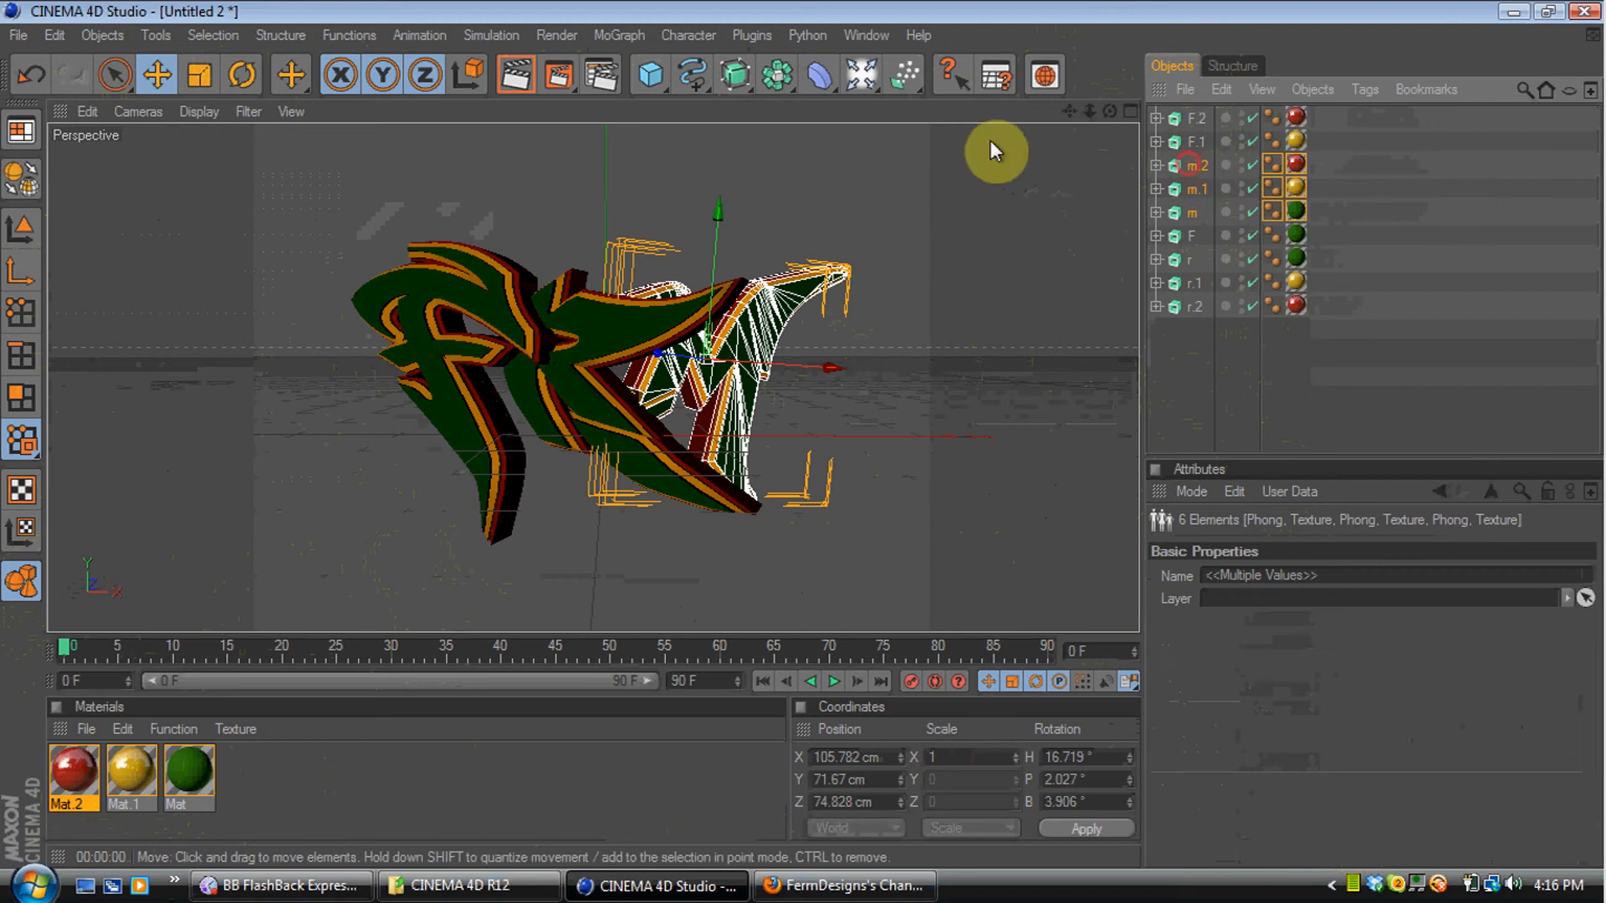
left_click(266, 78)
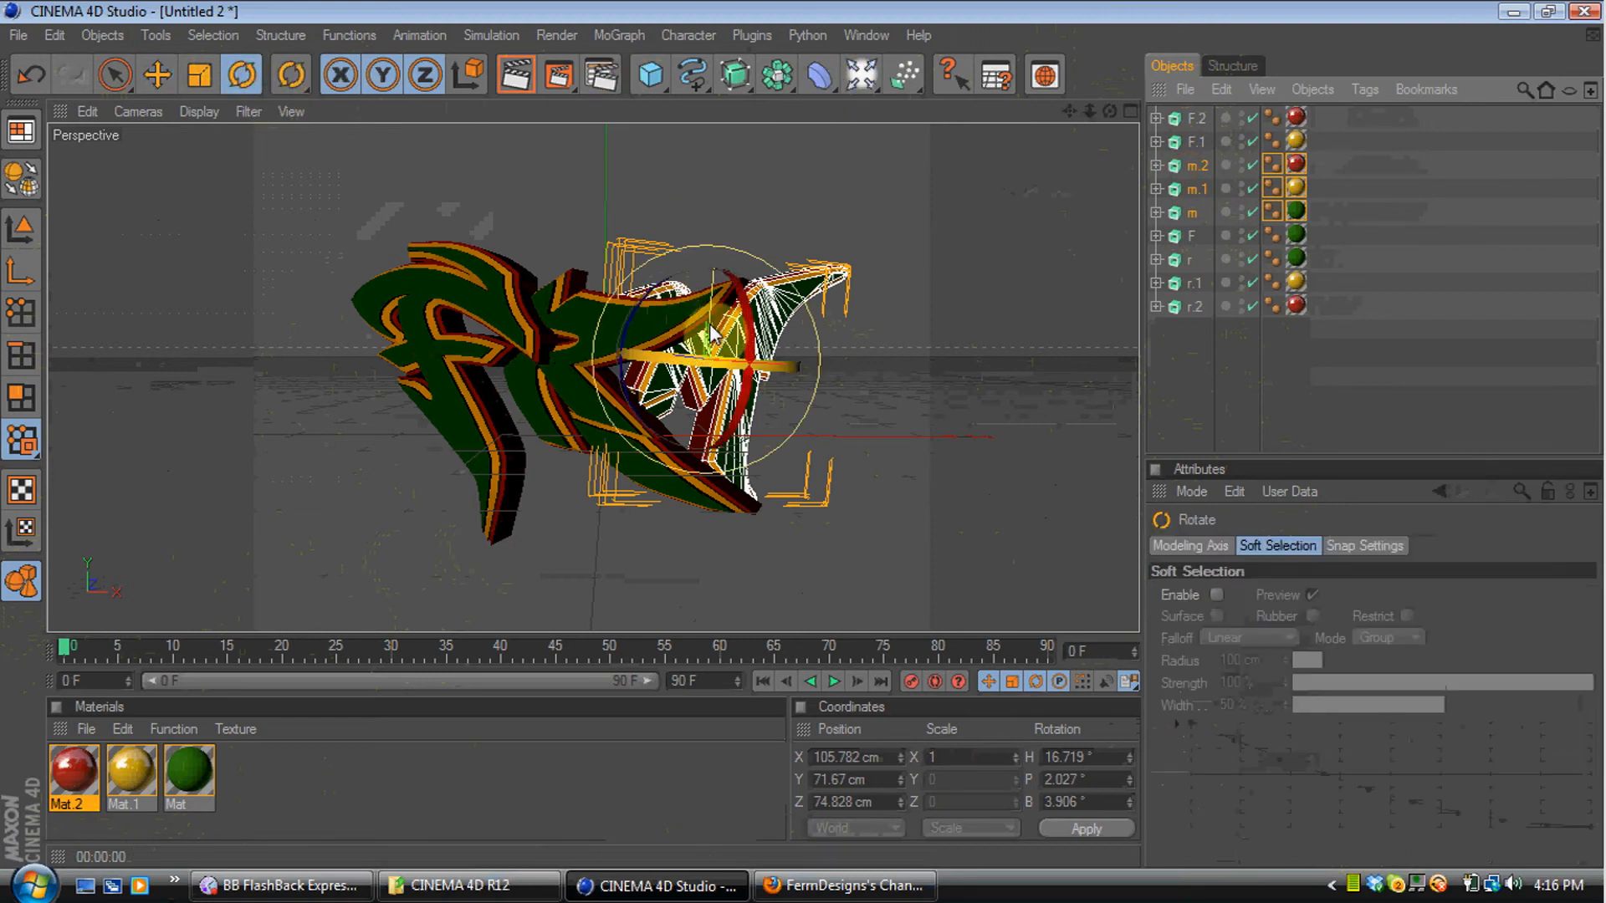
left_click(156, 75)
left_click_drag(822, 367, 689, 407)
left_click(859, 237)
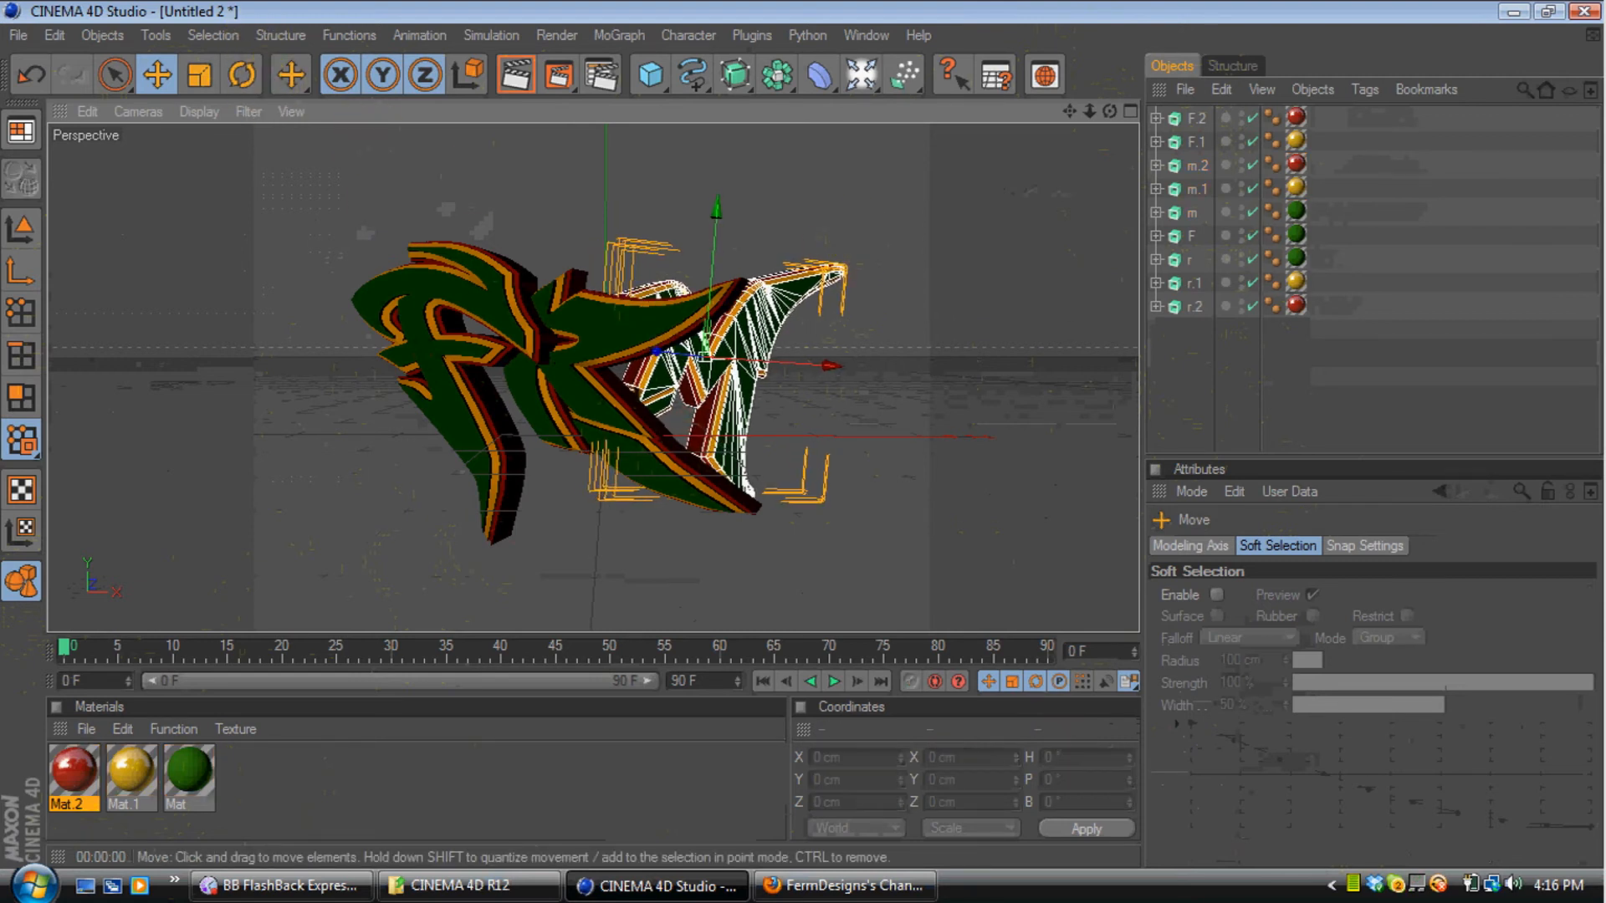
Move the letter F together with F.1 and F.2 closer to the r and slightly up, then deselect everything
left_click(454, 317)
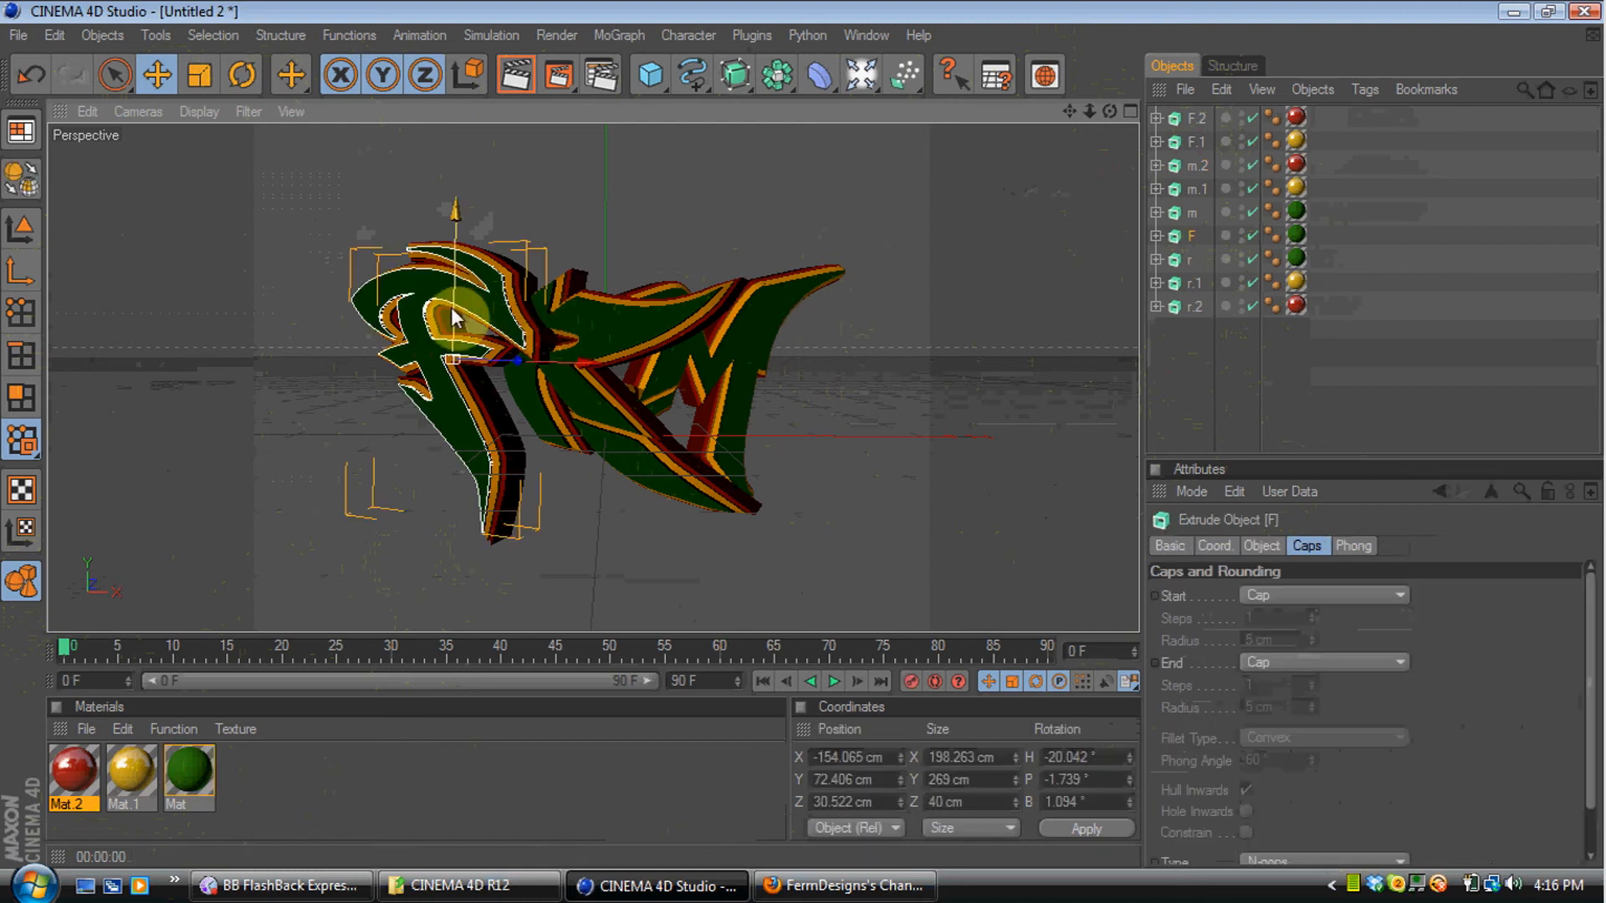
left_click(459, 357, "shift")
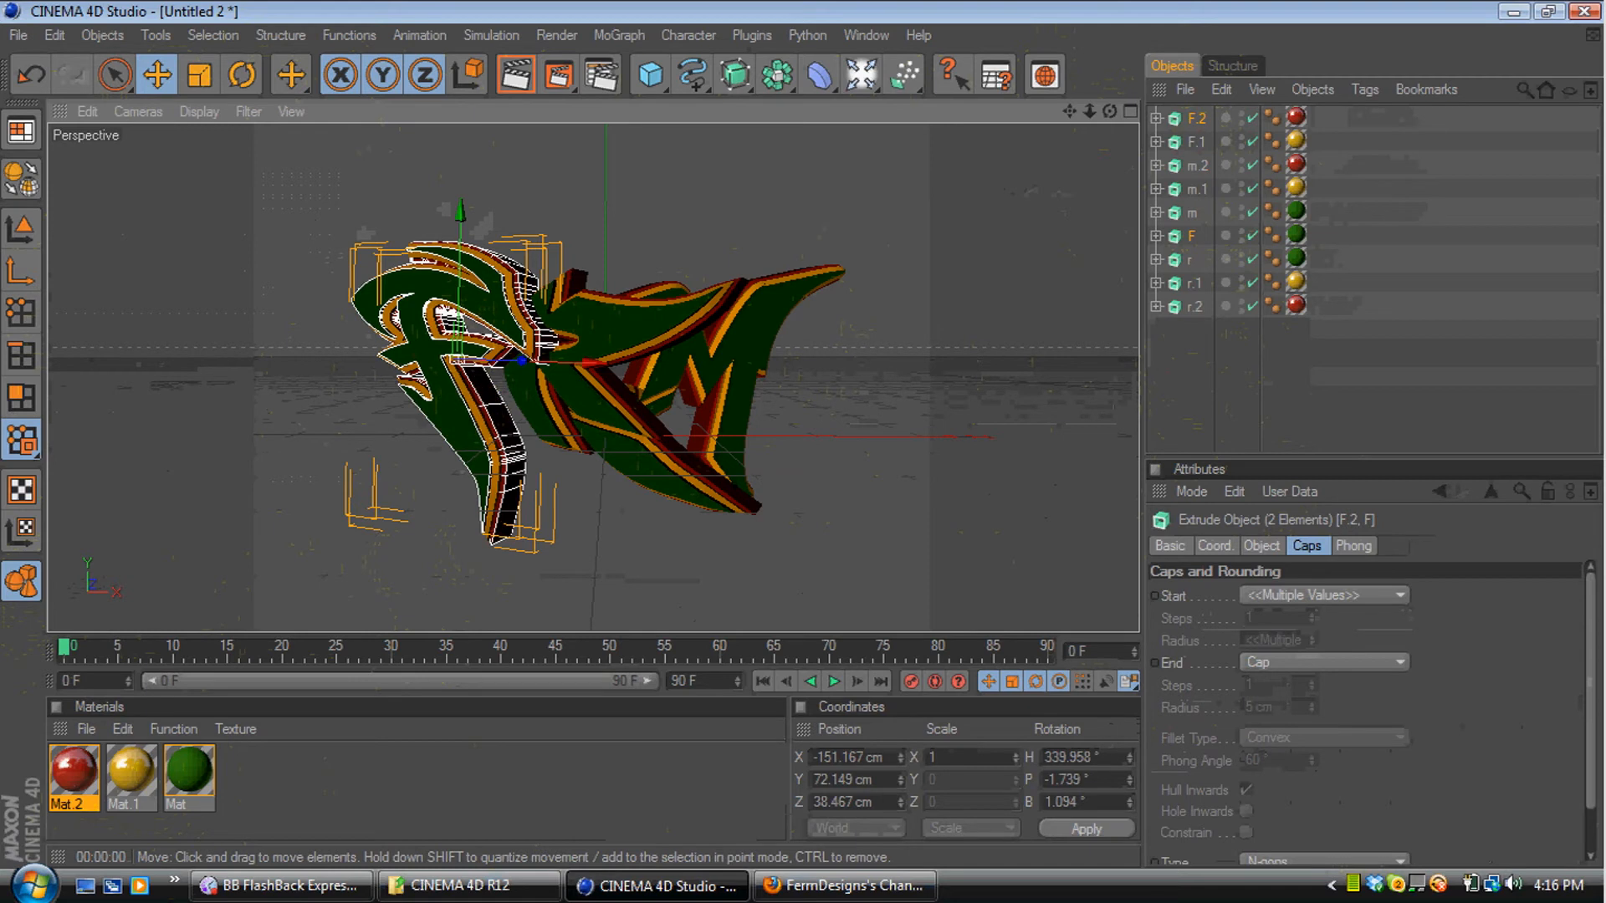
left_click(475, 409, "shift")
left_click_drag(503, 362, 515, 361)
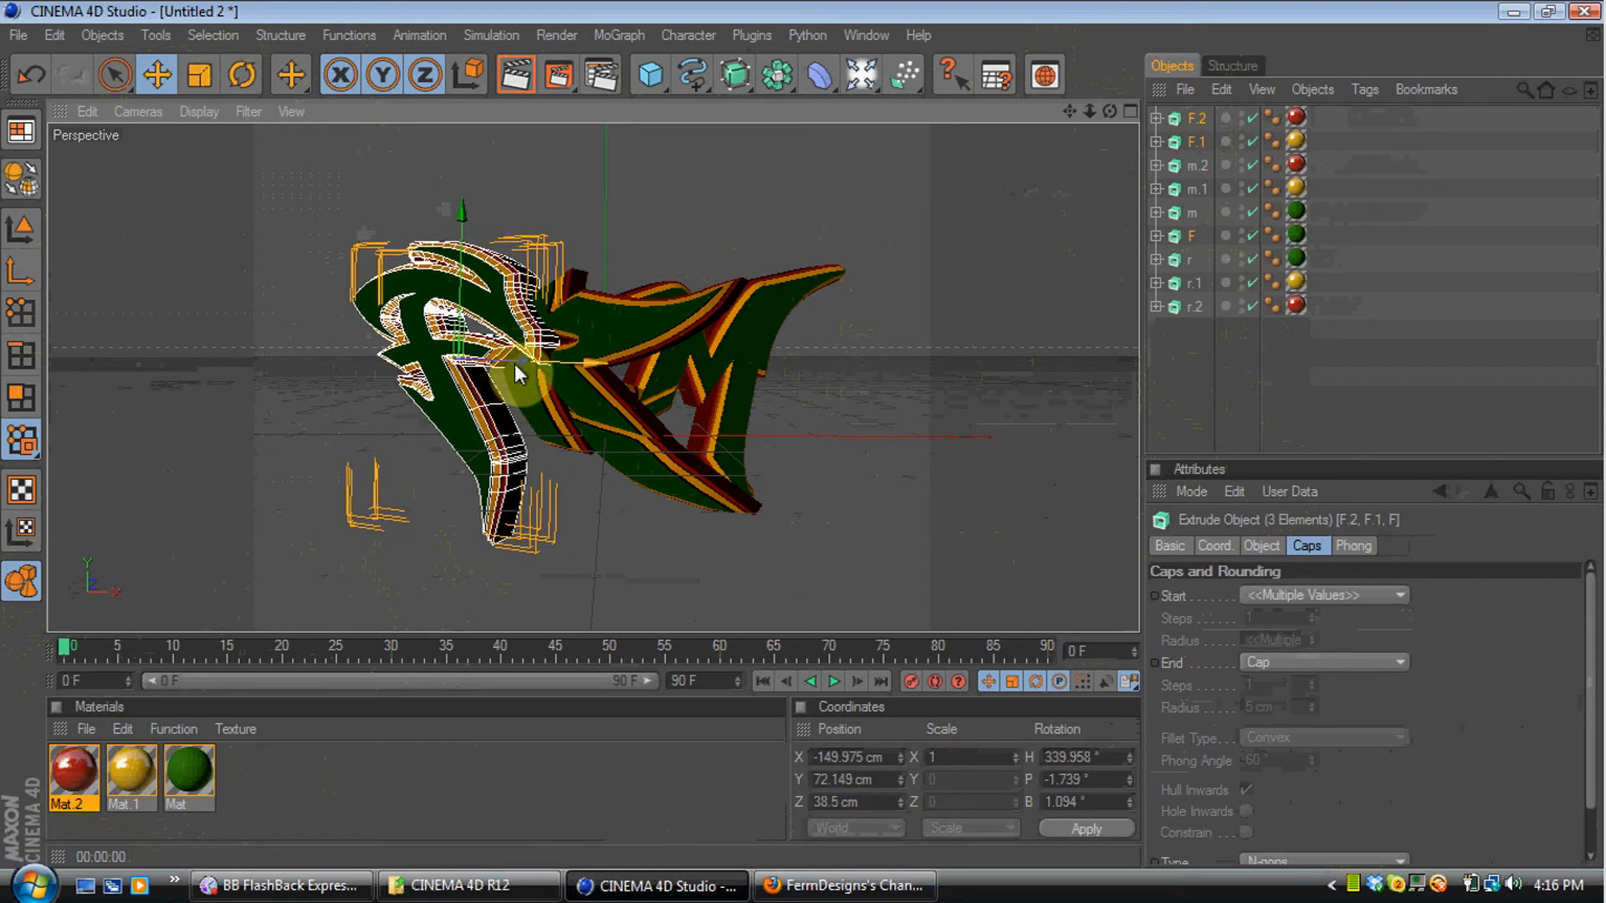
left_click_drag(1110, 112, 992, 155)
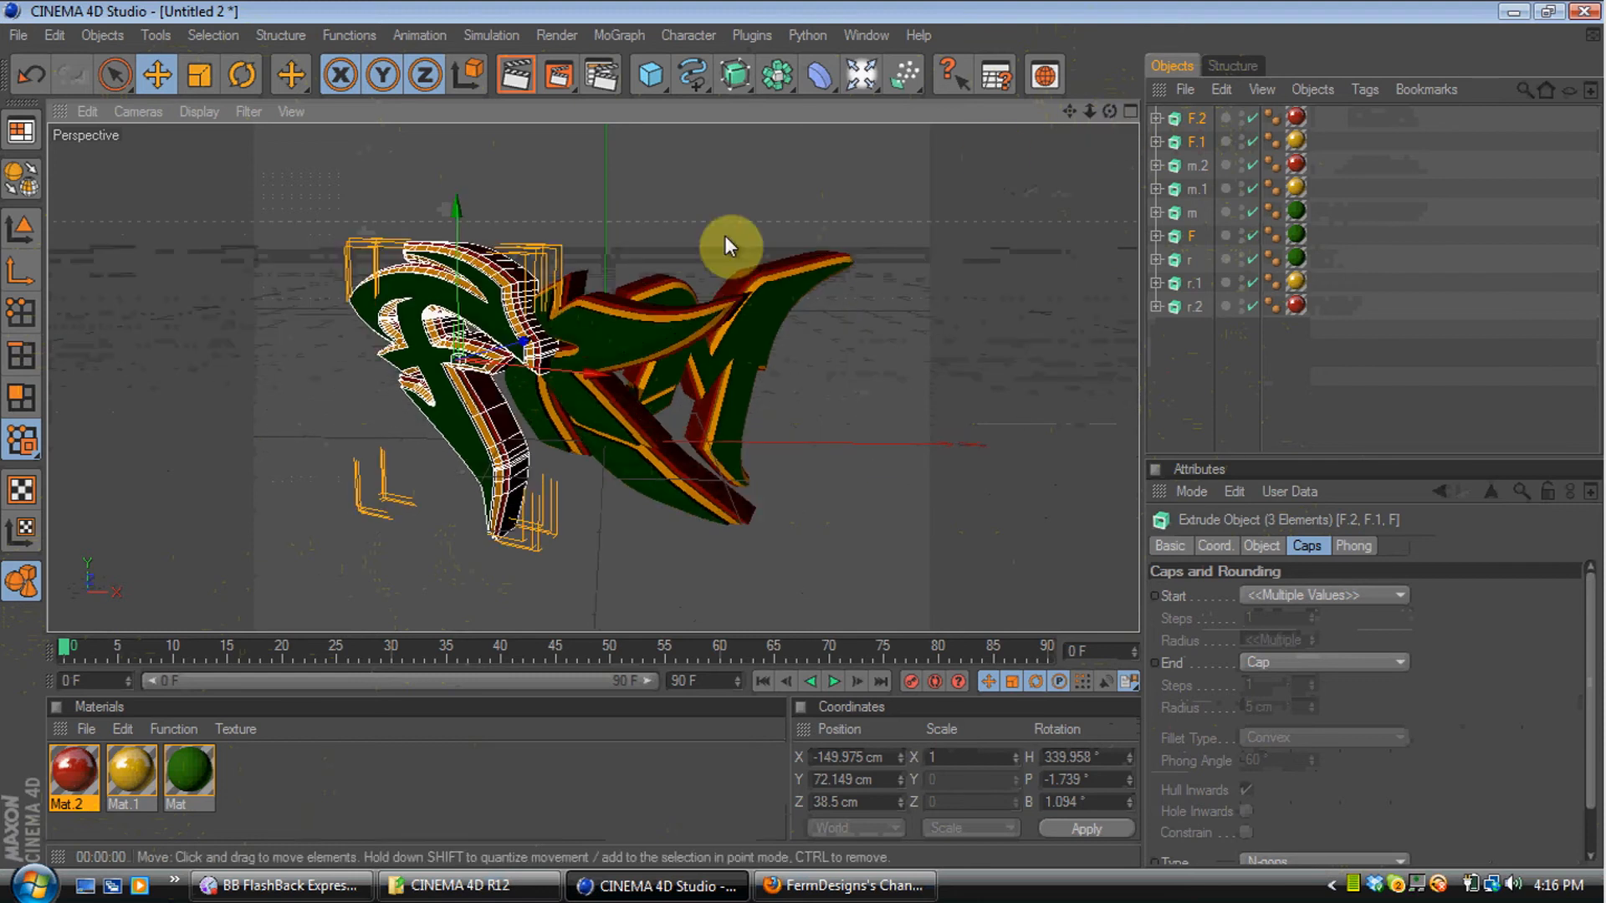
mouse_move(520, 360)
left_mouse_down()
mouse_move(502, 368)
mouse_move(520, 360)
left_mouse_up()
left_click_drag(1110, 113, 1032, 173)
left_click_drag(887, 293, 903, 279)
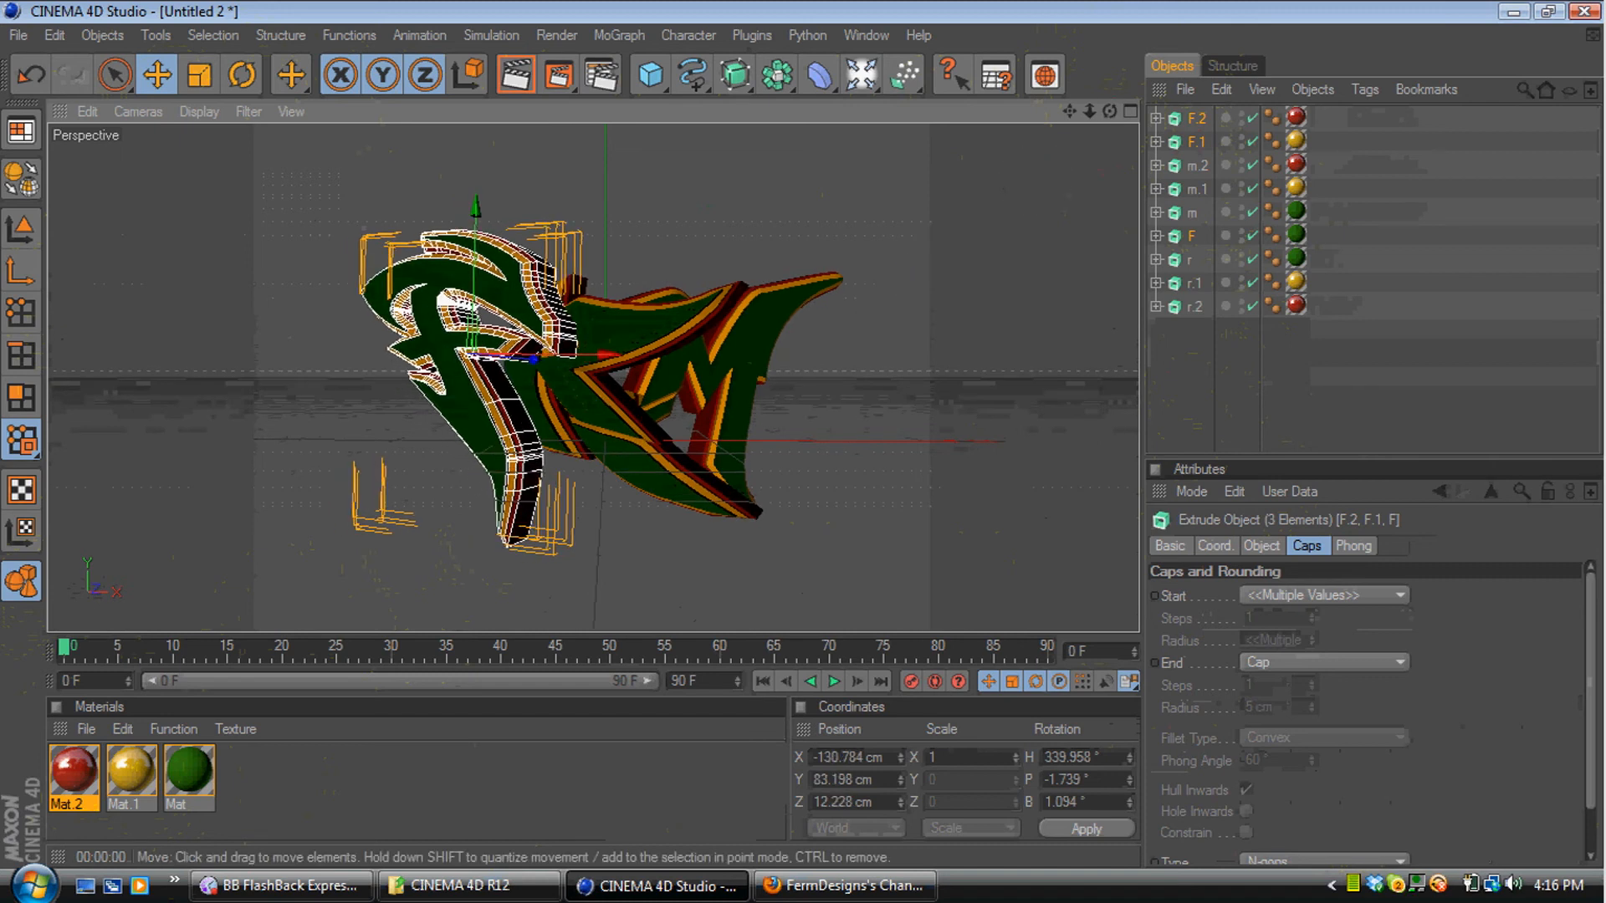
left_click(864, 244)
left_click_drag(1070, 113, 1074, 108)
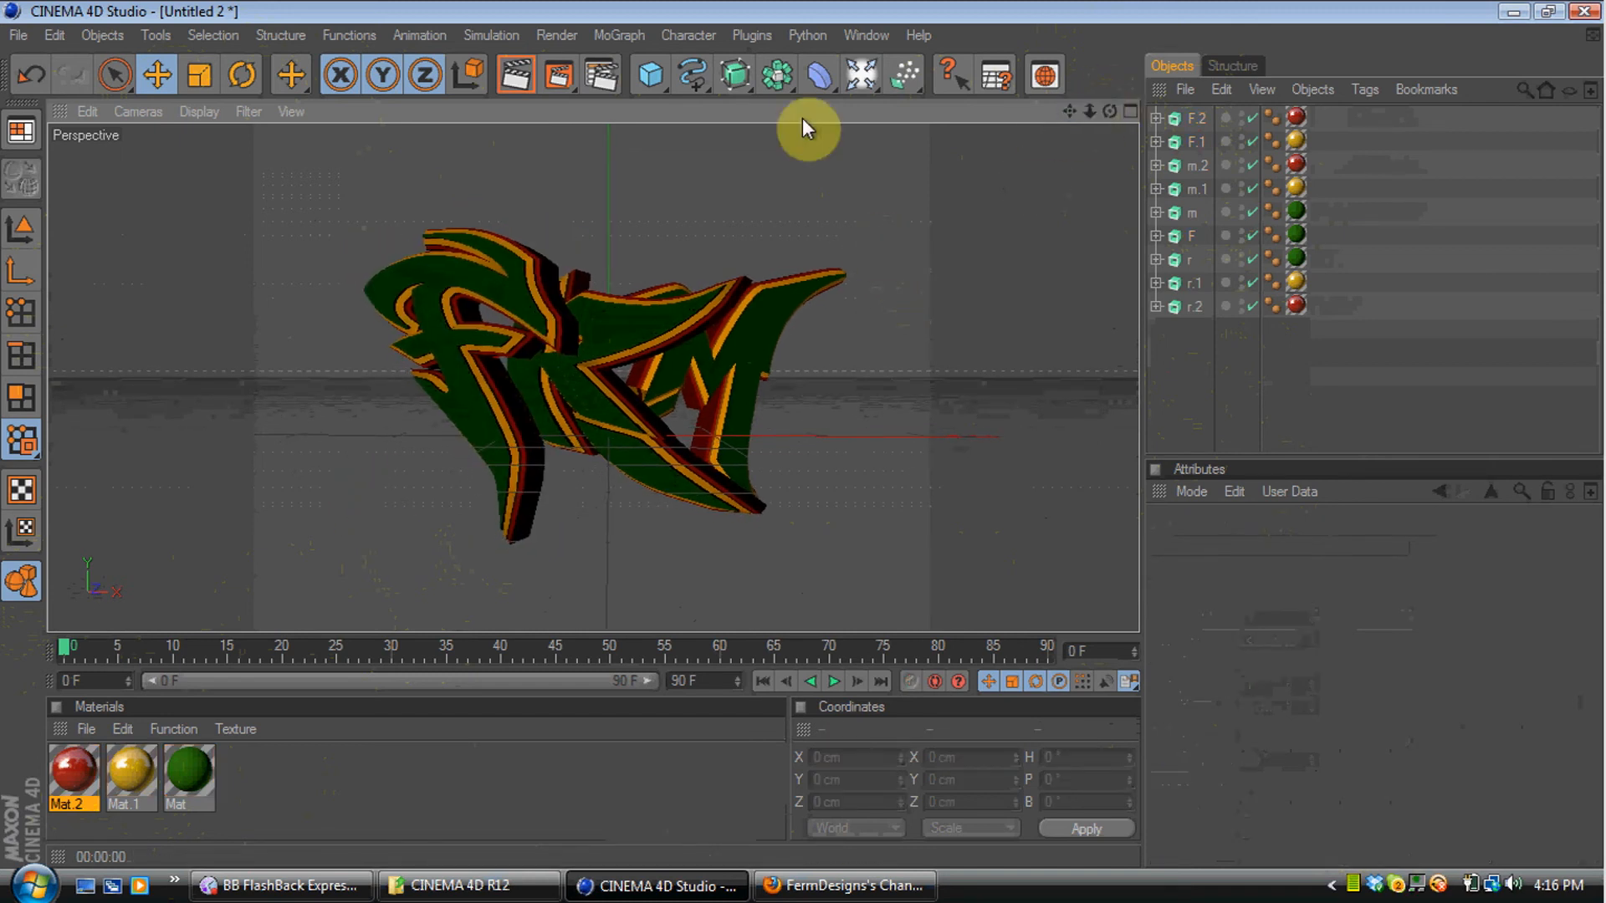
Bring the Lightroom scene file into the project and delete its Metaball object
left_click(23, 37)
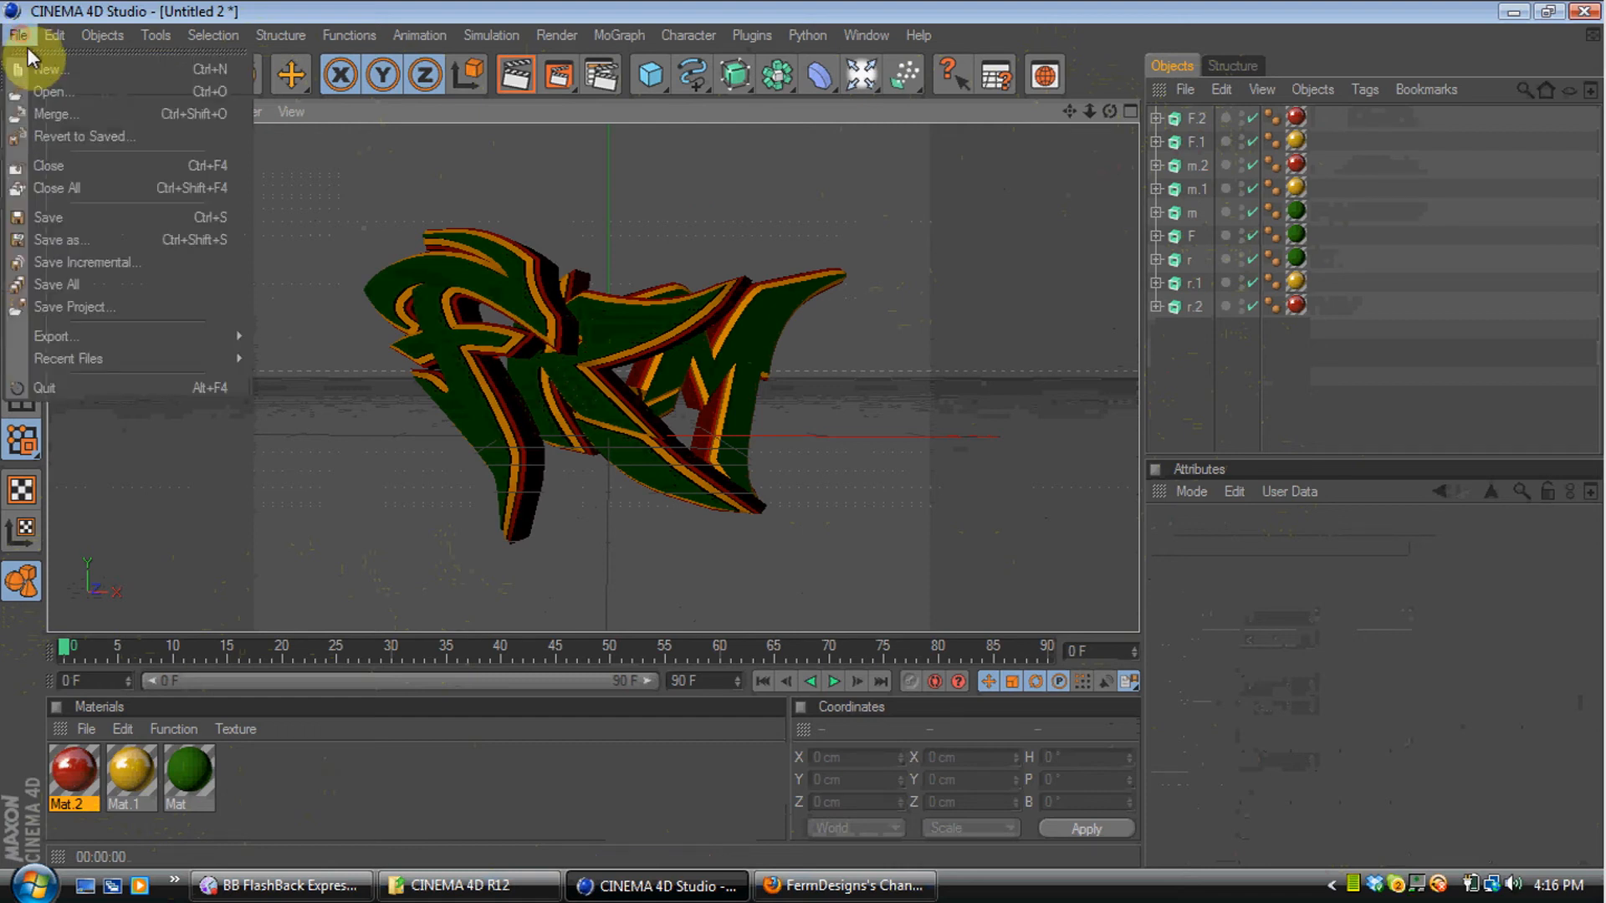
left_click(52, 87)
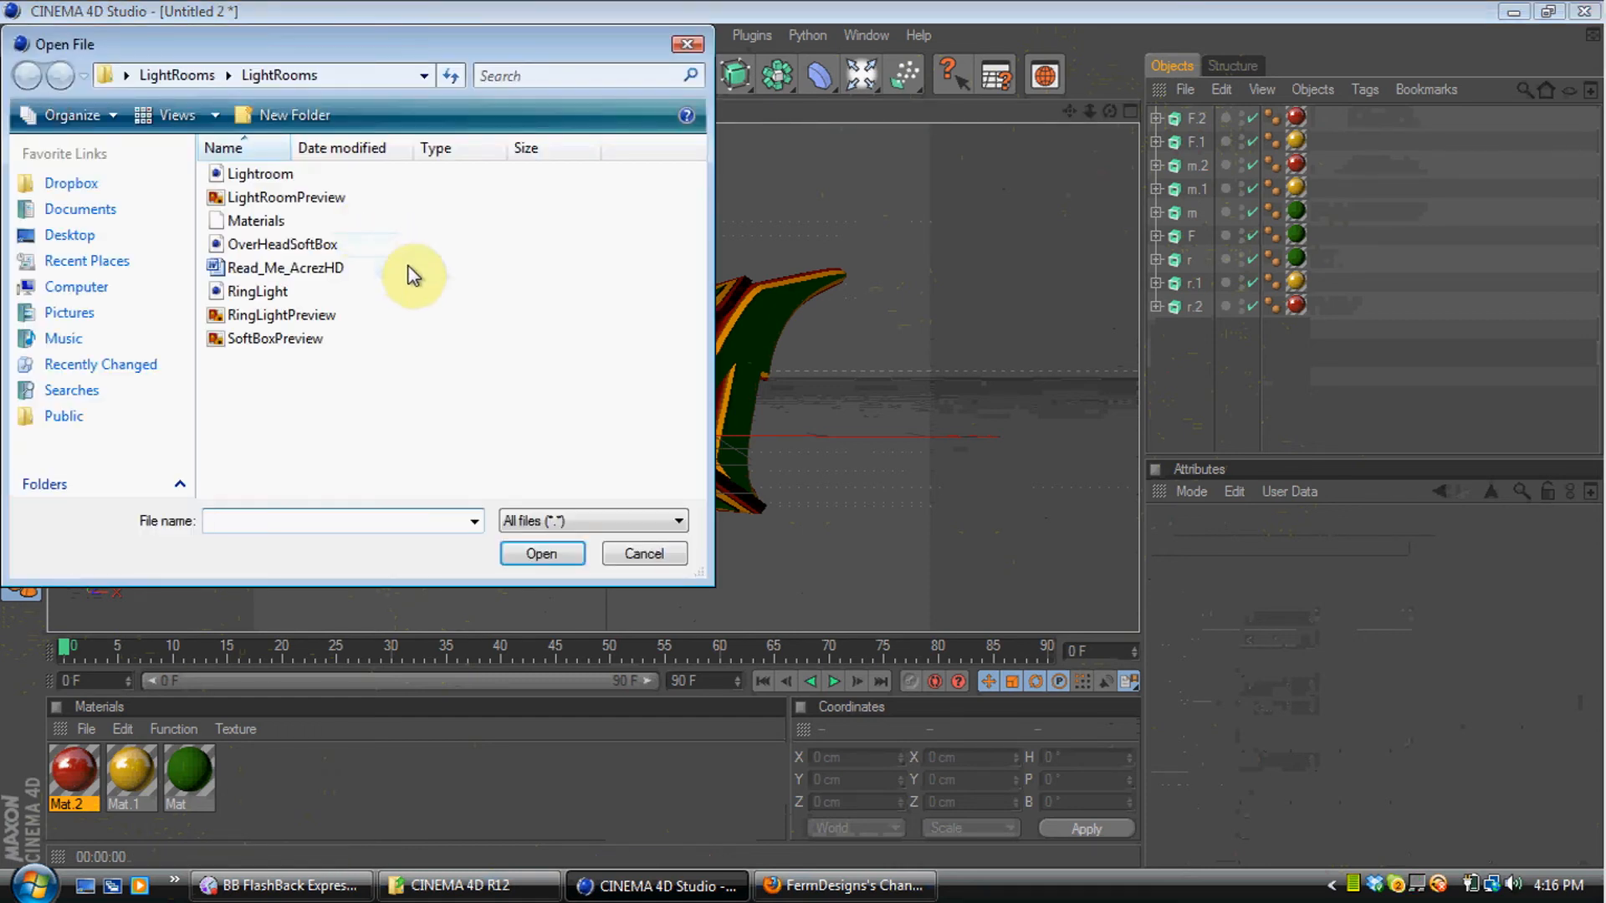
double_click(238, 173)
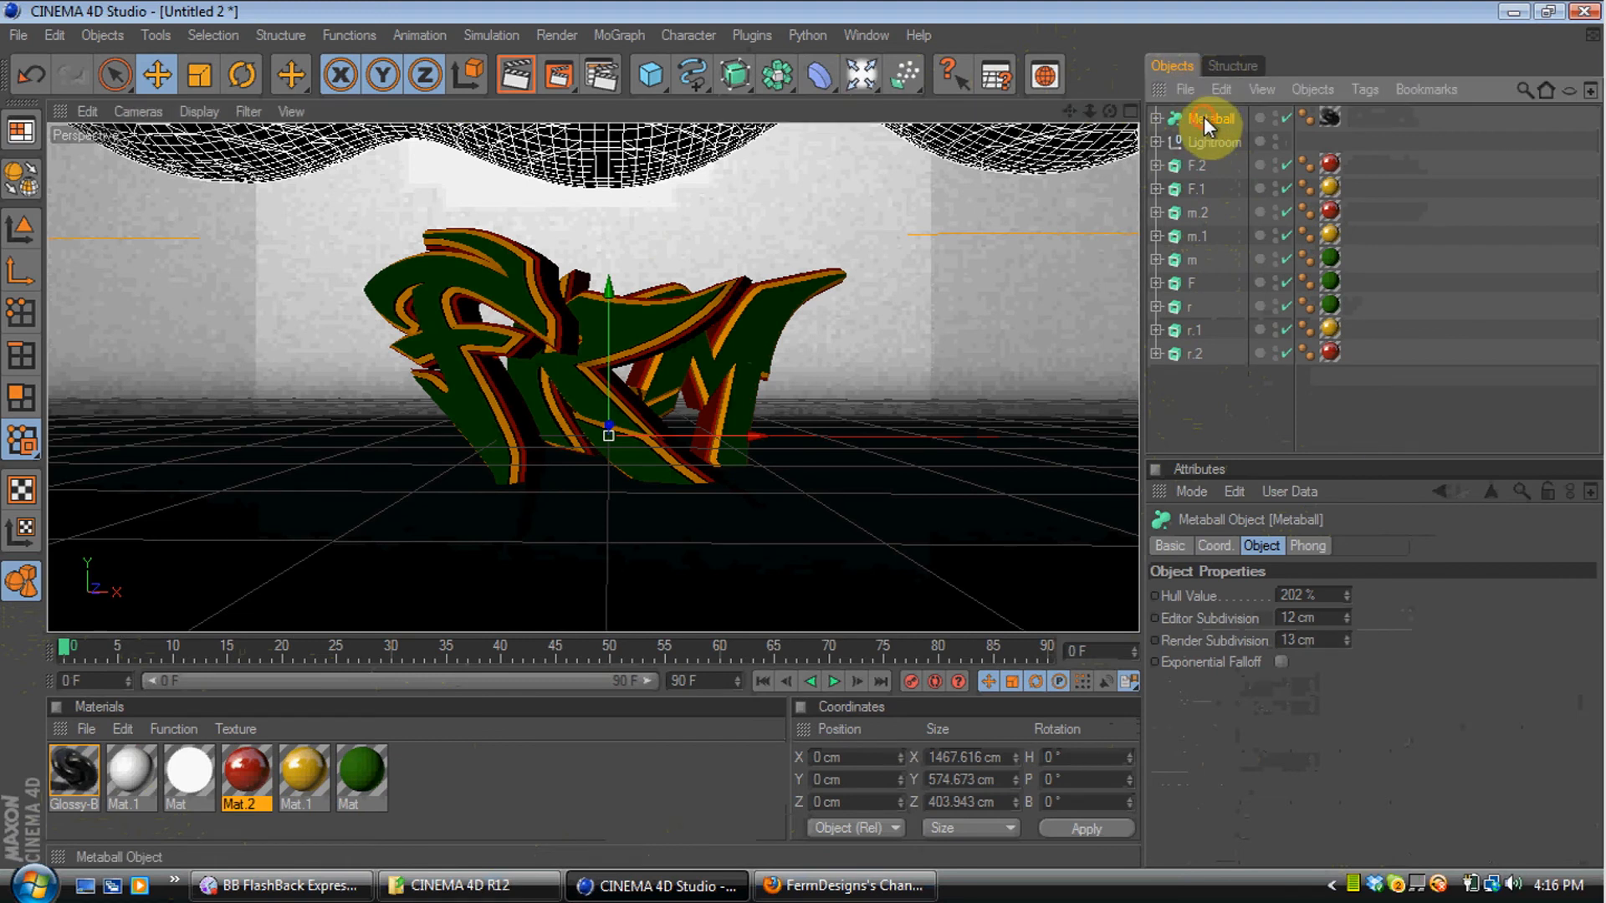
key("Delete")
Lower the Lightroom null to about Y 539 cm so the room encloses the lettering
left_click_drag(1090, 113, 1008, 116)
left_click(1212, 118)
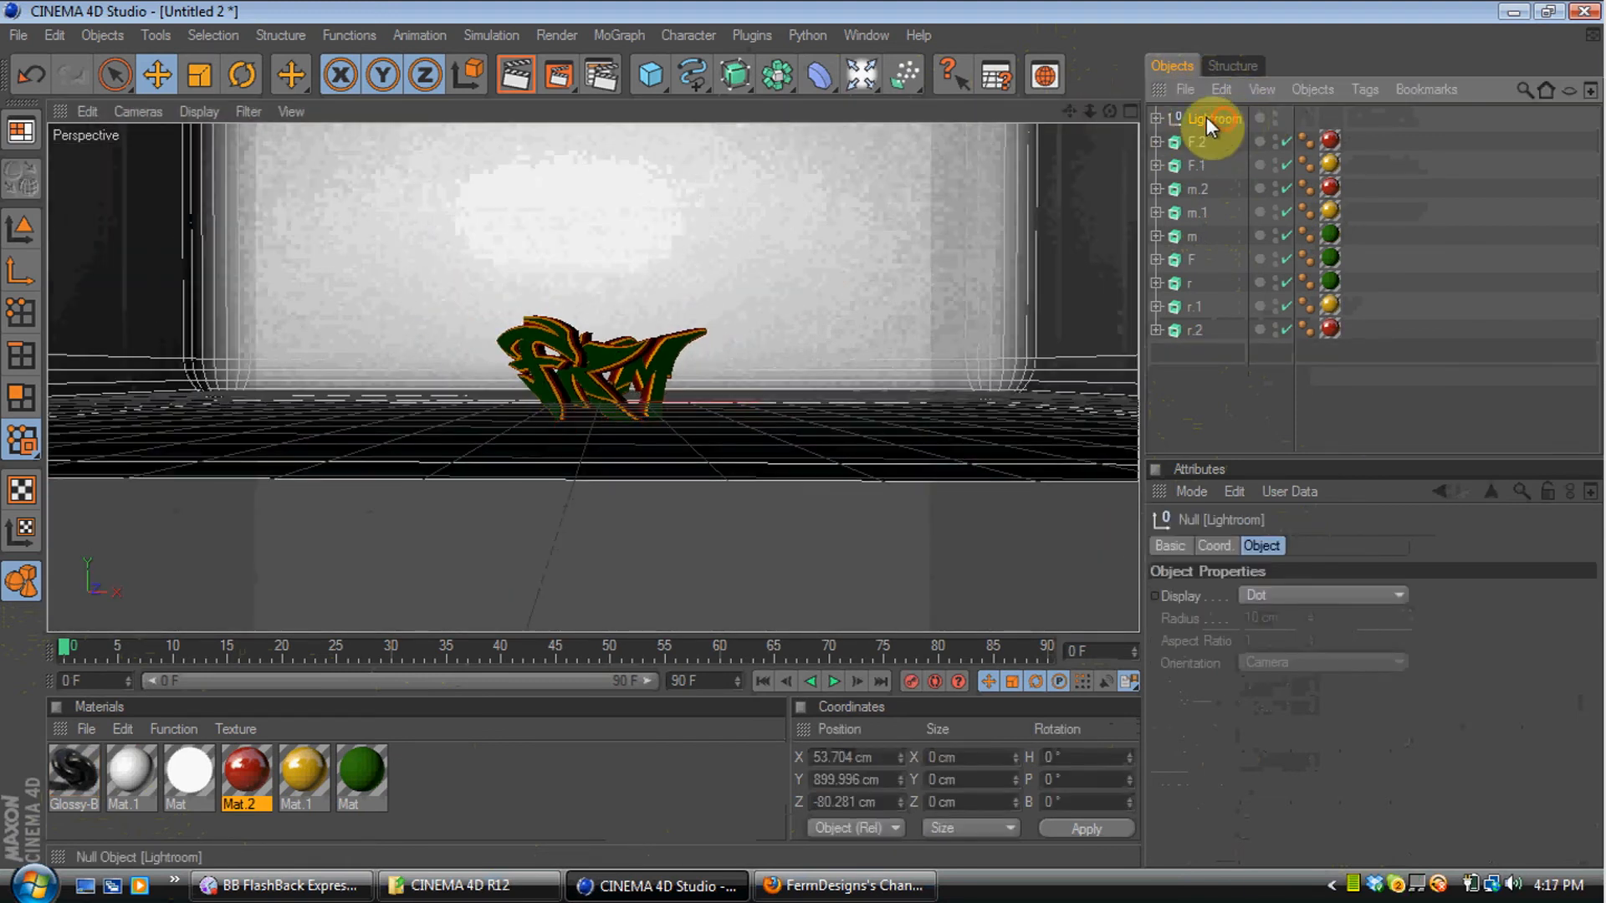
left_click_drag(635, 215, 629, 202)
left_click_drag(874, 126, 886, 181)
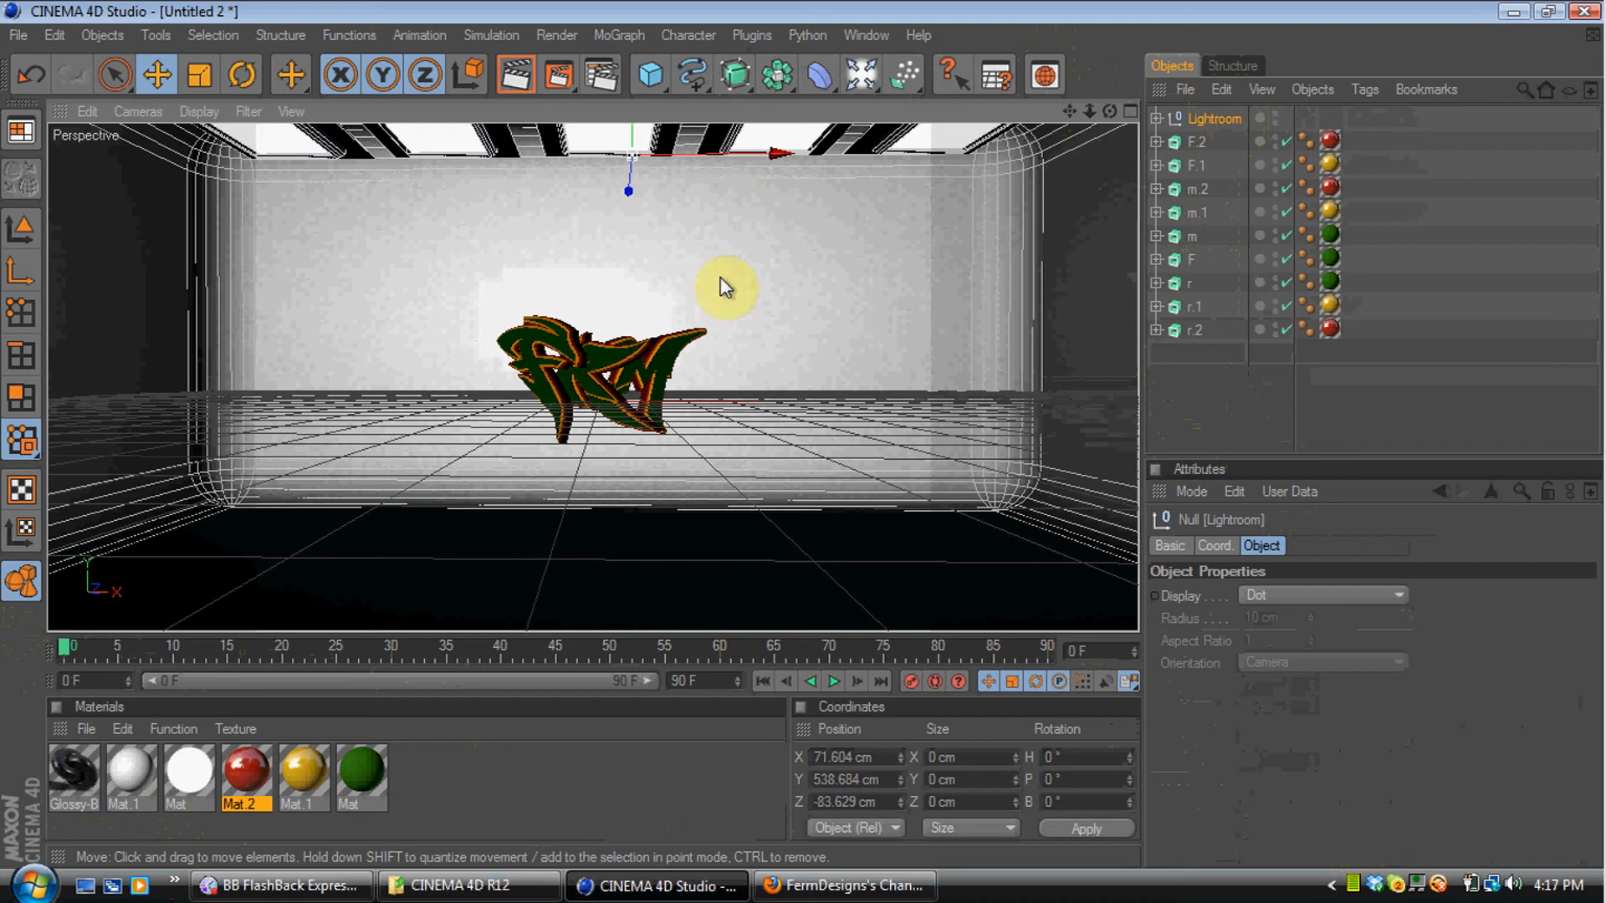
Delete BackdropOutside and BackdropInside from the Lightroom group, undo the deletion and collapse the group
left_click(1155, 119)
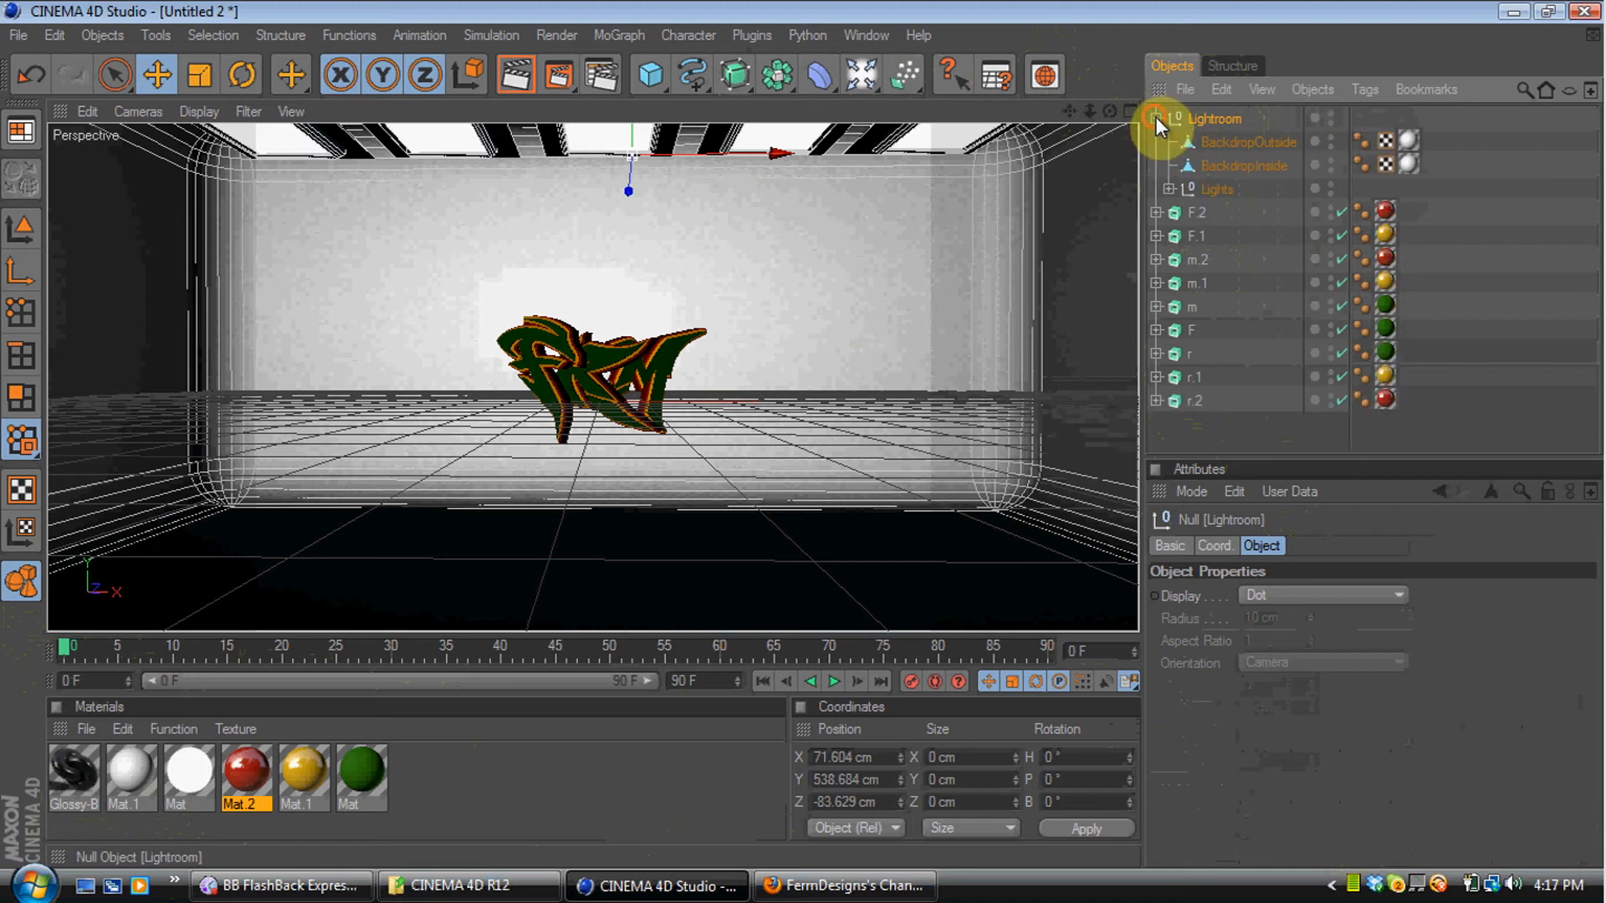
left_click(1218, 143)
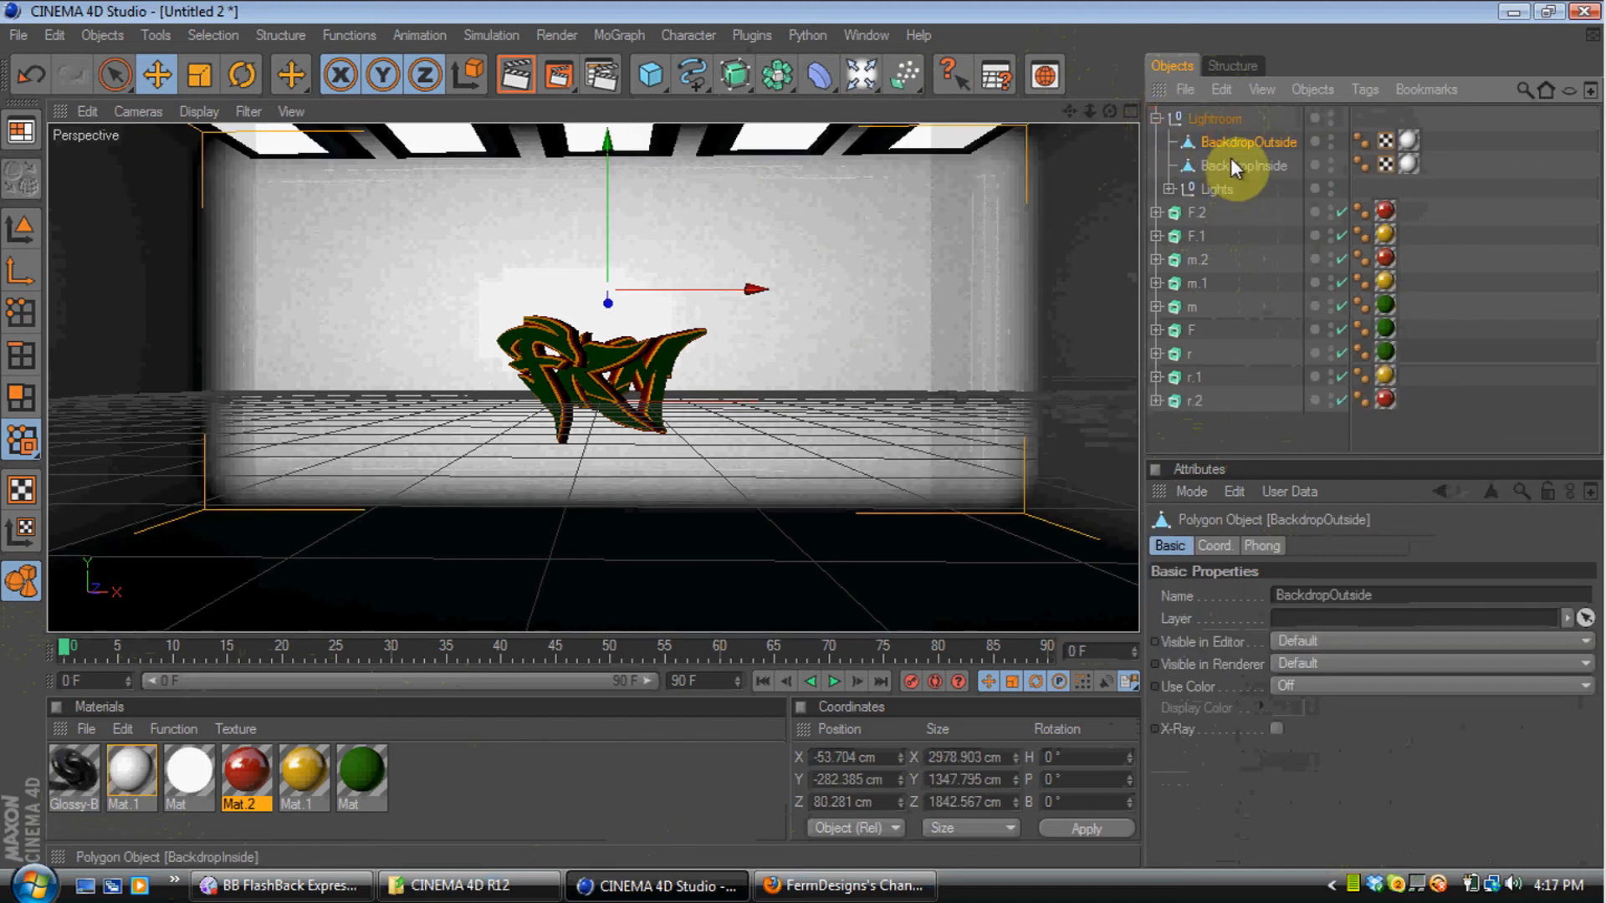
left_click(1233, 164, "shift")
key("Delete")
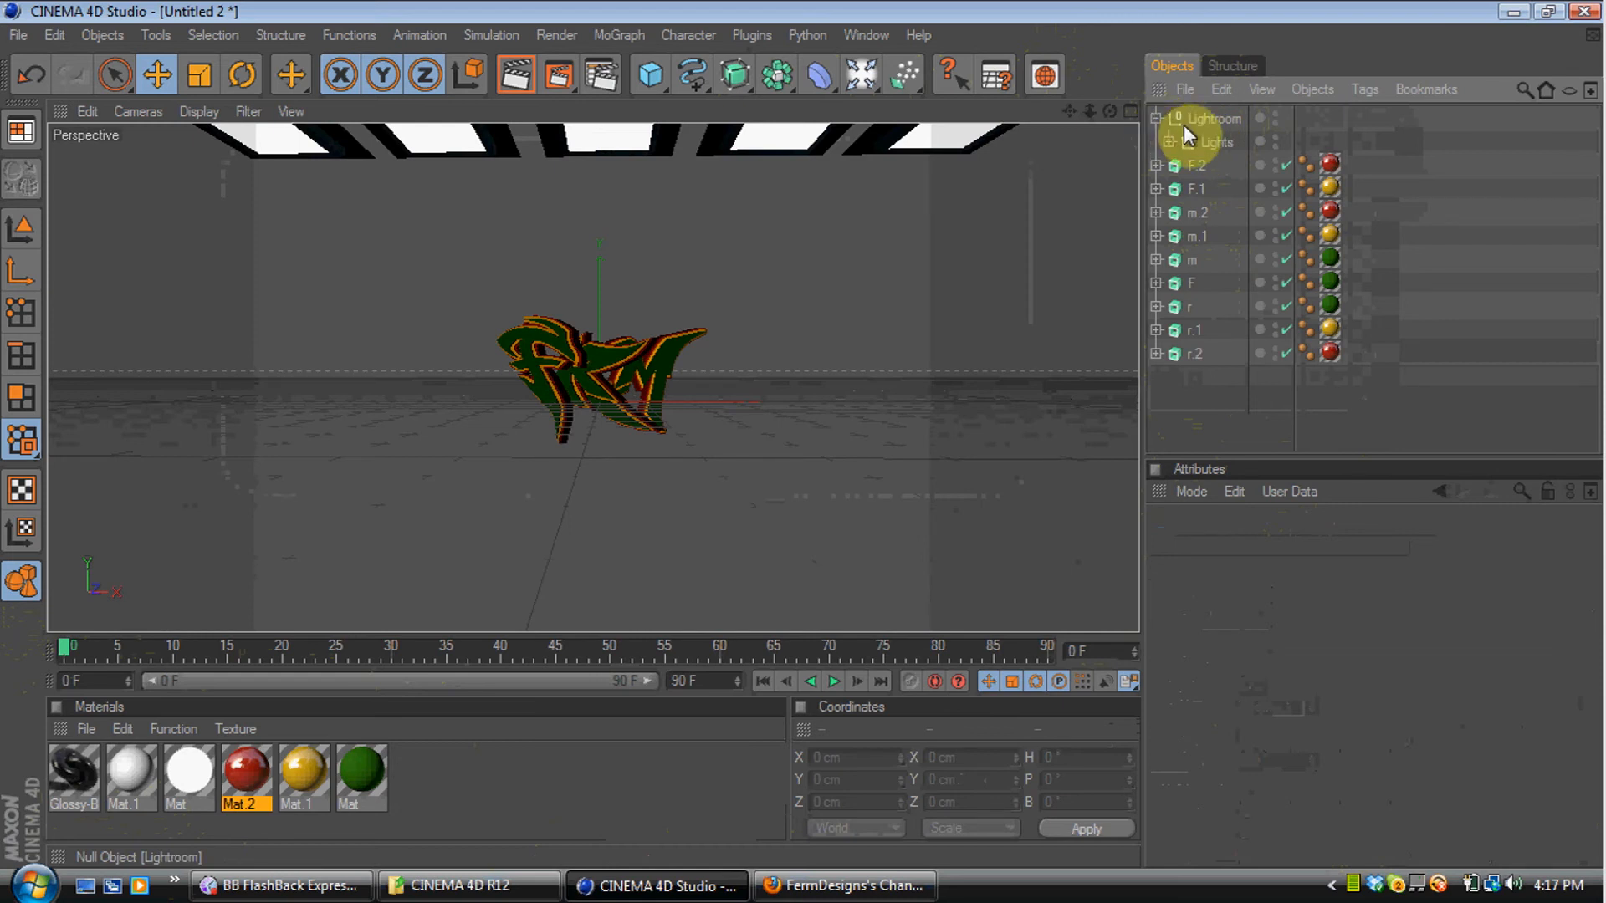
key("ctrl+z")
left_click(1157, 117)
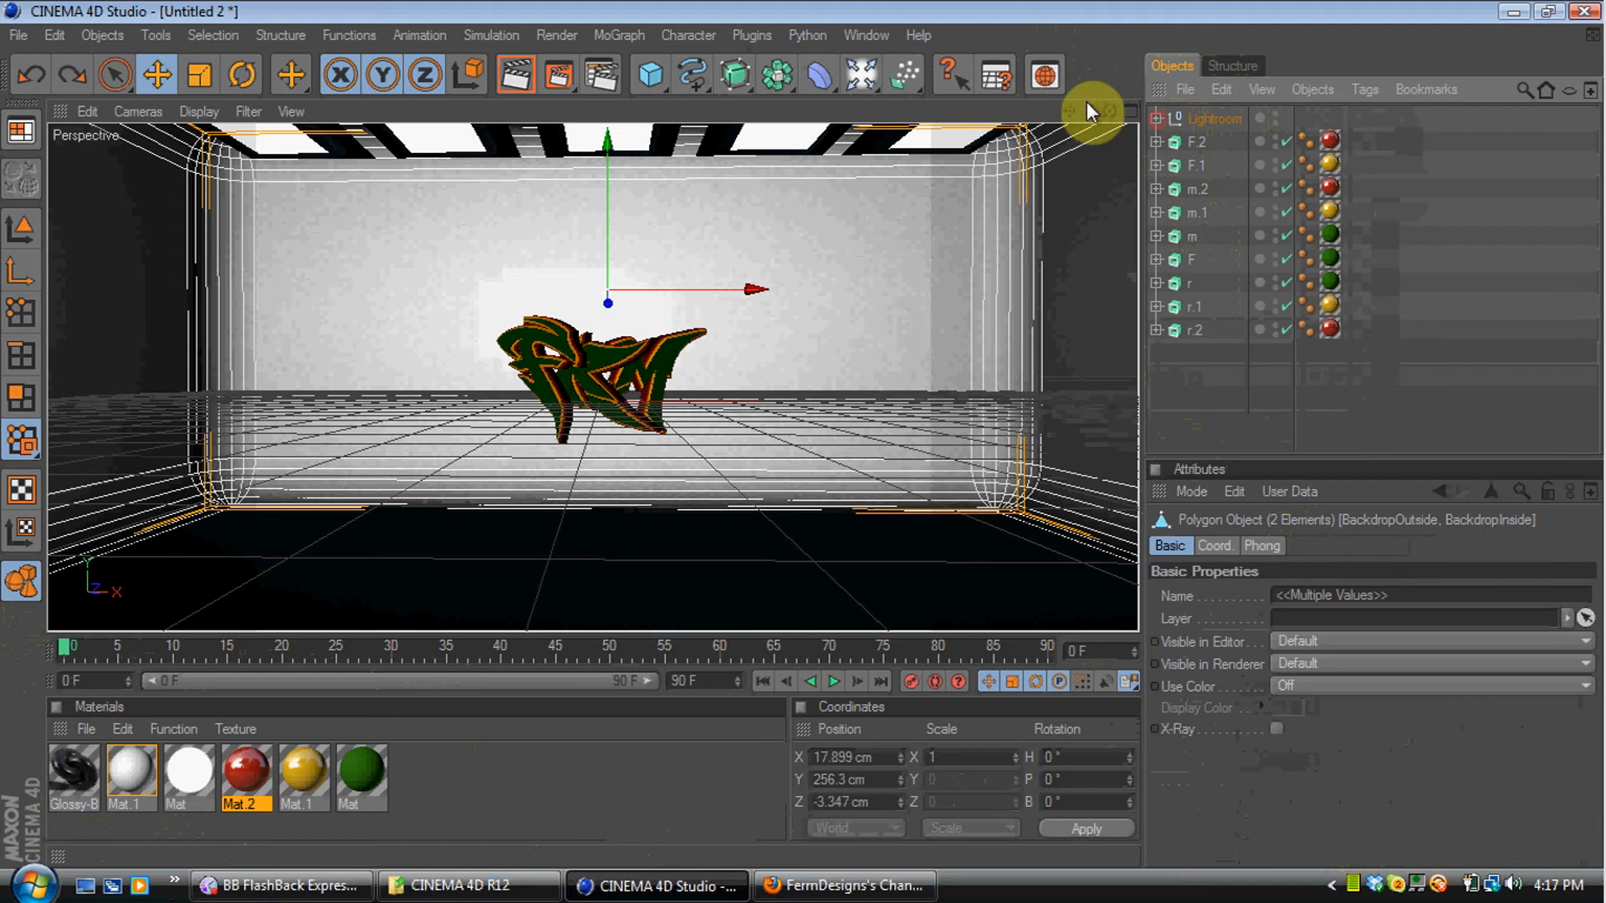
Frame the lettering closely and add the Ambient Occlusion and Global Illumination effects to the render settings
left_click_drag(1092, 108, 1197, 107)
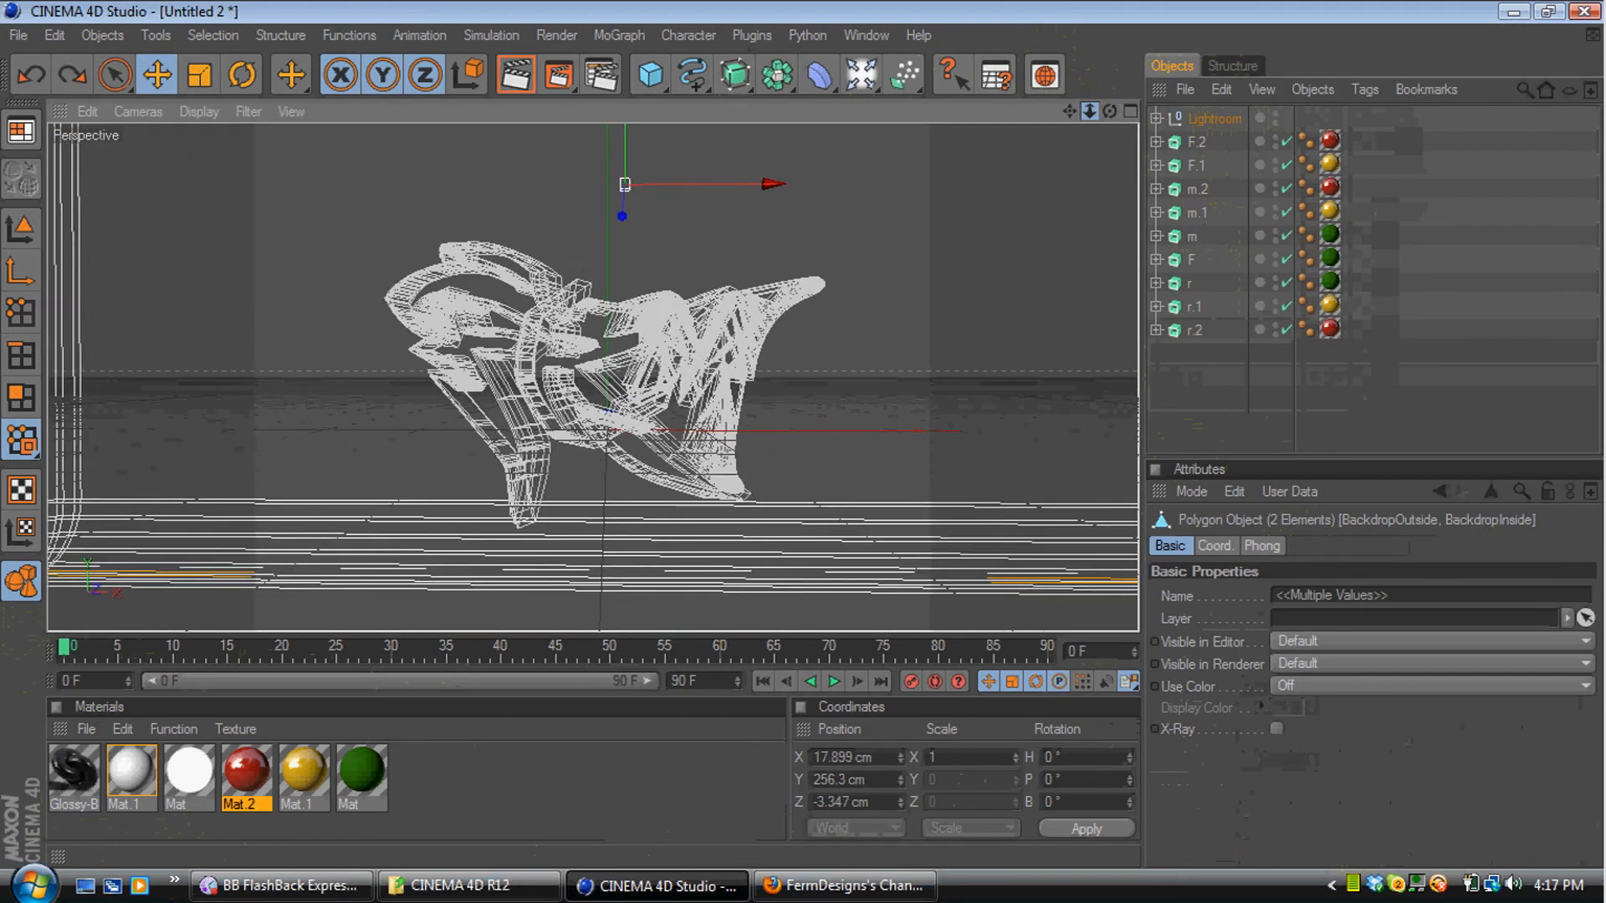
left_click(556, 74)
left_click(599, 75)
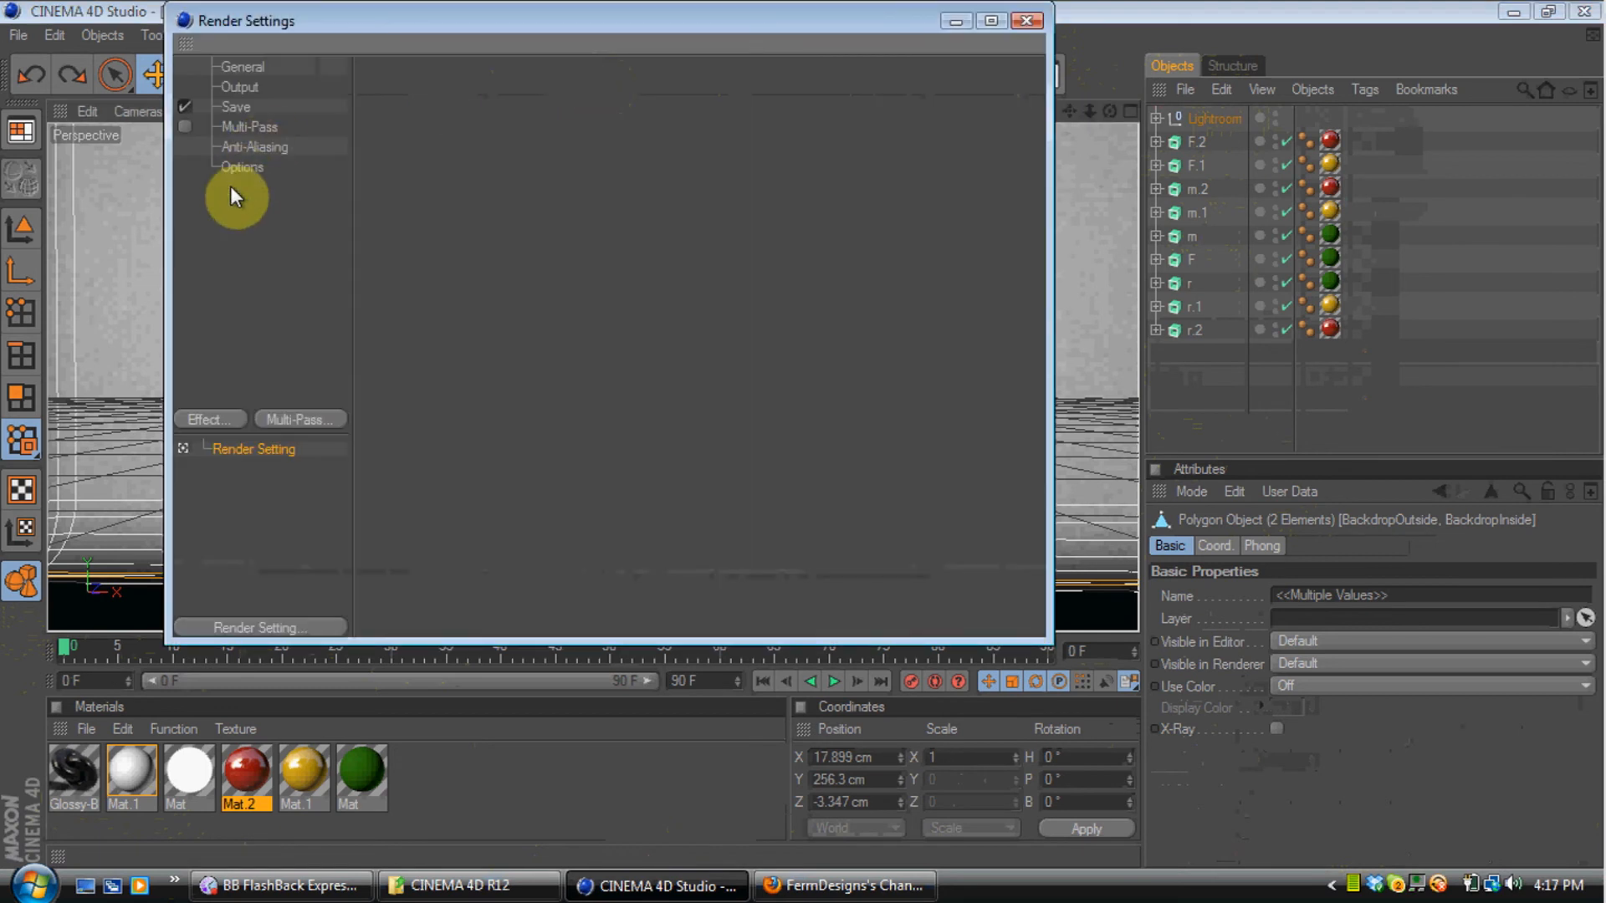
left_click(227, 417)
left_click(270, 423)
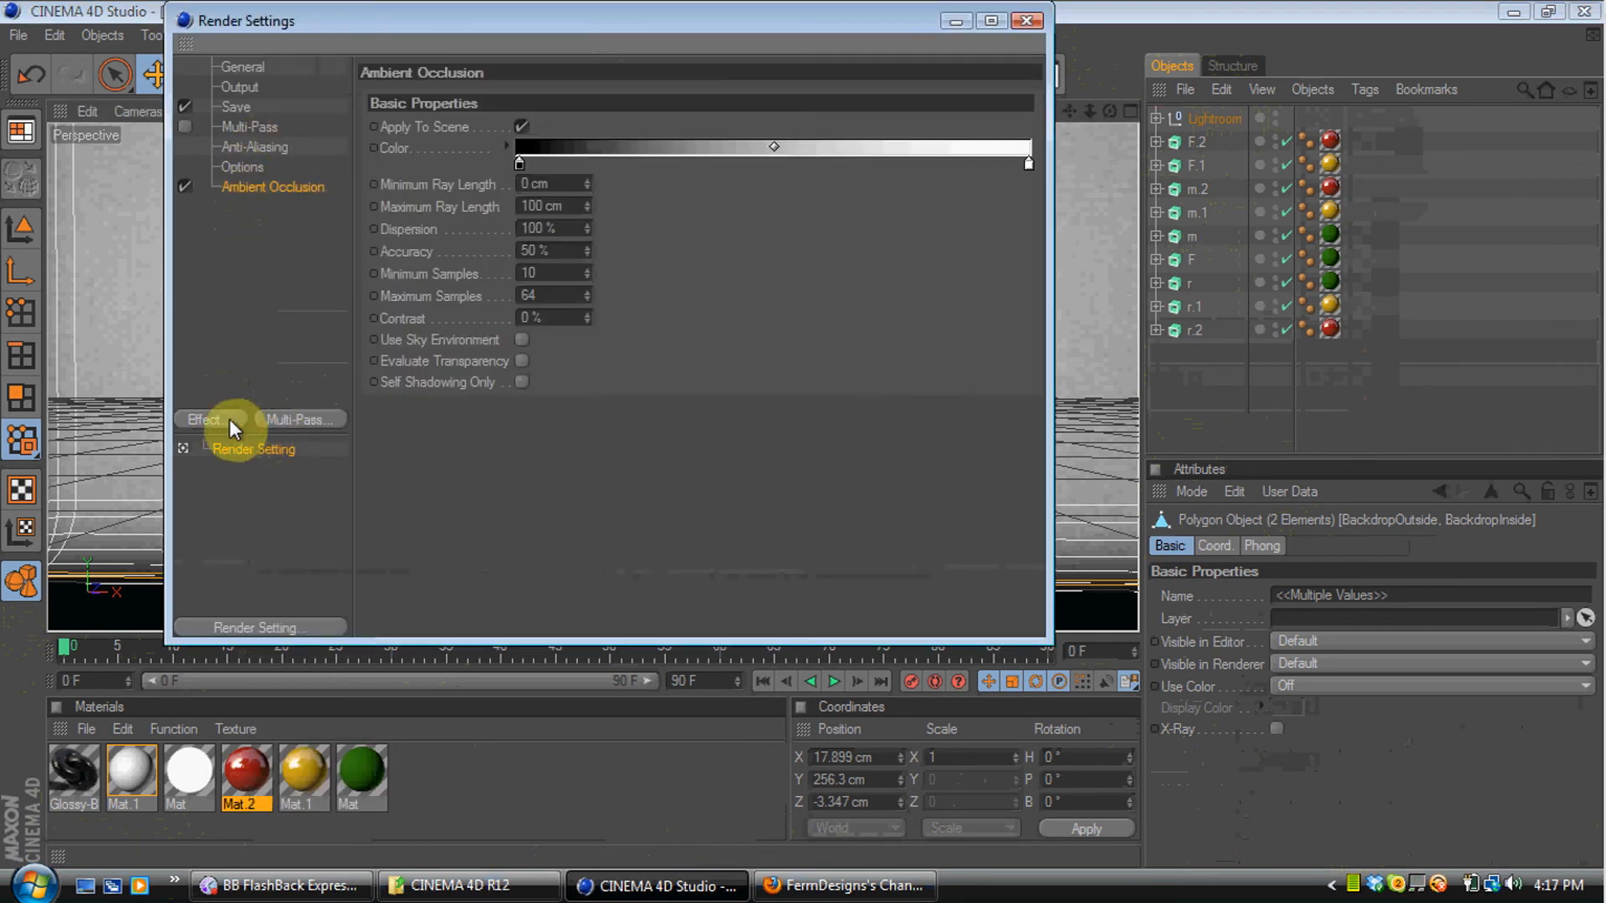
left_click(229, 419)
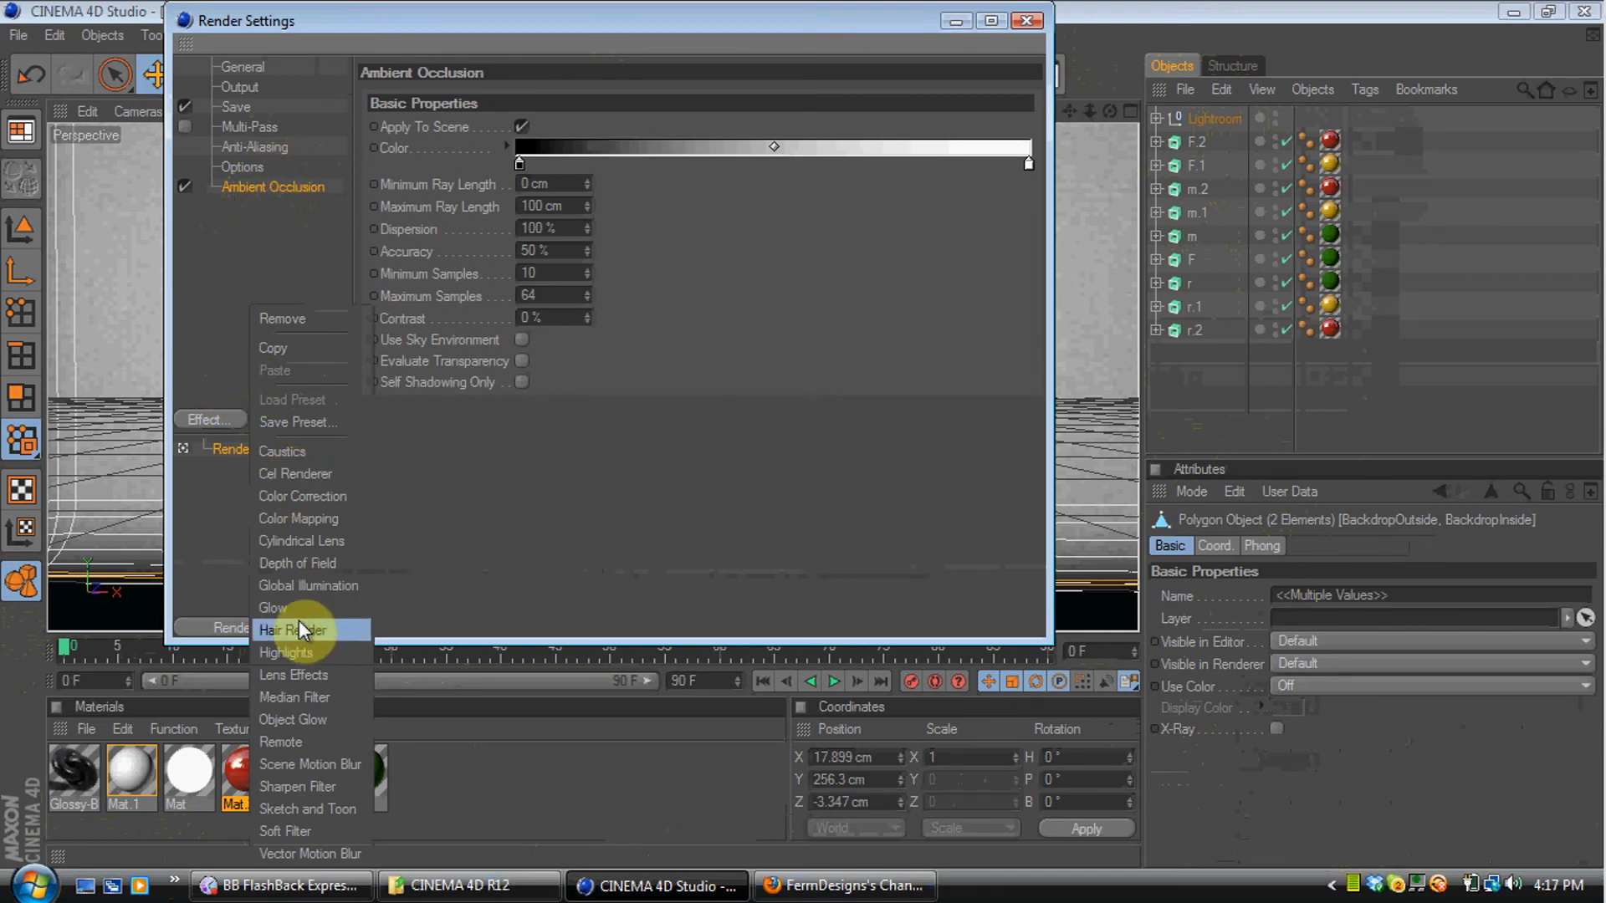
left_click(296, 584)
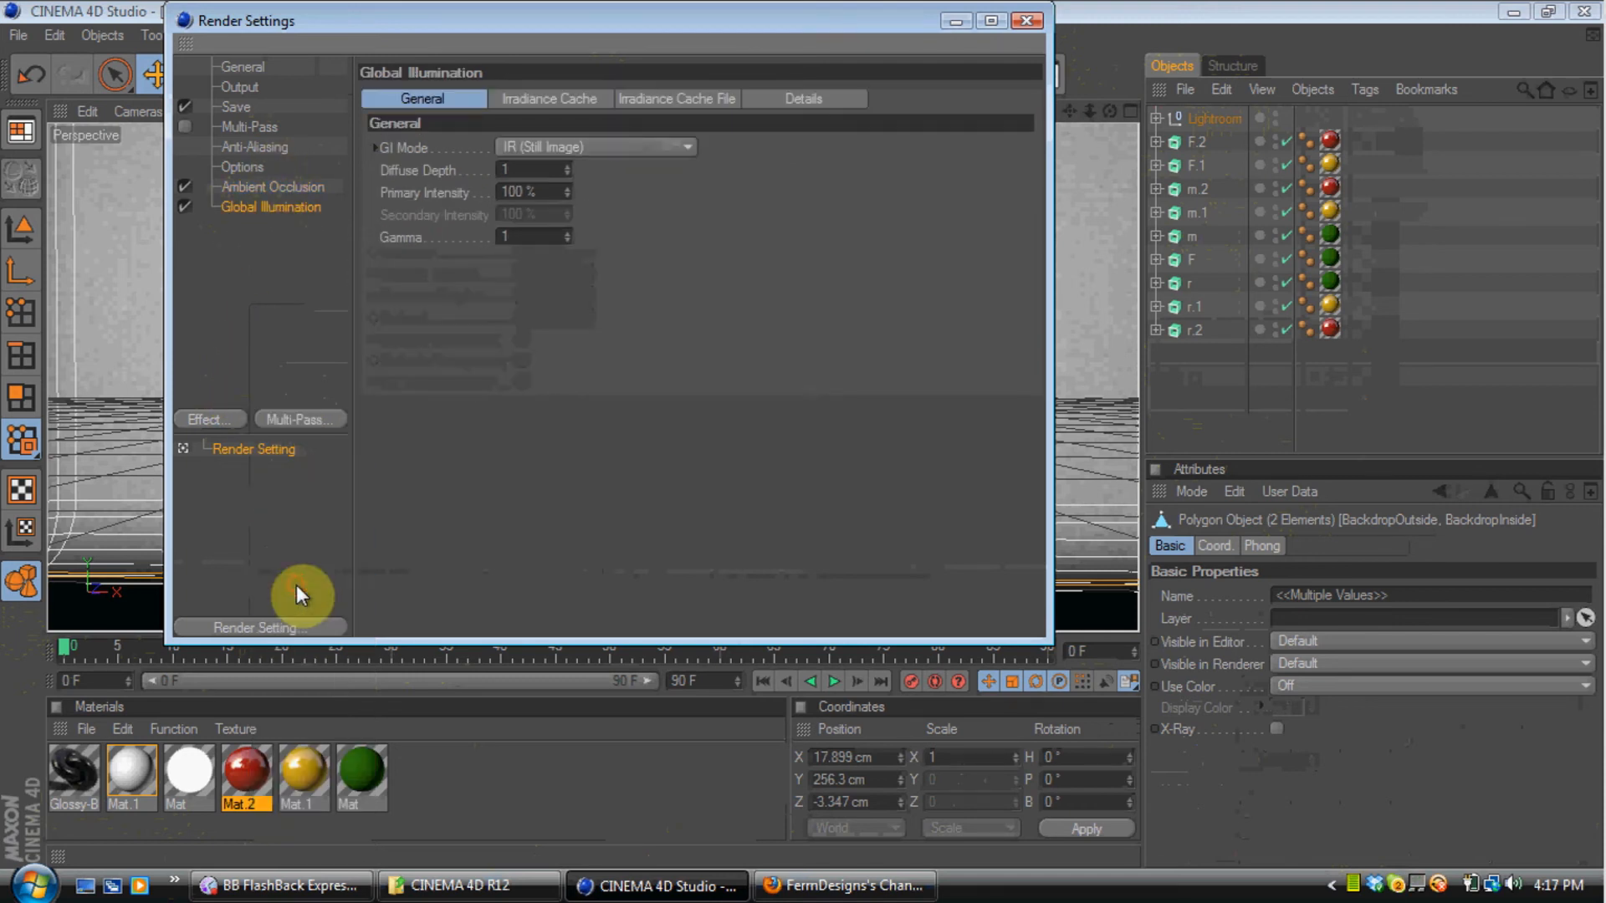
Set the render output size to 1280 x 720 pixels and lock the aspect ratio
left_click(294, 67)
left_click(301, 89)
double_click(502, 118)
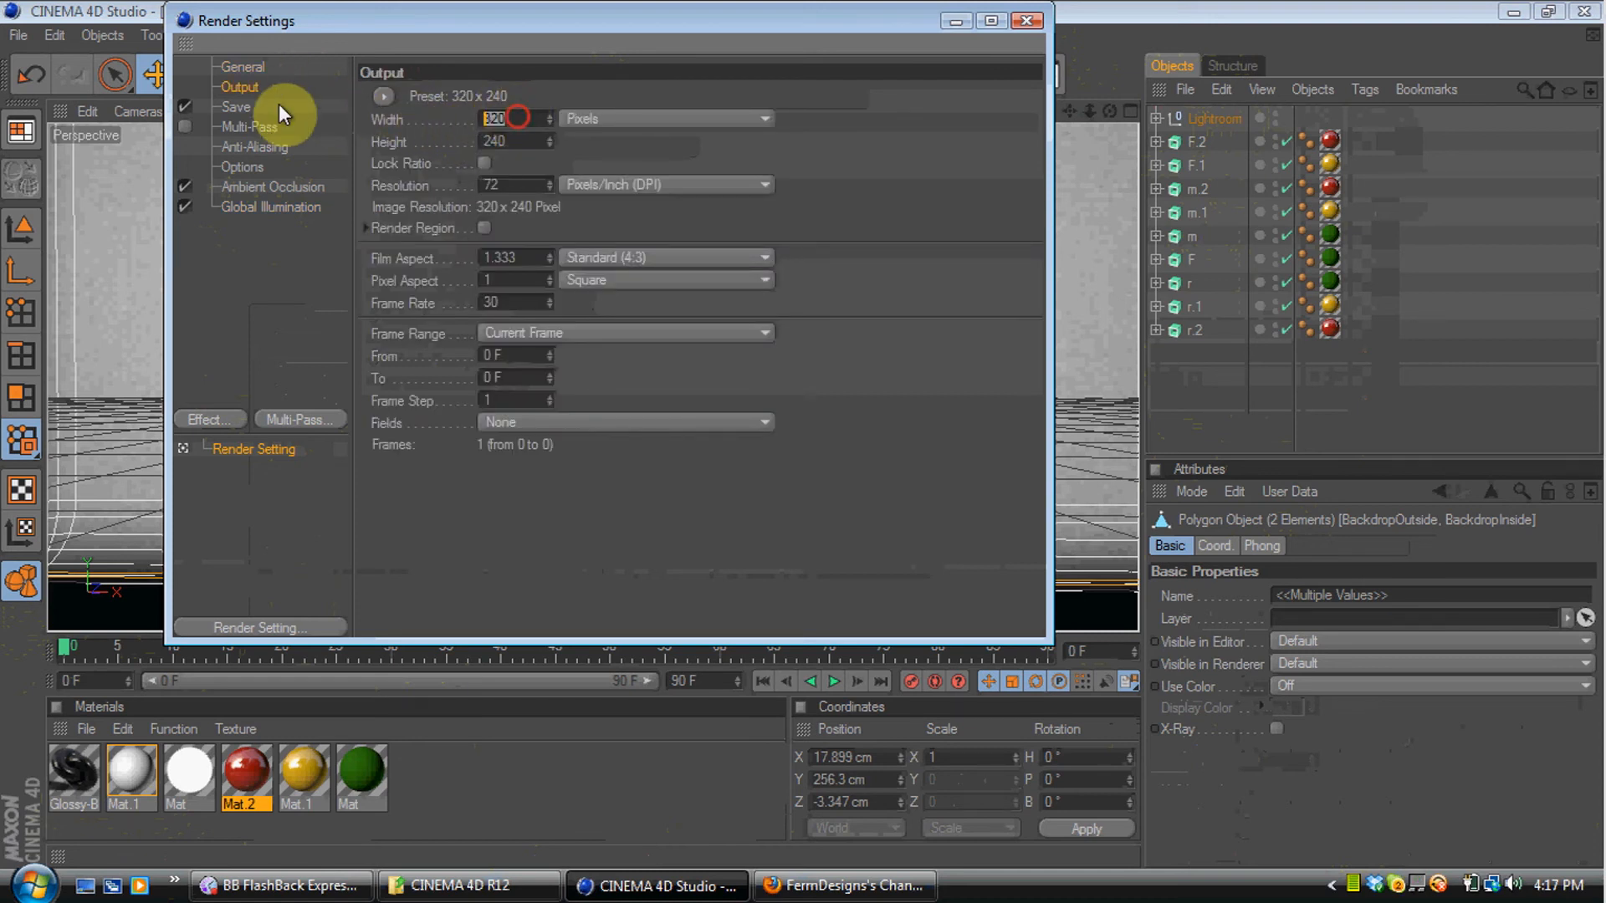
type("1280")
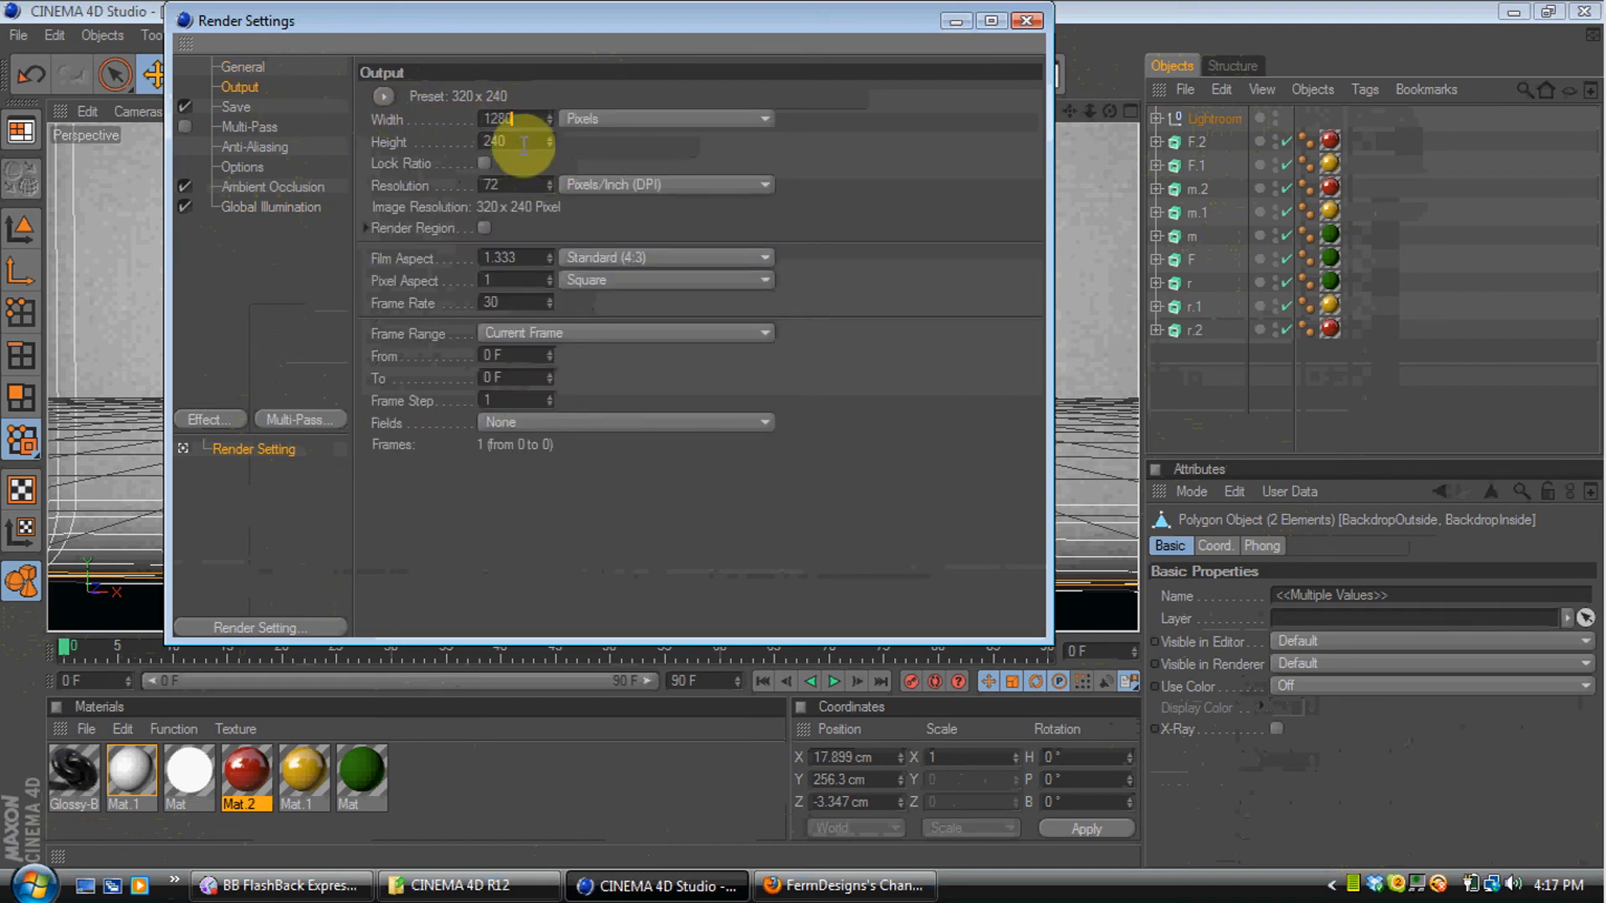
double_click(520, 141)
type("720")
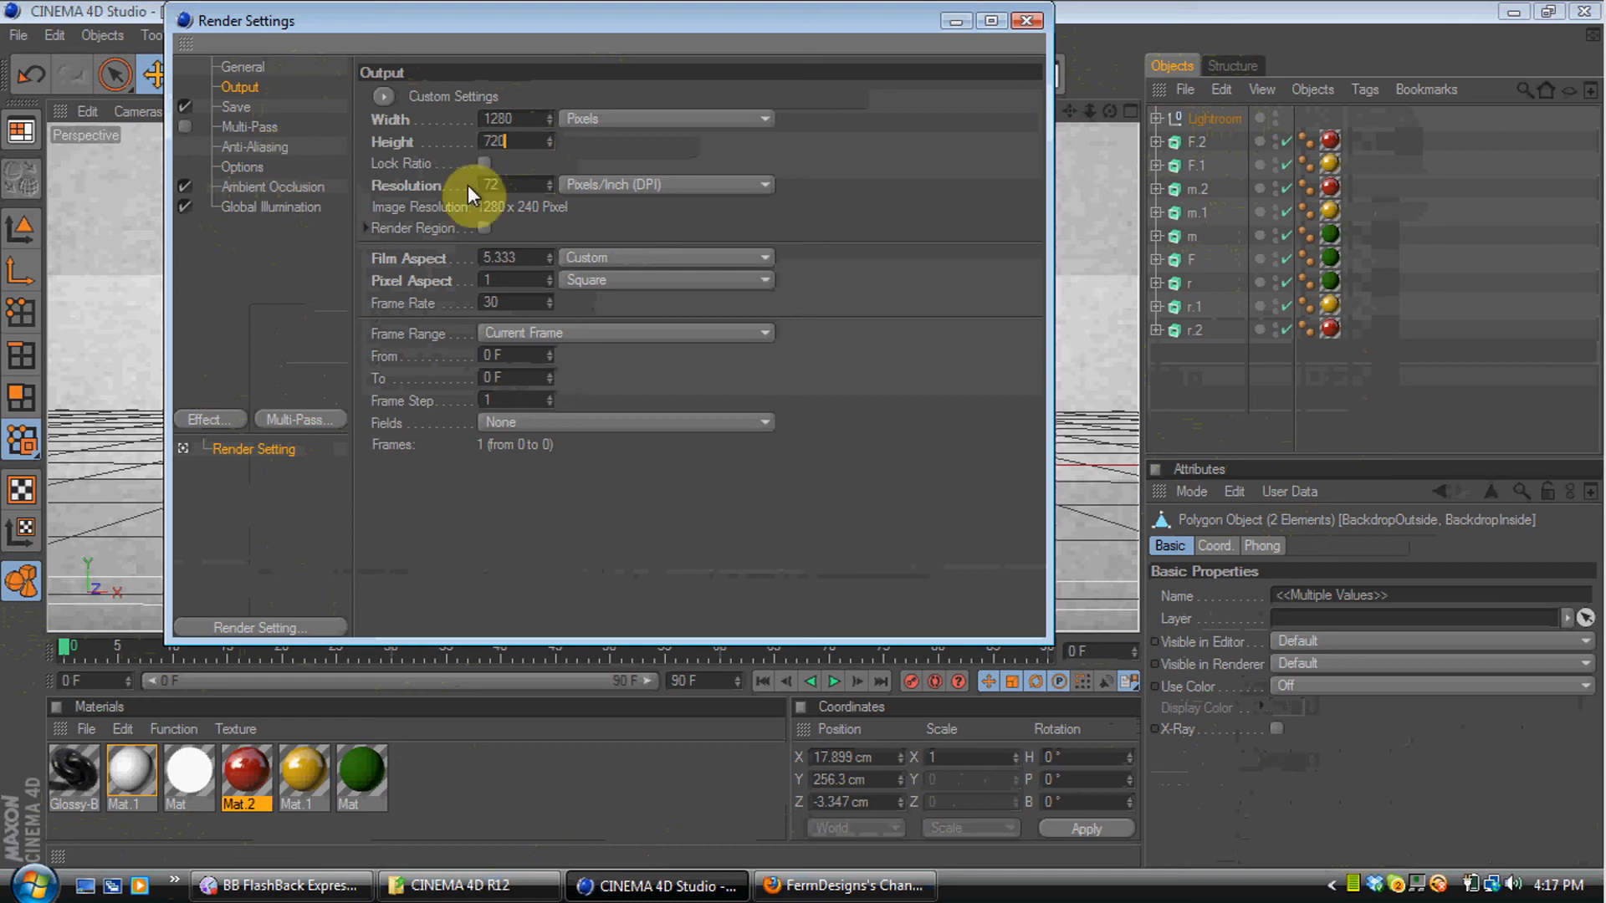
left_click(486, 164)
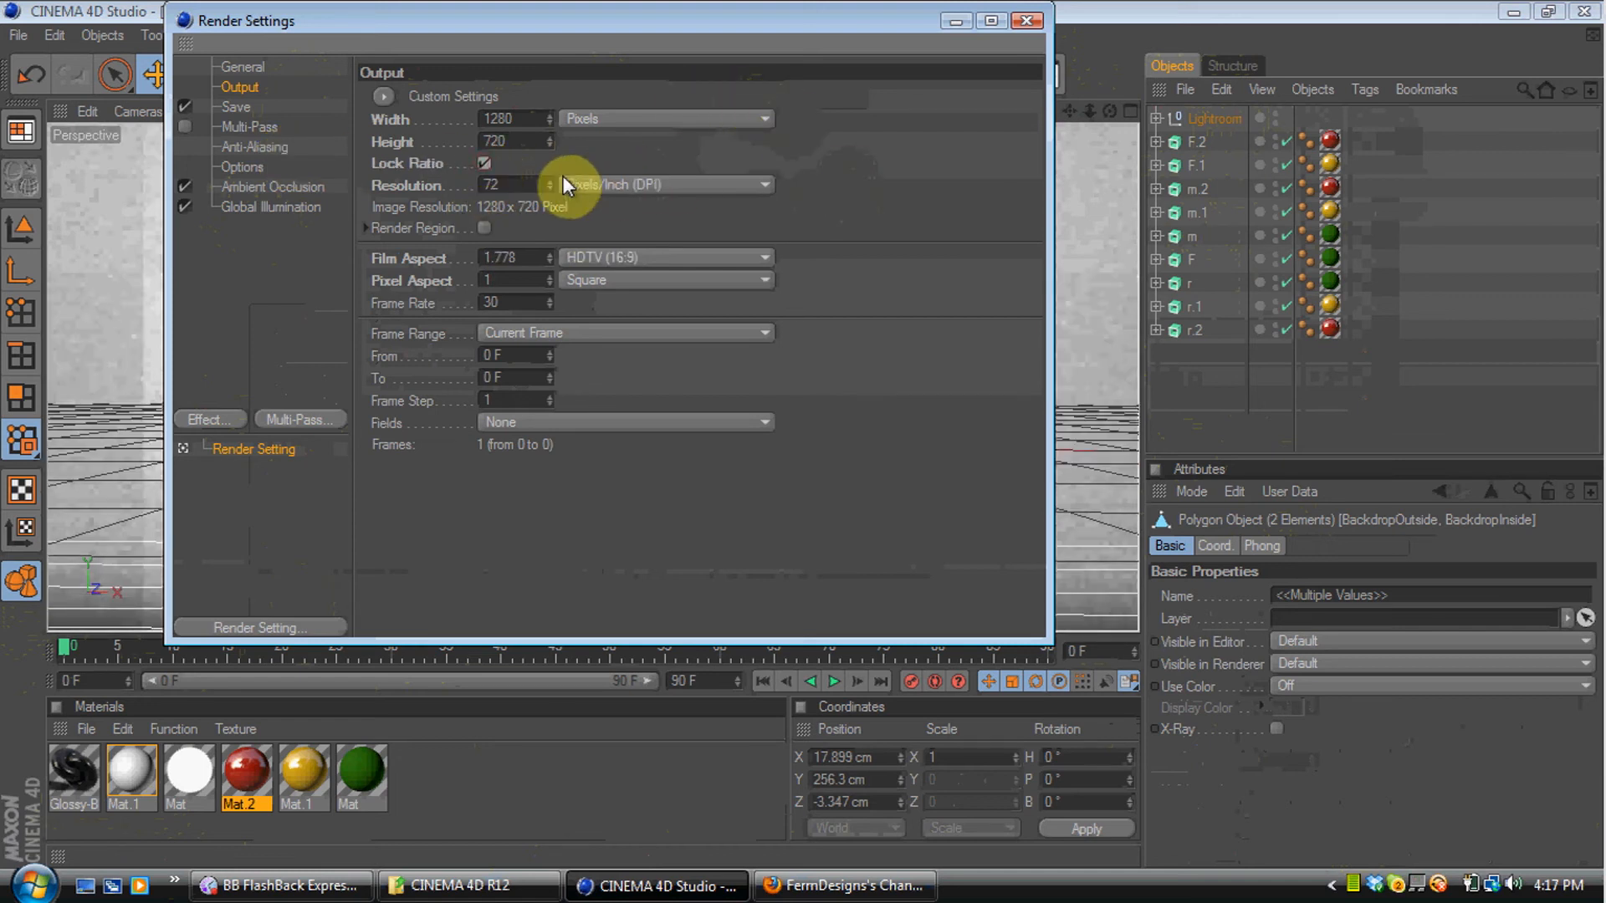
Review the file formats available for saving the rendered image
left_click(261, 109)
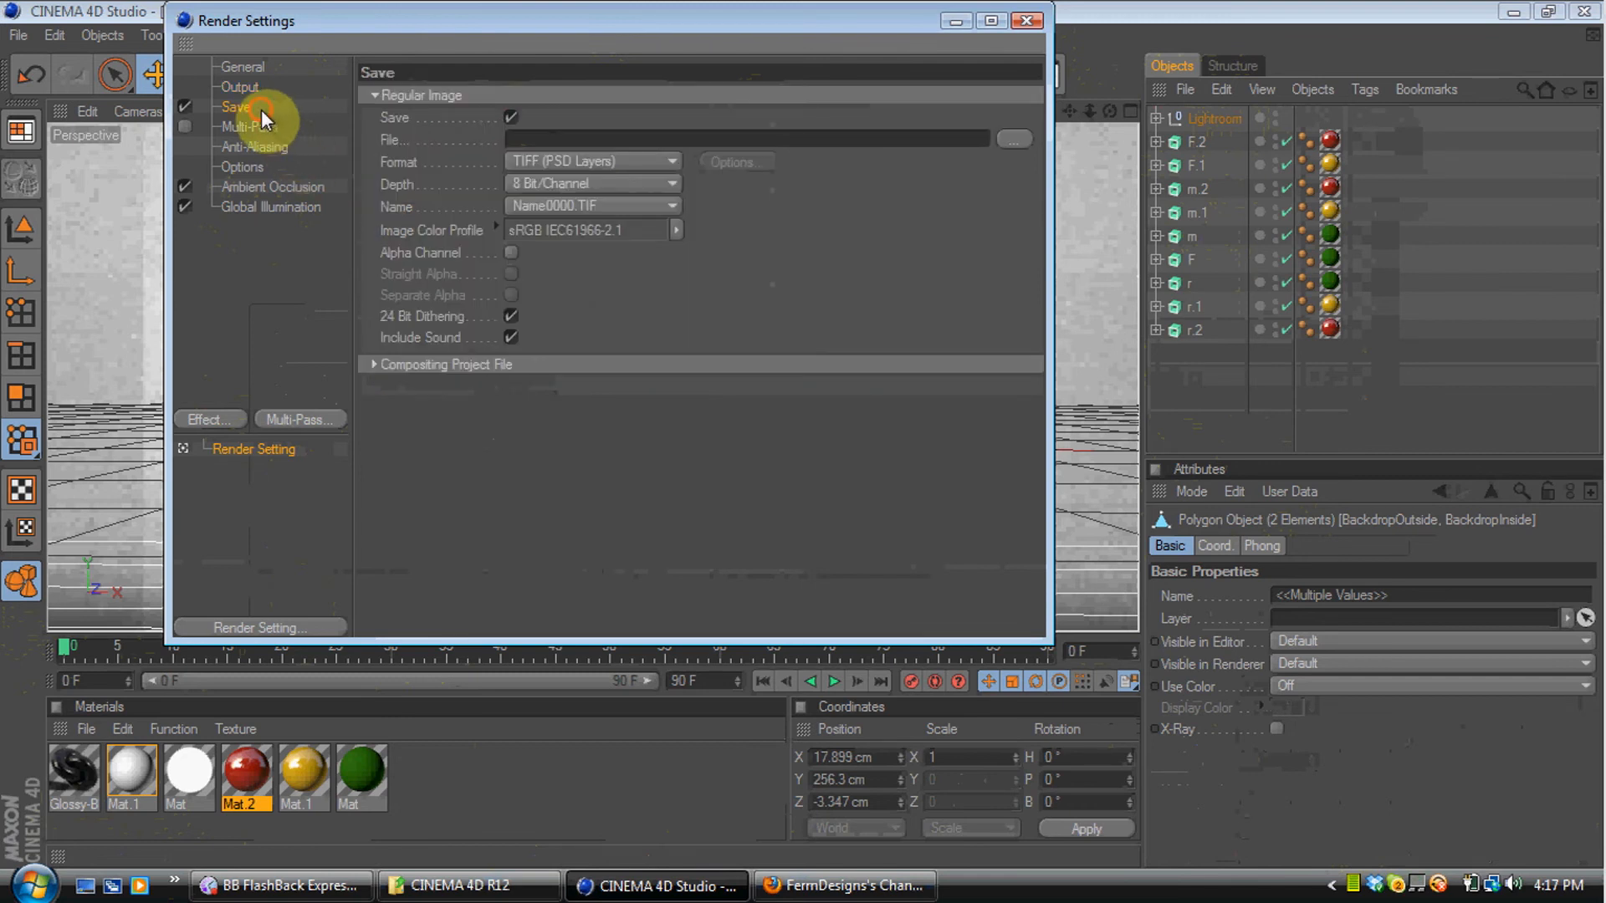
left_click(546, 159)
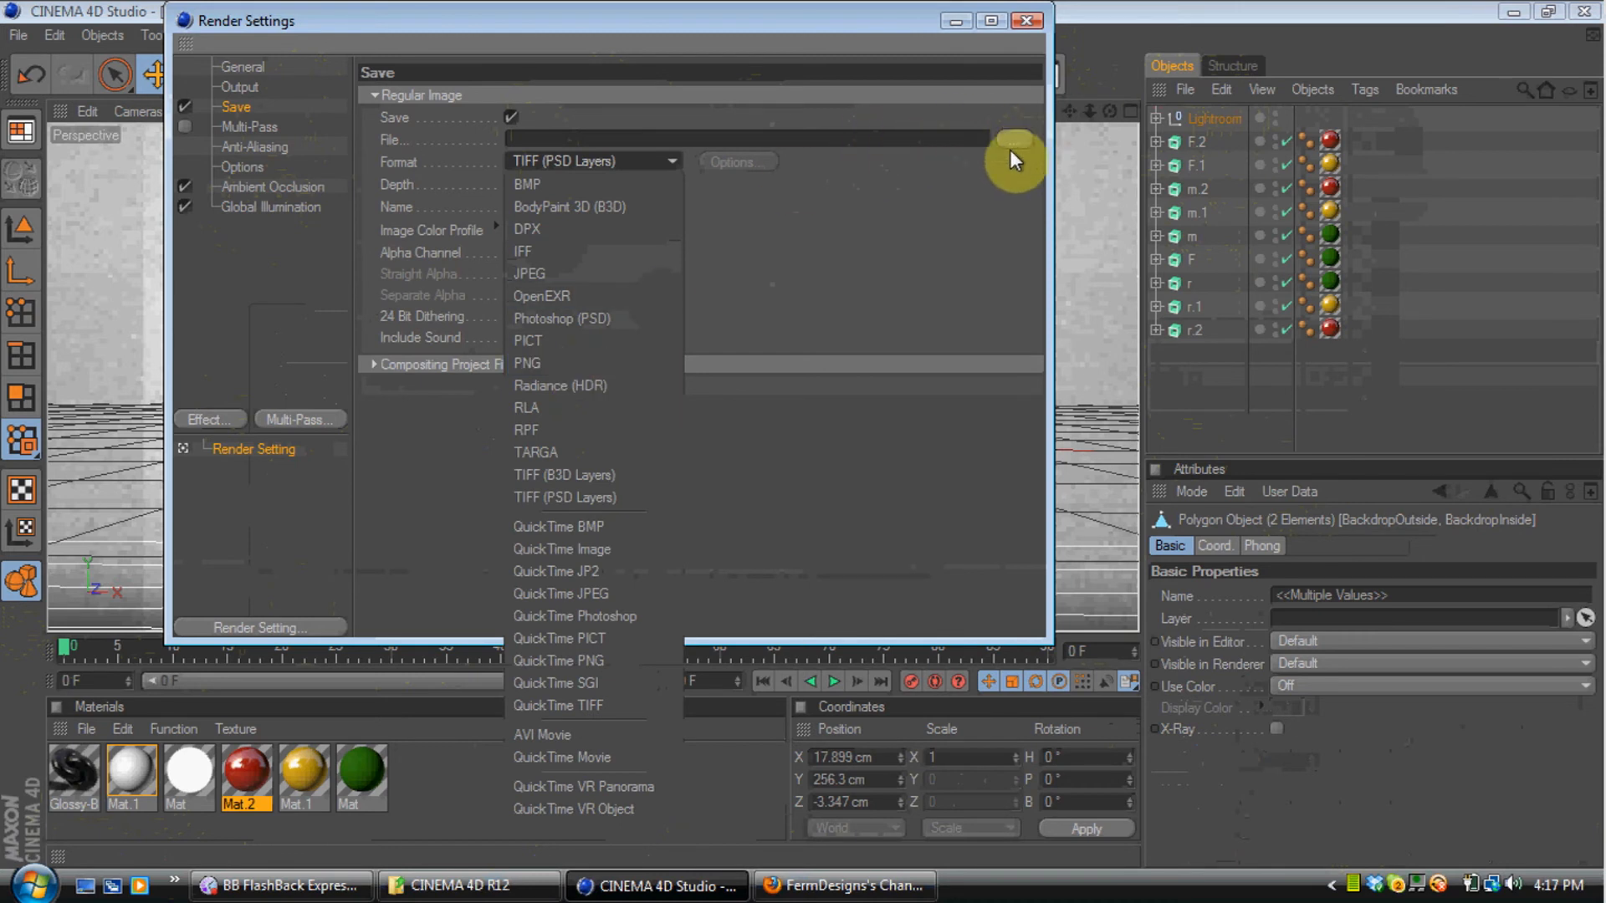
left_click(923, 220)
Try Best anti-aliasing for the render, return it to Geometry and close the render settings
left_click(255, 147)
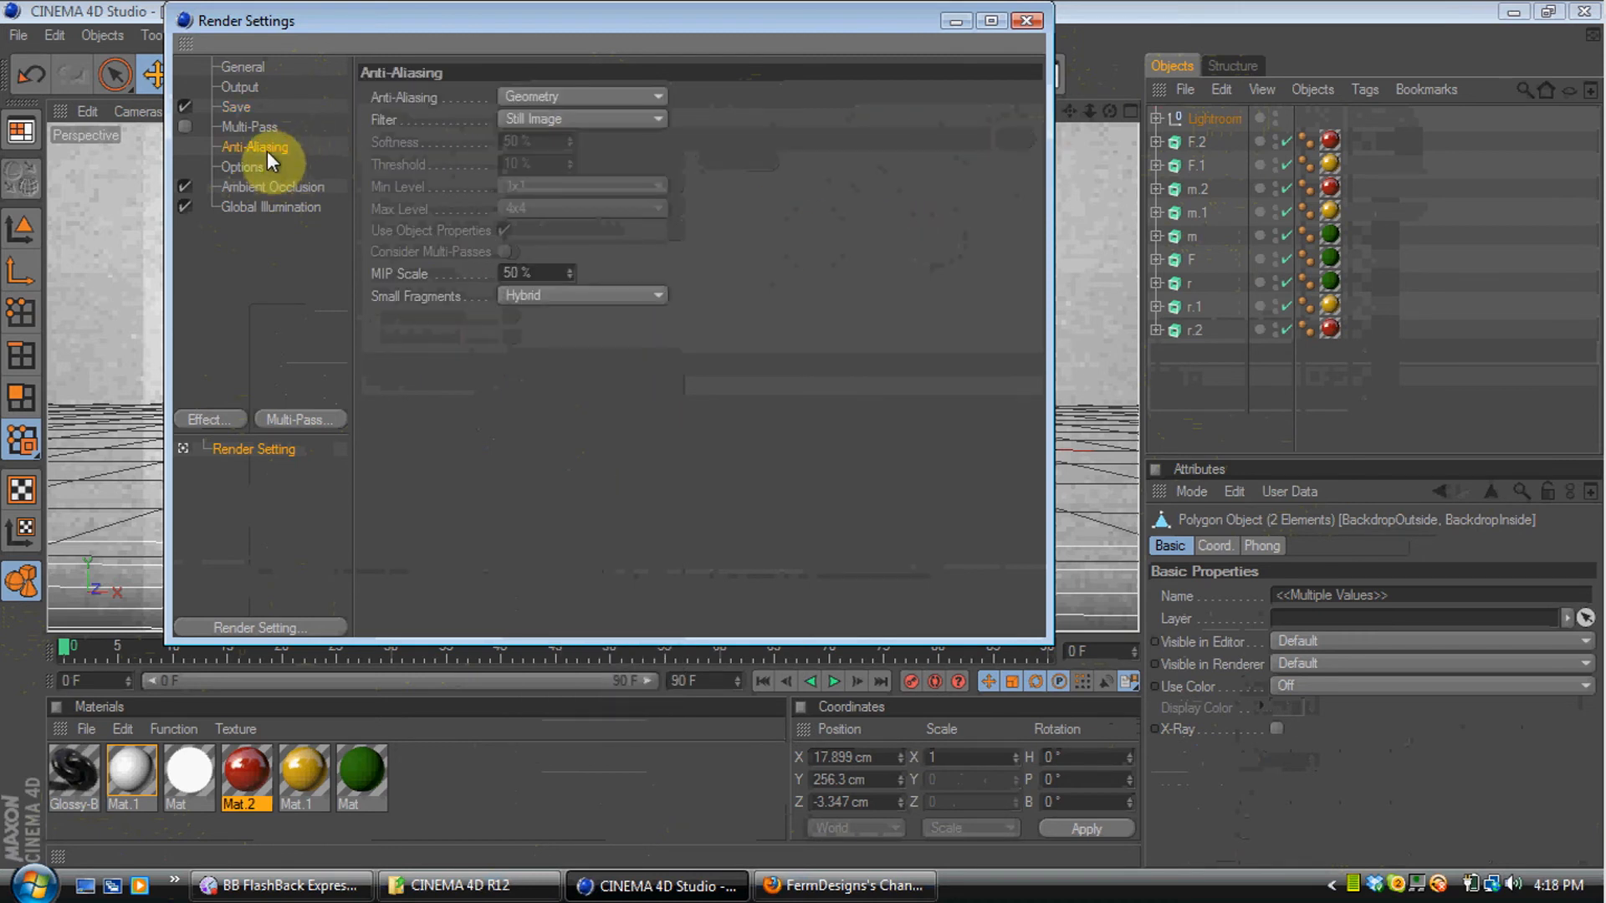
left_click(509, 96)
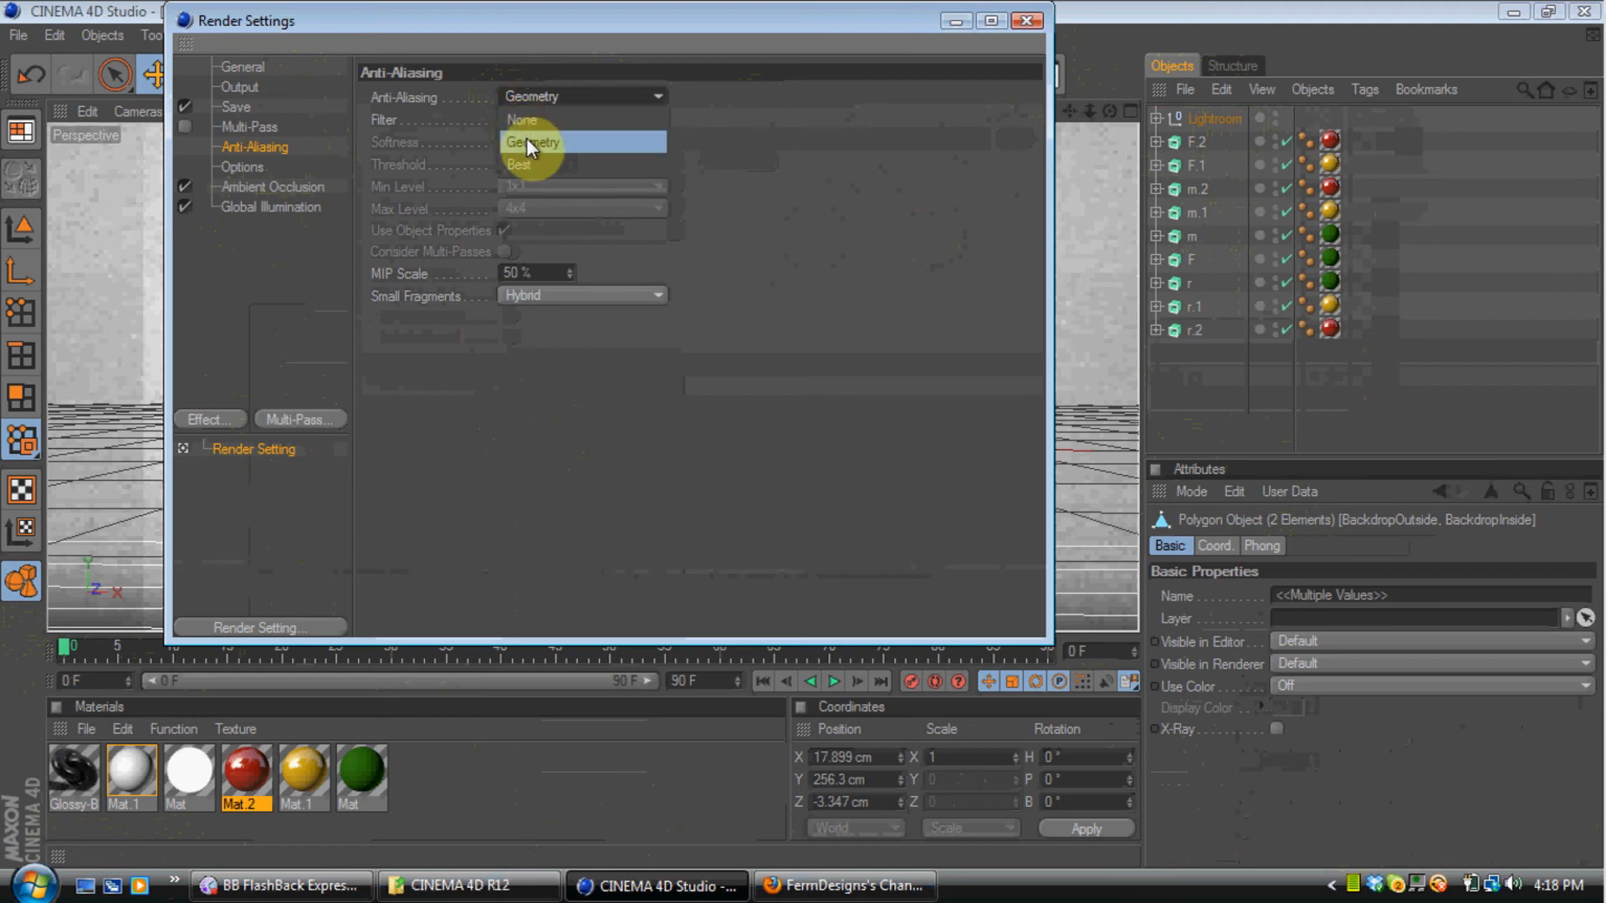
left_click(536, 160)
left_click(549, 97)
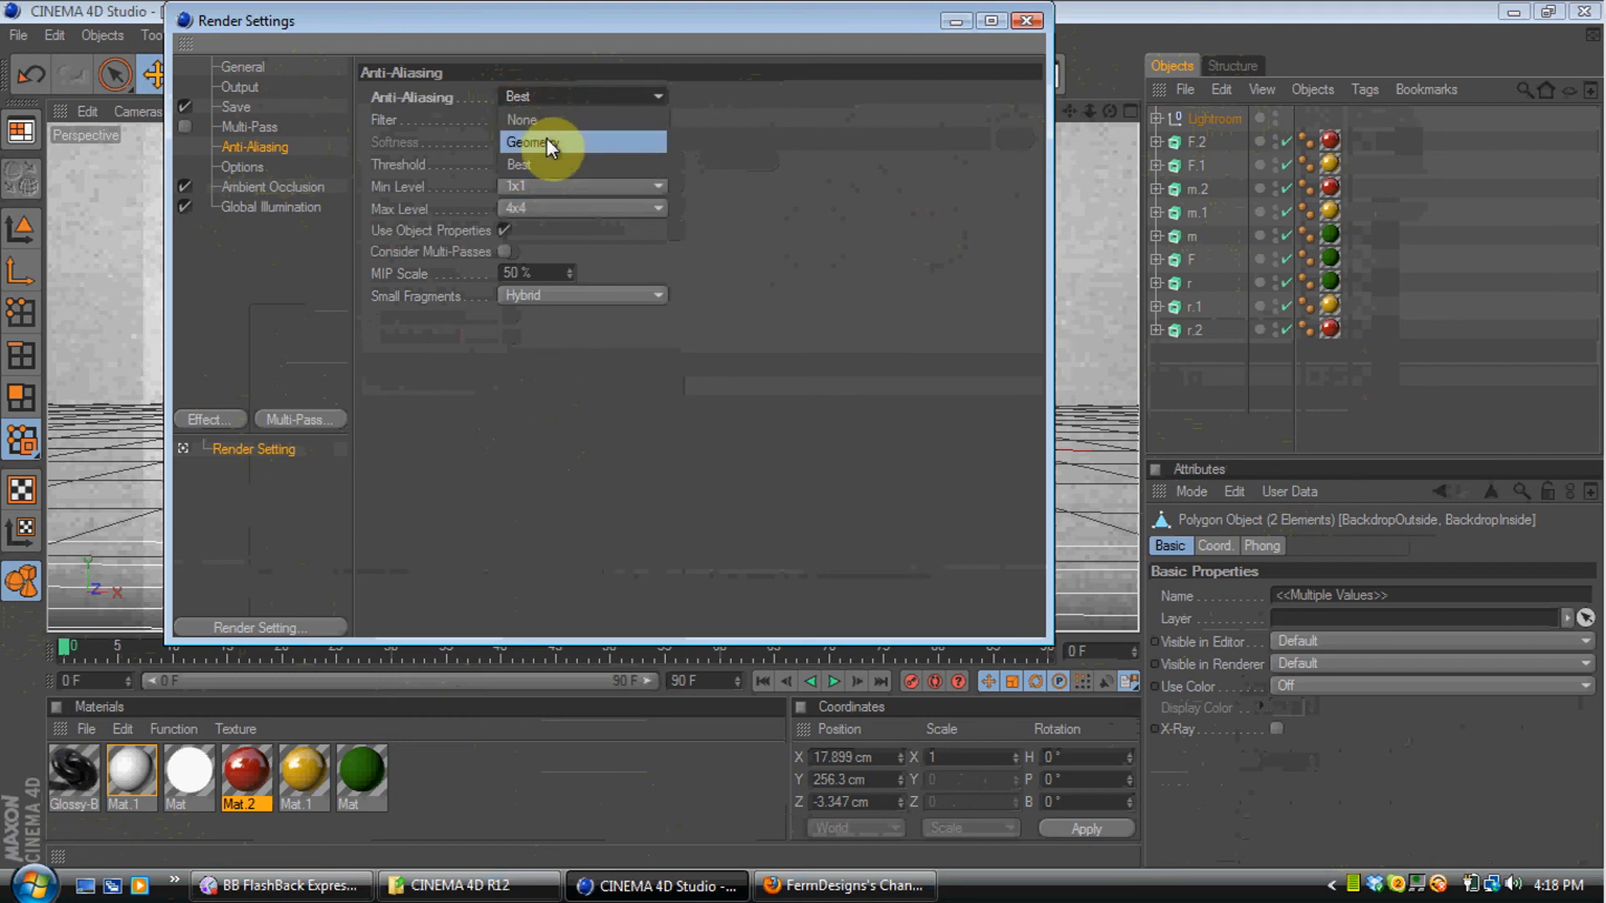
left_click(545, 137)
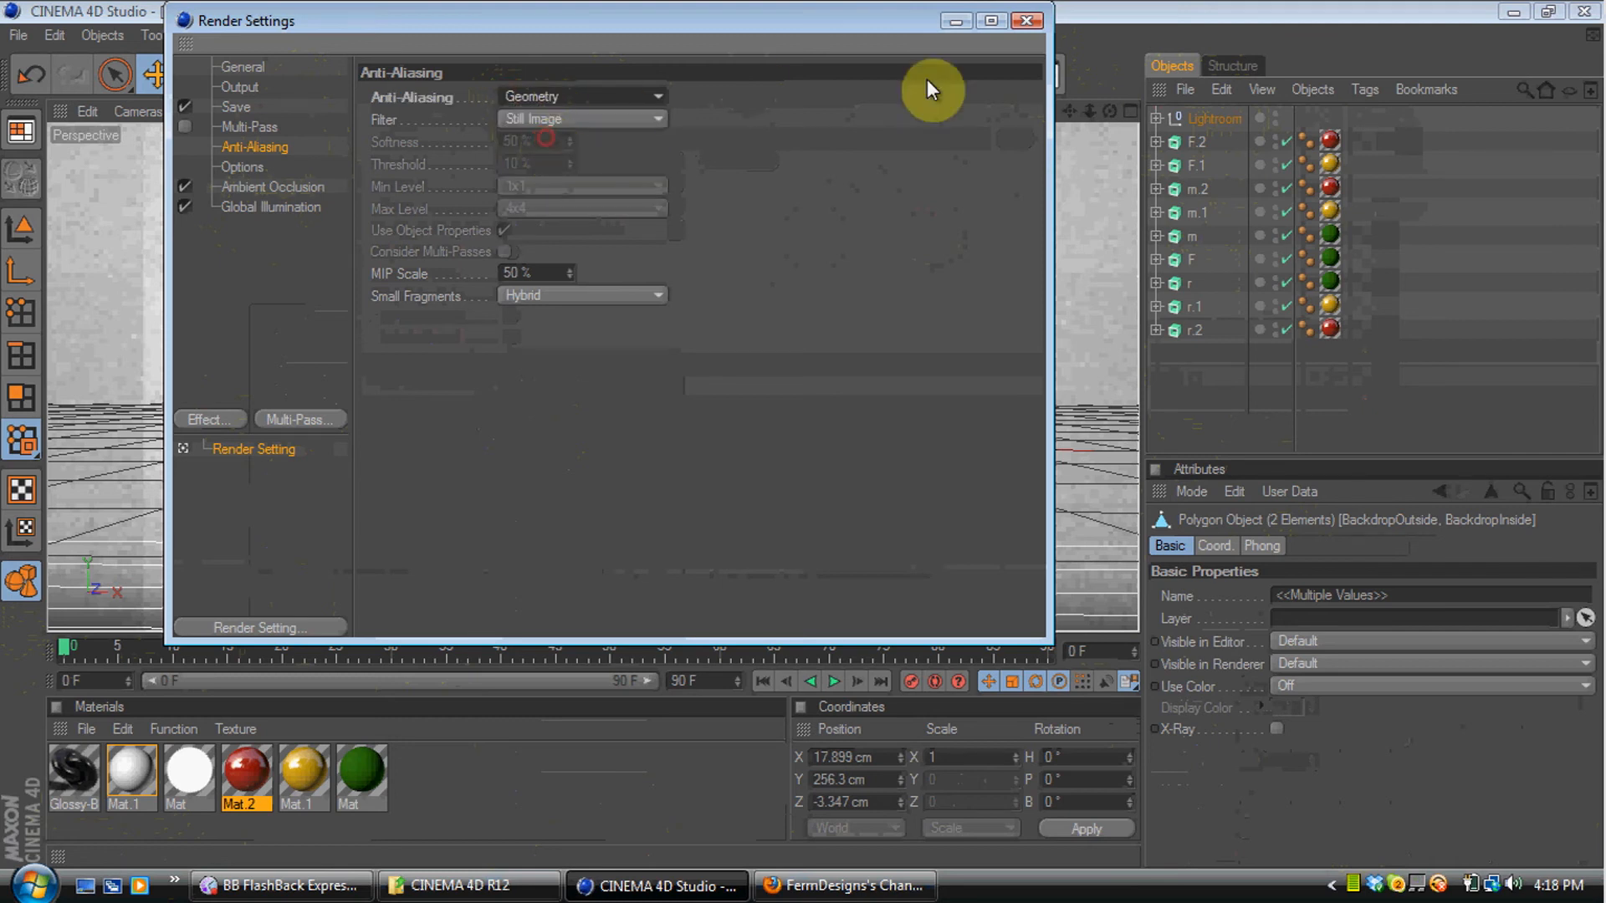
left_click(1027, 20)
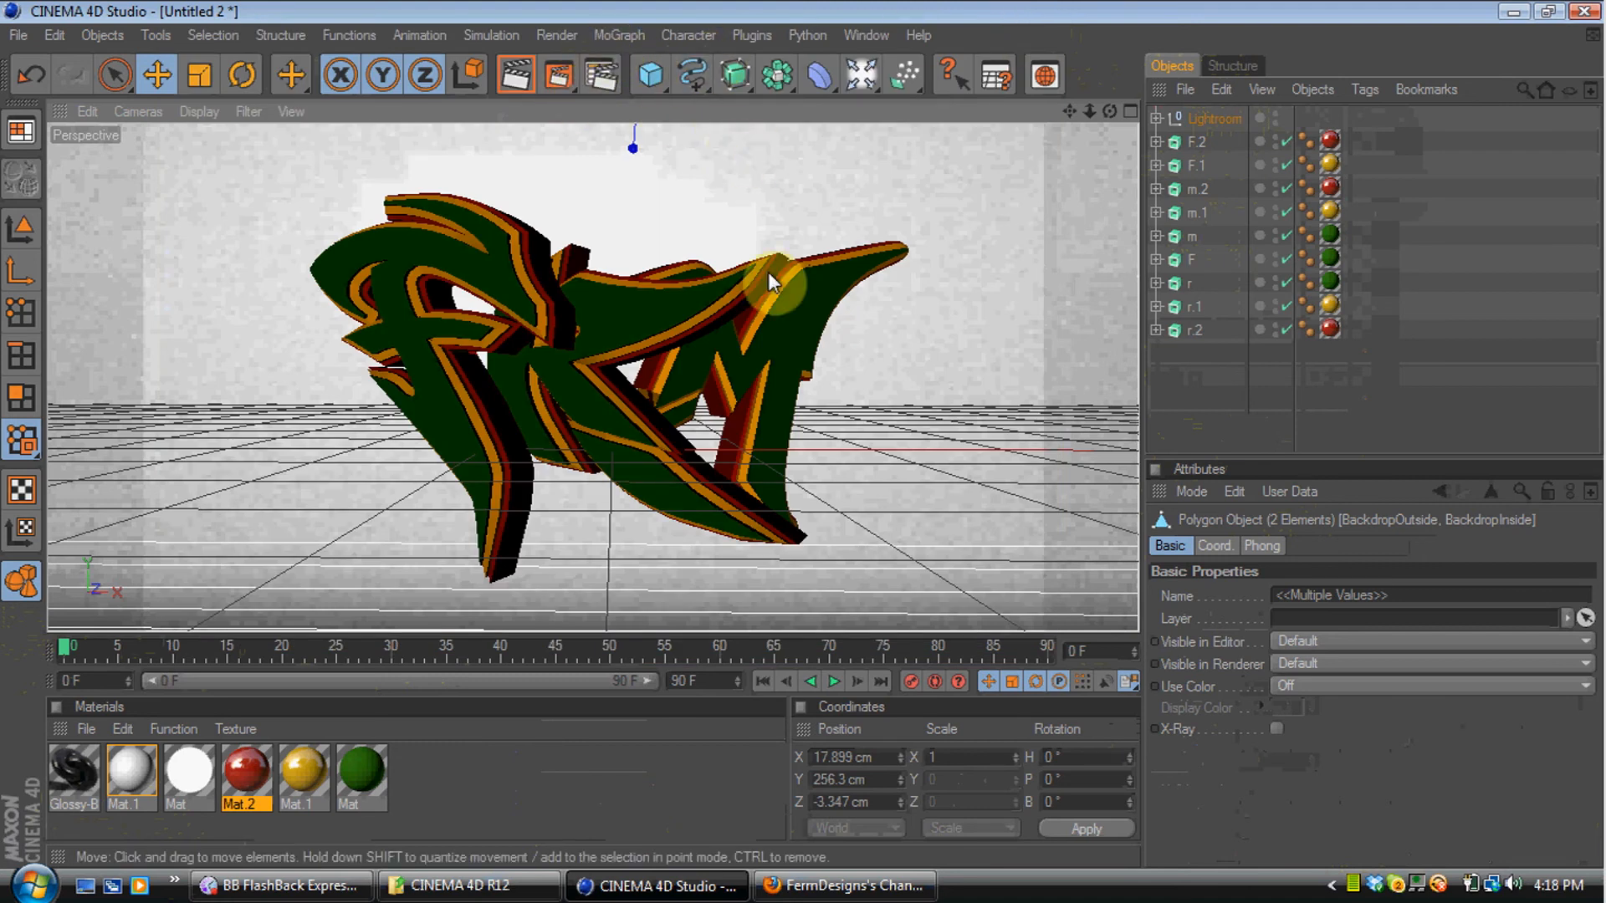
Shift the three M layers (m, m.1 and m.2) slightly along X toward the R and render the view
left_click(851, 297)
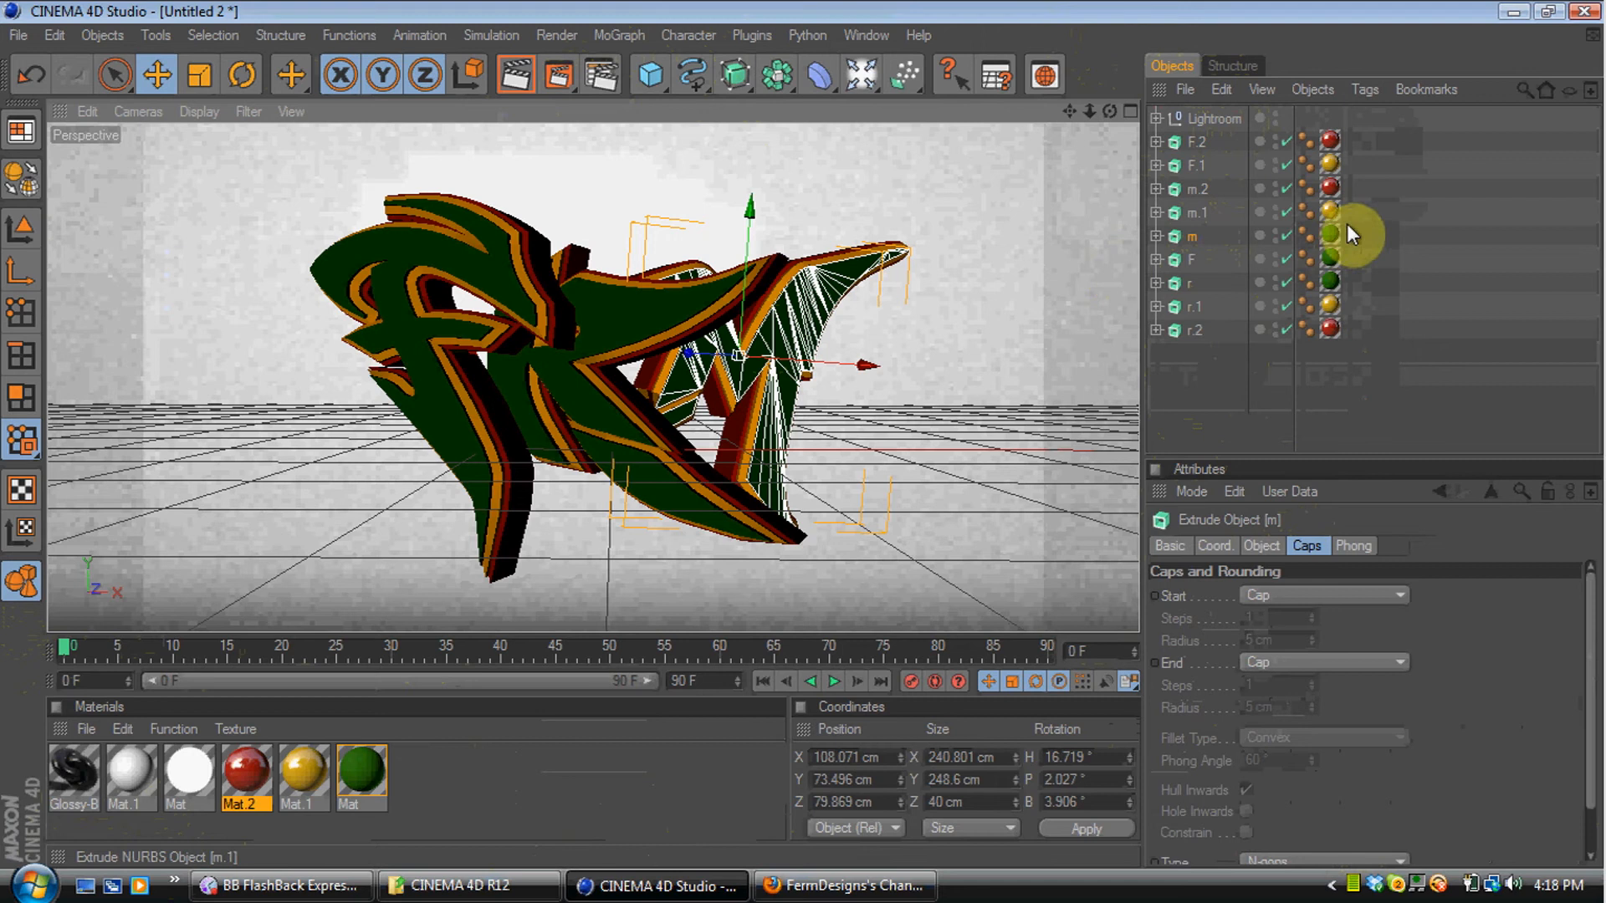
left_click_drag(1352, 235, 1198, 180)
left_click_drag(859, 365, 850, 366)
left_click(1034, 206)
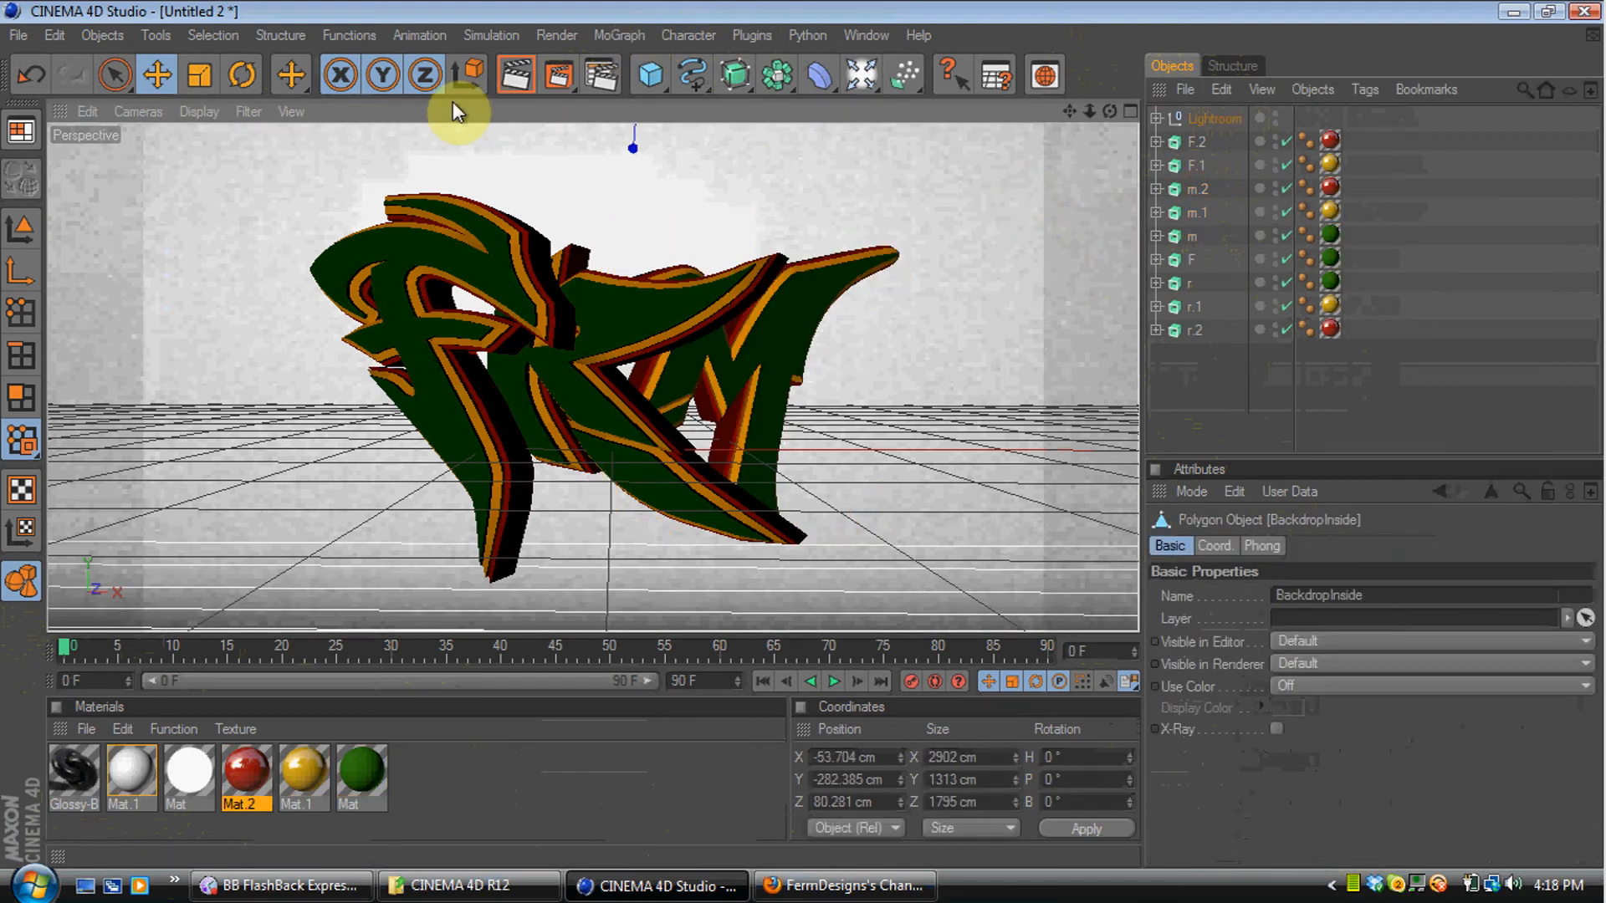
left_click(525, 67)
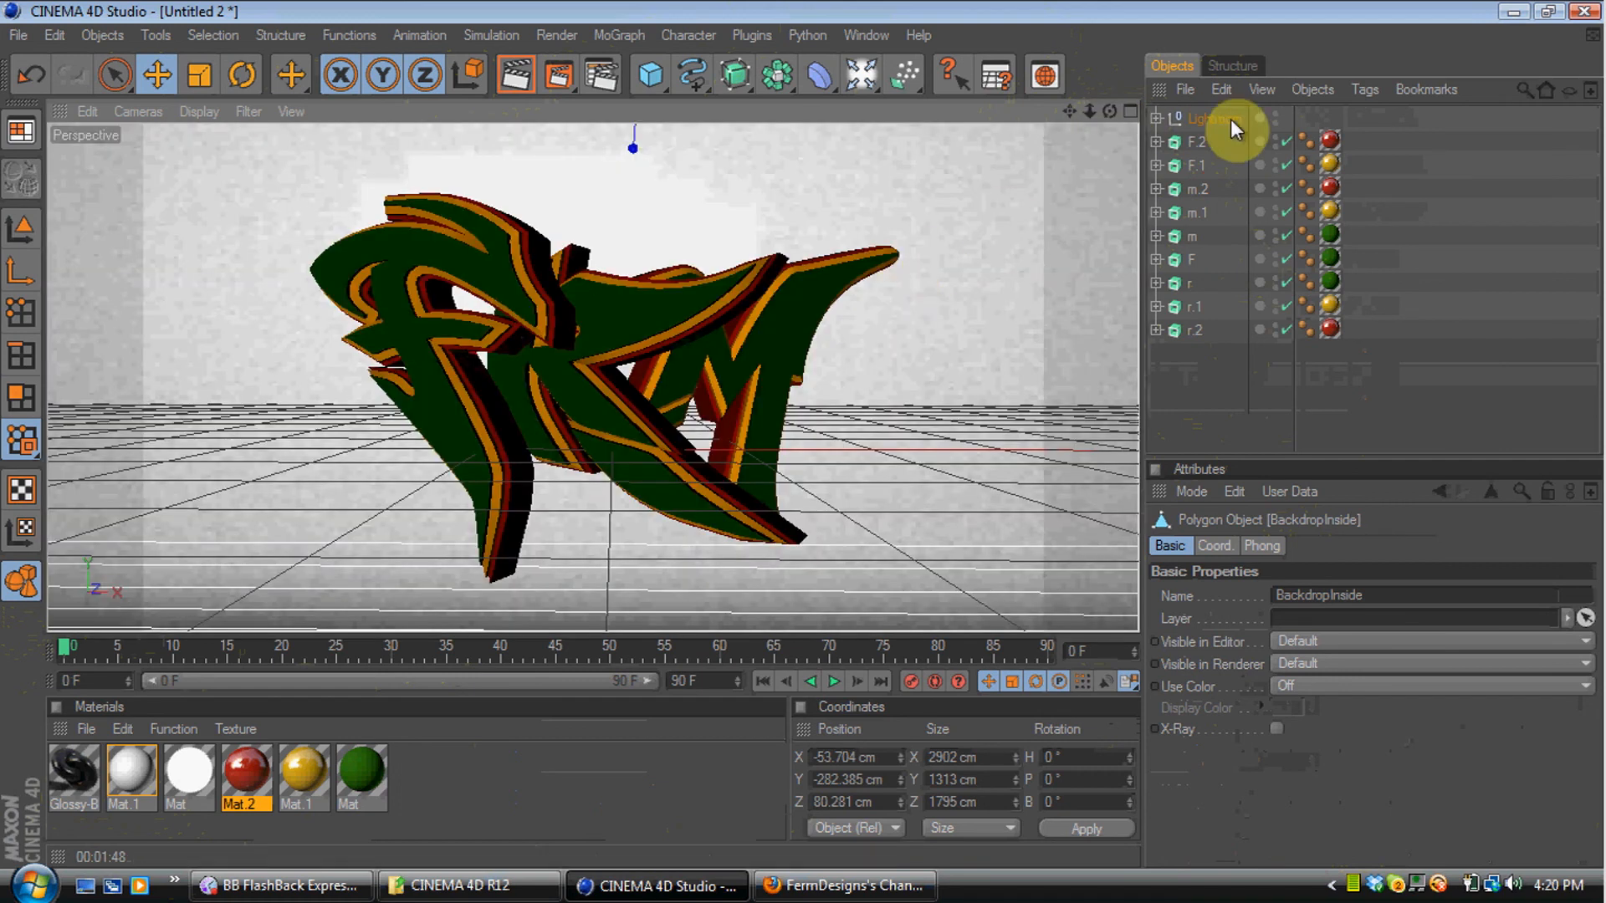
Scale the three M layers up slightly and raise them behind the R
left_click_drag(1351, 239, 1195, 190)
left_click(199, 75)
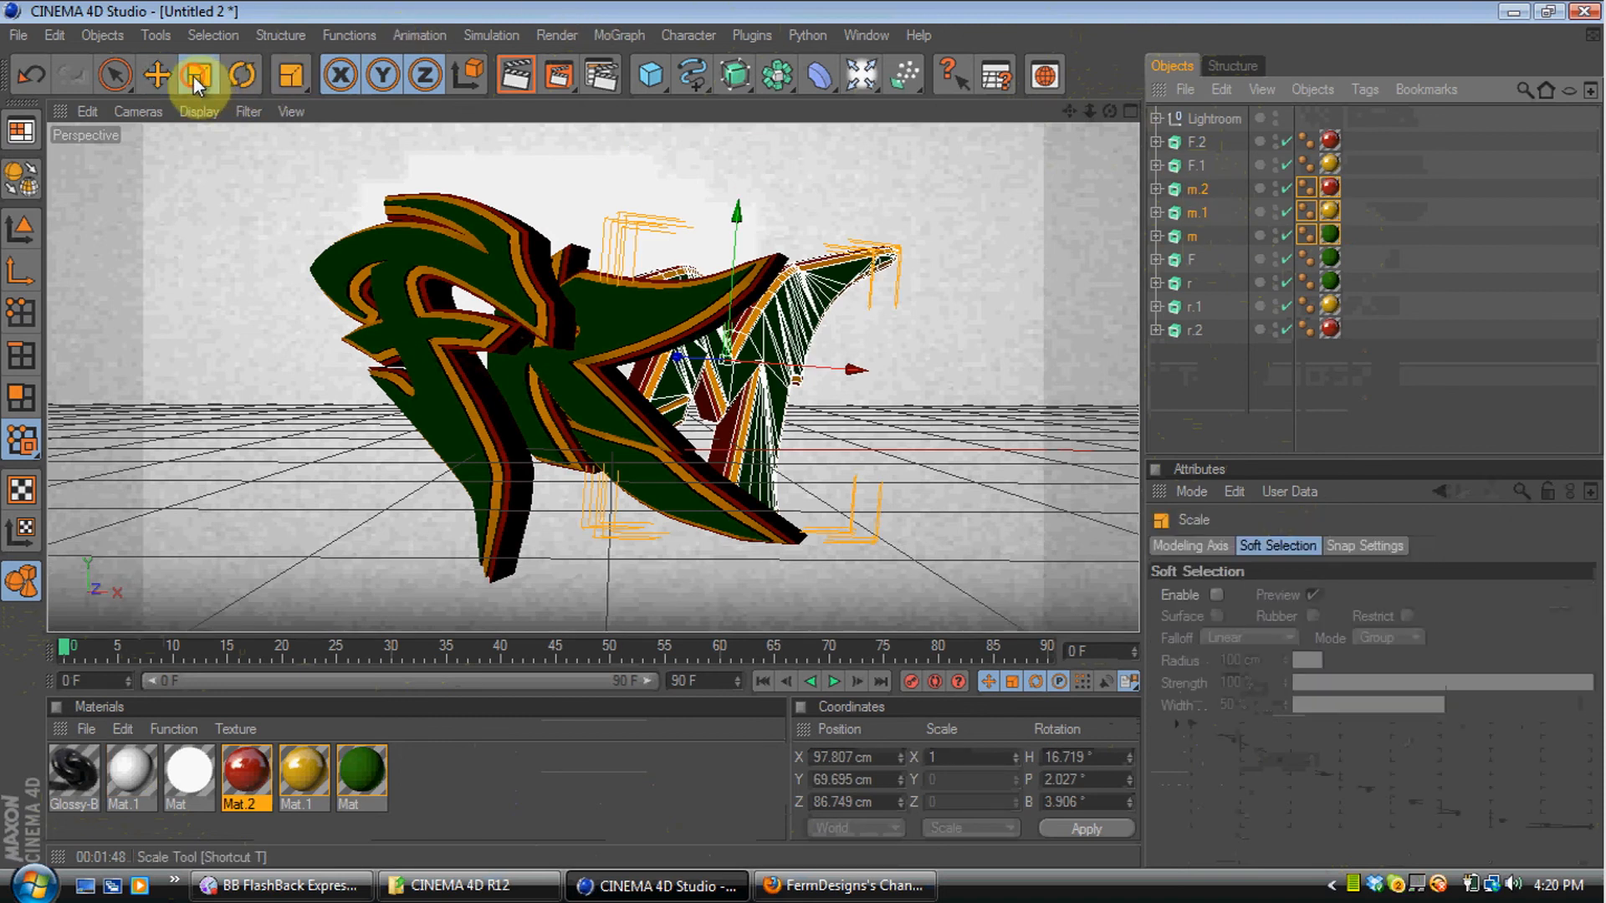
left_click_drag(730, 367, 757, 362)
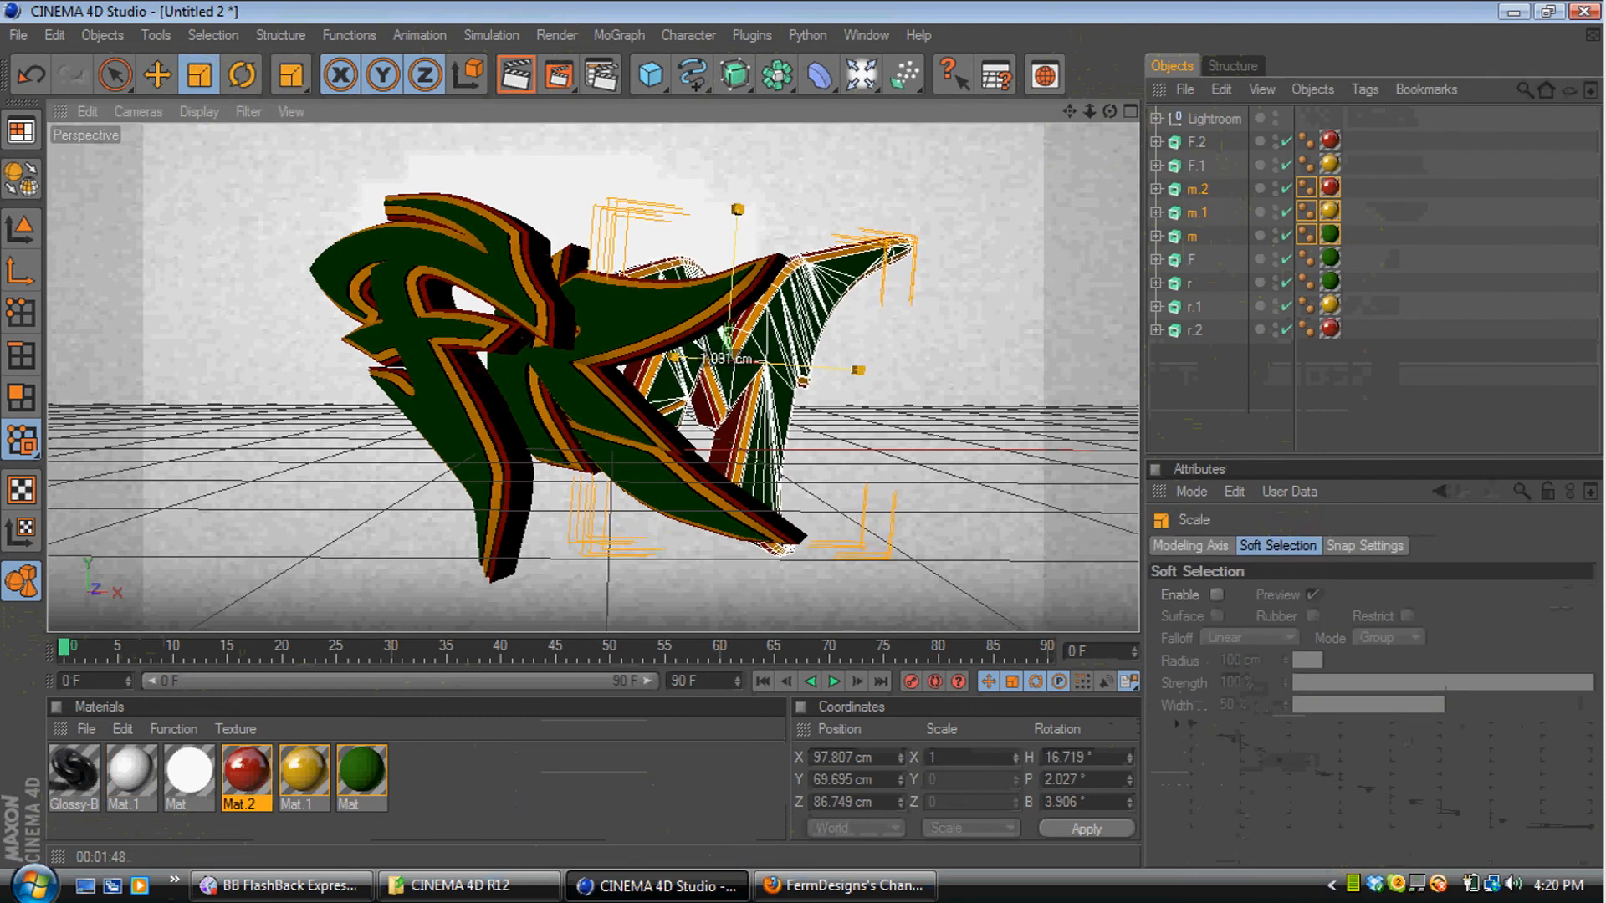
left_click(156, 74)
left_click_drag(661, 251, 665, 230)
left_click(1221, 386)
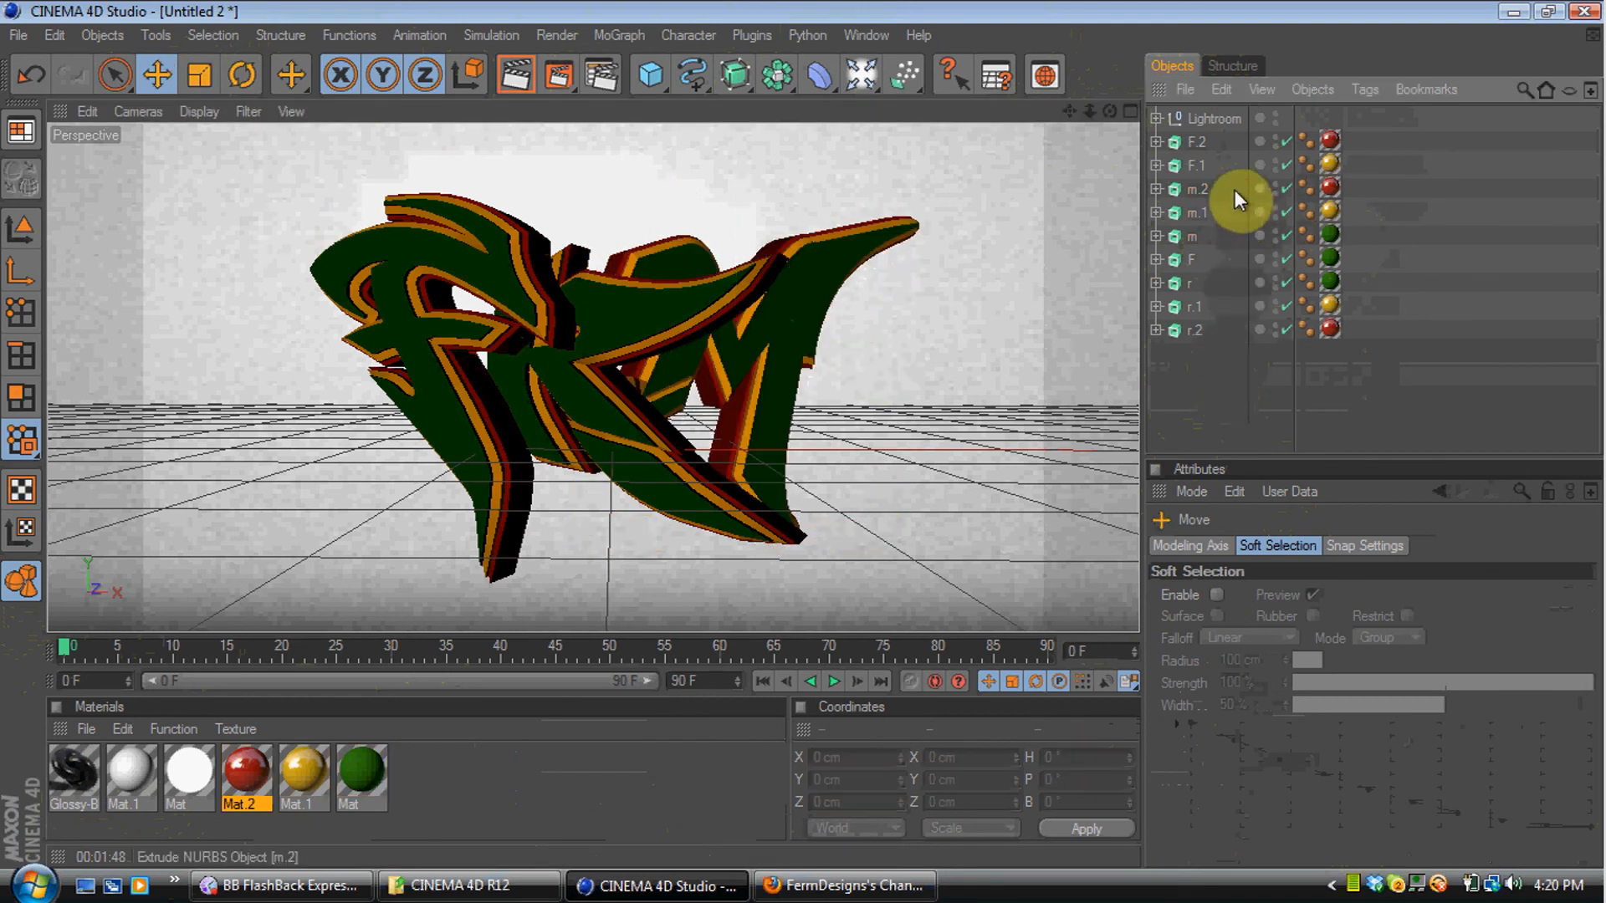
Raise the three R layers (r, r.1 and r.2) slightly along Y
left_click_drag(1198, 364, 1194, 279)
left_click_drag(575, 330, 574, 317)
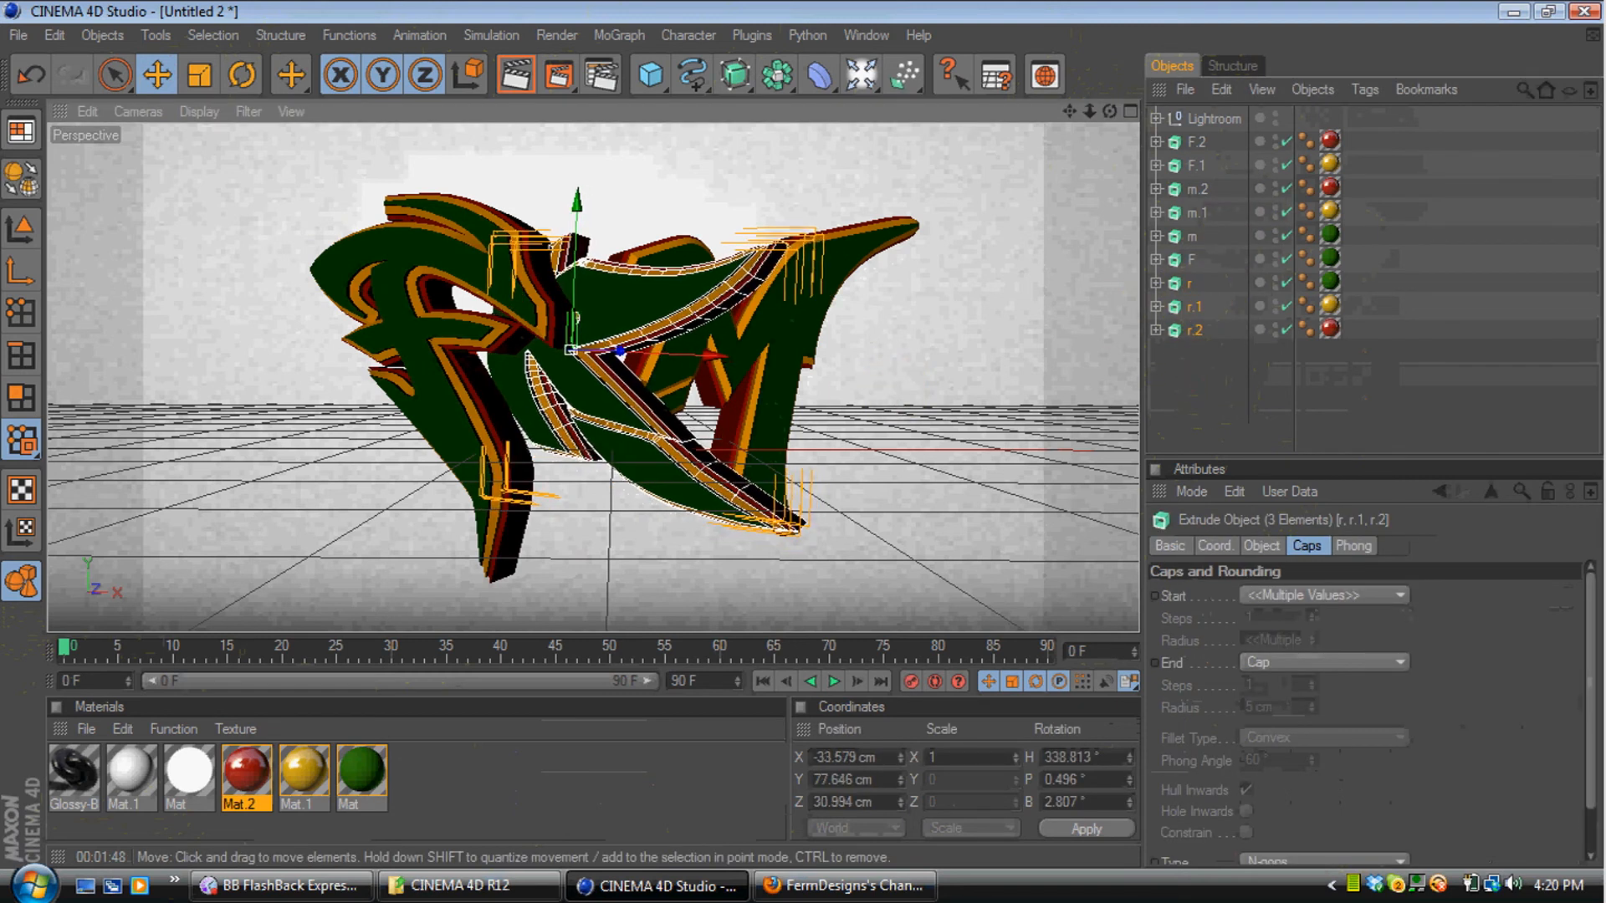
left_click(1221, 364)
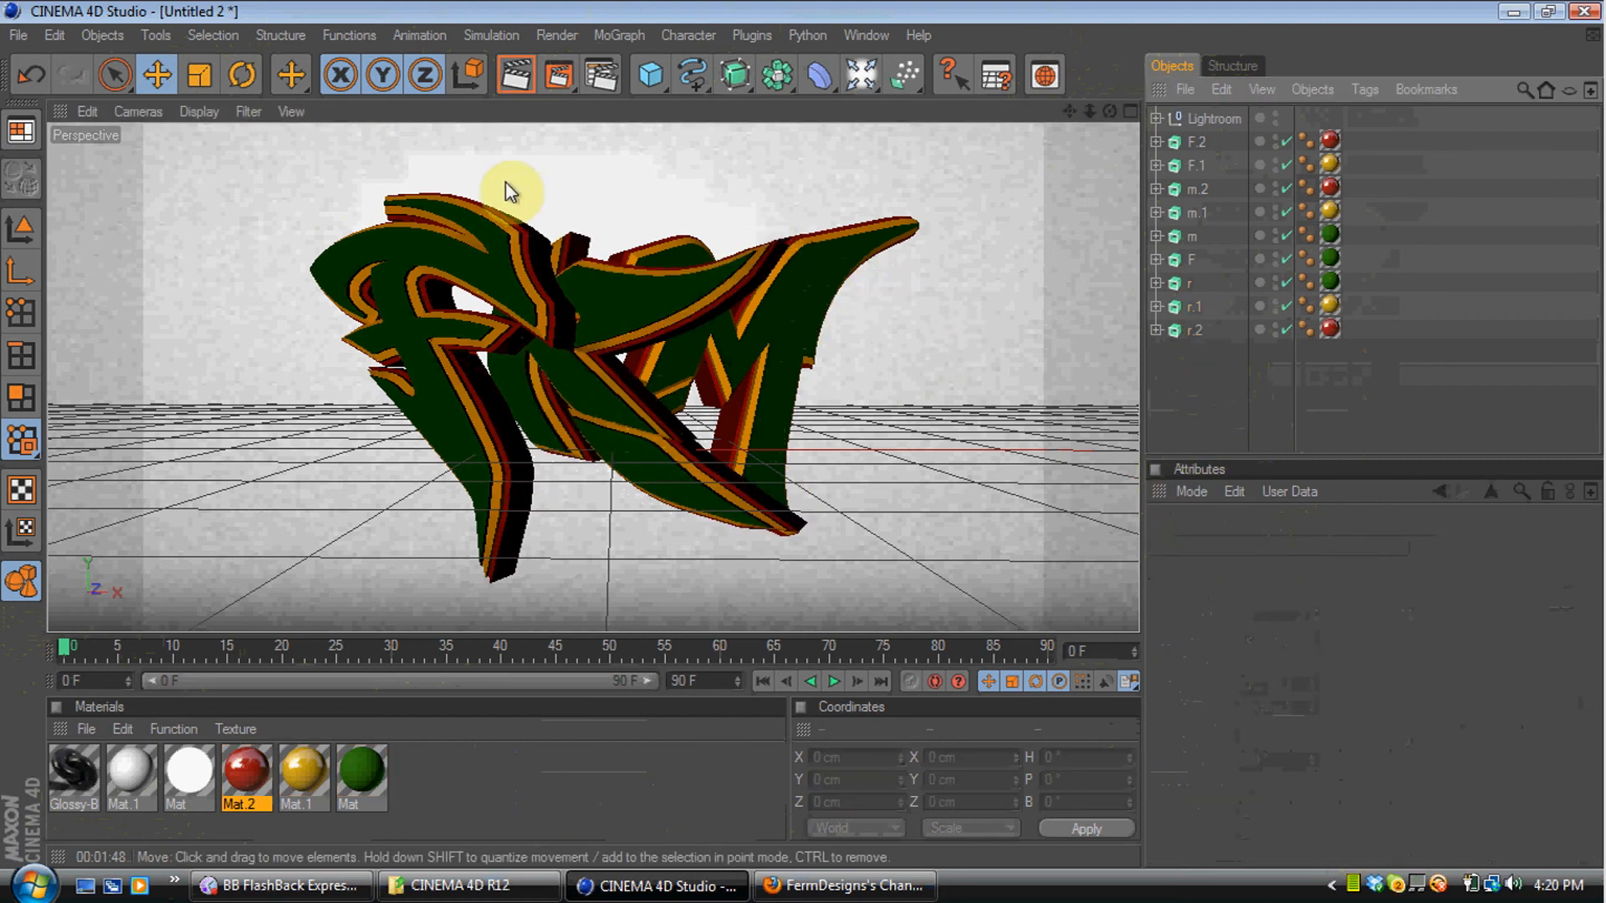
Add a sphere, scale it to about 34 cm and place it beside the outer side of the F's stem
left_click_drag(651, 83, 853, 94)
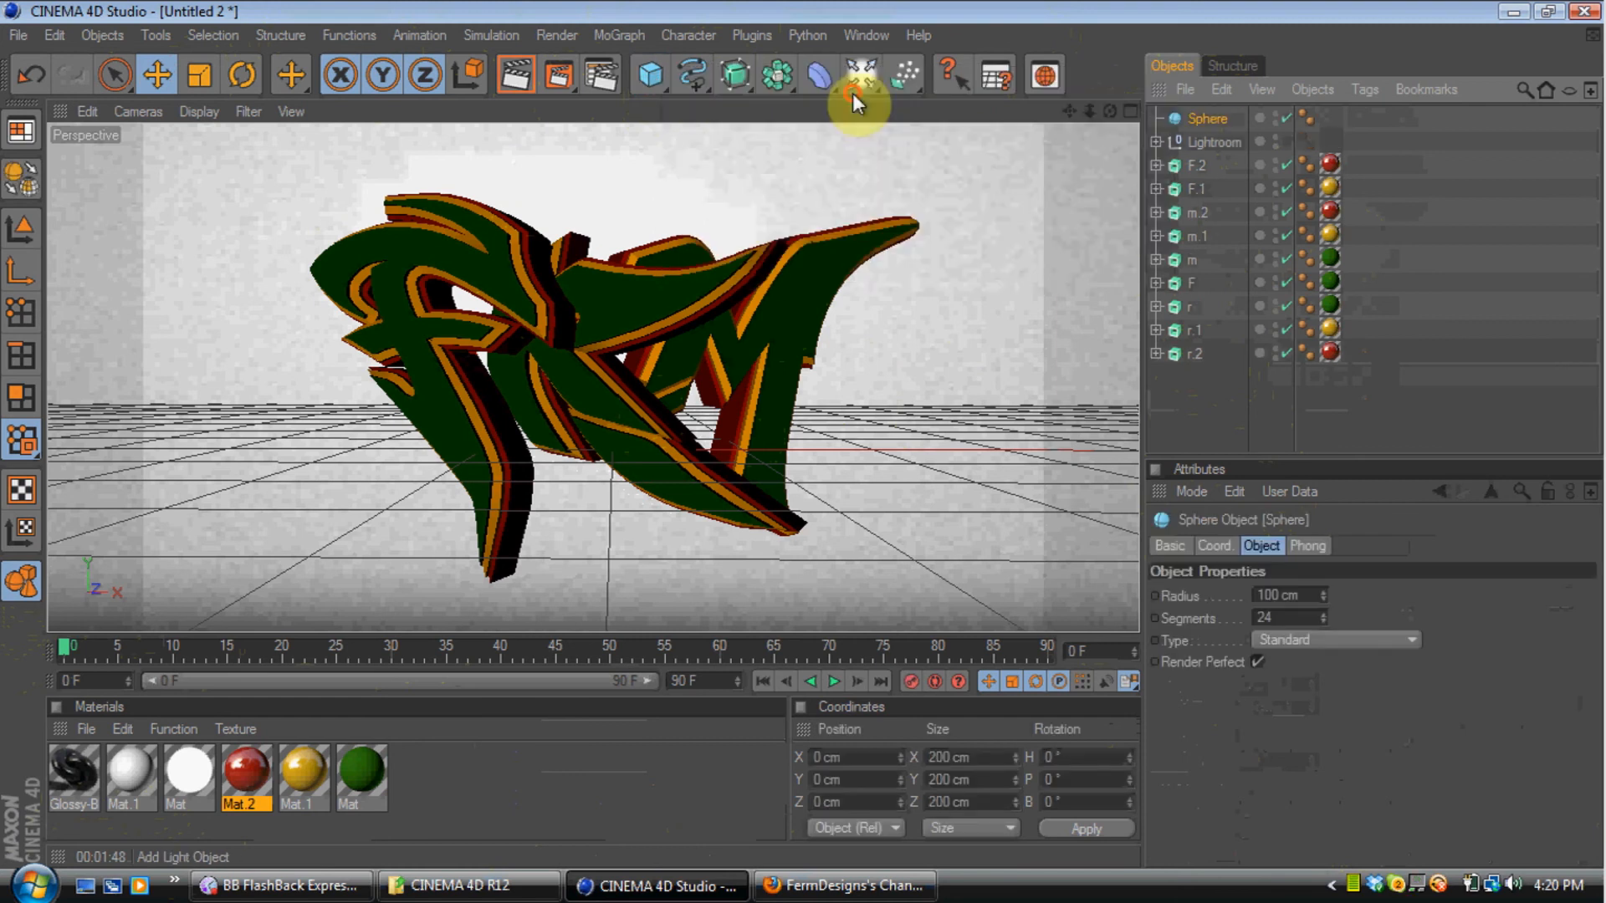
left_click(198, 76)
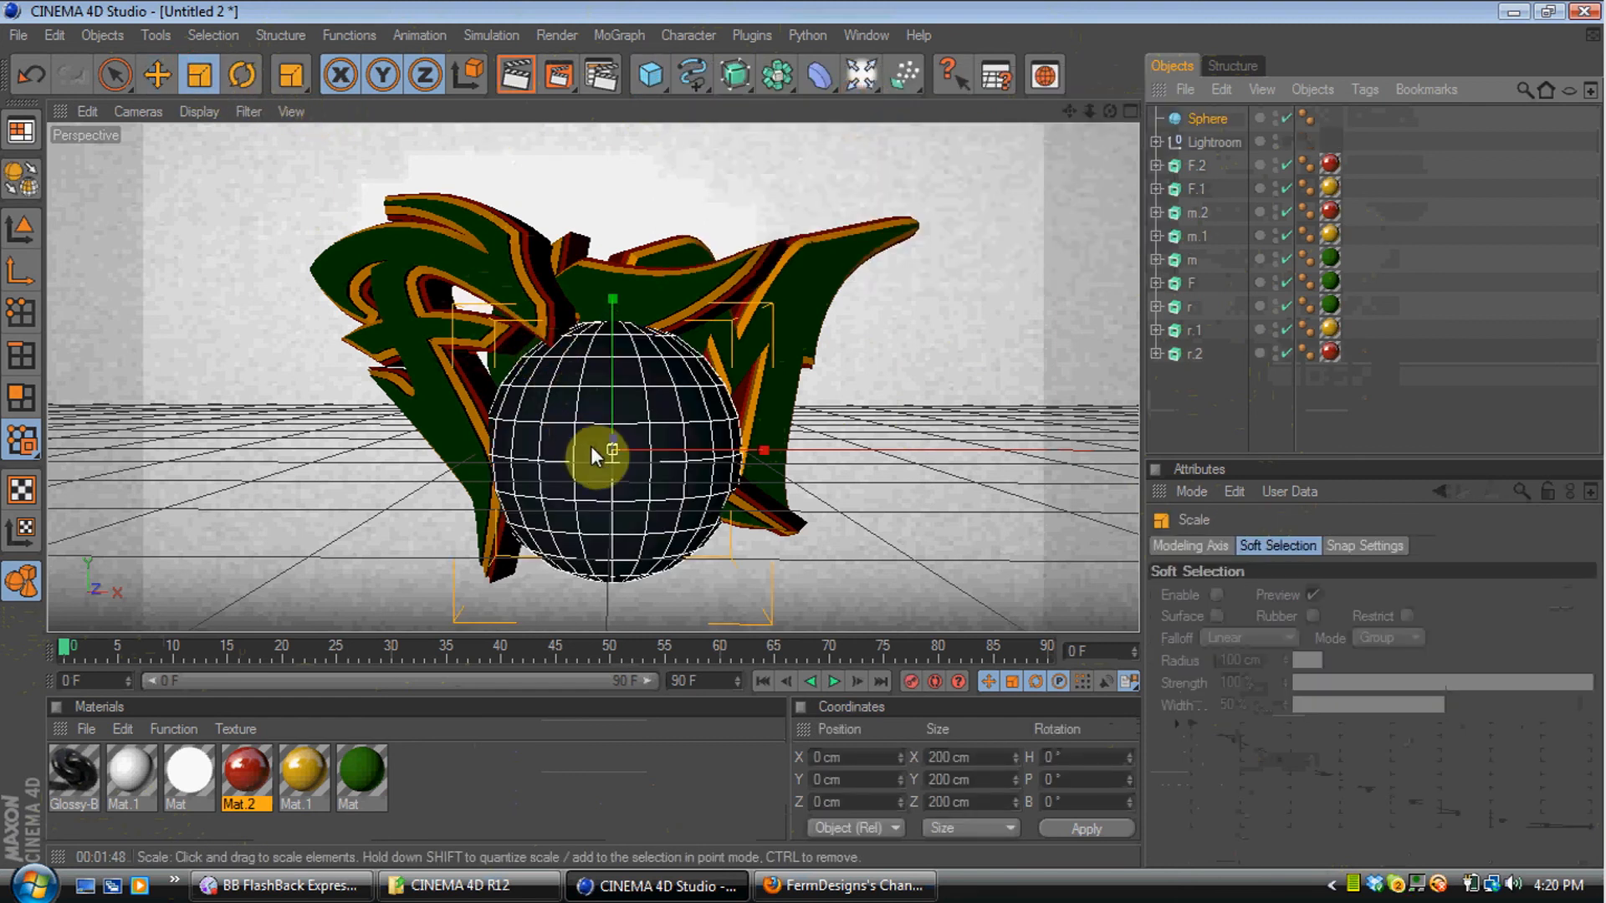
left_click_drag(614, 459, 368, 435)
left_click(156, 76)
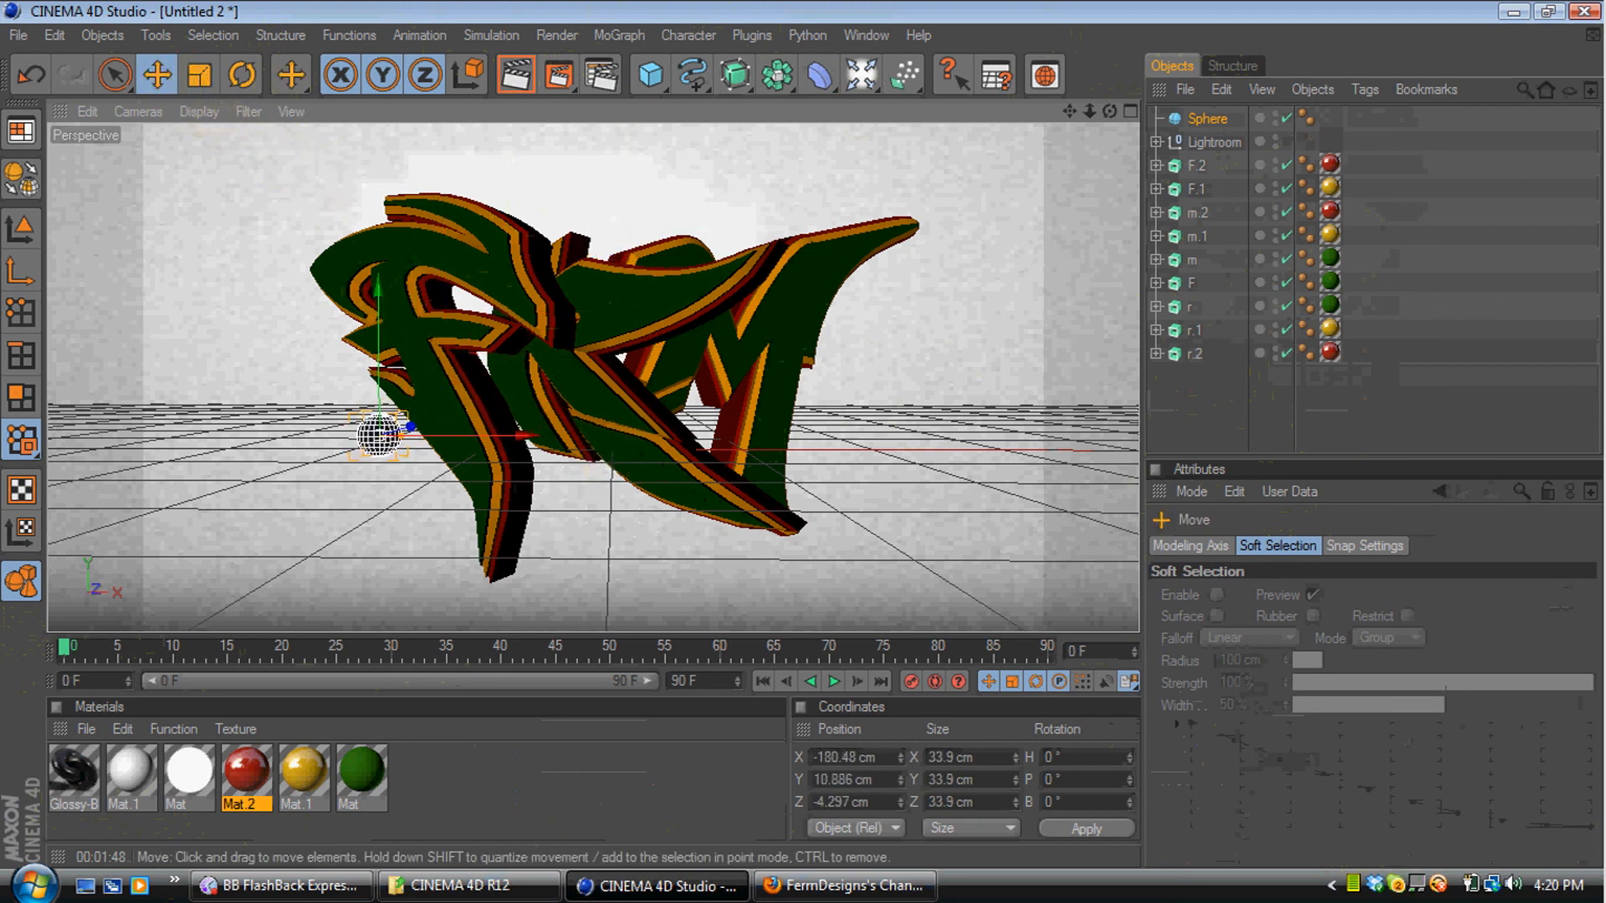
Duplicate the sphere, place the copy diagonally below it along the F's stem and scale it to about 28.5 cm
key("ctrl+c")
key("ctrl+v")
left_click_drag(372, 433, 404, 473)
left_click(199, 75)
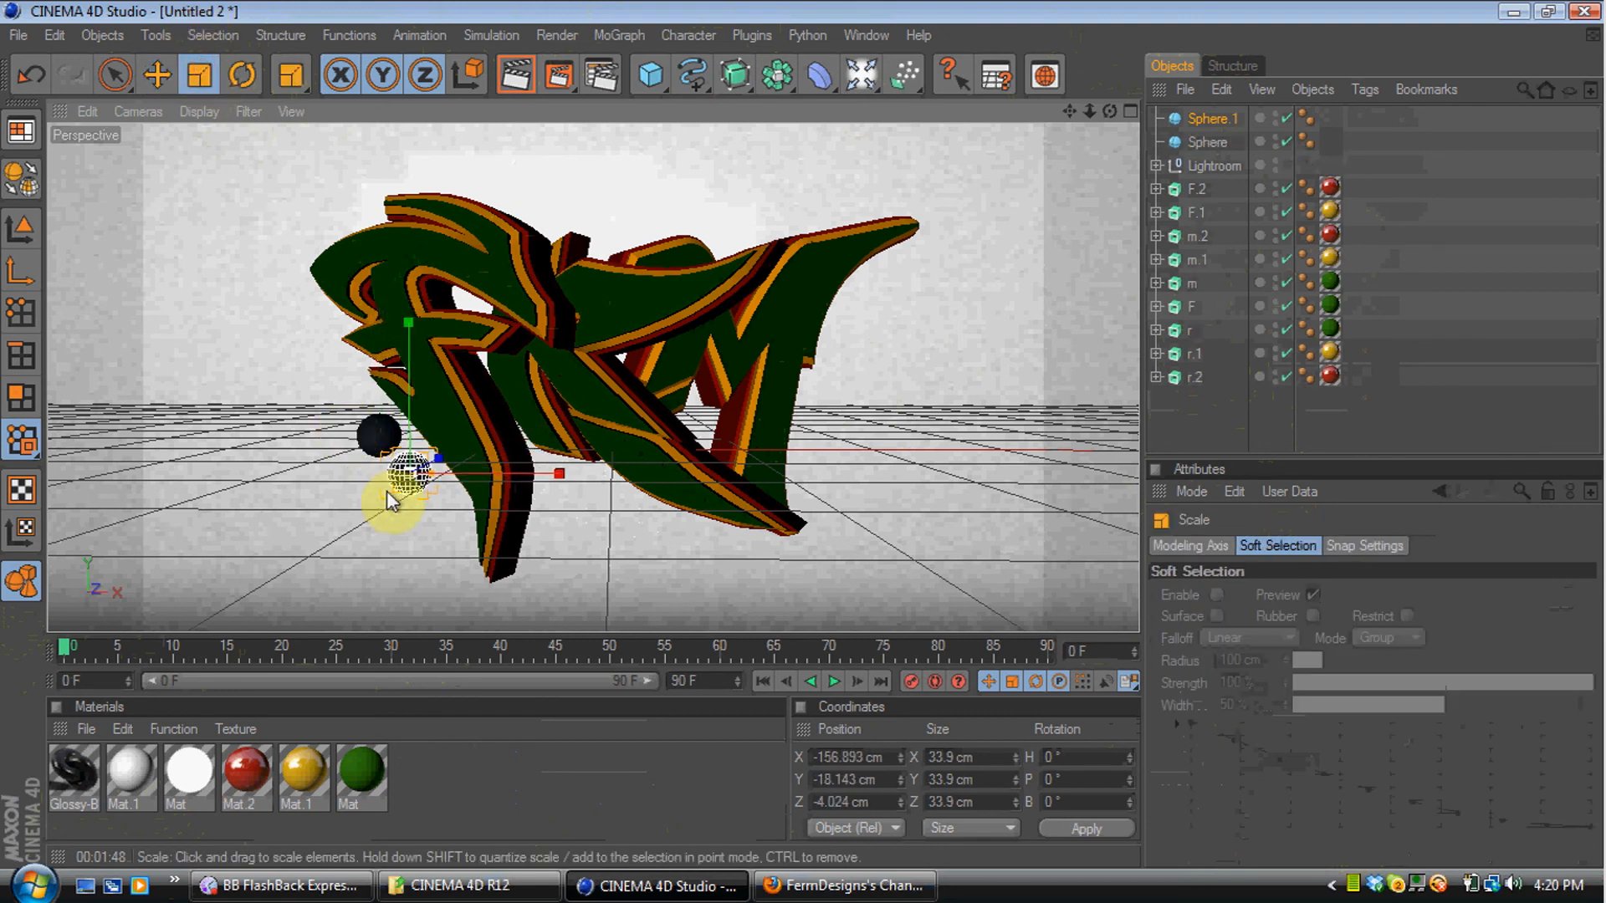
left_click_drag(404, 482, 398, 476)
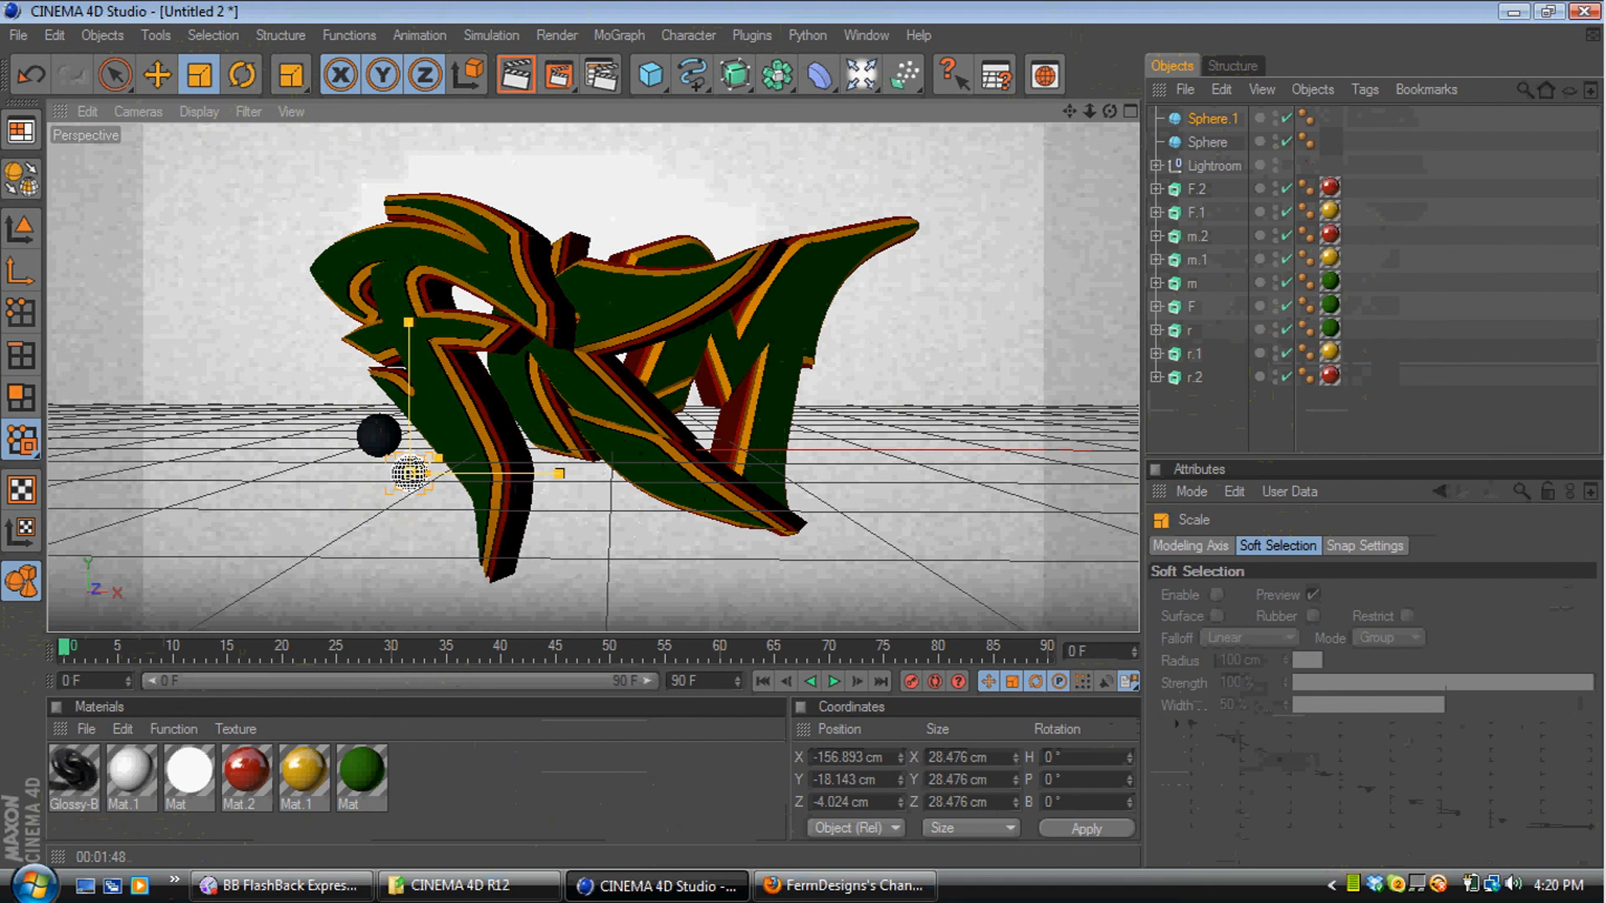
Duplicate the second sphere, place the copy diagonally below it and scale it to about 24.5 cm
key("ctrl+c")
key("ctrl+v")
left_click_drag(409, 474, 435, 506)
left_click(159, 74)
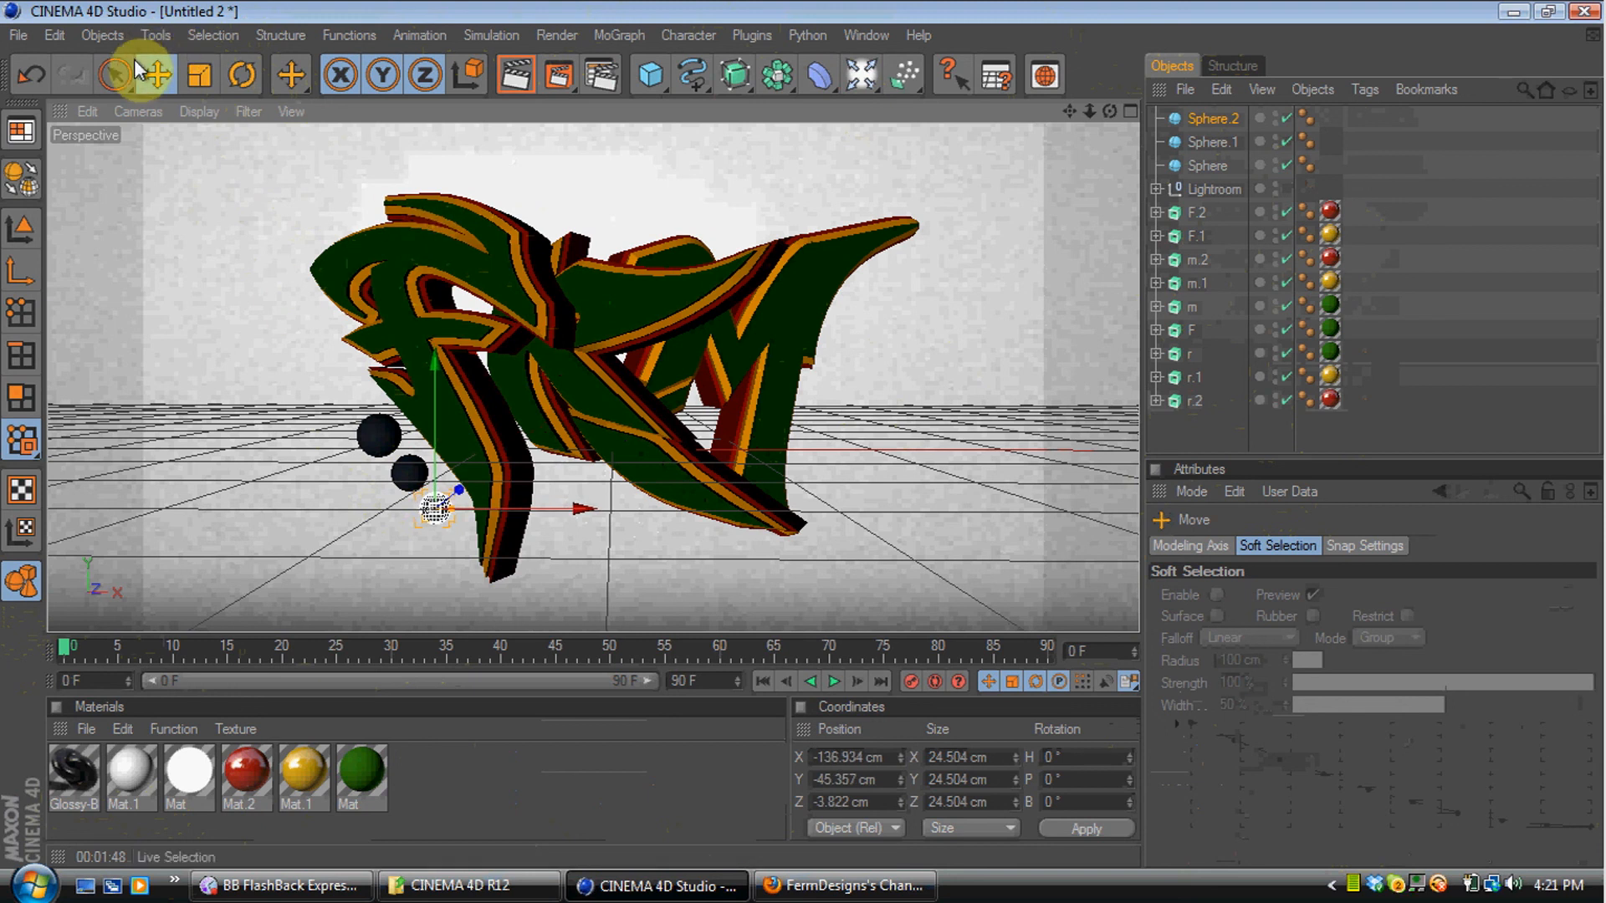
left_click(233, 187)
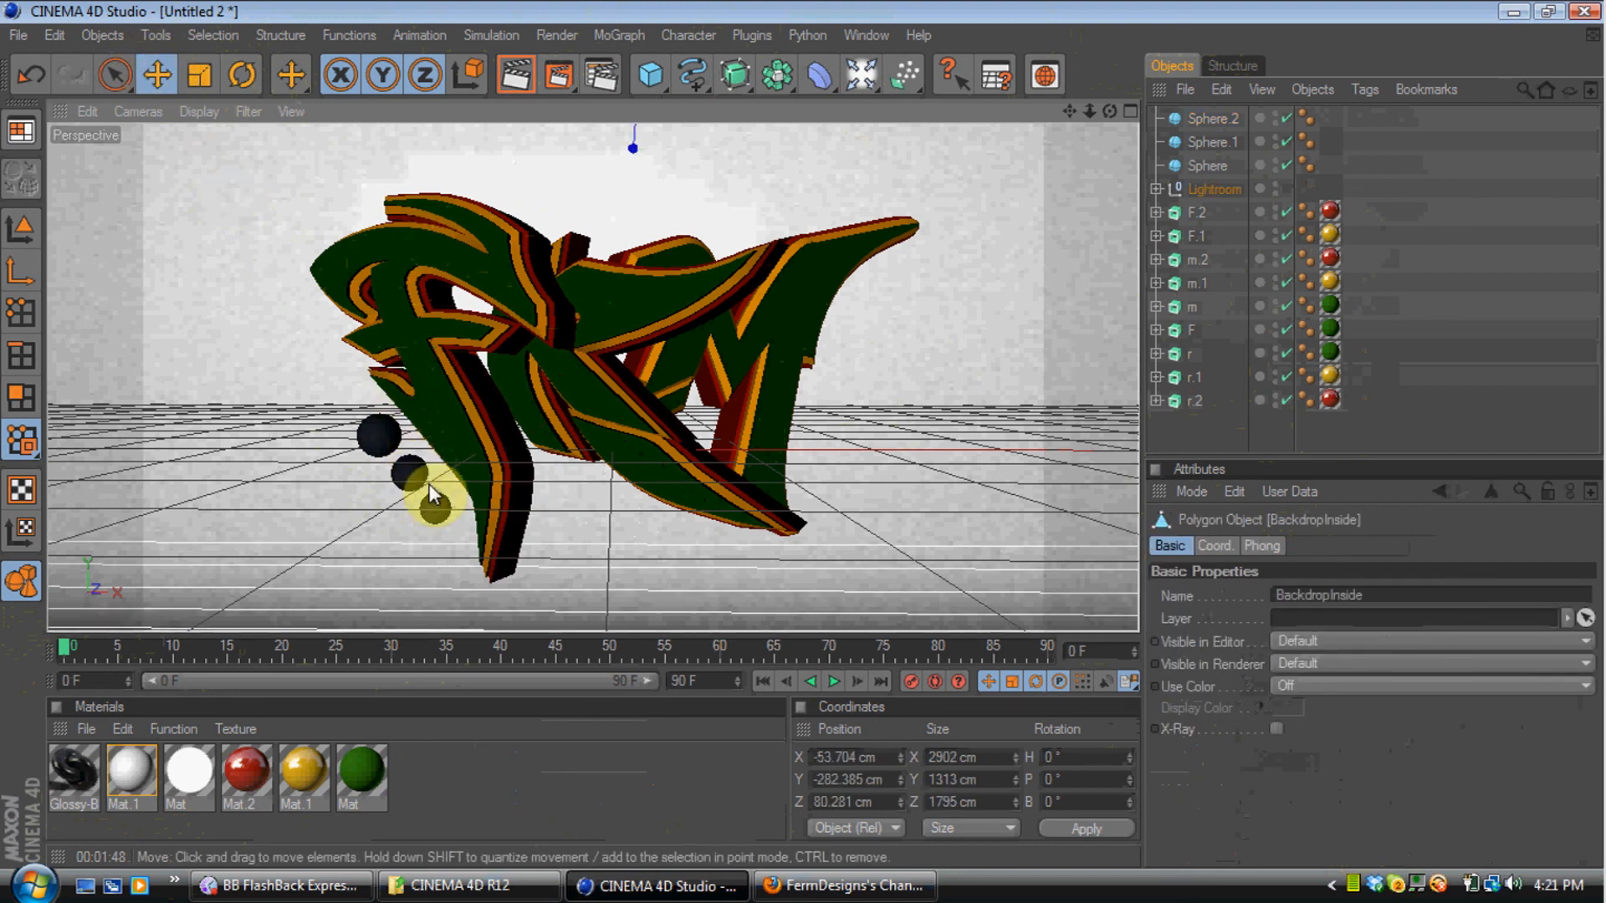
Move the three spheres slightly closer to the F and apply the red, yellow and green materials from largest to smallest
left_click(435, 510)
left_click_drag(435, 515, 384, 430)
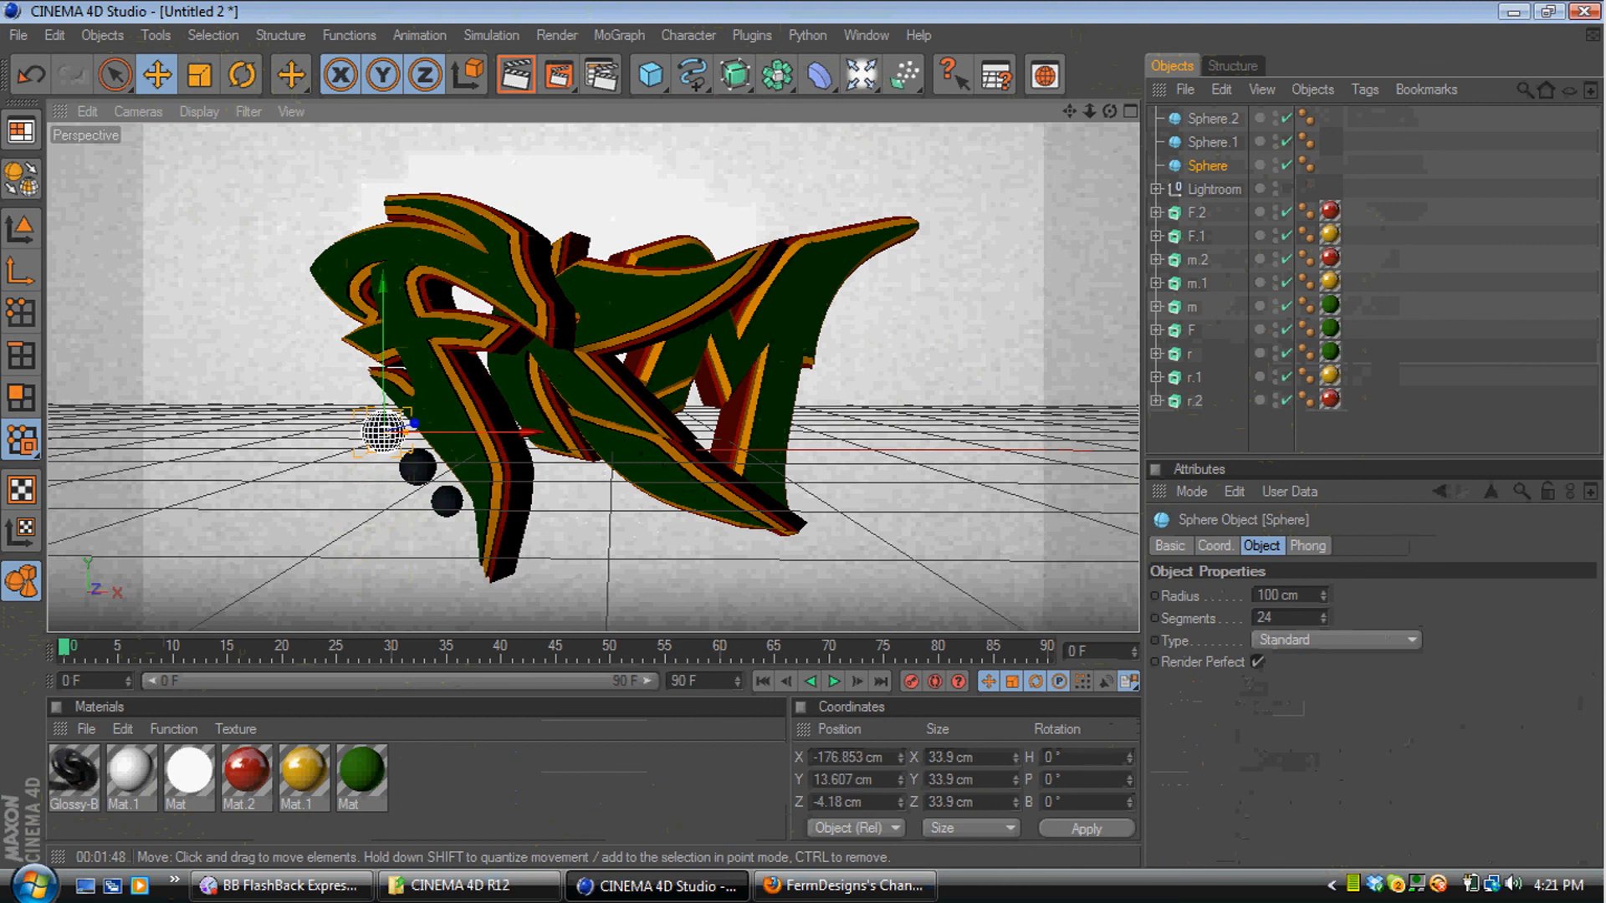
left_click_drag(241, 799, 407, 468)
left_click_drag(364, 794, 448, 497)
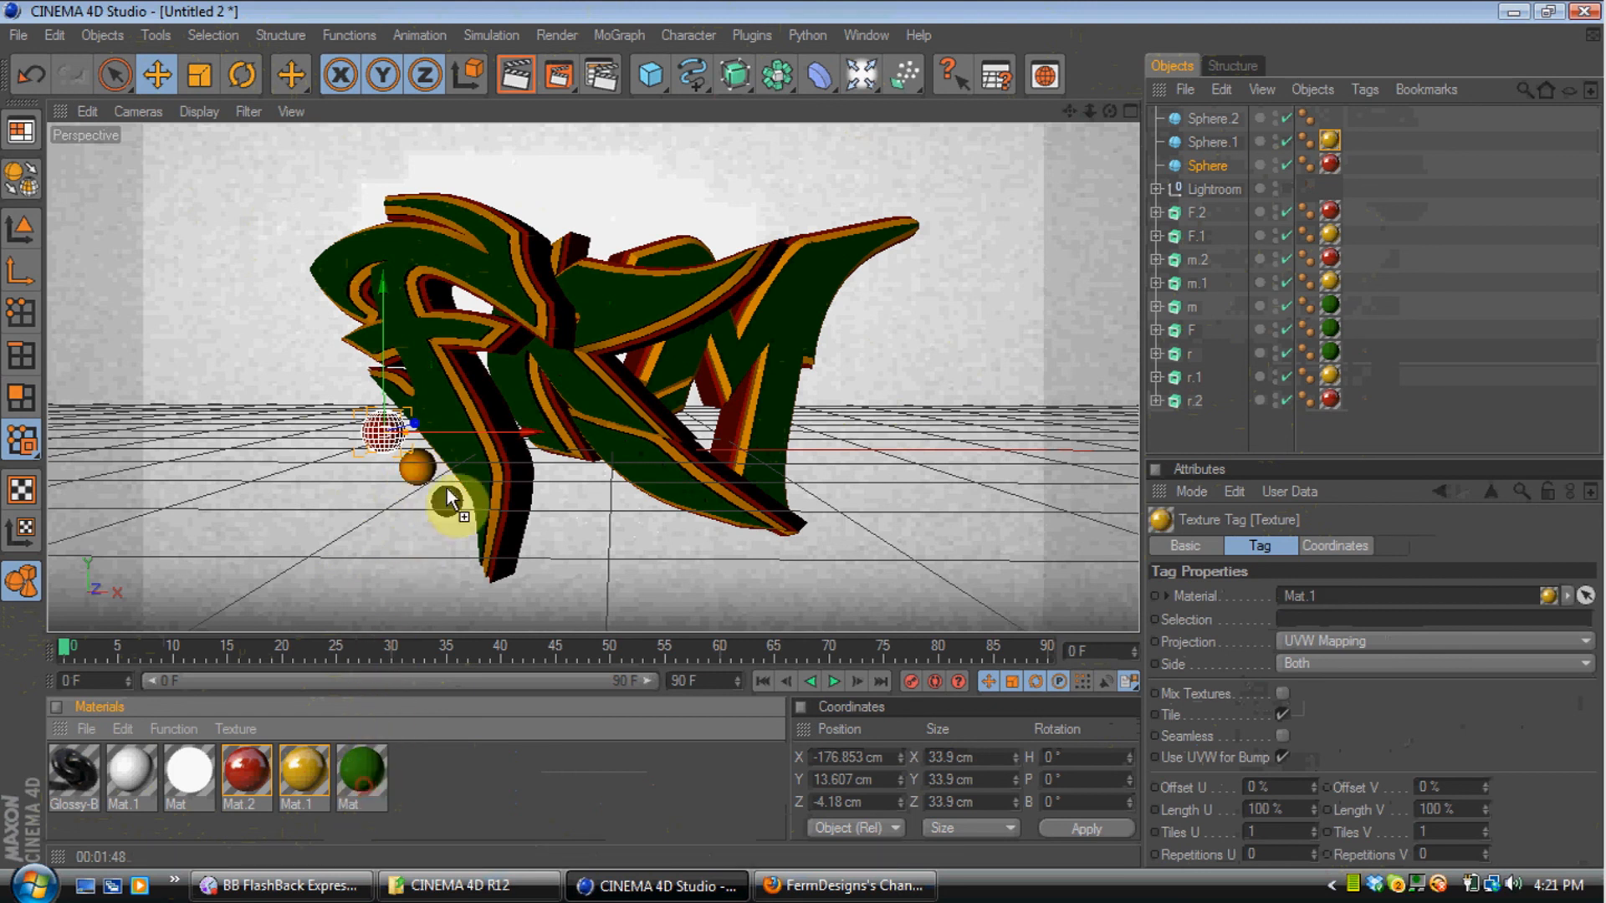
left_click(1175, 431)
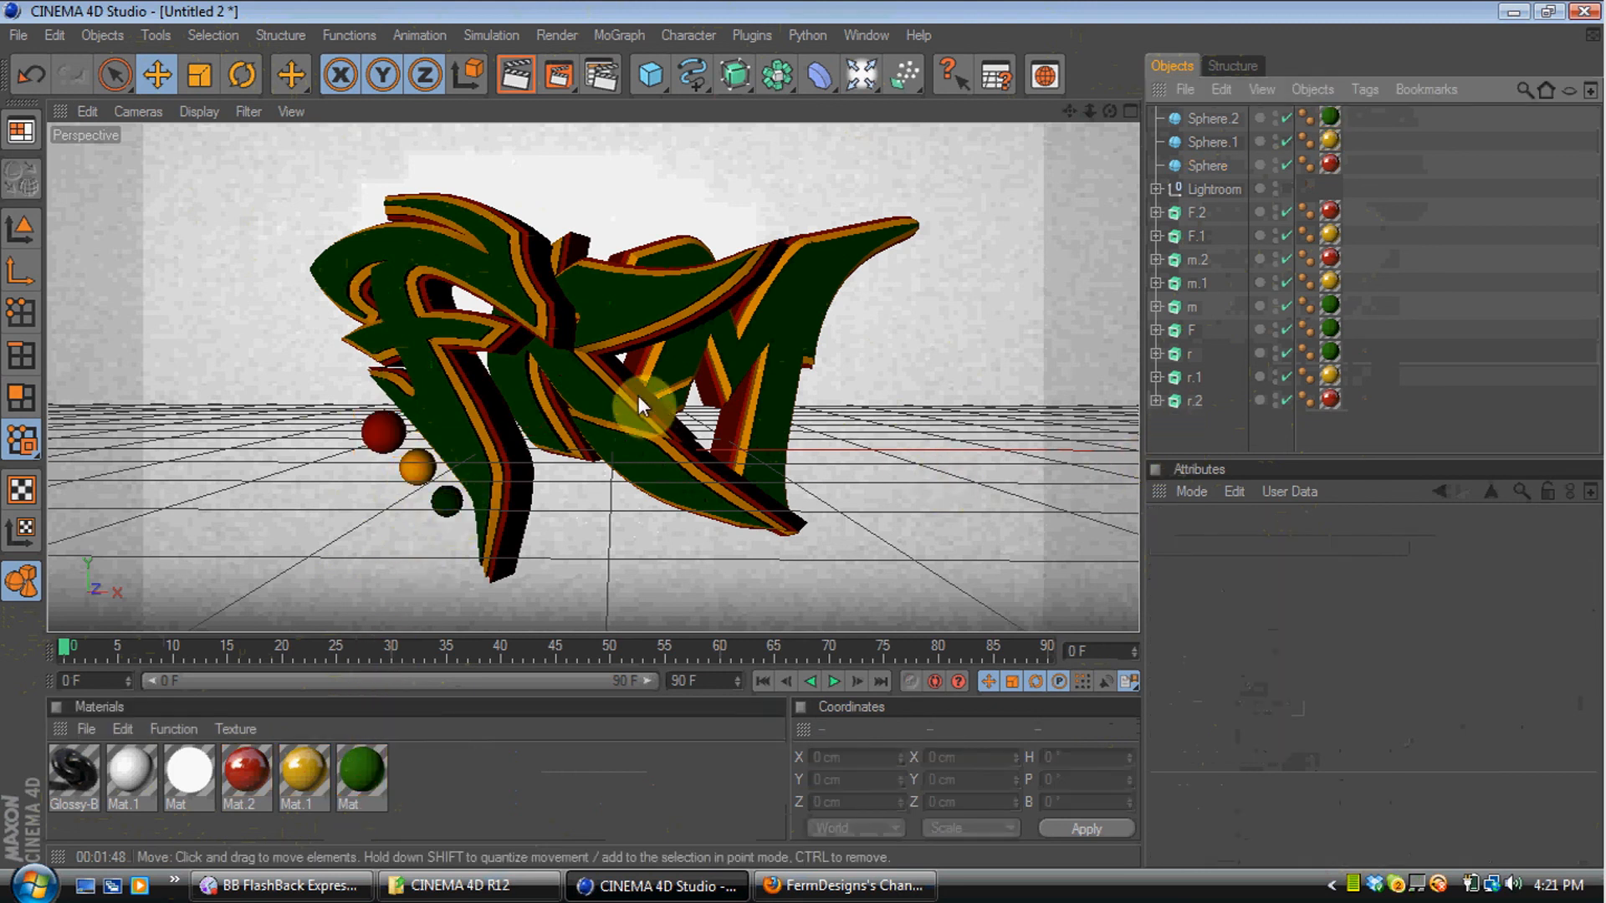
Nudge the yellow and green spheres to even out the diagonal row beside the F
left_click(403, 459)
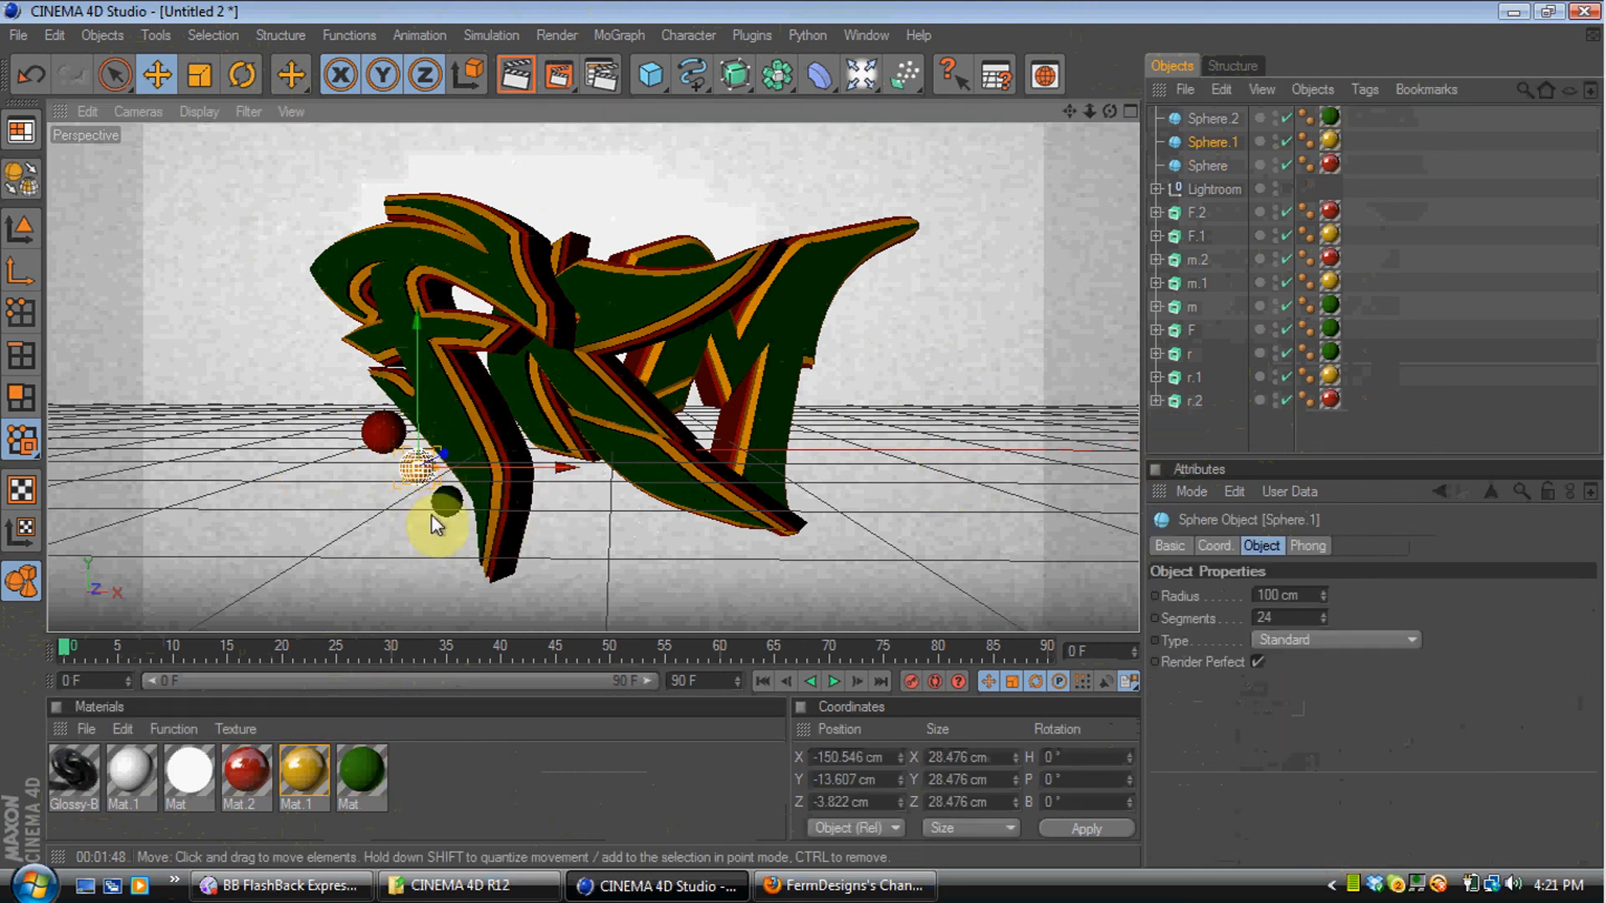
left_click_drag(403, 458, 432, 490)
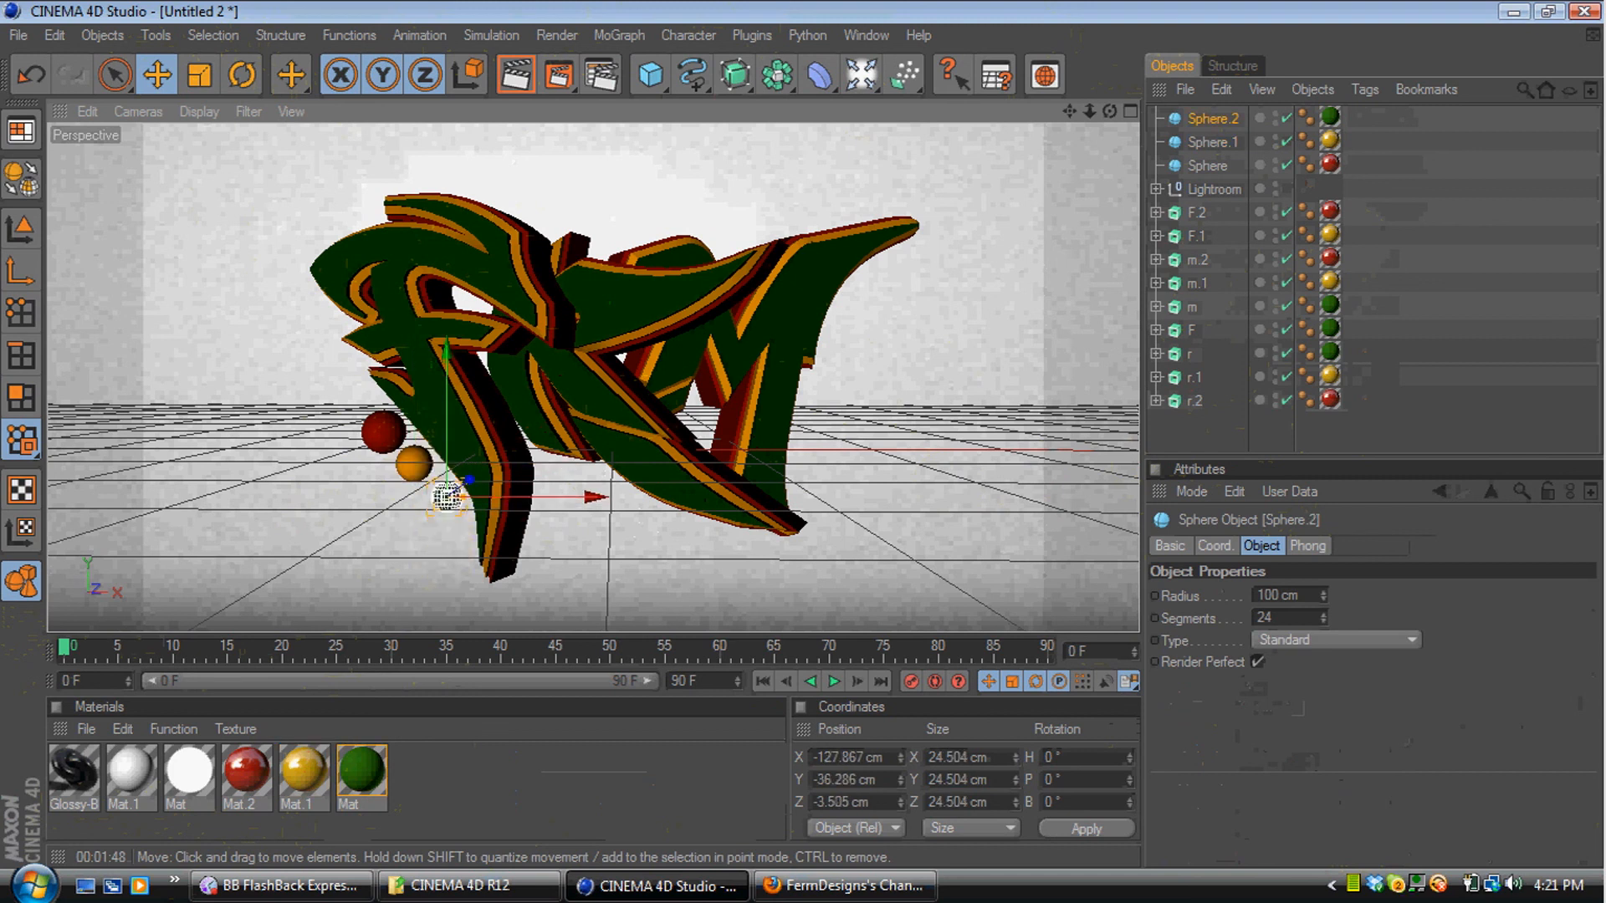
left_click(1157, 428)
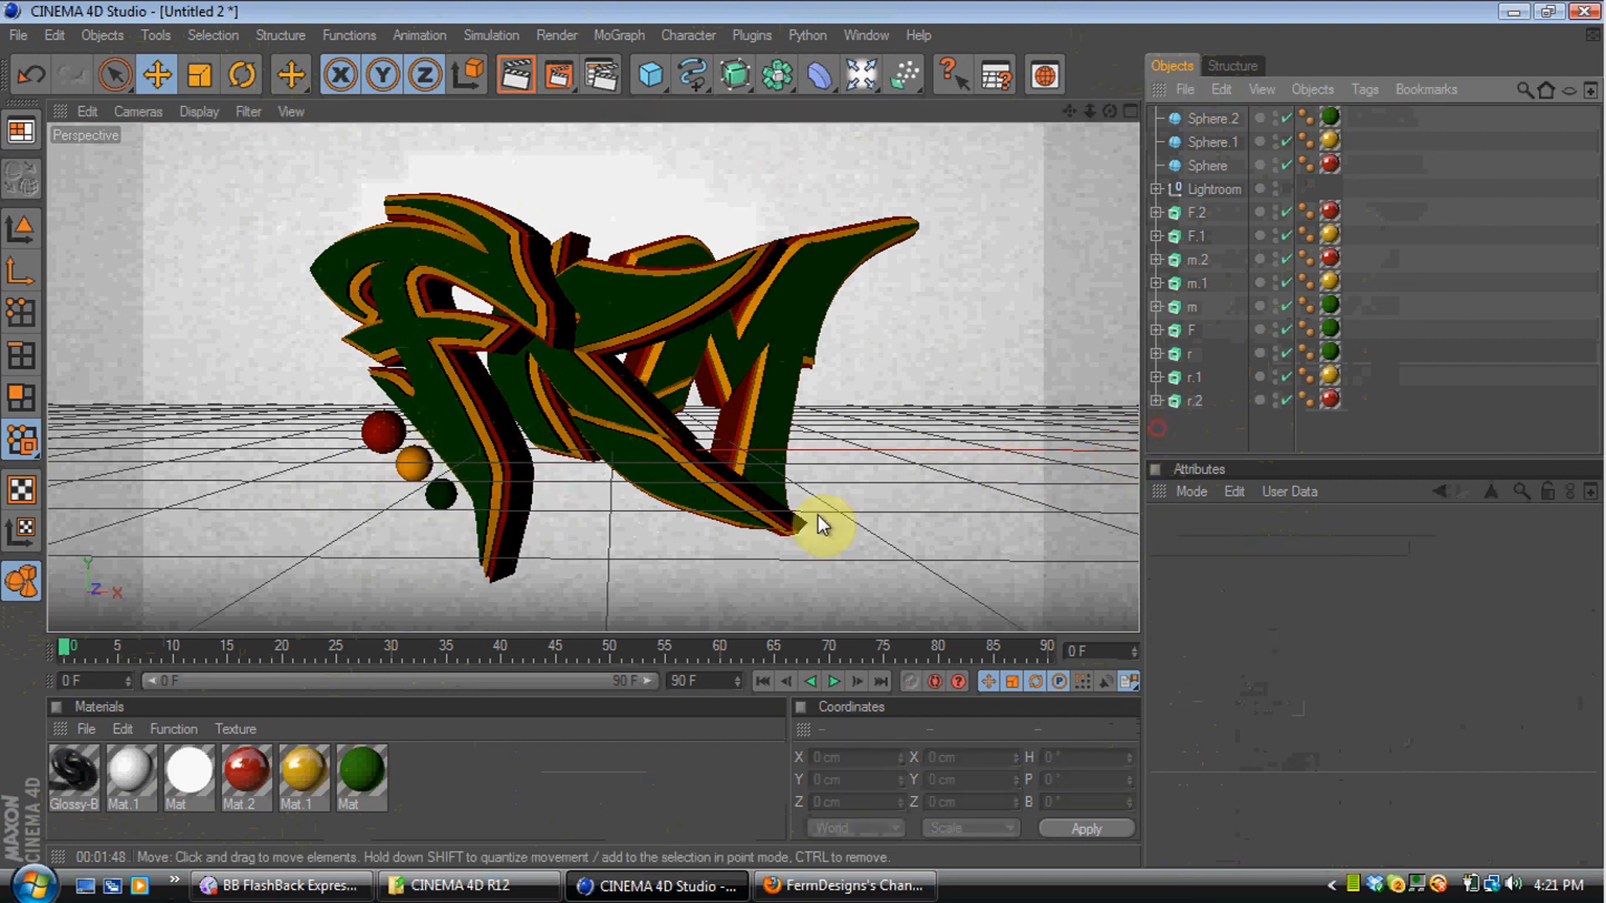